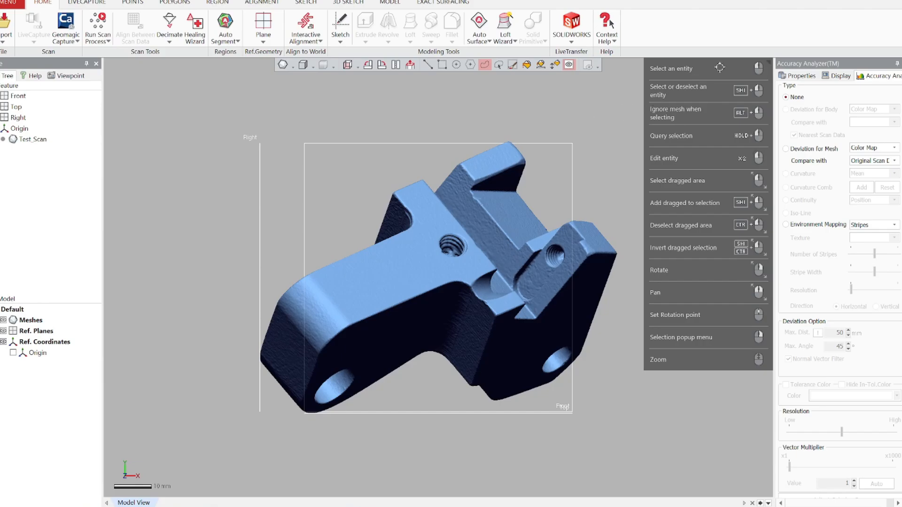
Hide the mouse-control reference overlay and examine the scanned part from several sides
click(769, 64)
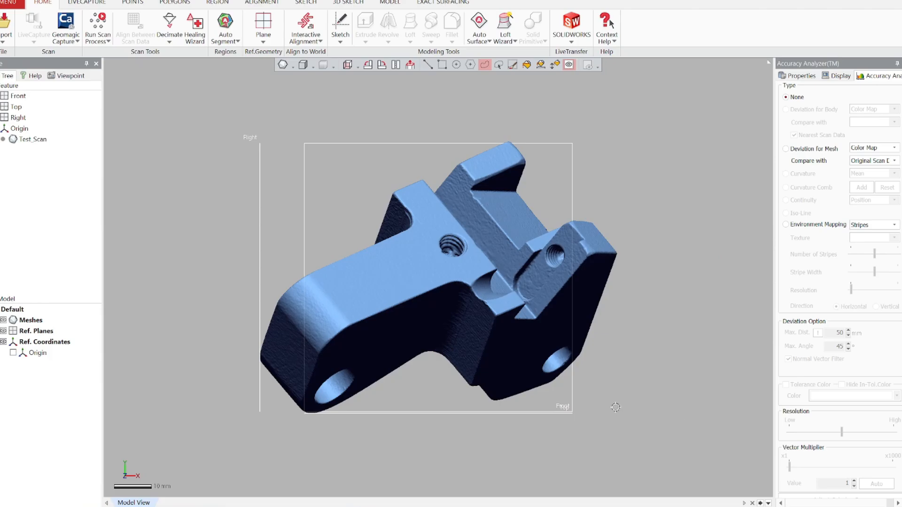
right_drag(635, 410, 673, 322)
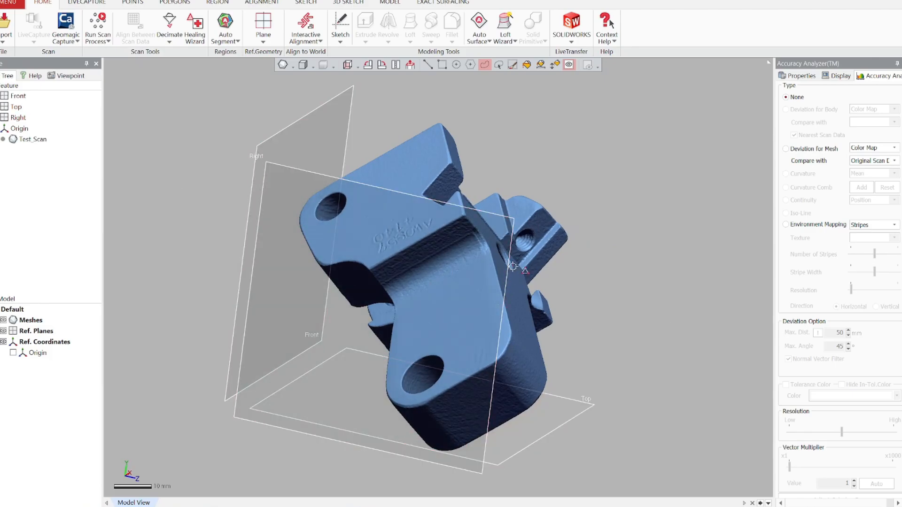
right_drag(513, 266, 300, 220)
mouse_move(569, 255)
right_down()
mouse_move(582, 323)
mouse_move(285, 255)
mouse_move(319, 141)
right_up()
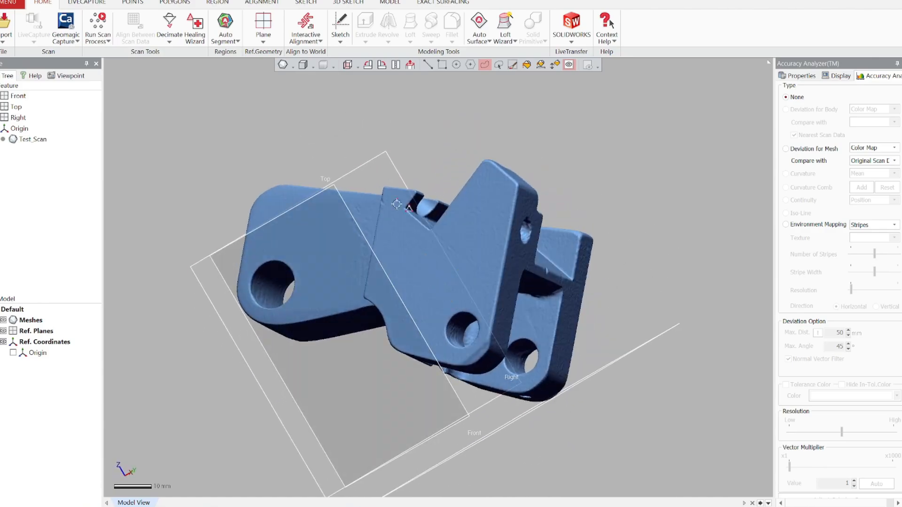
right_drag(430, 278, 510, 124)
mouse_move(533, 212)
right_down()
mouse_move(473, 260)
mouse_move(408, 269)
mouse_move(466, 108)
mouse_move(402, 268)
mouse_move(417, 262)
mouse_move(436, 209)
mouse_move(427, 267)
mouse_move(437, 207)
mouse_move(413, 233)
right_up()
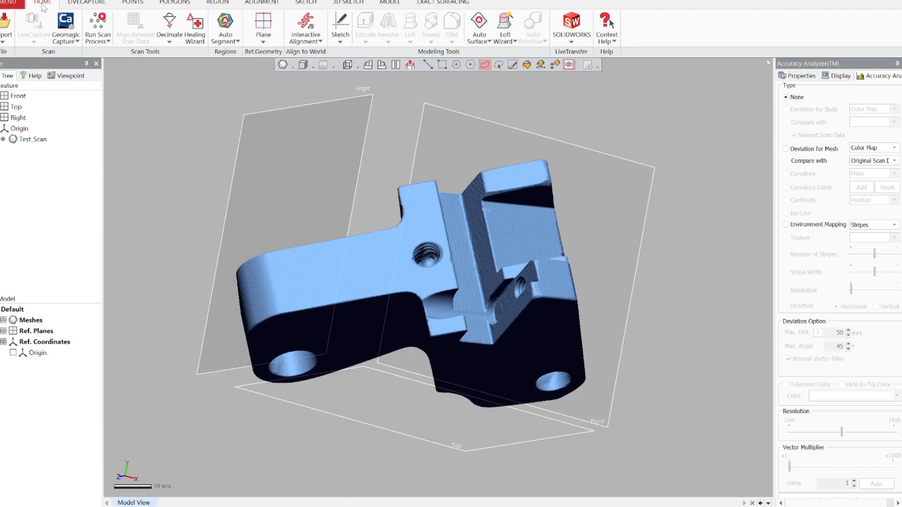
Add a reference plane with the Pick Multiple Points method, using four points on the arm's flat face around the threaded hole
click(265, 27)
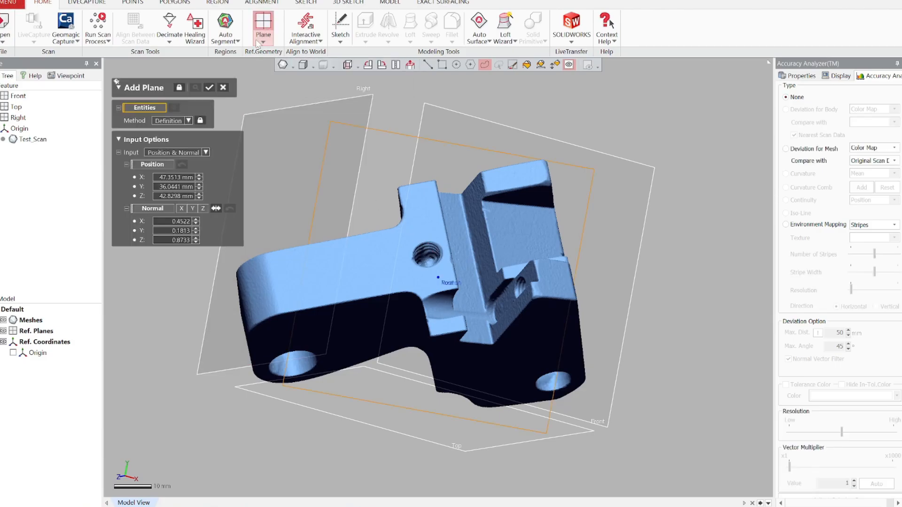
click(176, 121)
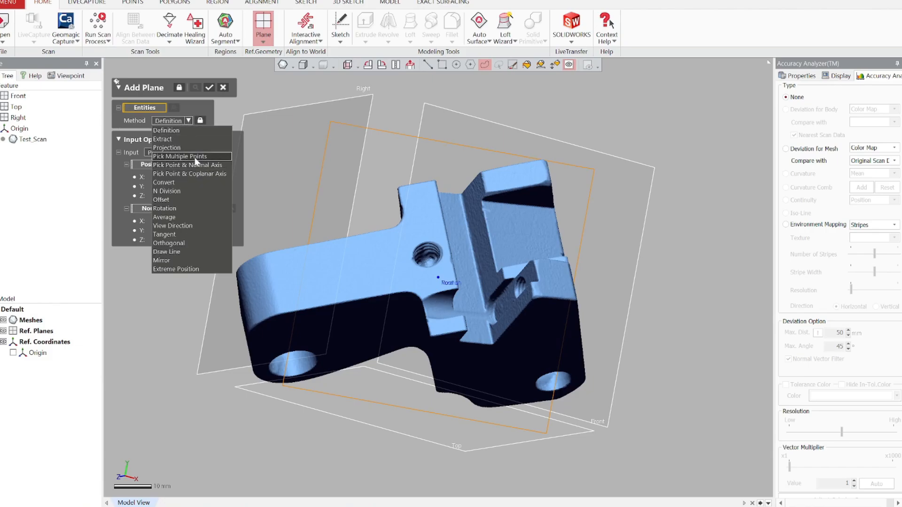
click(179, 156)
right_drag(373, 303, 309, 202)
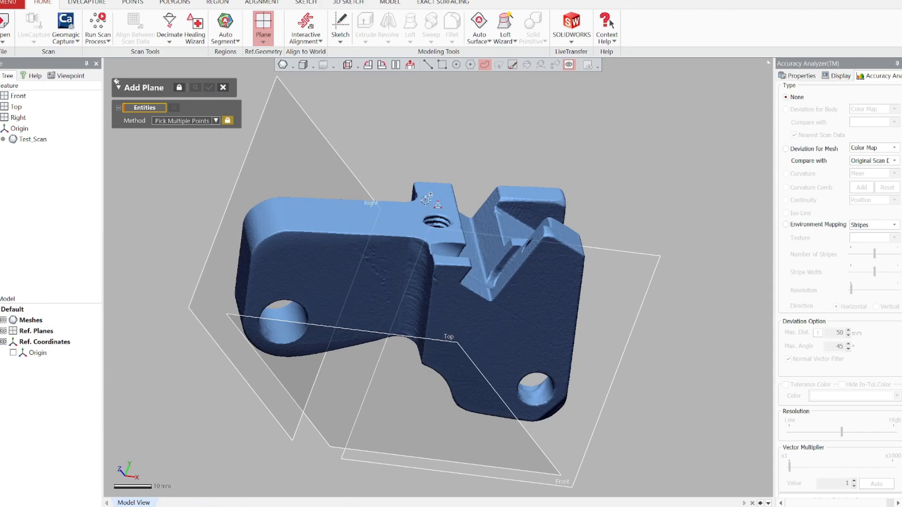
click(445, 194)
click(404, 228)
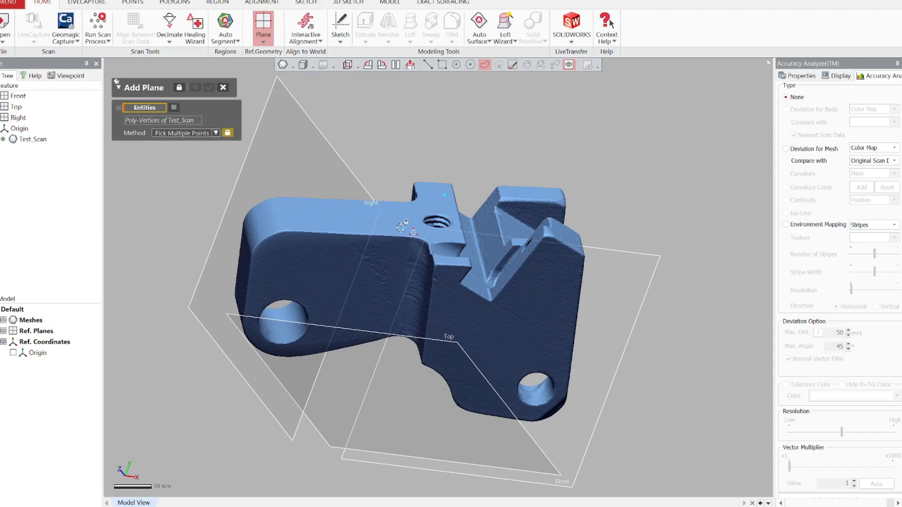
click(308, 208)
right_drag(471, 203, 319, 271)
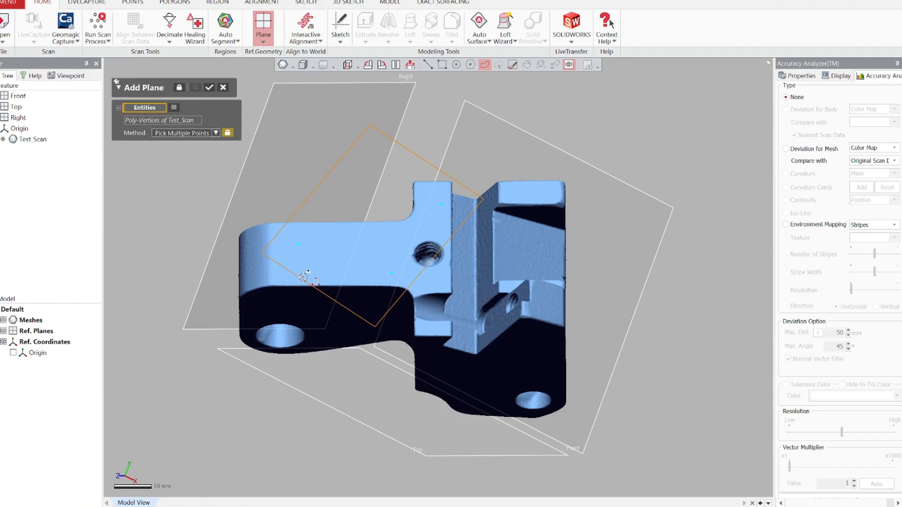
click(310, 275)
right_drag(350, 301, 354, 259)
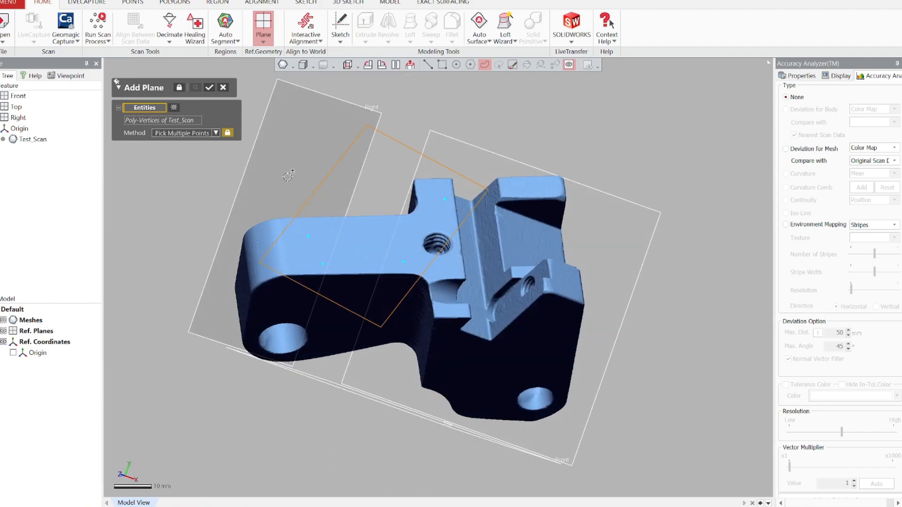
click(210, 89)
Add a second reference plane with Pick Multiple Points, using three points on the flat outer side face of the forked end
right_drag(426, 361, 436, 160)
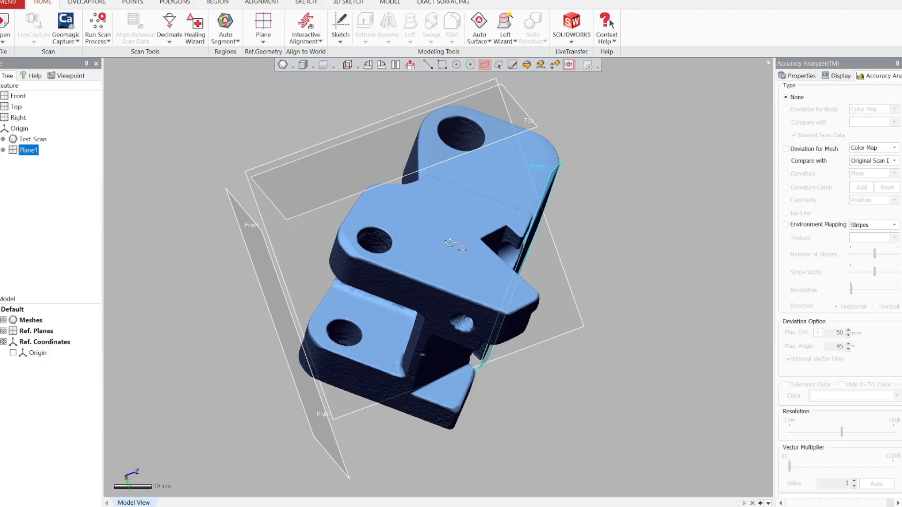
right_drag(463, 247, 419, 334)
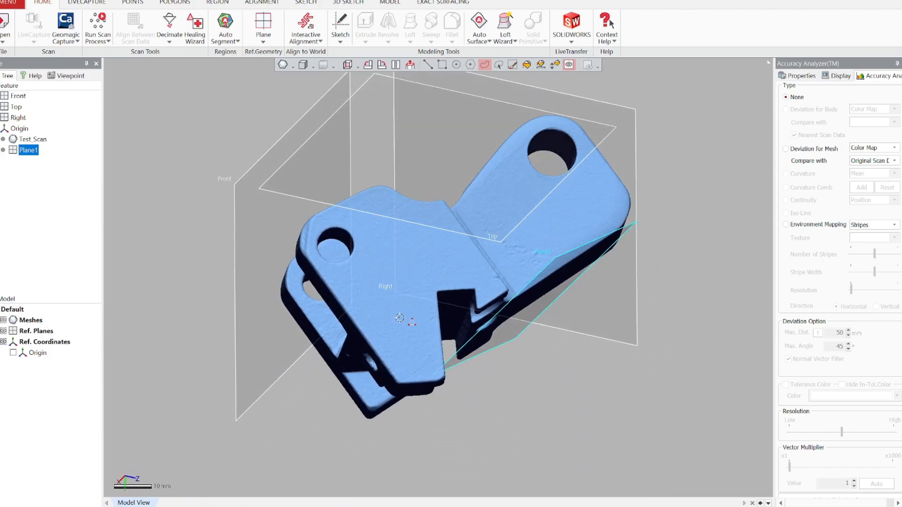
click(263, 22)
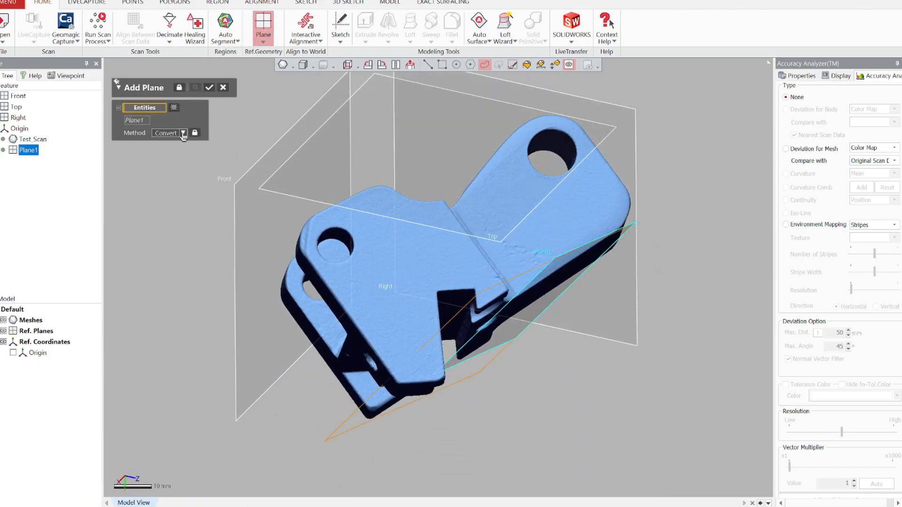
click(183, 133)
click(181, 170)
right_drag(425, 282, 448, 211)
click(356, 180)
click(438, 196)
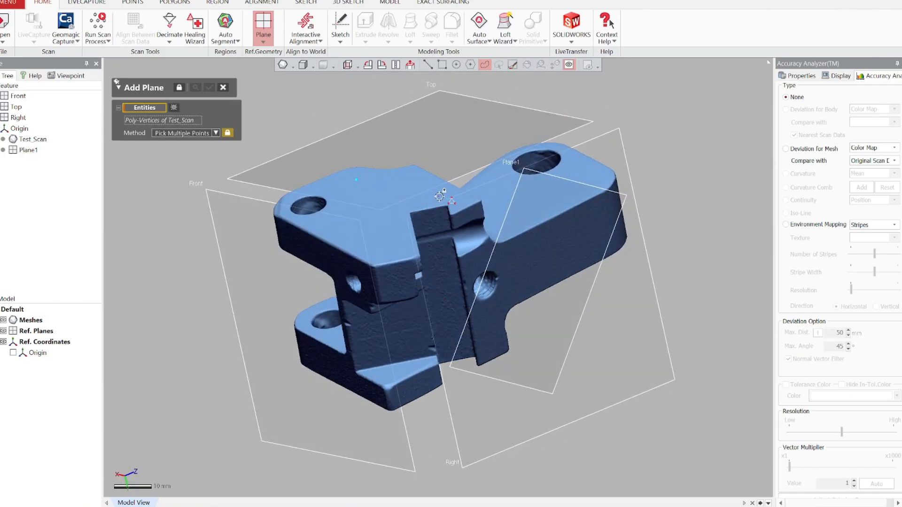
click(377, 244)
click(209, 87)
Start an Interactive Alignment of Test_Scan, list the individual meshes and reference planes, and advance to the alignment definition stage
mouse_move(303, 122)
right_down()
mouse_move(395, 189)
mouse_move(755, 313)
mouse_move(285, 203)
mouse_move(463, 318)
mouse_move(288, 121)
right_up()
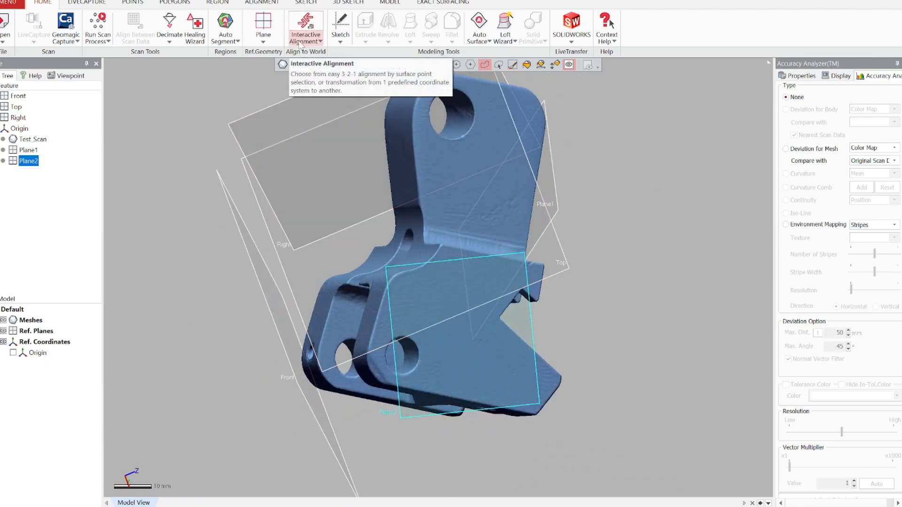
click(303, 24)
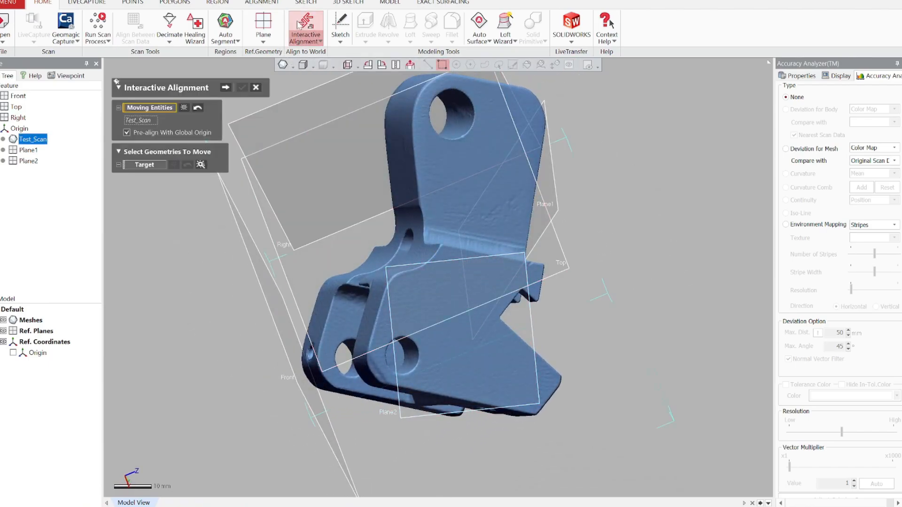
click(0, 320)
click(1, 341)
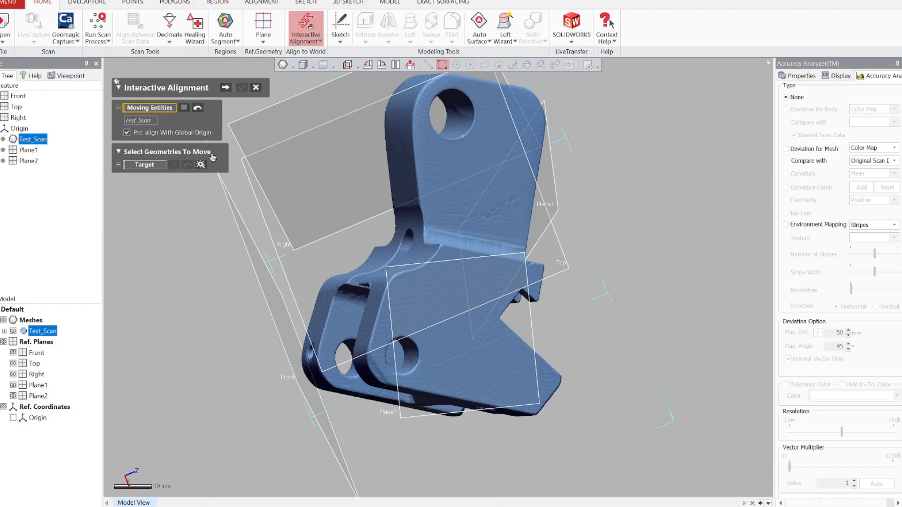
click(229, 88)
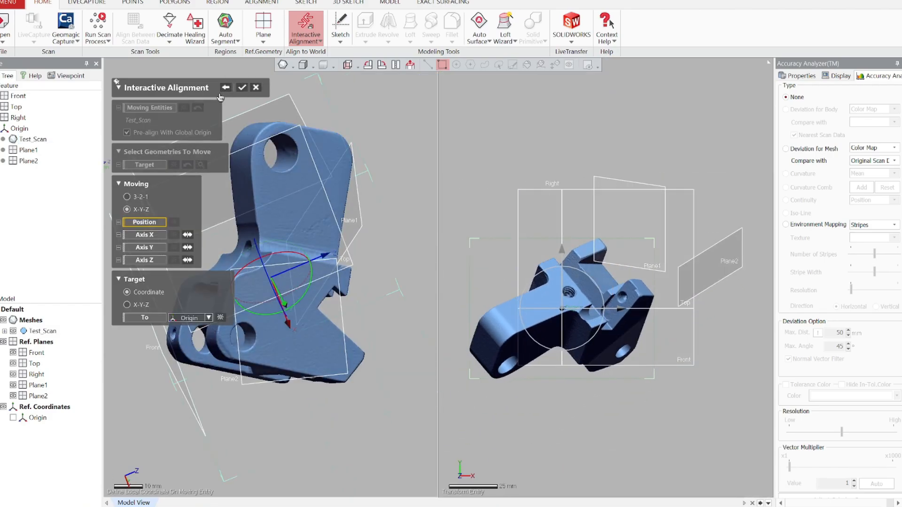
click(126, 197)
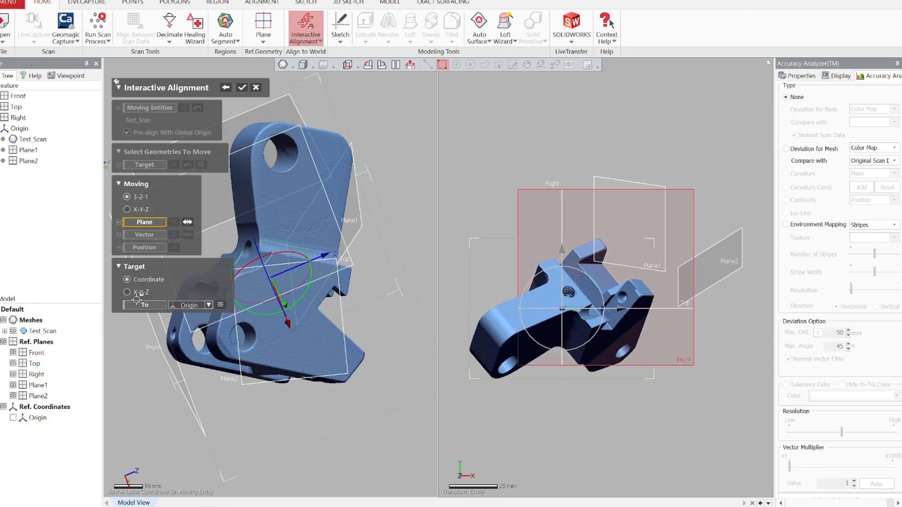
click(127, 292)
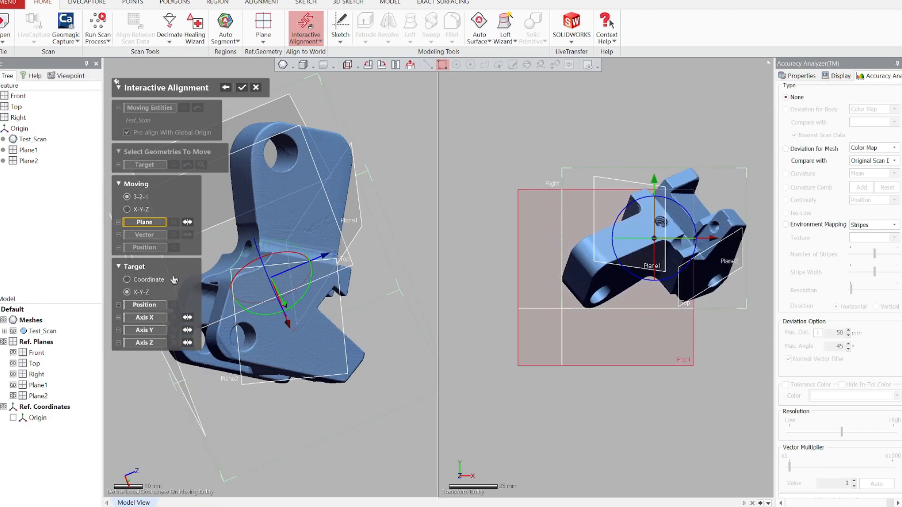
click(127, 210)
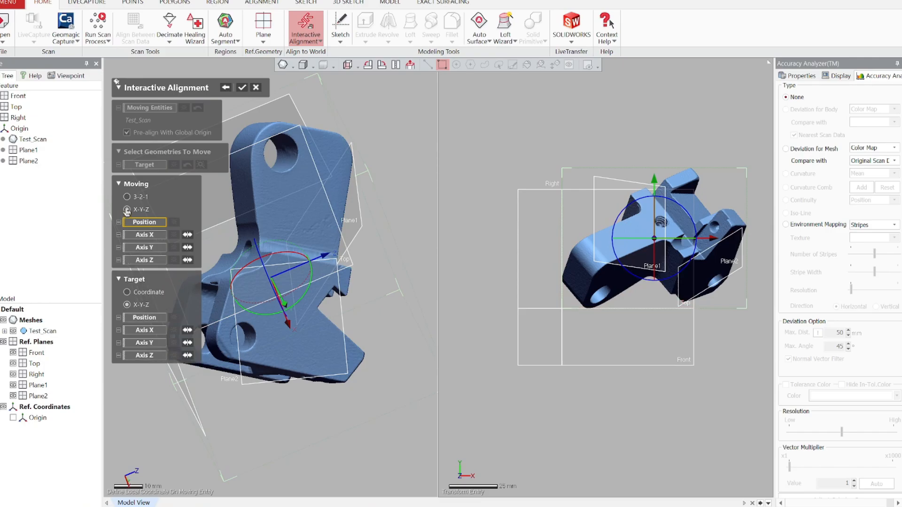
click(127, 293)
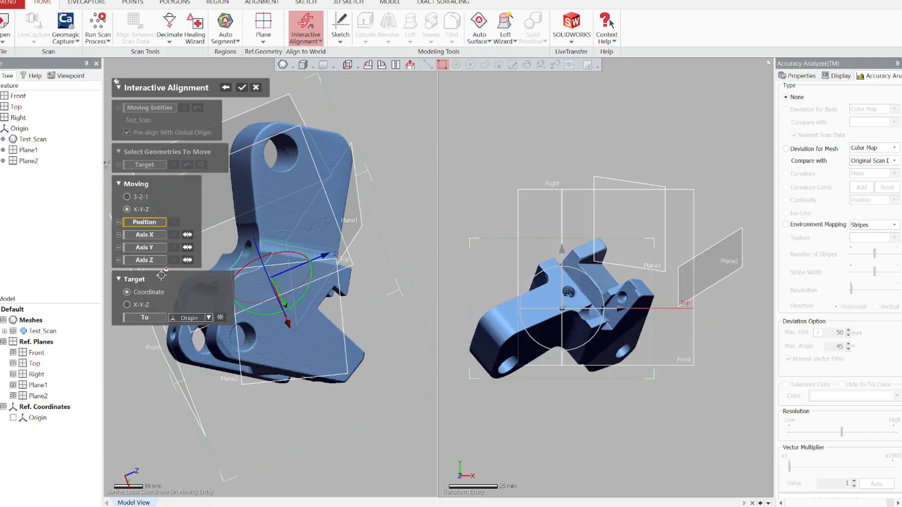
Align the scan to the global origin with the X-Y-Z method, using Plane1 for Axis Z and Plane2 for Axis X
click(139, 261)
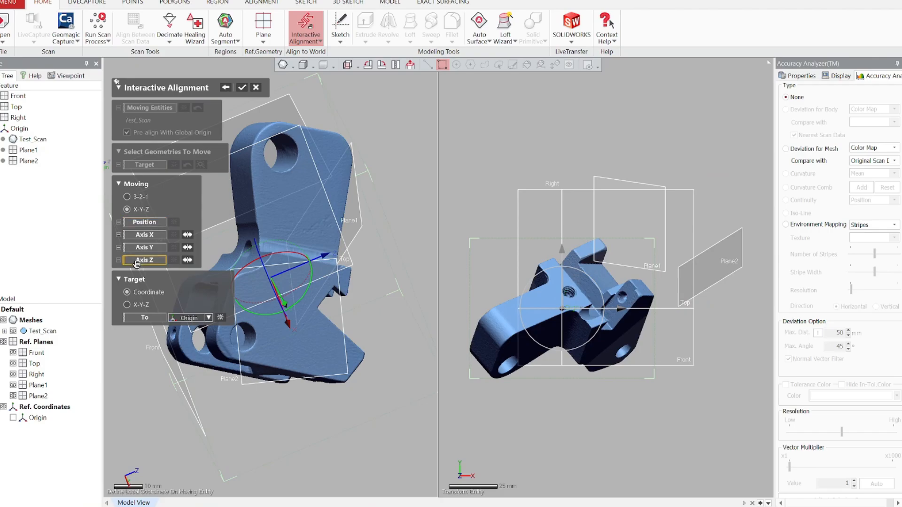
click(37, 386)
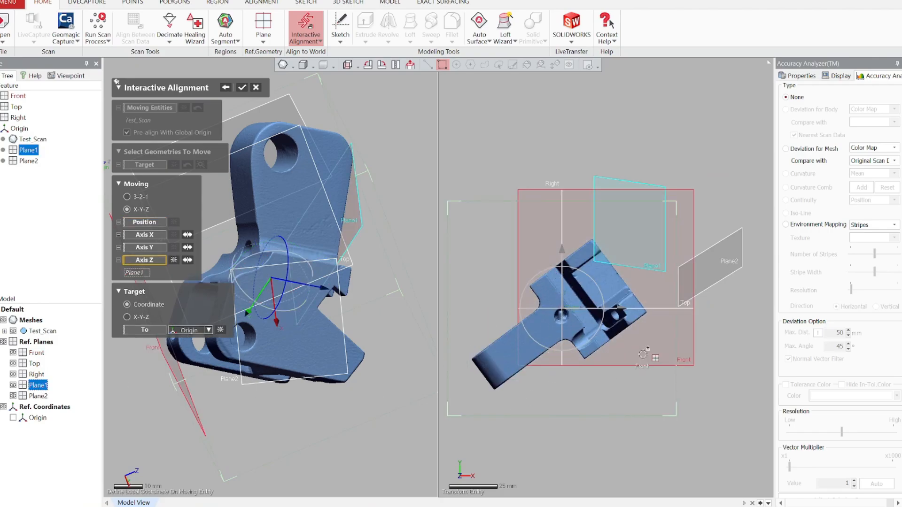
click(146, 235)
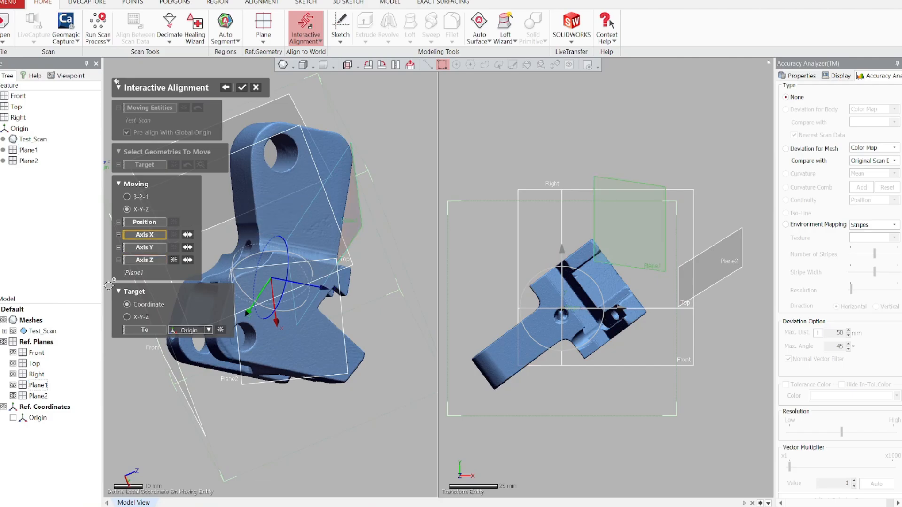
click(37, 396)
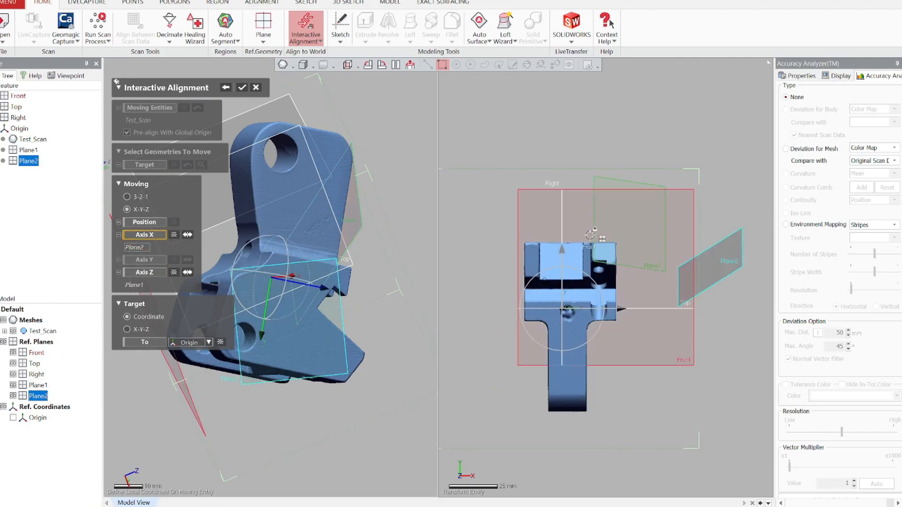
click(242, 89)
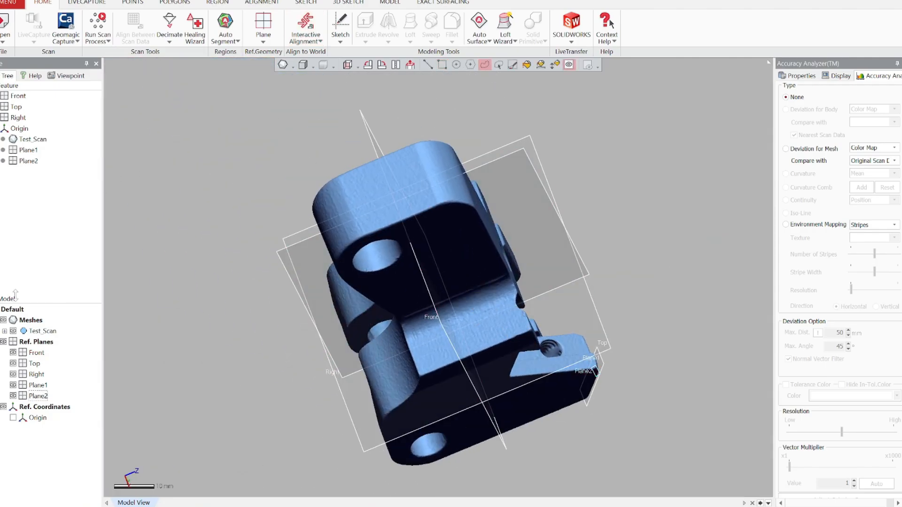
Hide the reference planes Plane1 and Plane2
click(13, 395)
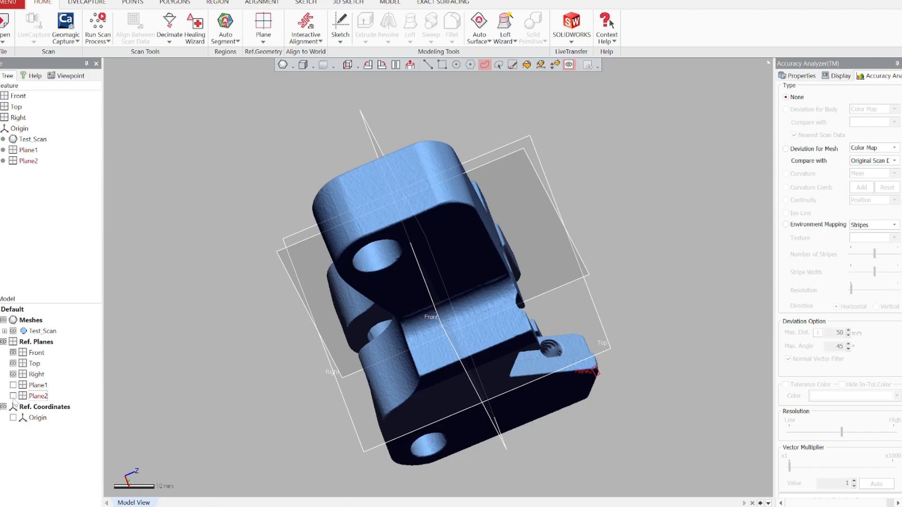
right_drag(186, 309, 207, 174)
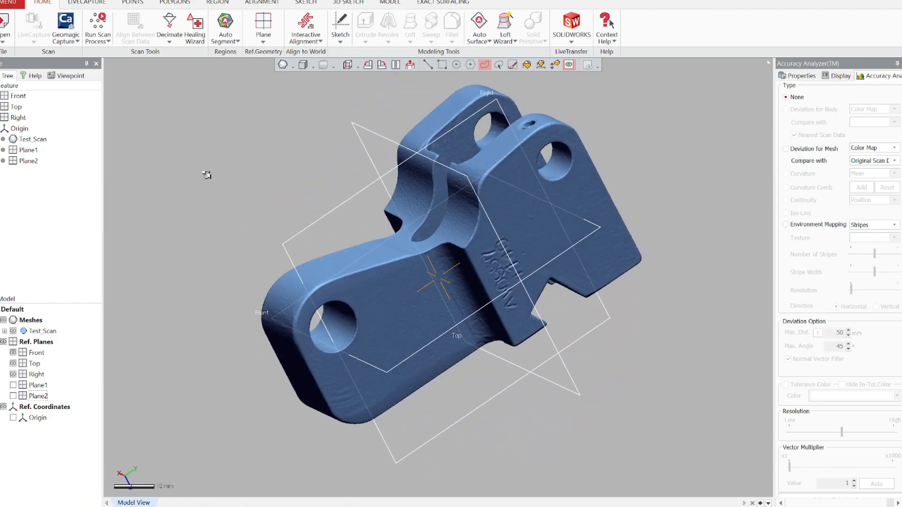
right_drag(576, 99, 406, 120)
right_drag(632, 261, 202, 233)
right_drag(312, 378, 539, 289)
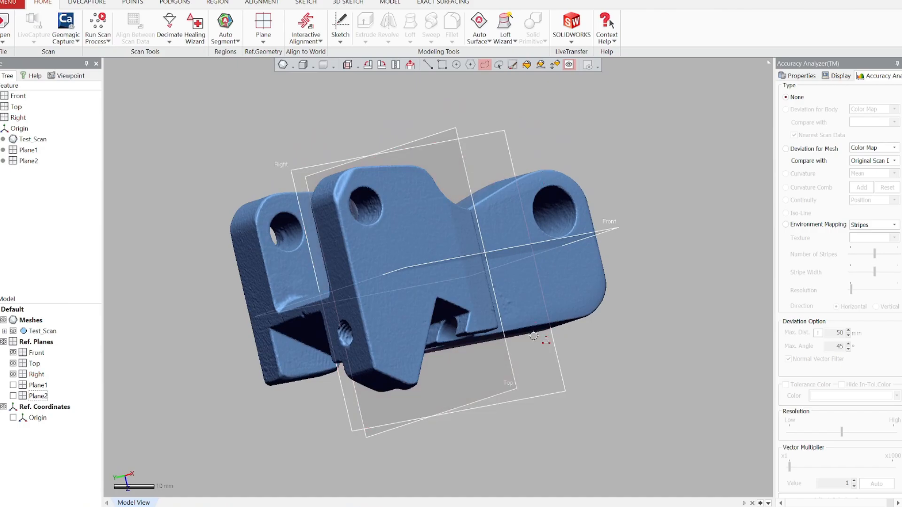
right_drag(576, 353, 515, 380)
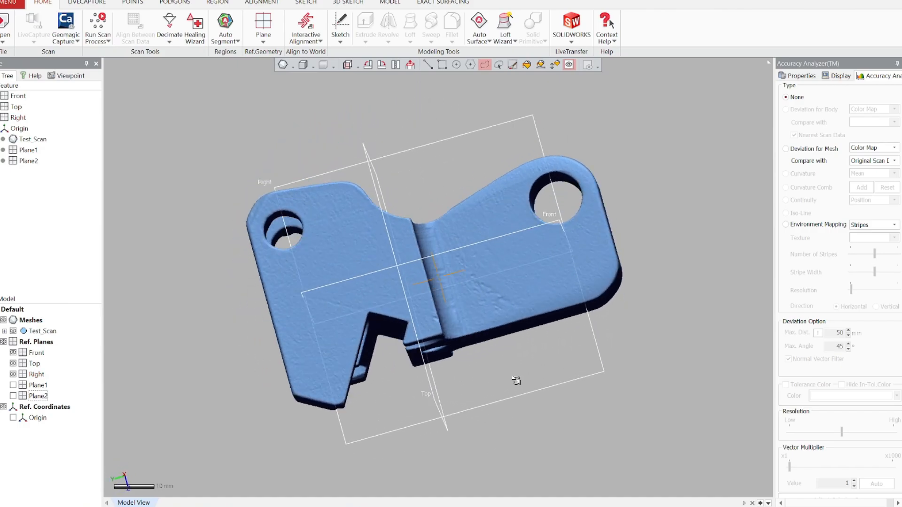
Start a planar mesh sketch of Test_Scan using the Right plane as the base plane
click(480, 157)
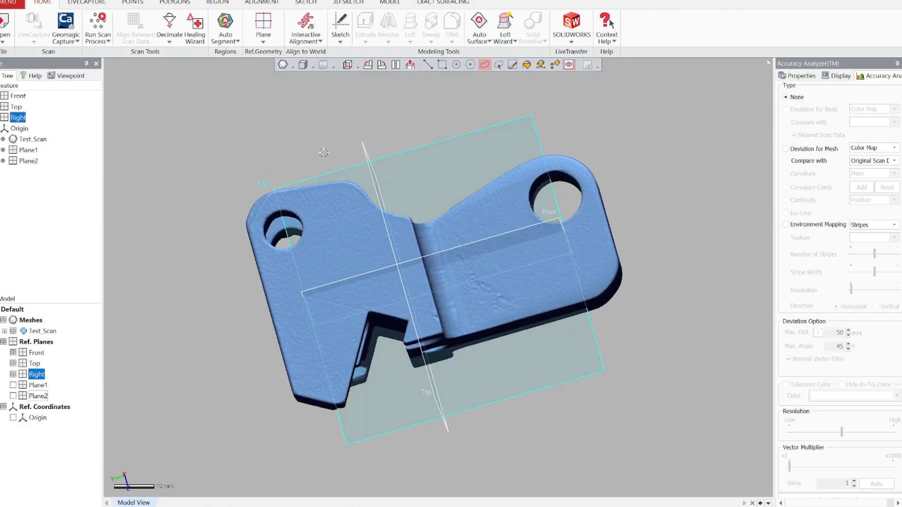
click(342, 39)
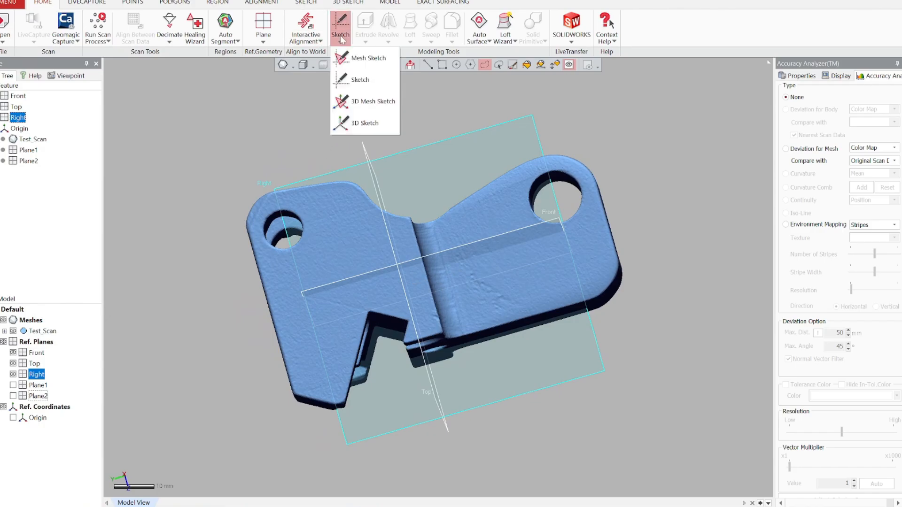
click(370, 59)
mouse_move(541, 408)
right_down()
mouse_move(424, 249)
mouse_move(482, 225)
right_up()
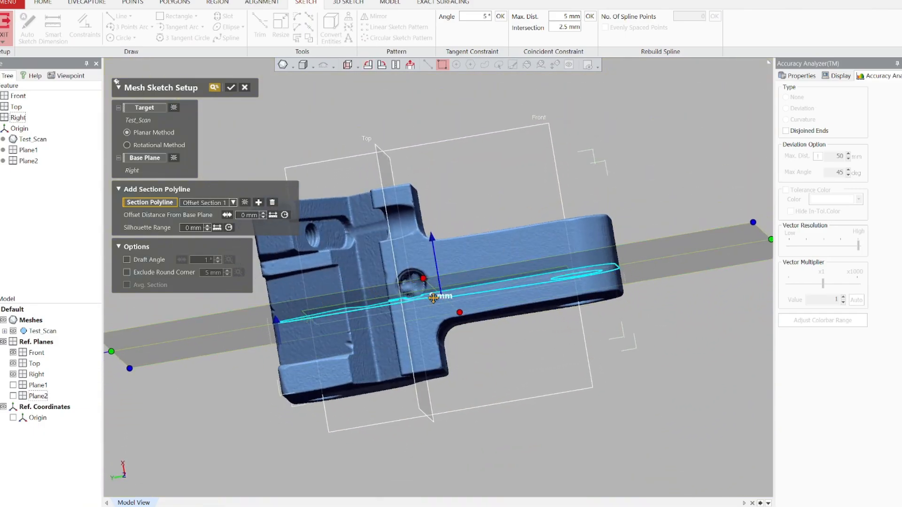
mouse_move(550, 301)
right_down()
mouse_move(419, 331)
mouse_move(317, 386)
mouse_move(263, 375)
mouse_move(207, 339)
mouse_move(216, 242)
right_up()
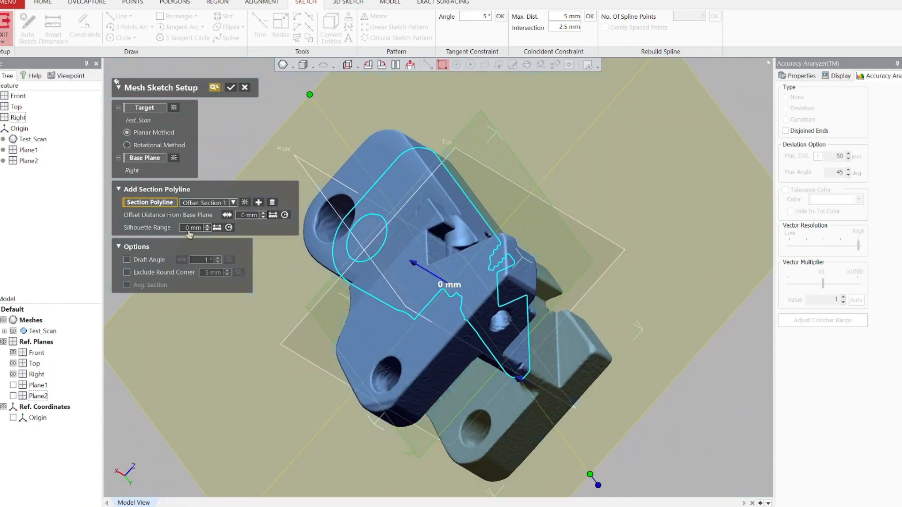
Offset the section polyline 25 mm from the base plane so it cuts through one fork arm
mouse_move(586, 207)
right_down()
mouse_move(522, 420)
mouse_move(375, 357)
mouse_move(371, 305)
mouse_move(352, 258)
right_up()
drag(400, 254, 352, 225)
right_drag(331, 323, 337, 286)
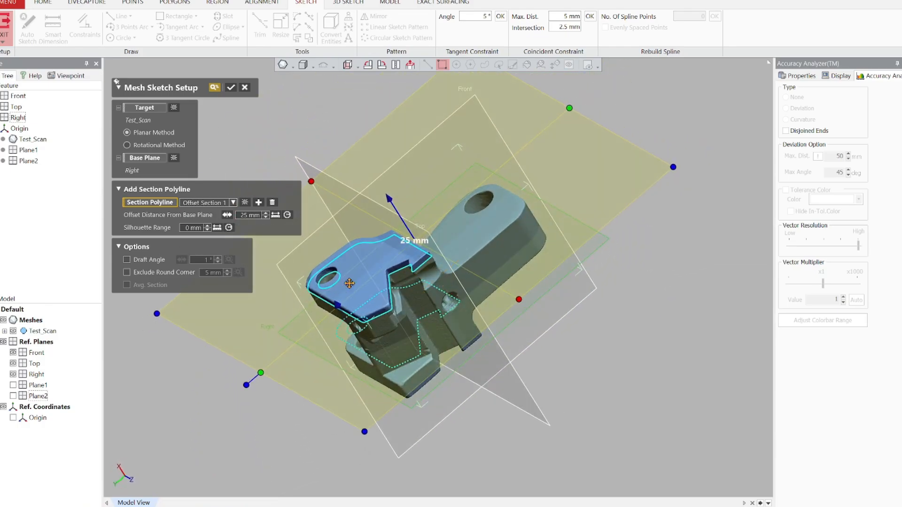
right_drag(474, 339, 352, 262)
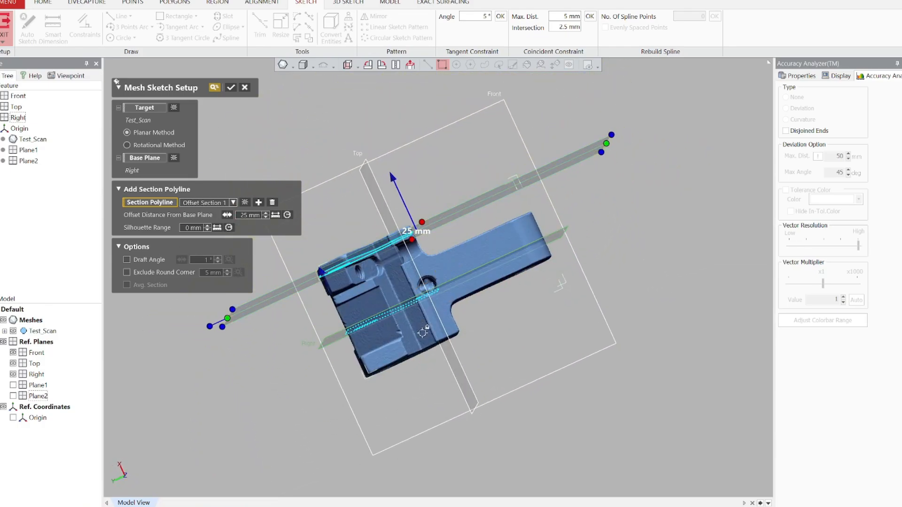
right_drag(279, 378, 649, 328)
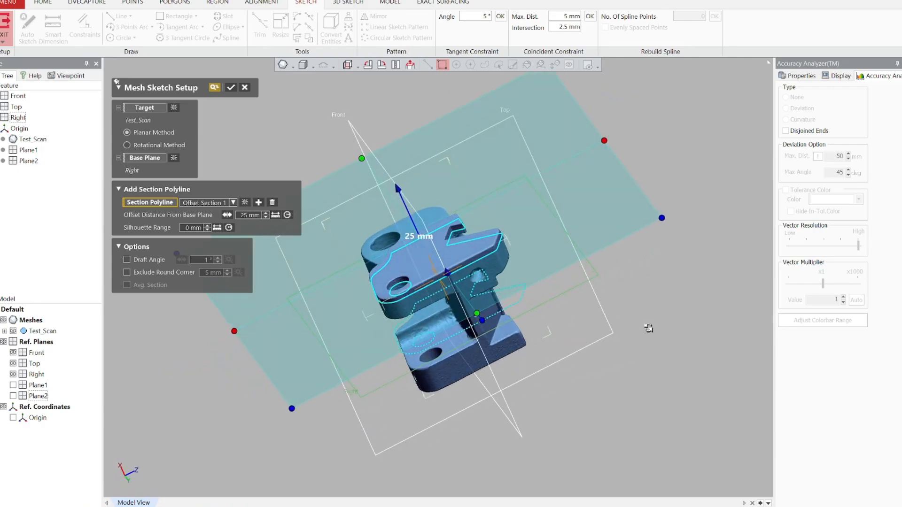
right_drag(204, 356, 499, 259)
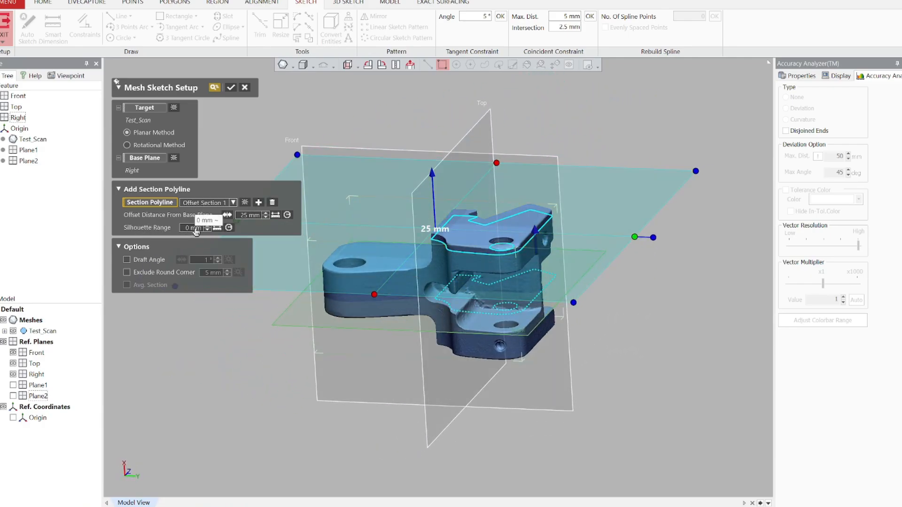
Extend the silhouette range of the section to 17 mm
drag(543, 226, 531, 189)
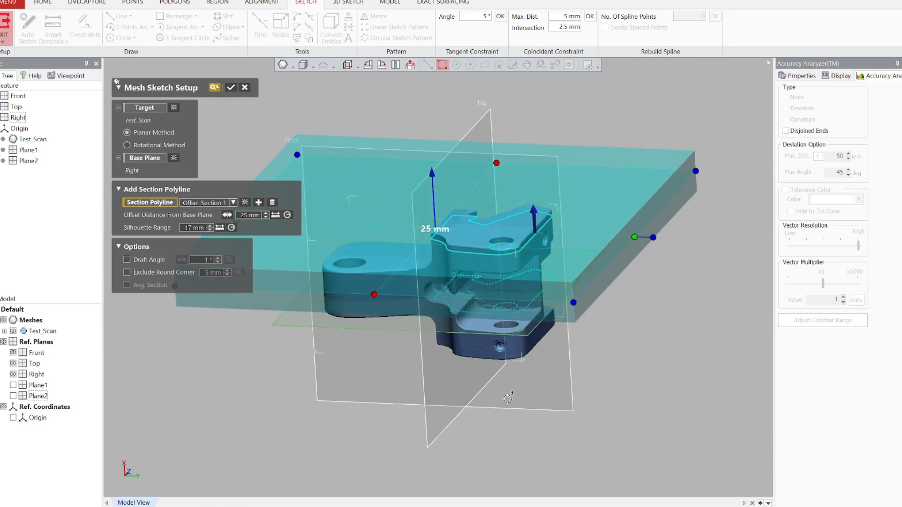
right_drag(690, 314, 409, 292)
right_drag(750, 289, 414, 316)
Return the section offset to 0 mm, widen the silhouette range to 76.5 mm across the whole bracket, and accept the setup
drag(472, 171, 459, 228)
right_drag(624, 226, 551, 419)
right_drag(401, 418, 482, 281)
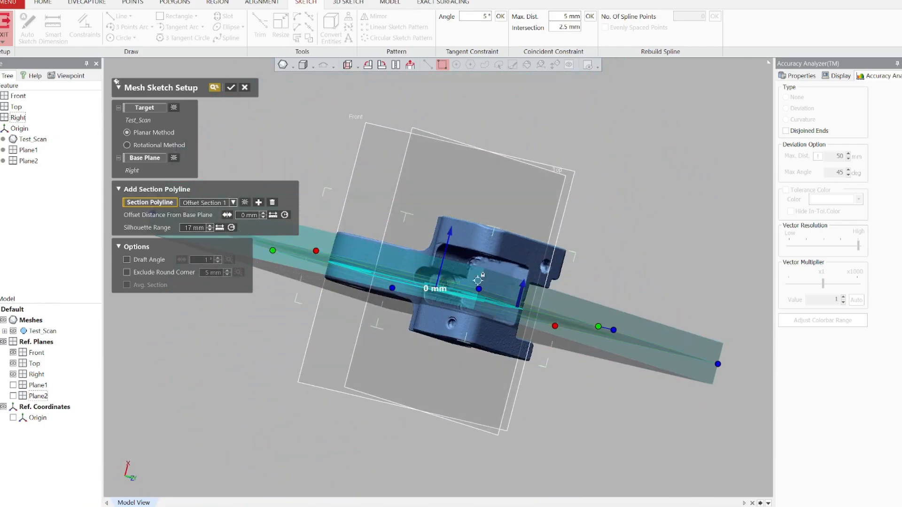
mouse_move(520, 288)
mouse_down()
mouse_move(571, 150)
mouse_move(602, 167)
mouse_up()
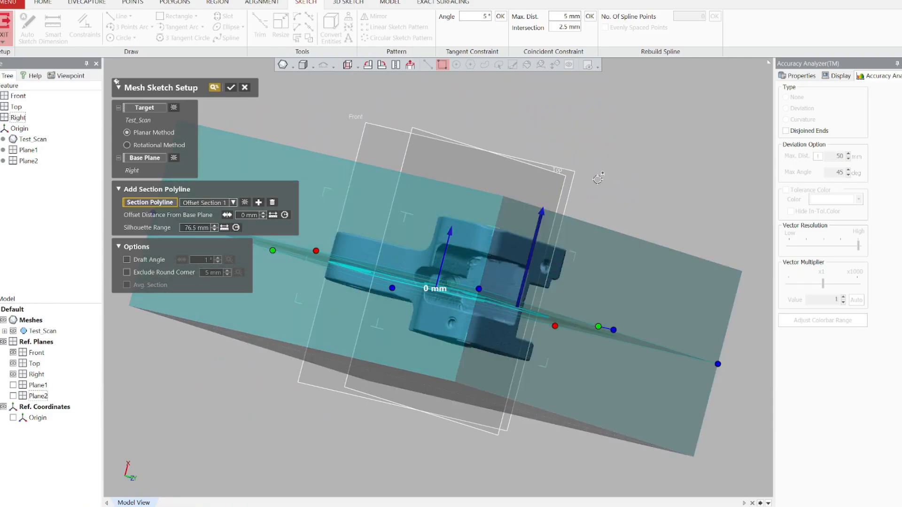
right_drag(496, 134, 353, 228)
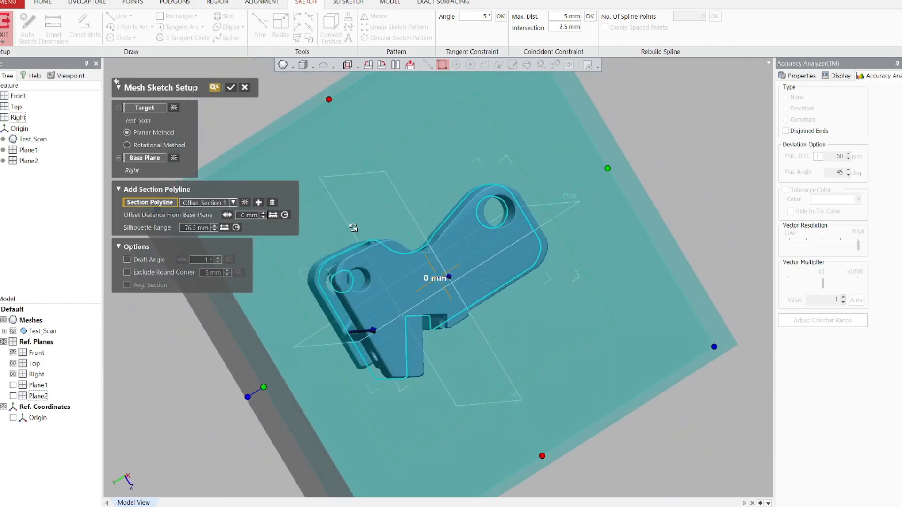
right_drag(574, 263, 489, 275)
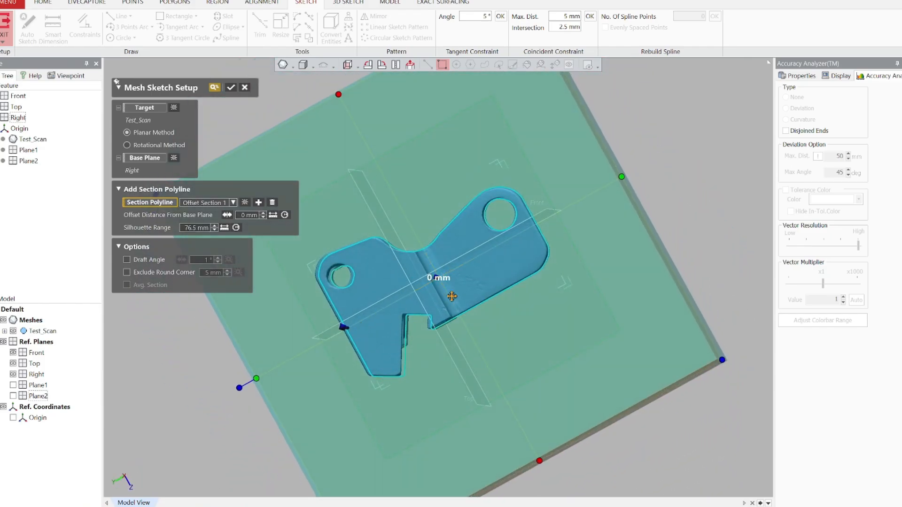
click(231, 88)
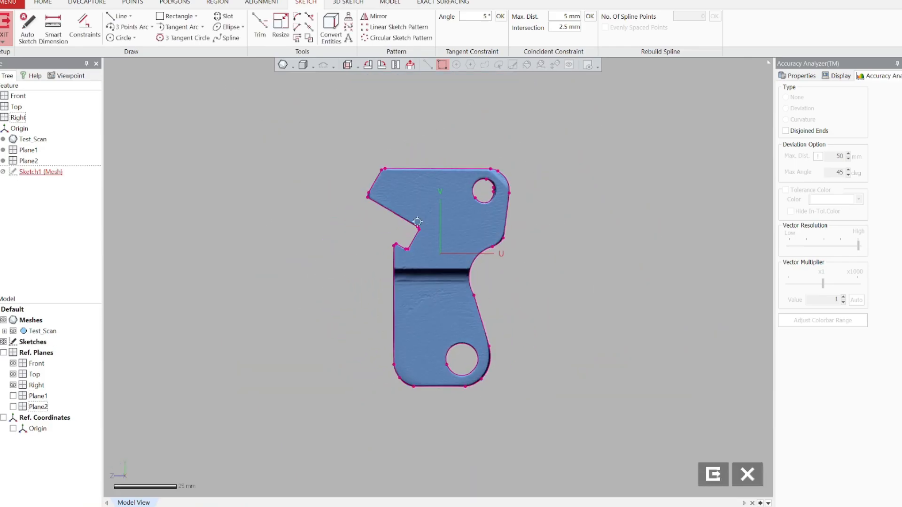
Compare the section outline with the bracket and hide the Test_Scan mesh
scroll(512, 282, up, 3)
scroll(505, 297, down, 2)
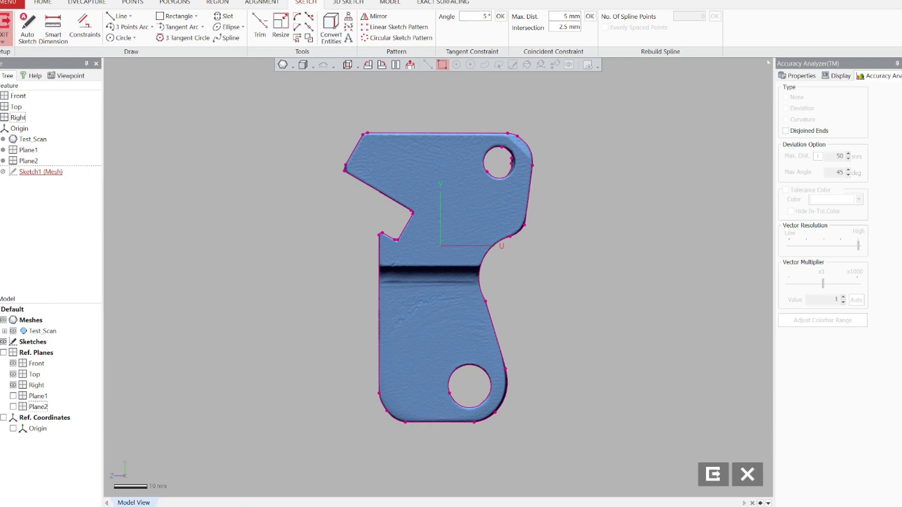
click(13, 330)
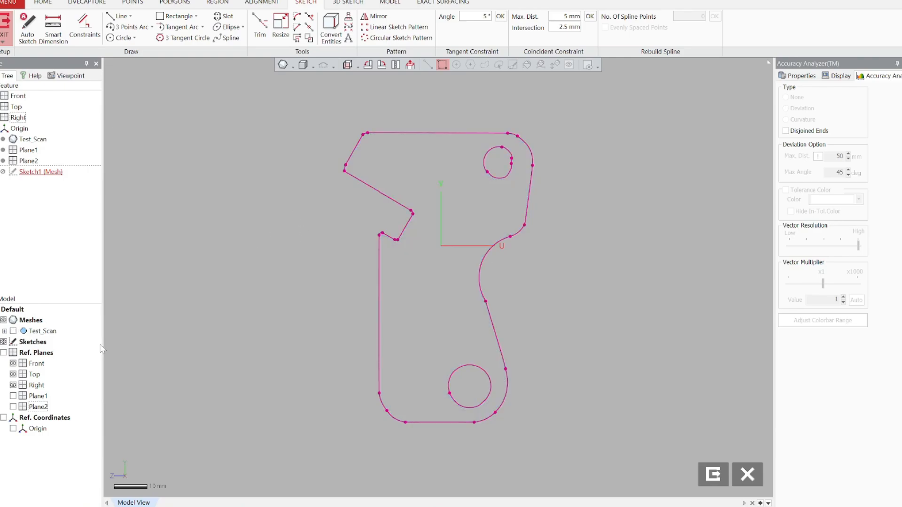
click(13, 331)
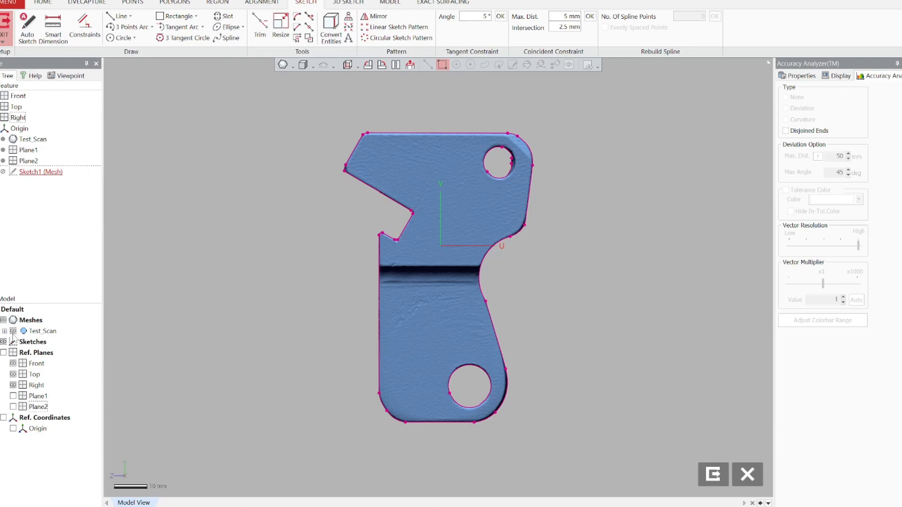
click(13, 331)
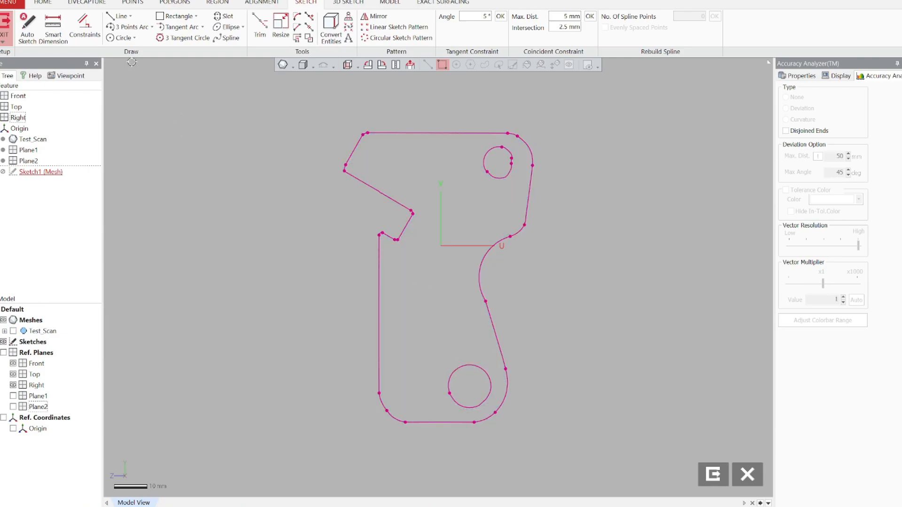
Fit a circle to the section polyline of the larger hole at the single-arm end
click(118, 38)
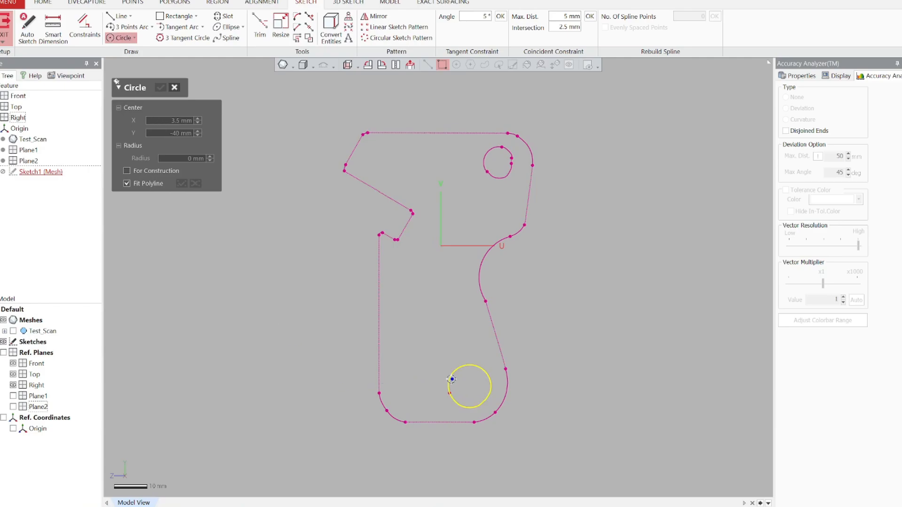
click(449, 382)
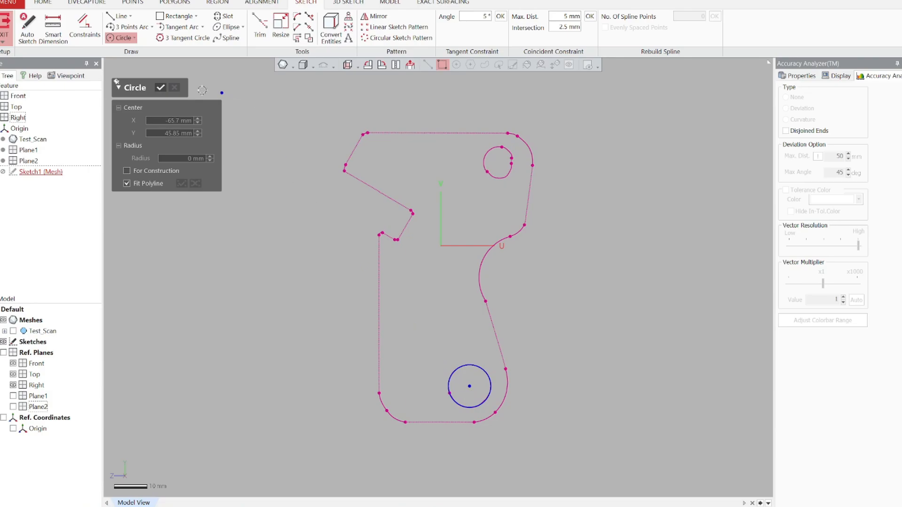
click(161, 87)
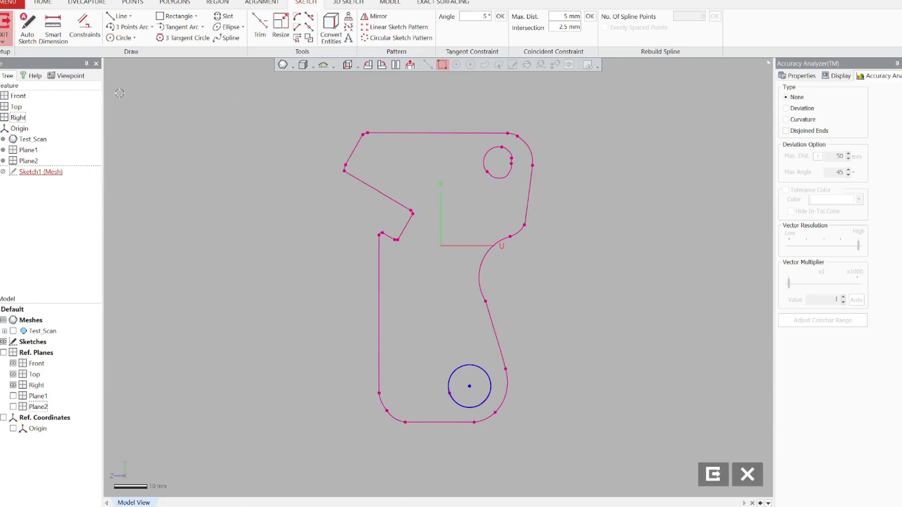
Dimension the larger hole's circle and set its diameter to 12.76 mm
click(53, 33)
click(489, 374)
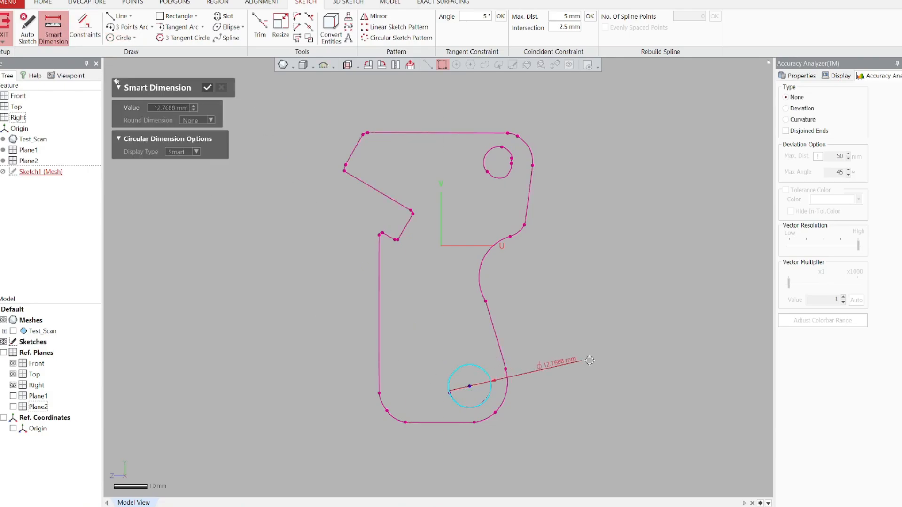
click(645, 357)
drag(644, 357, 691, 360)
key(Delete)
key(Return)
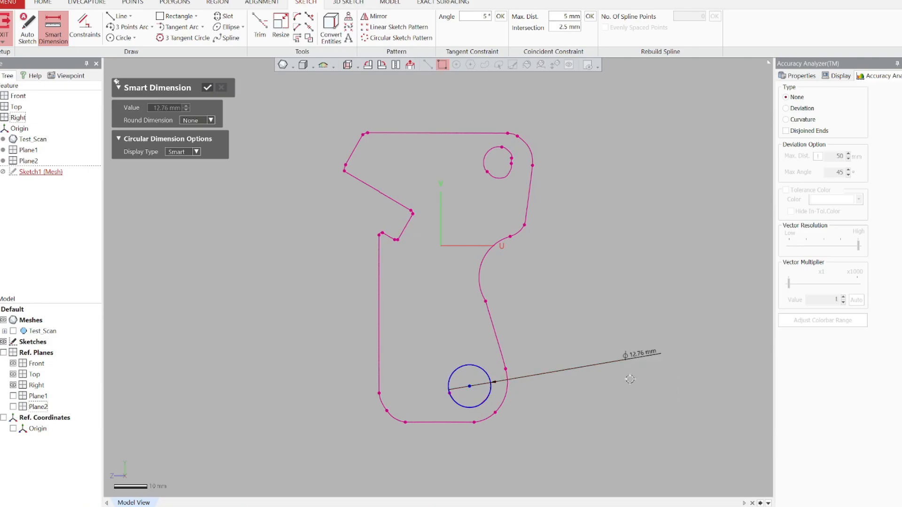
click(208, 89)
Fit a circle to the section polyline of the smaller hole at the forked end
click(121, 38)
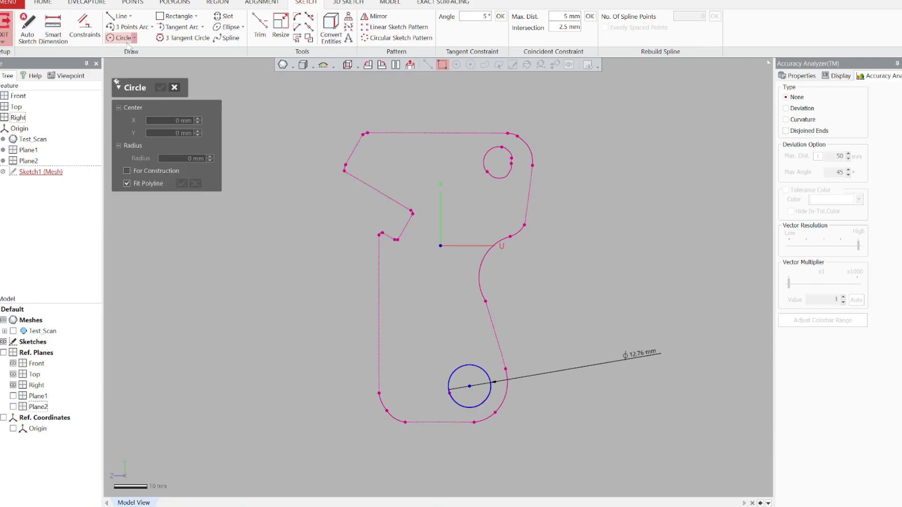
click(484, 157)
scroll(499, 193, up, 3)
middle_drag(485, 227, 423, 369)
mouse_move(570, 196)
middle_down()
mouse_move(537, 257)
mouse_move(489, 243)
middle_up()
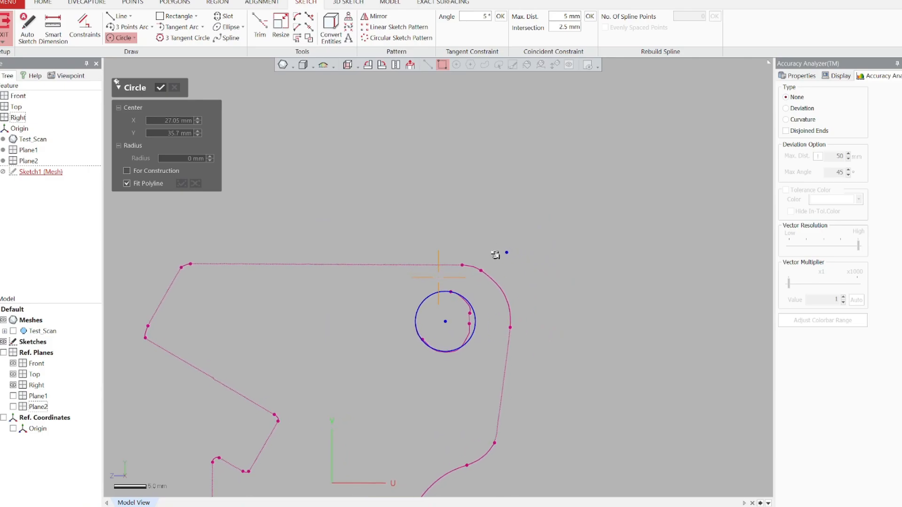
click(161, 87)
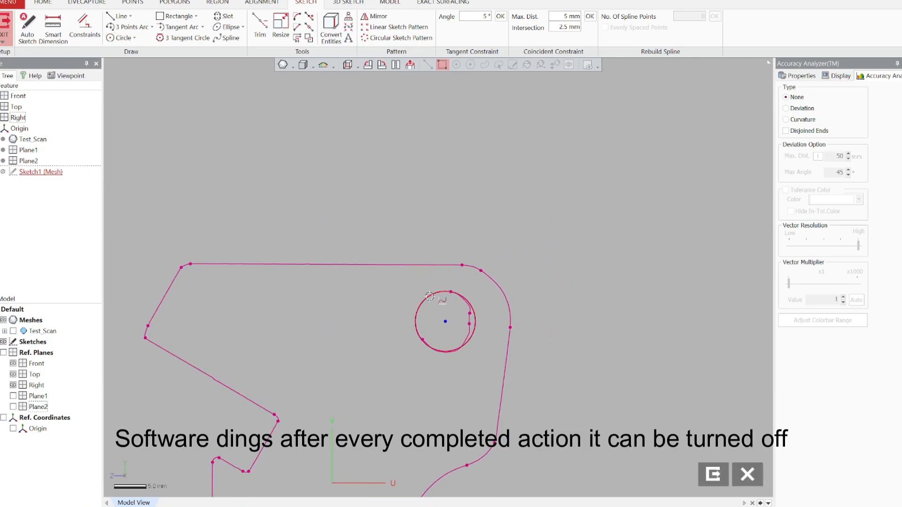
Dimension the smaller hole's circle and set its diameter to 9.3 mm
right_click(429, 297)
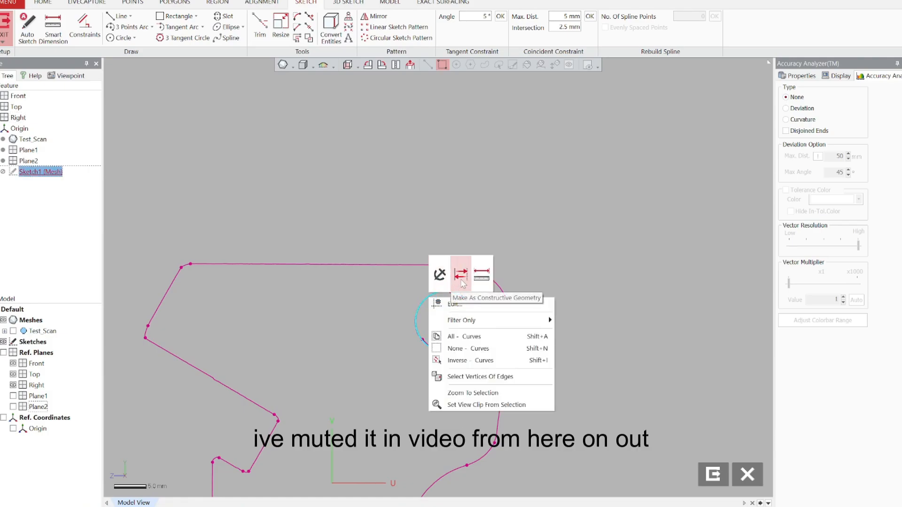
click(483, 280)
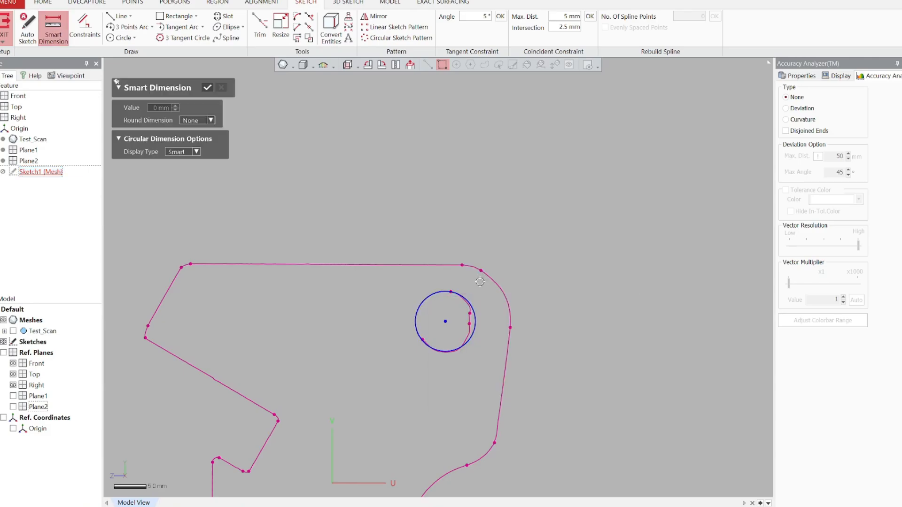
click(655, 258)
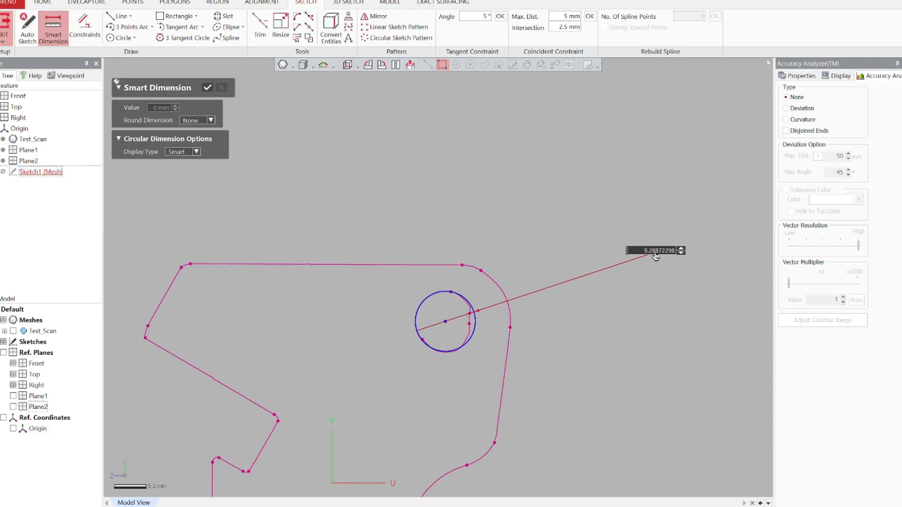
drag(651, 255, 730, 257)
text(3)
key(Return)
scroll(535, 348, down, 3)
click(207, 87)
scroll(363, 403, down, 1)
ctrl+right_drag(369, 427, 376, 337)
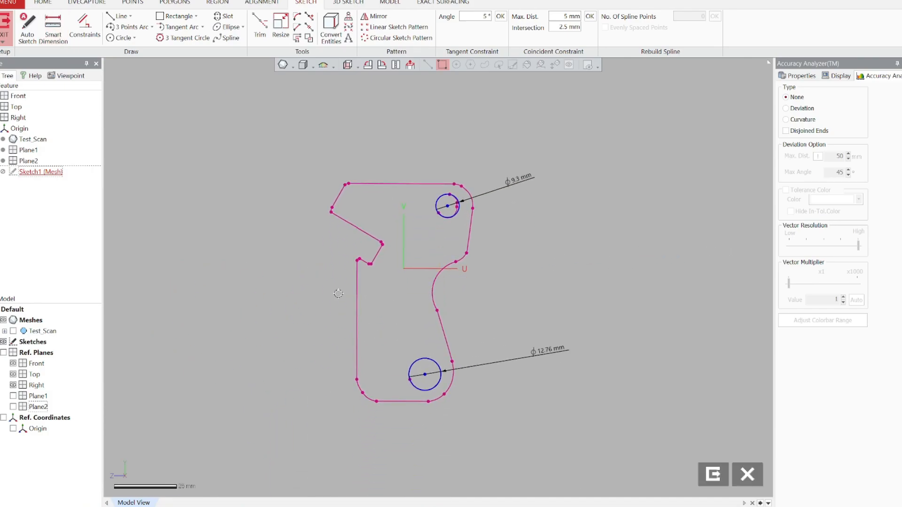
Fit lines and arcs to the notched side of the outline with Auto Sketch, using Make Selected Only
click(27, 39)
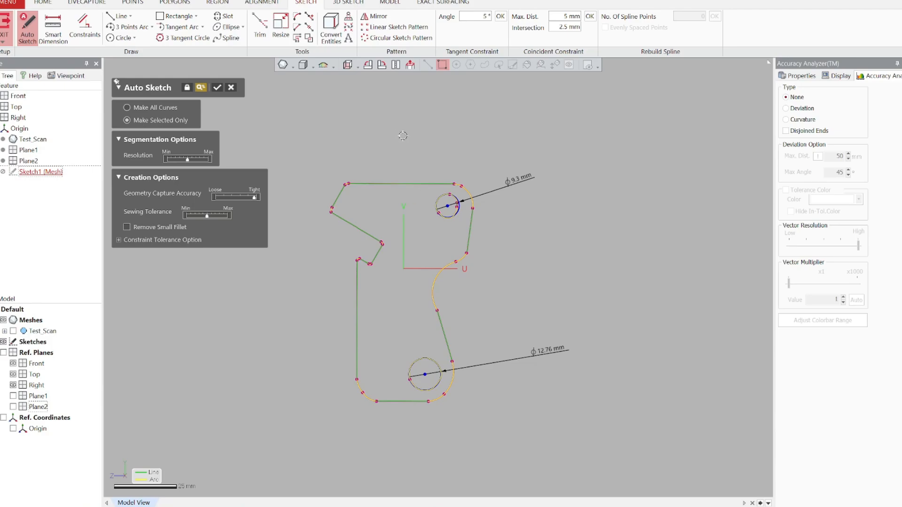
mouse_move(410, 137)
mouse_down()
mouse_move(279, 148)
mouse_move(227, 371)
mouse_move(222, 448)
mouse_move(242, 464)
mouse_up()
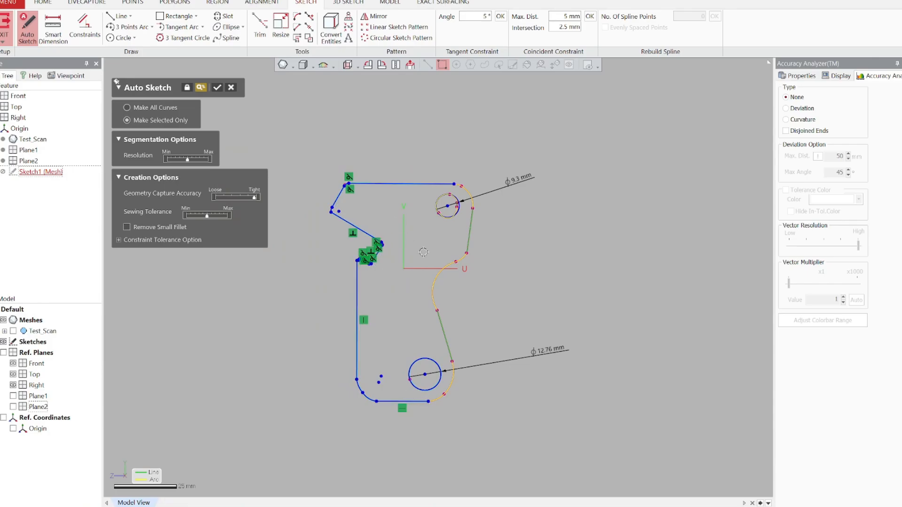
Examine how closely the fitted arc at the outline's pointed corner follows the section polyline and the scan mesh
scroll(390, 352, up, 5)
ctrl+right_drag(247, 297, 580, 437)
scroll(534, 250, up, 5)
ctrl+right_drag(536, 249, 408, 378)
scroll(508, 336, up, 5)
ctrl+right_drag(506, 338, 422, 254)
scroll(423, 254, up, 3)
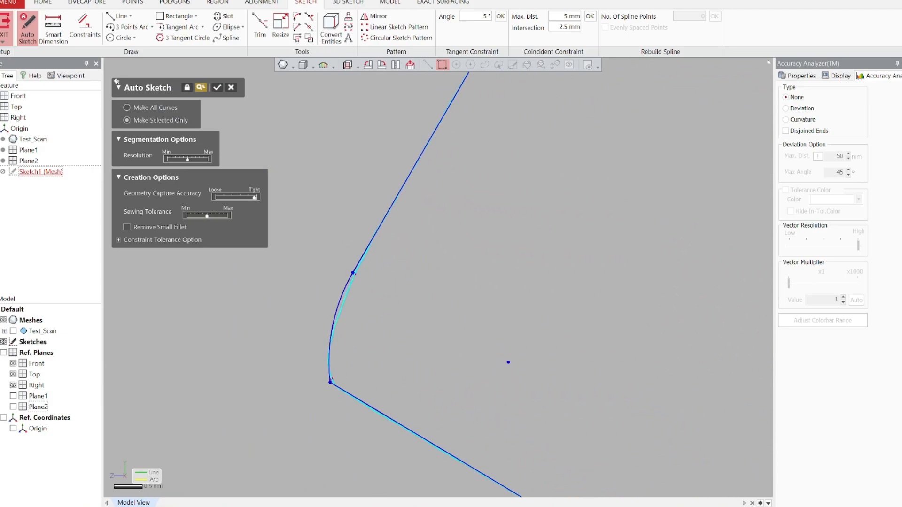
click(13, 330)
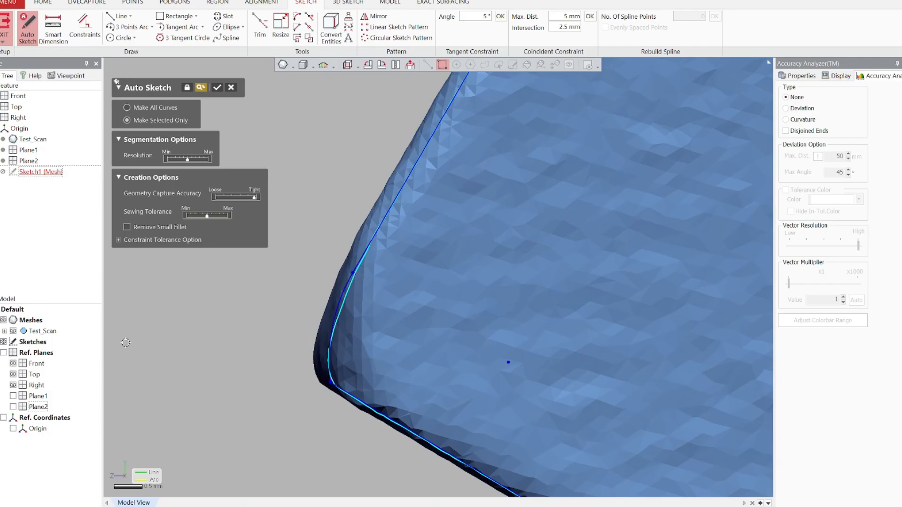
click(14, 331)
scroll(377, 247, down, 8)
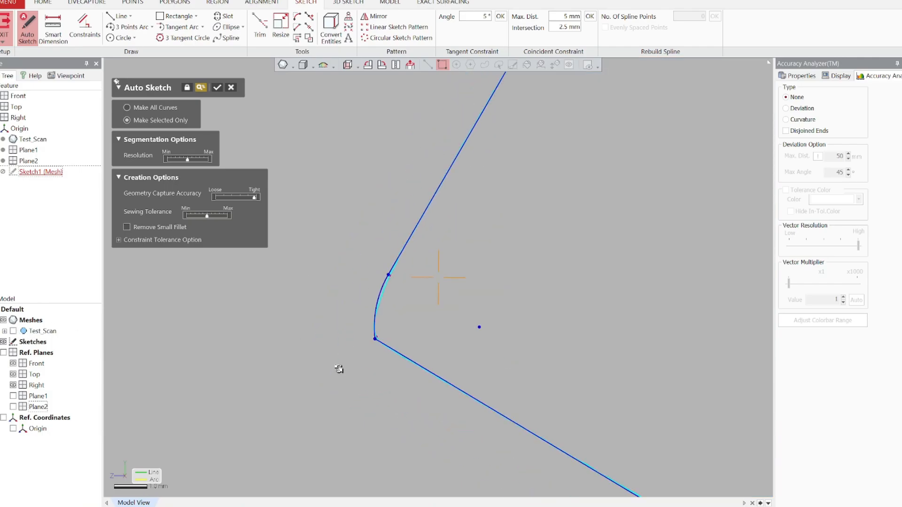
Cancel Auto Sketch and discard the lines and arcs it fitted to the notched side
click(230, 87)
scroll(389, 284, down, 10)
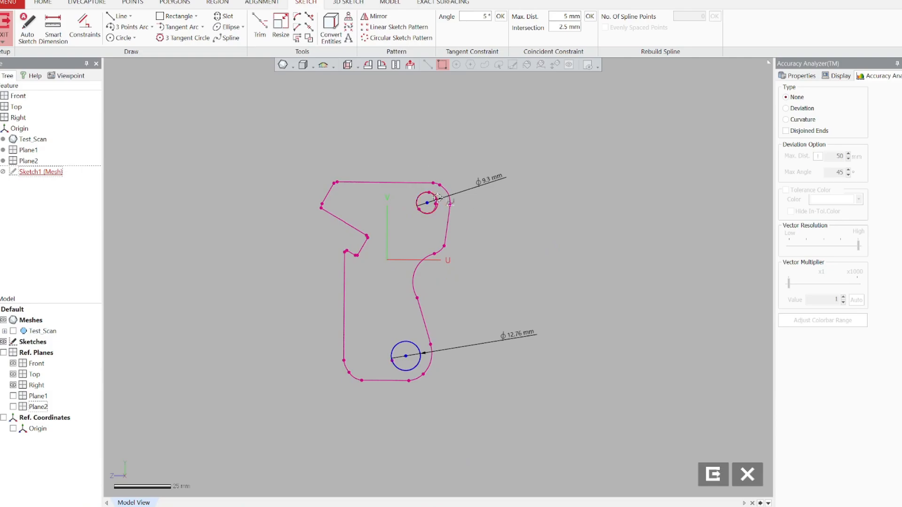
scroll(413, 248, up, 3)
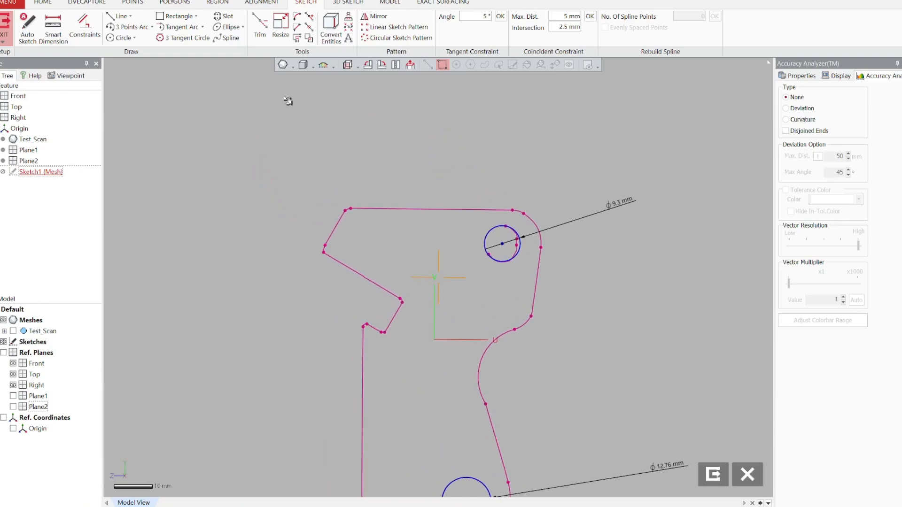
Fit lines to the notch and pointed-corner edges, the long vertical side, the top edge and the sloped edge beside the smaller hole, using Fit Polyline
click(120, 17)
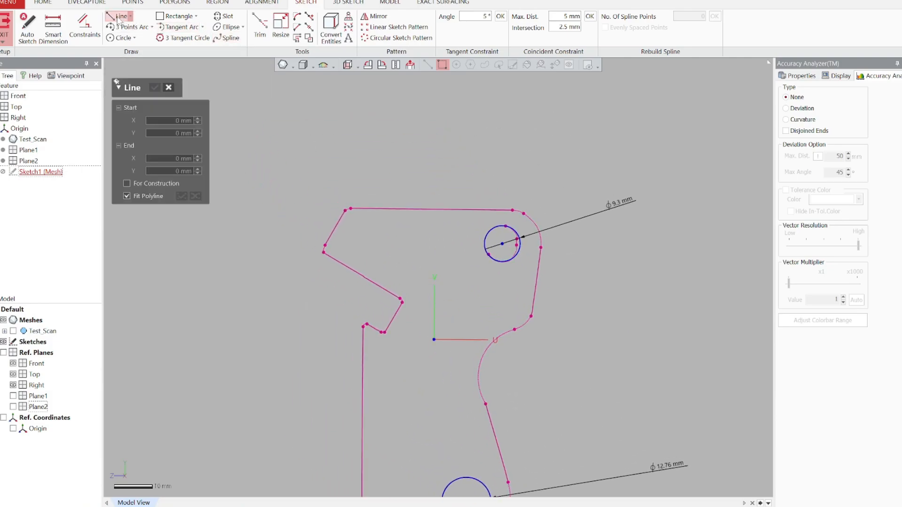
click(378, 285)
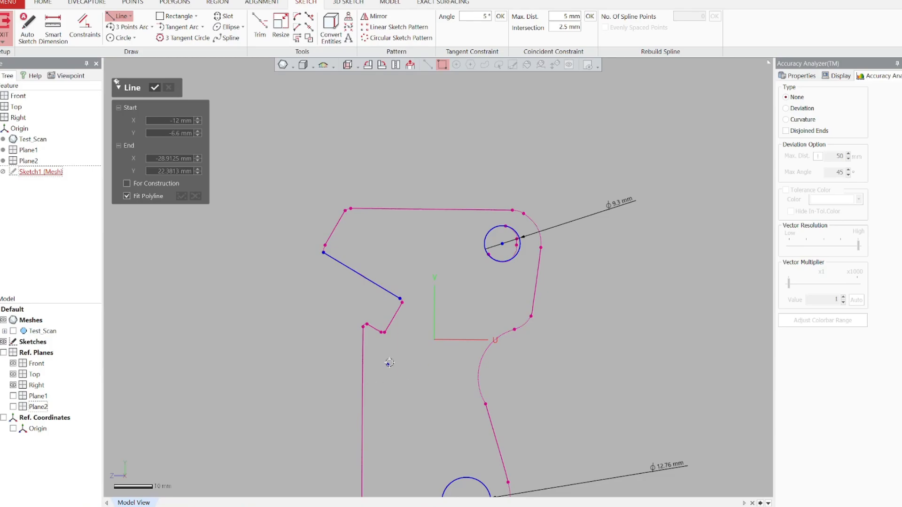
click(391, 320)
click(362, 358)
click(376, 327)
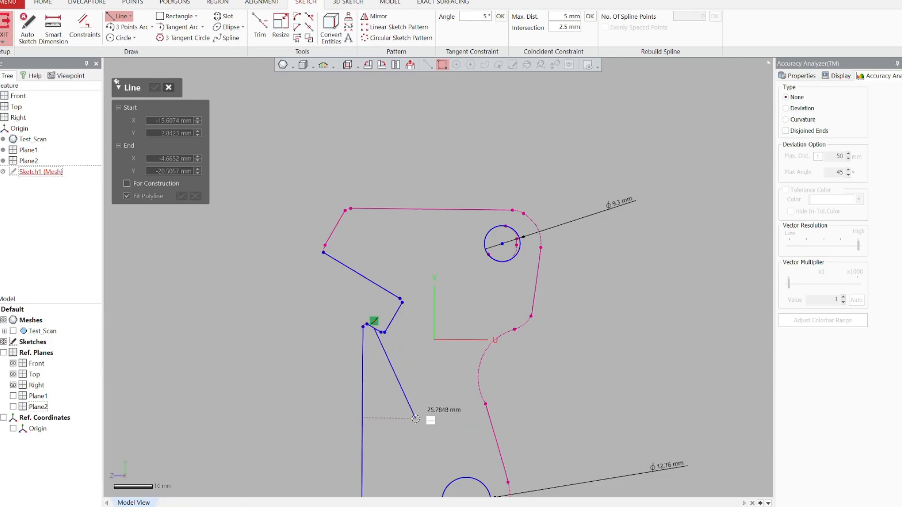
click(405, 201)
click(335, 227)
click(536, 282)
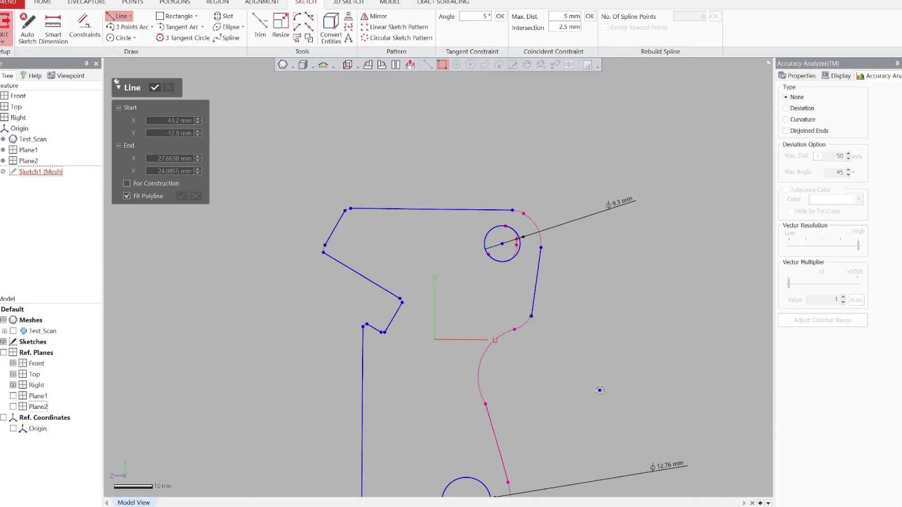
Fit lines to the sloped edge below the concave curve and to the outline's bottom edge
middle_drag(600, 389, 573, 177)
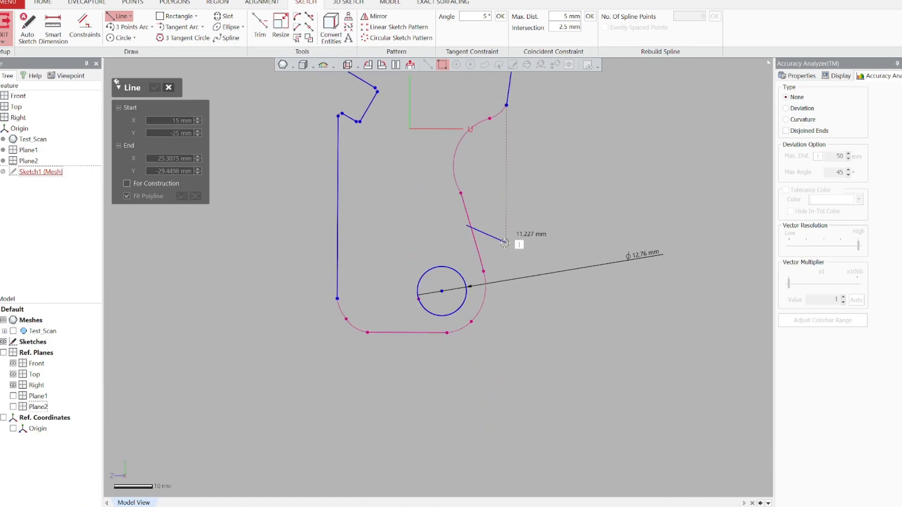
click(470, 229)
click(400, 332)
scroll(491, 368, up, 2)
scroll(492, 368, down, 3)
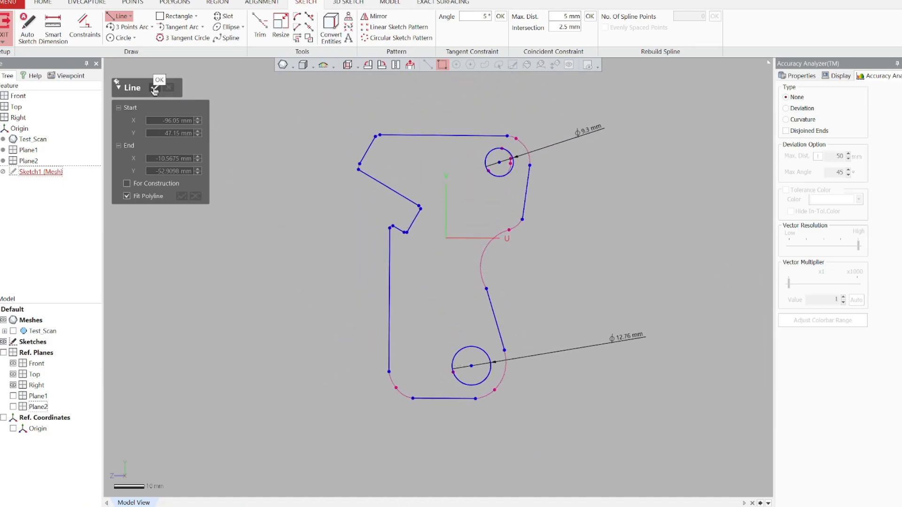
click(152, 89)
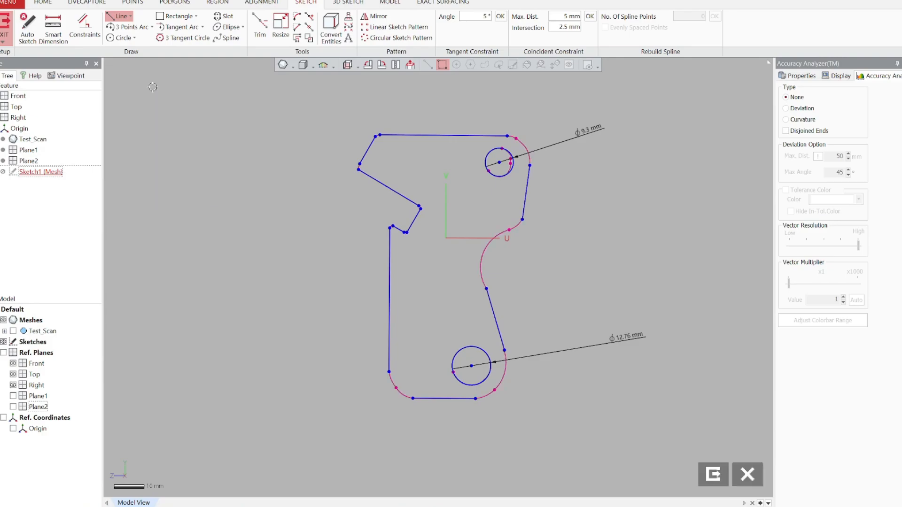
Constrain the long side line as vertical and the bottom and top lines as horizontal
click(389, 296)
right_click(389, 295)
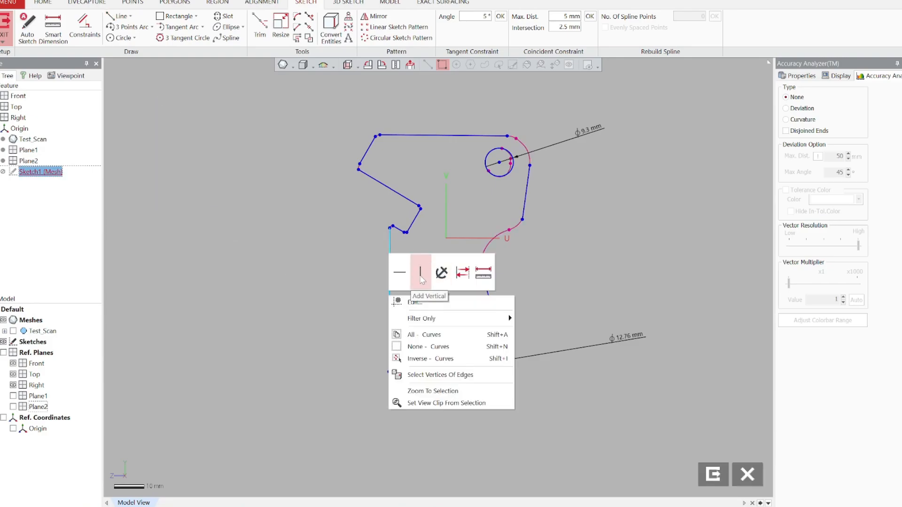
click(421, 278)
click(443, 401)
right_click(444, 402)
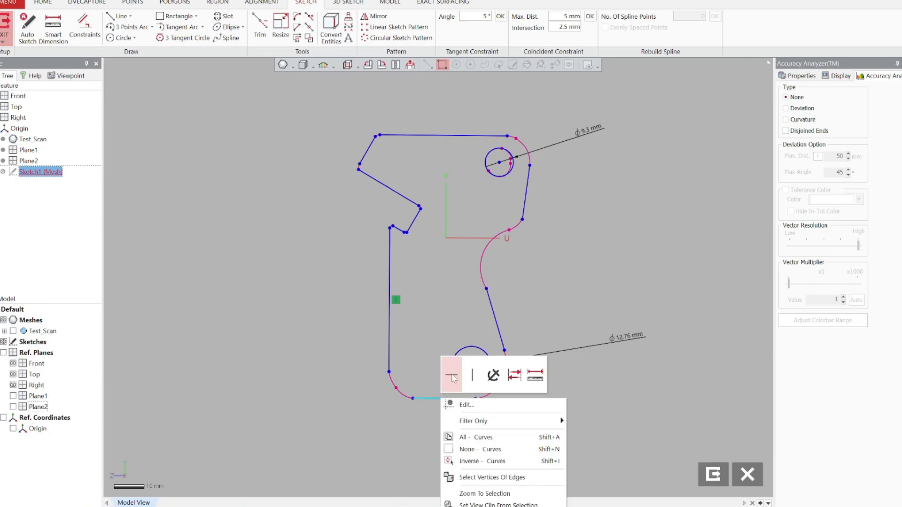
click(452, 380)
click(431, 138)
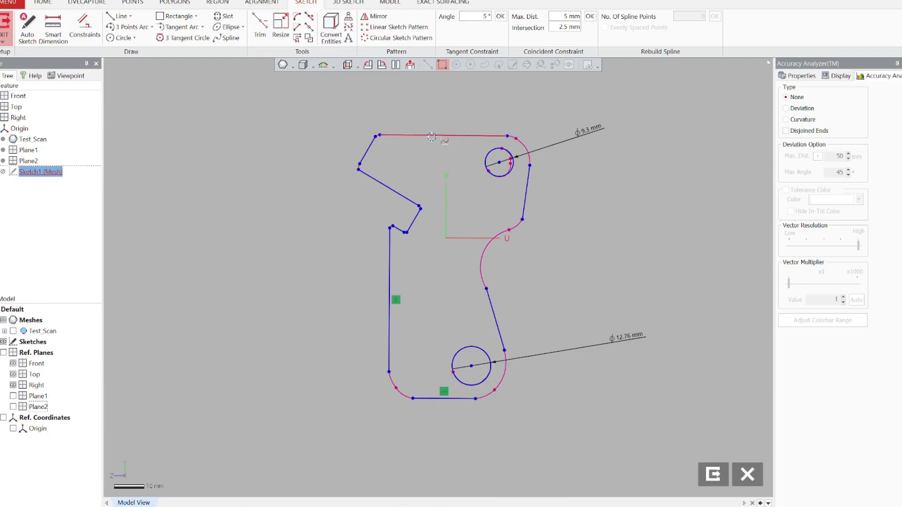
right_click(432, 139)
click(444, 113)
scroll(411, 244, down, 2)
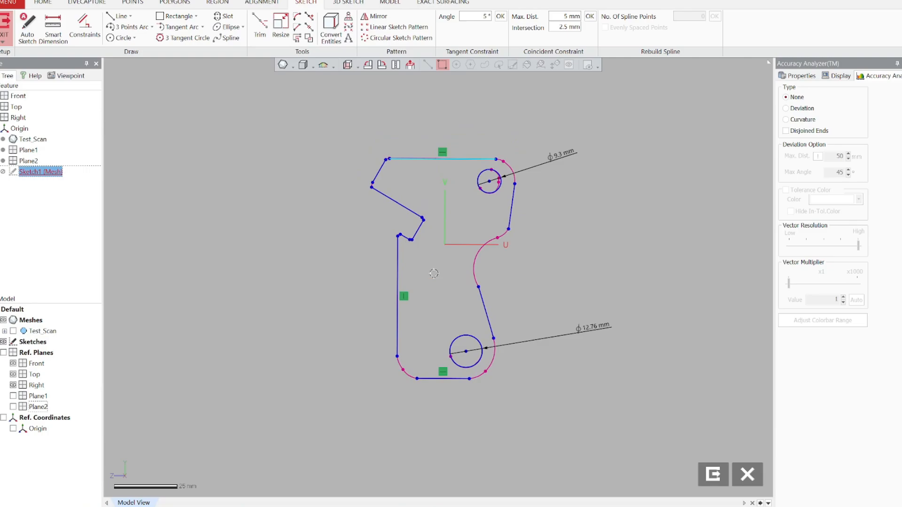
Fix the long vertical line and the top horizontal line in place
click(397, 277)
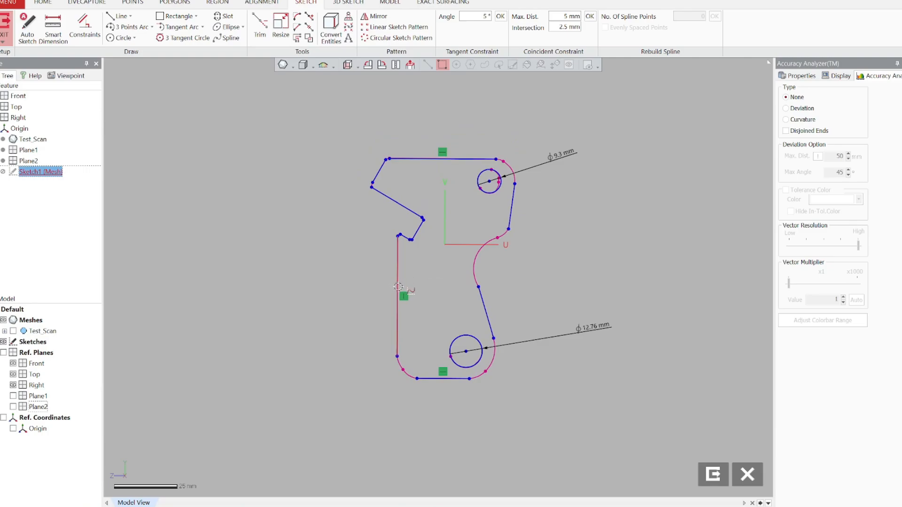
right_click(398, 278)
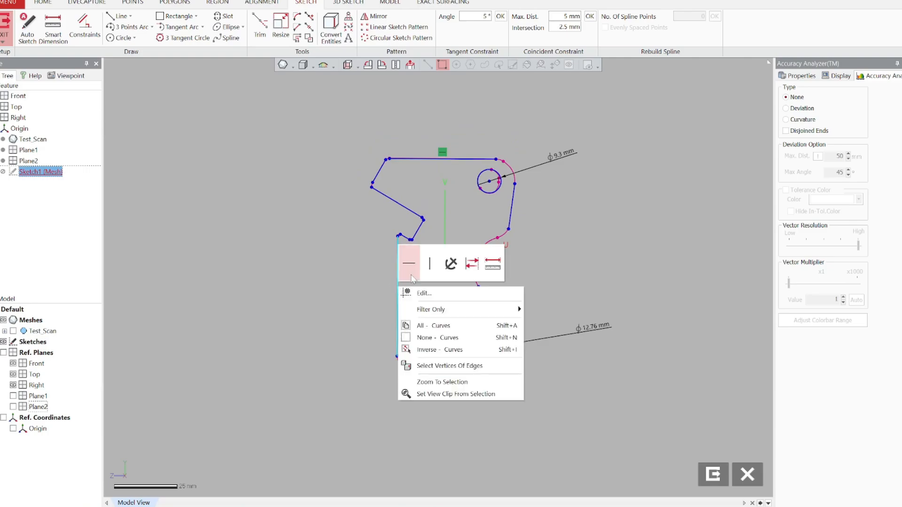
click(451, 264)
click(432, 159)
right_click(432, 159)
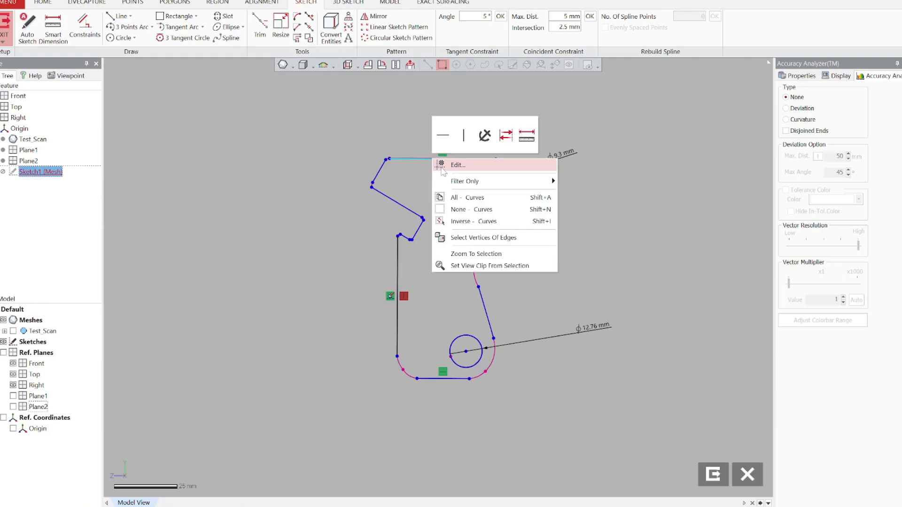
click(484, 135)
Fix the notch's long sloped edge, its short inner edge and the sloped edge at the pointed corner in place
click(407, 208)
right_click(407, 209)
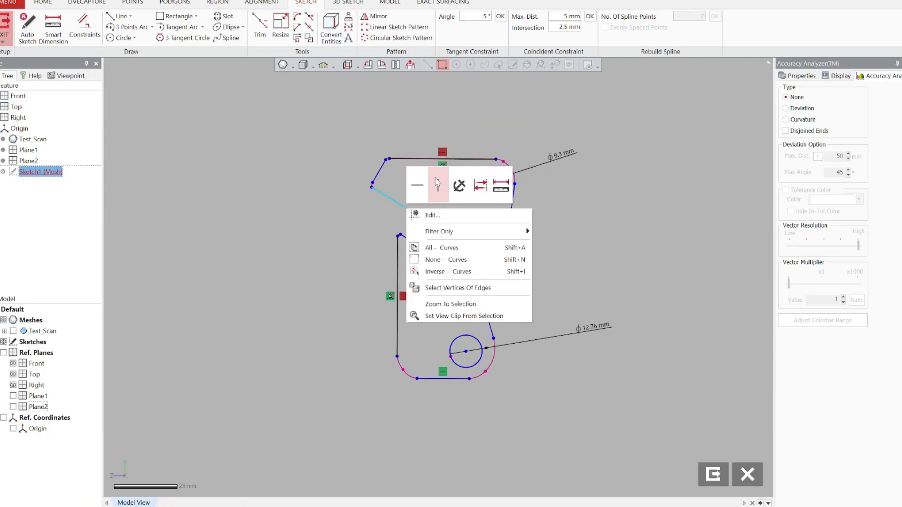
click(418, 229)
right_click(418, 229)
click(464, 208)
click(379, 170)
right_click(379, 170)
click(433, 145)
Fix the two sloped lines above and below the concave curve and the bottom line in place
click(512, 212)
right_click(512, 210)
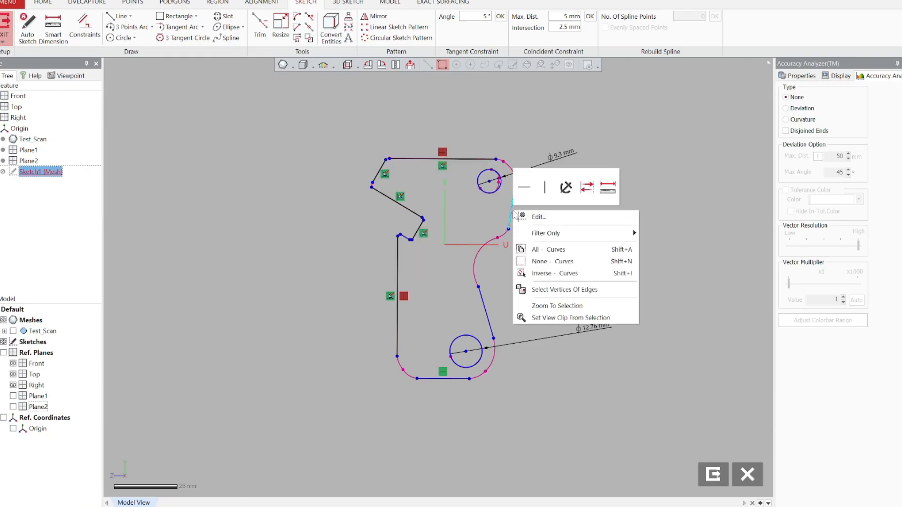
click(563, 194)
click(484, 305)
right_click(484, 305)
click(538, 280)
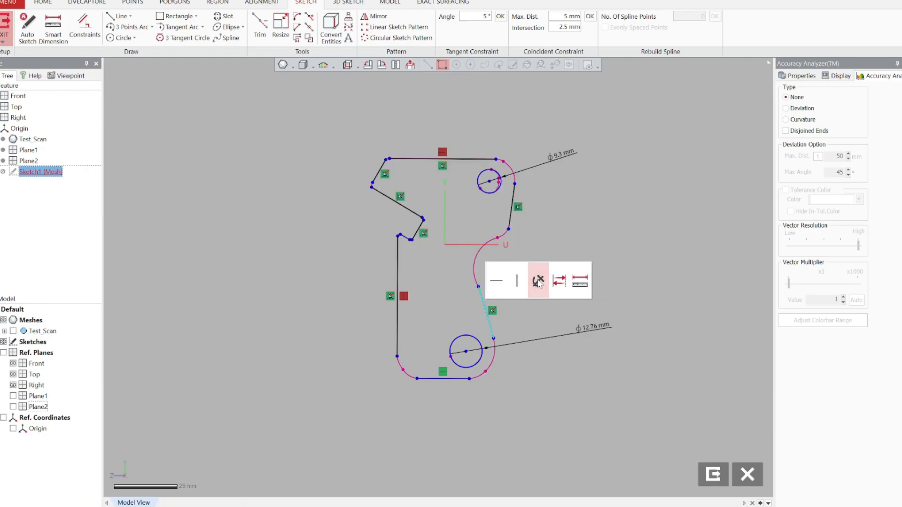
click(439, 379)
right_click(439, 379)
click(494, 354)
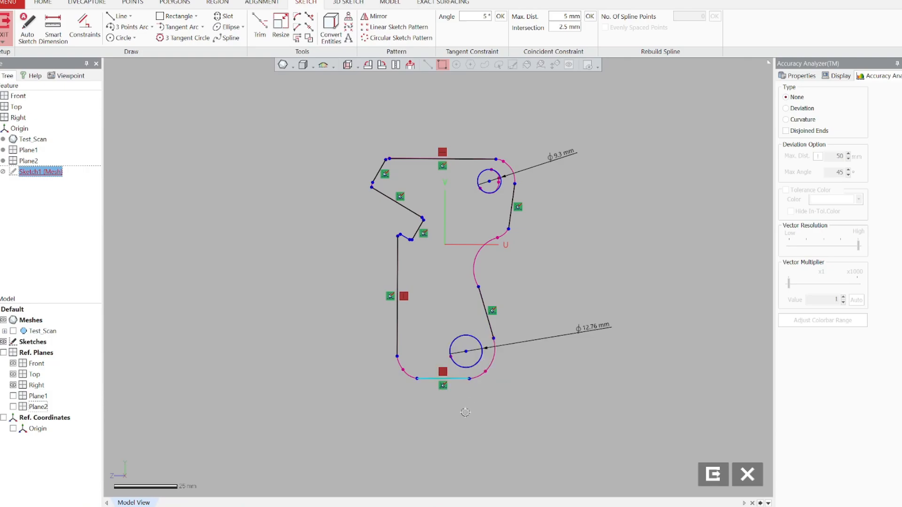
Extend the bottom line at both ends and lengthen the vertical and lower sloped lines until they cross it
scroll(467, 401, up, 1)
scroll(467, 401, up, 1)
drag(485, 431, 607, 429)
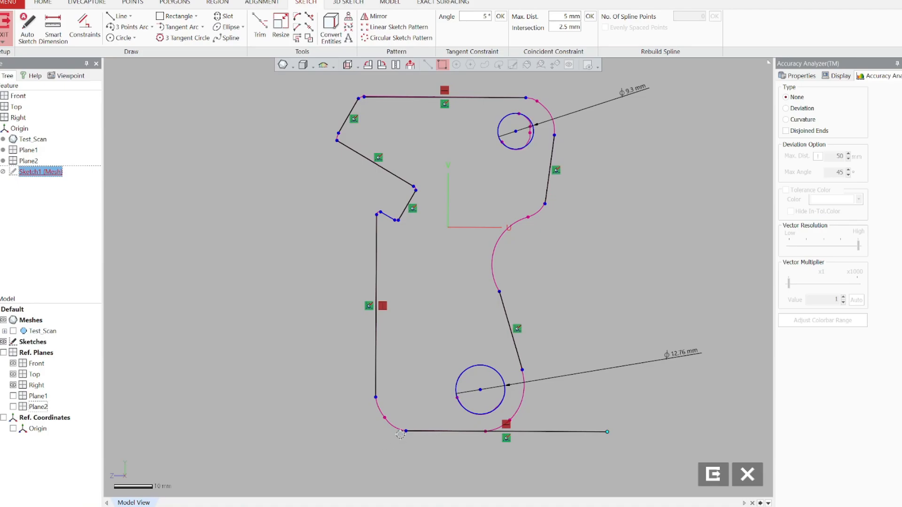
drag(406, 431, 335, 431)
drag(376, 397, 378, 460)
drag(524, 371, 552, 472)
Fix the notch's short lower edge, next to the top of the long vertical line, in place
drag(379, 210, 341, 179)
key(ctrl+z)
click(388, 216)
right_click(387, 215)
click(440, 196)
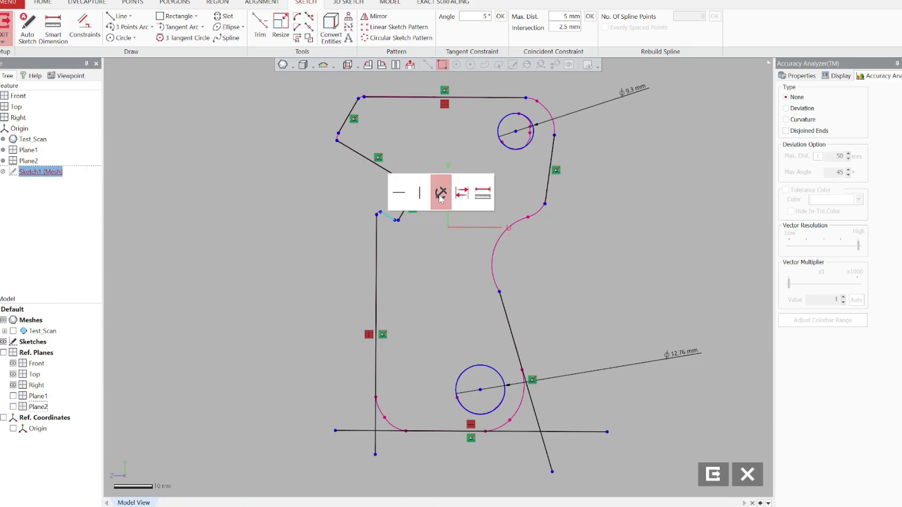
Extend the lines around the notch and the pointed corner so that neighbouring lines cross each other
drag(379, 212, 308, 170)
drag(397, 219, 439, 203)
click(416, 188)
drag(336, 141, 331, 163)
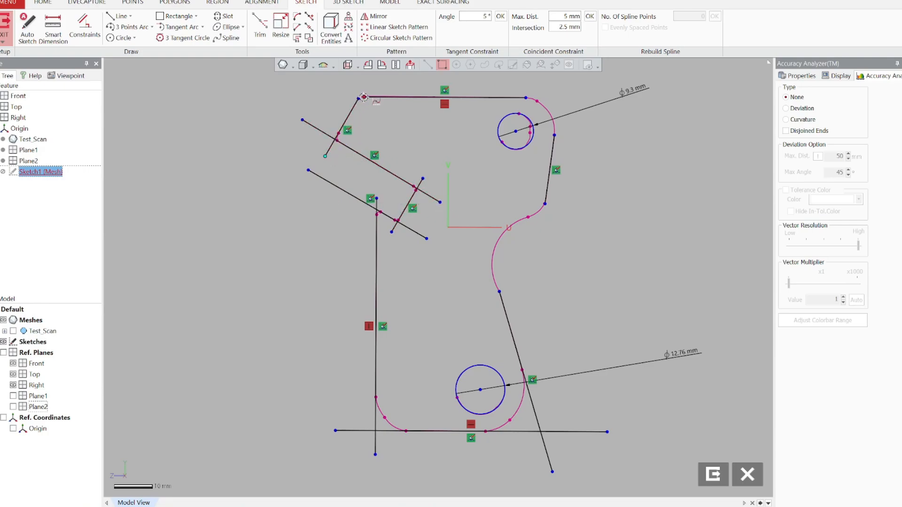
drag(364, 97, 322, 97)
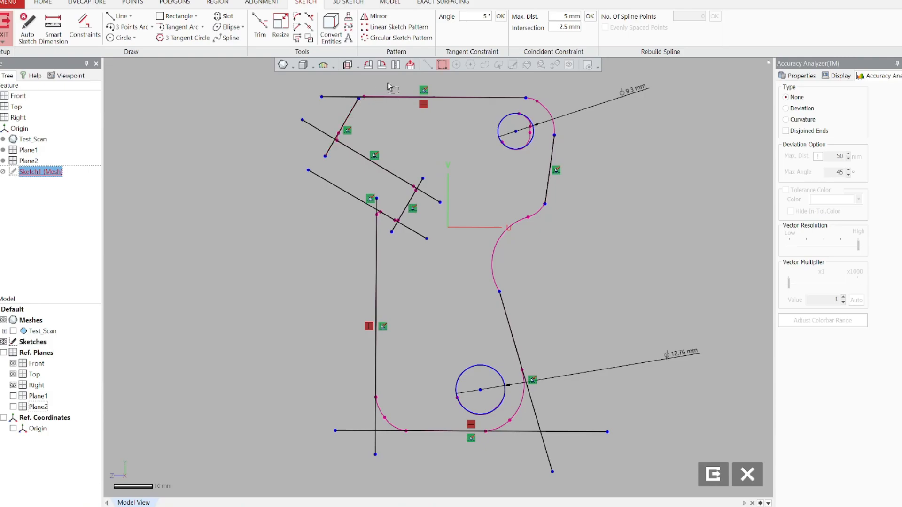
drag(359, 99, 368, 82)
Extend the top line past the smaller hole and lengthen the sloped line beside that hole at both ends
drag(526, 97, 615, 98)
drag(555, 134, 561, 84)
drag(545, 204, 540, 253)
scroll(532, 271, down, 3)
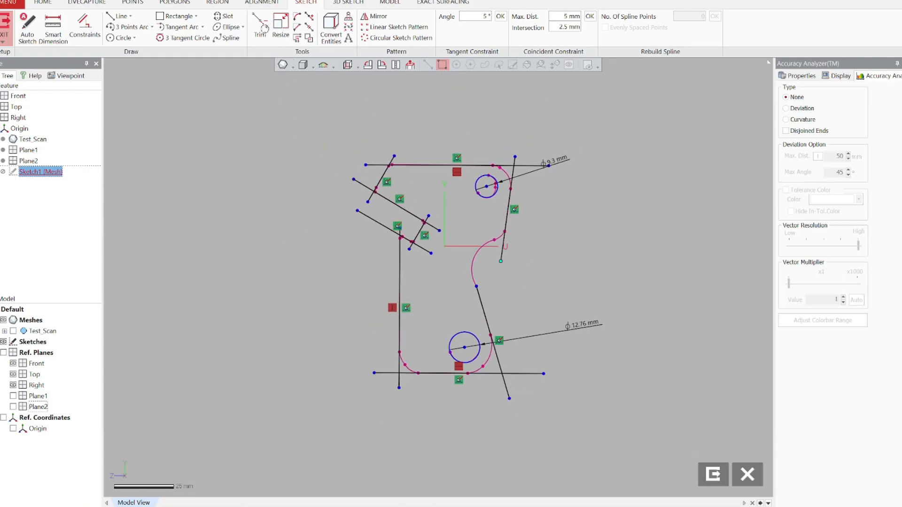
Corner-trim the top line with the short sloped edge, and that edge with the notch's long sloped line
click(261, 26)
scroll(408, 181, up, 2)
middle_drag(405, 173, 470, 346)
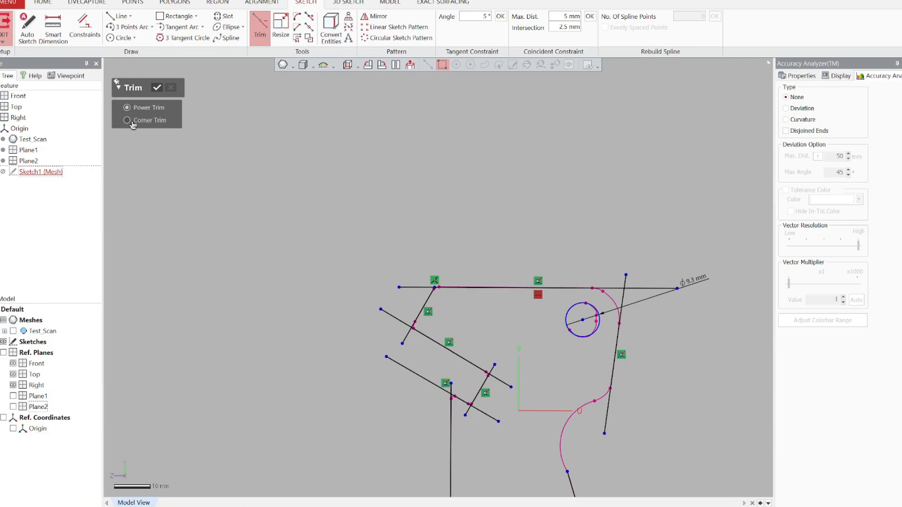
click(474, 288)
click(428, 299)
click(416, 320)
click(425, 334)
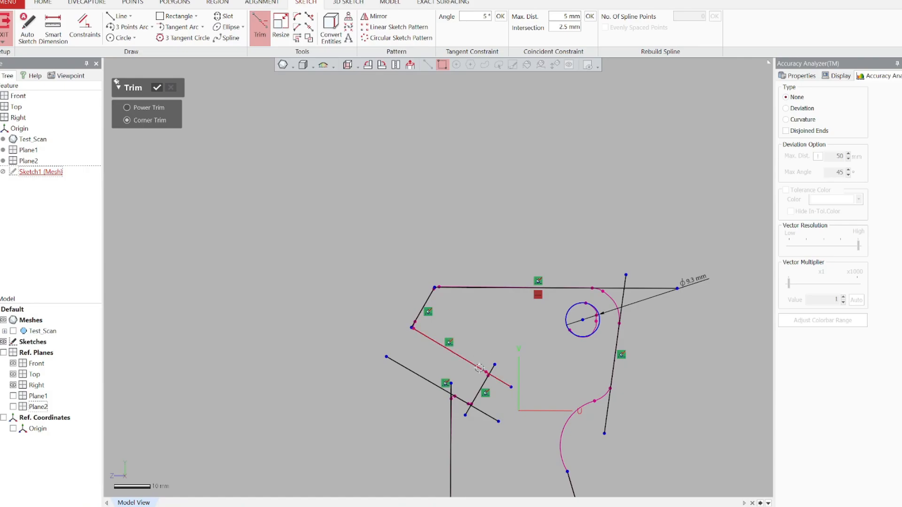
Corner-trim the three remaining notch corners down to the long vertical line
click(483, 394)
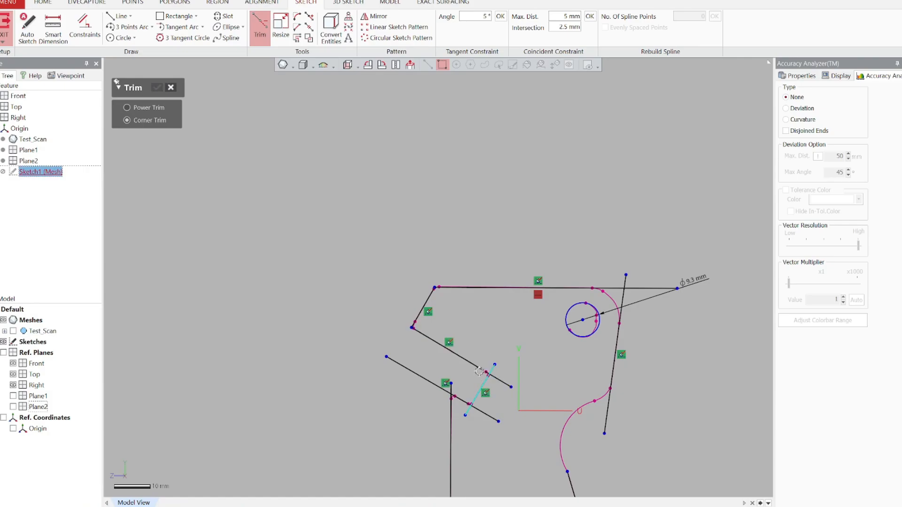
click(479, 367)
click(475, 399)
click(462, 401)
click(460, 399)
click(451, 403)
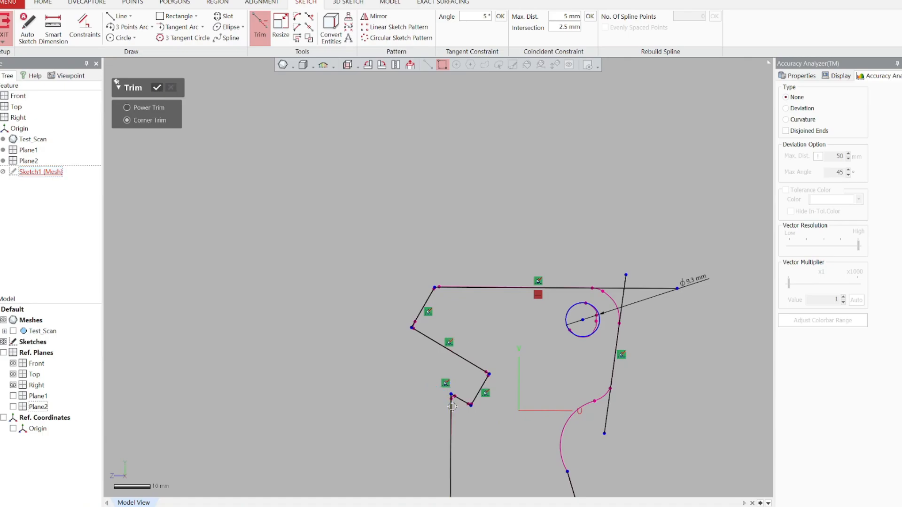
Corner-trim both ends of the bottom line and the corner between the top line and the sloped line beside the smaller hole
middle_drag(529, 325, 427, 136)
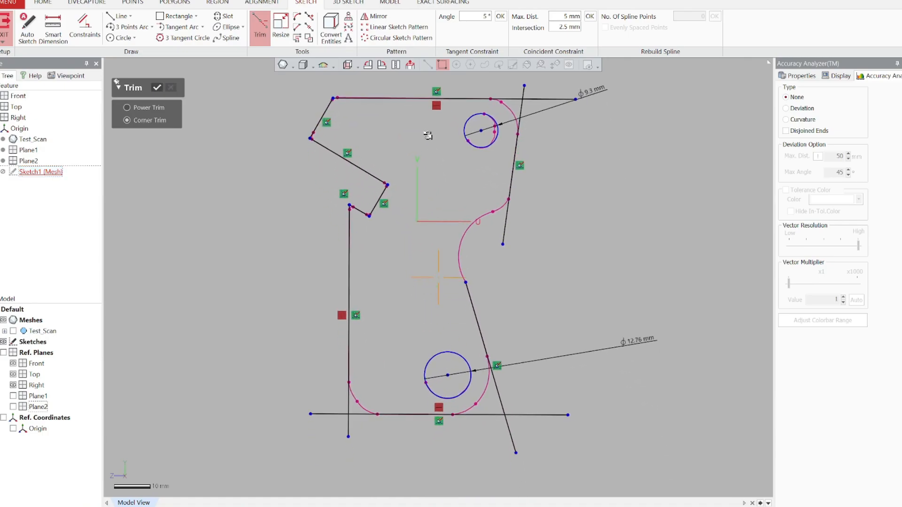
click(388, 414)
click(347, 404)
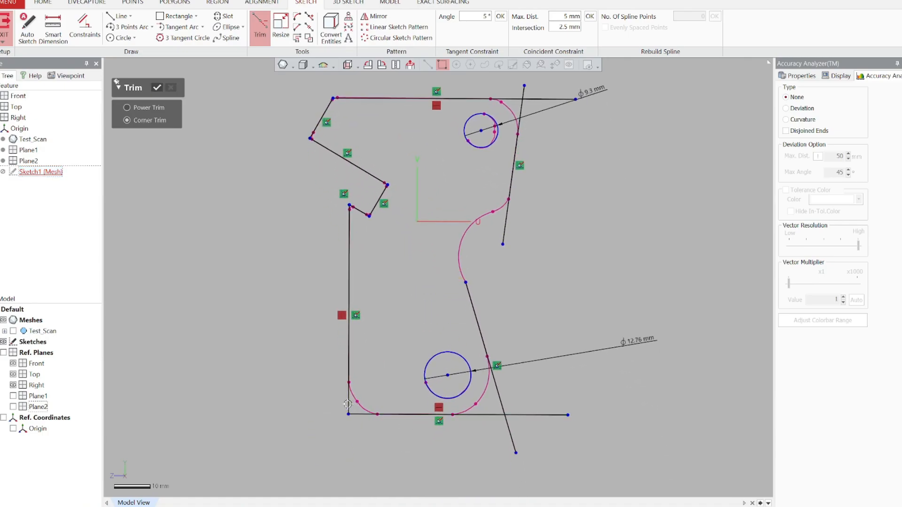
click(492, 415)
click(498, 397)
middle_drag(520, 163, 540, 288)
click(542, 236)
click(527, 224)
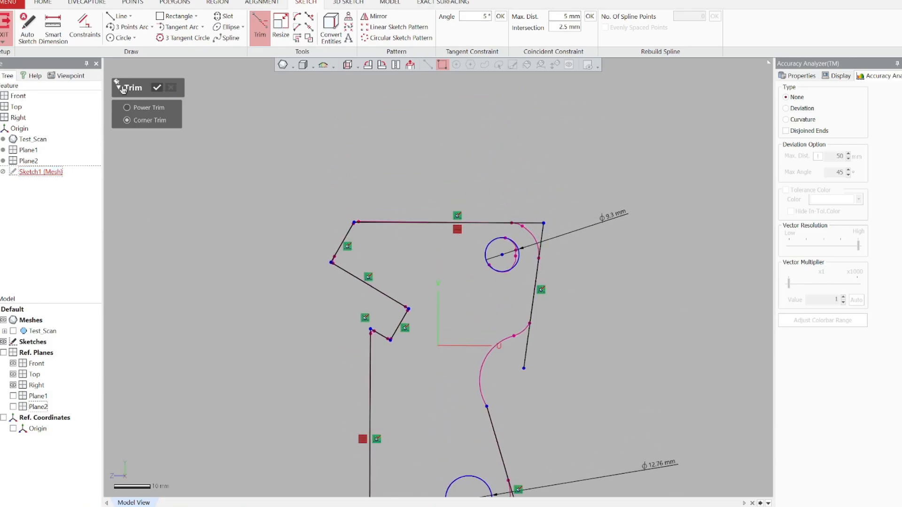
click(158, 88)
Fit a 3 Points Arc to the large concave curve of the outline, using Fit Polyline
scroll(500, 245, up, 5)
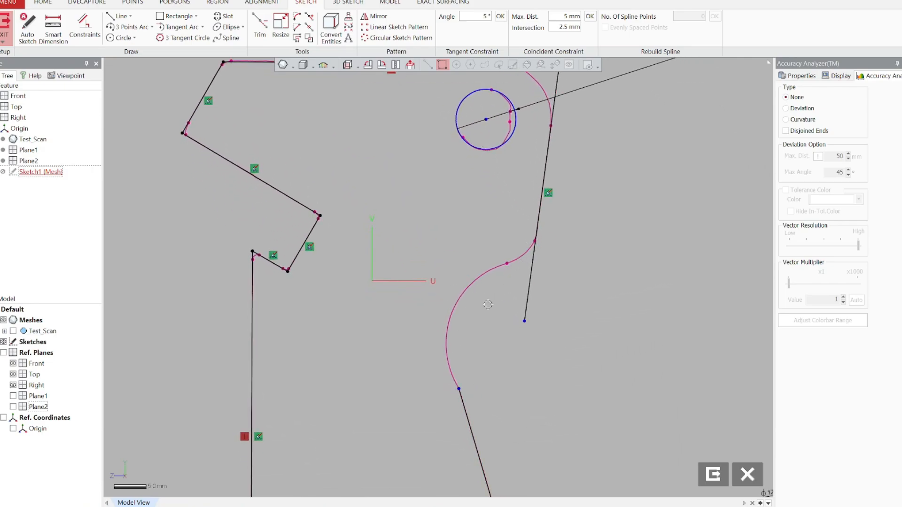
click(122, 28)
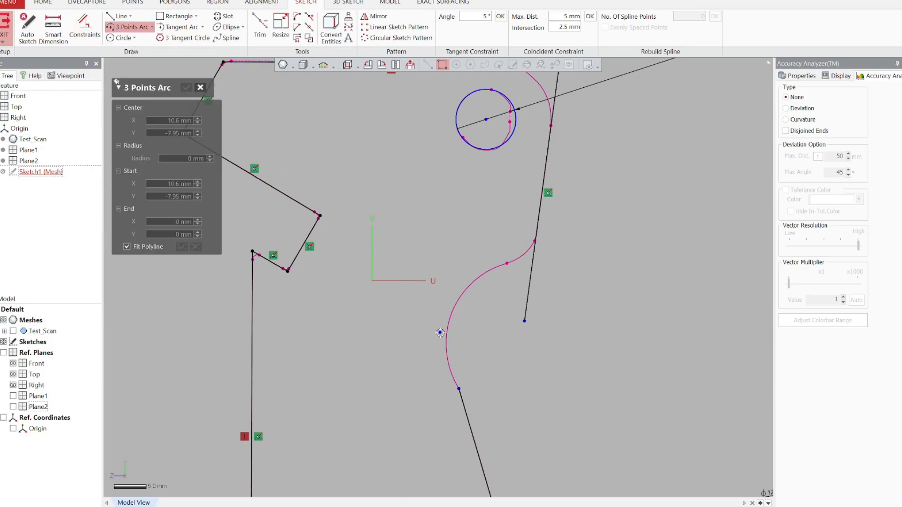
click(447, 333)
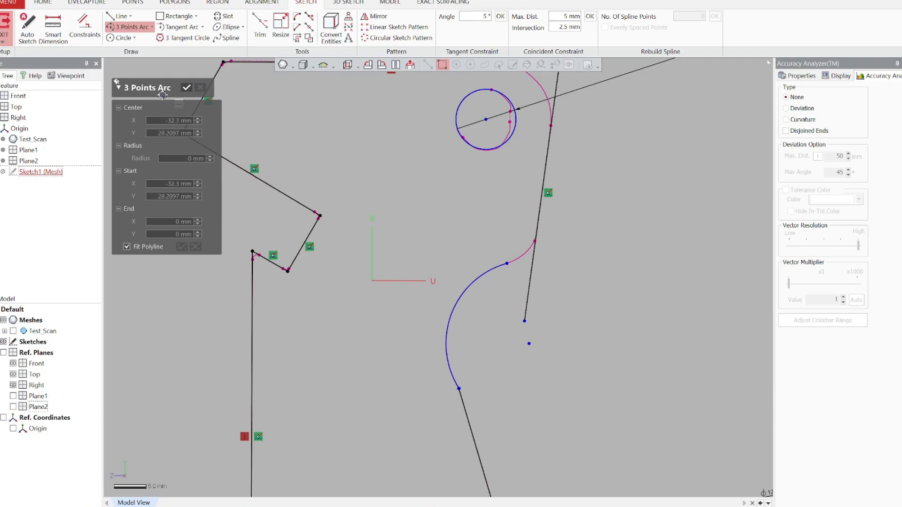
Draw a small 3 Points Arc, with Fit Polyline off, from the large concave arc's upper end to the sloped line below the smaller hole
click(186, 88)
scroll(434, 226, up, 3)
middle_drag(487, 217, 320, 288)
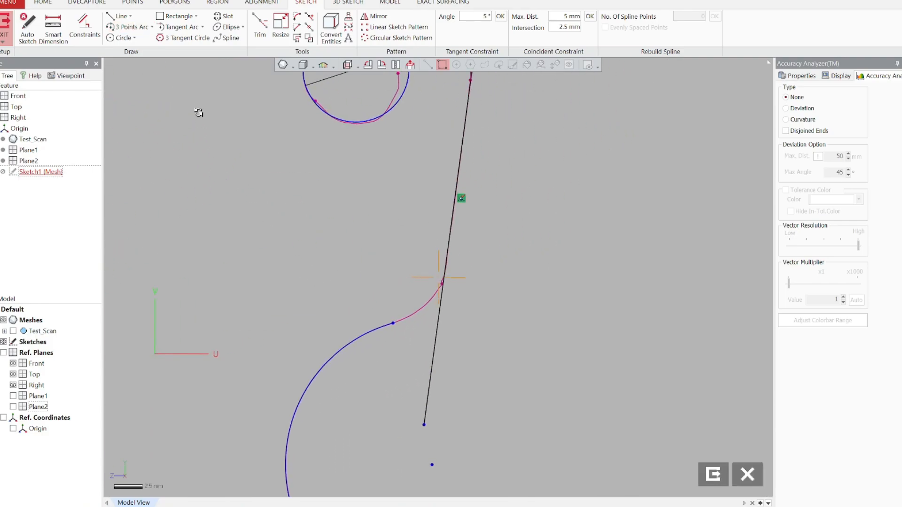
click(132, 28)
click(126, 247)
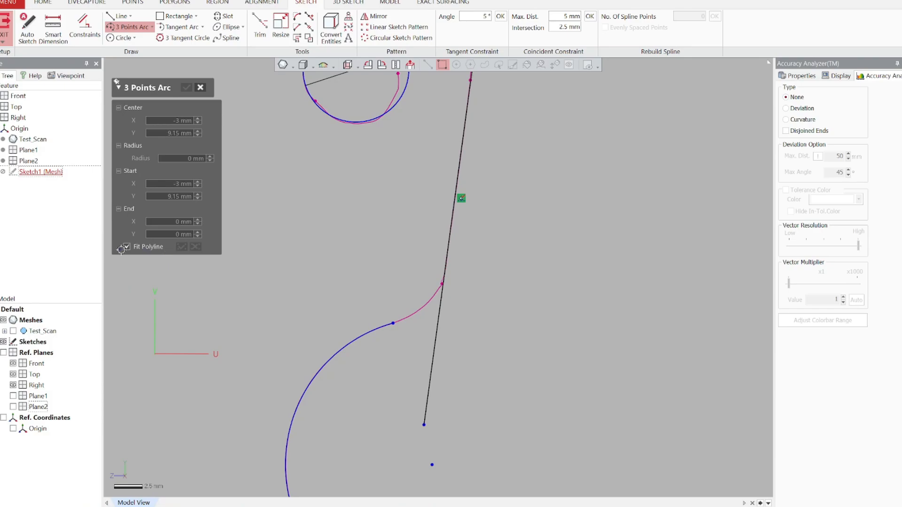
click(393, 323)
click(443, 281)
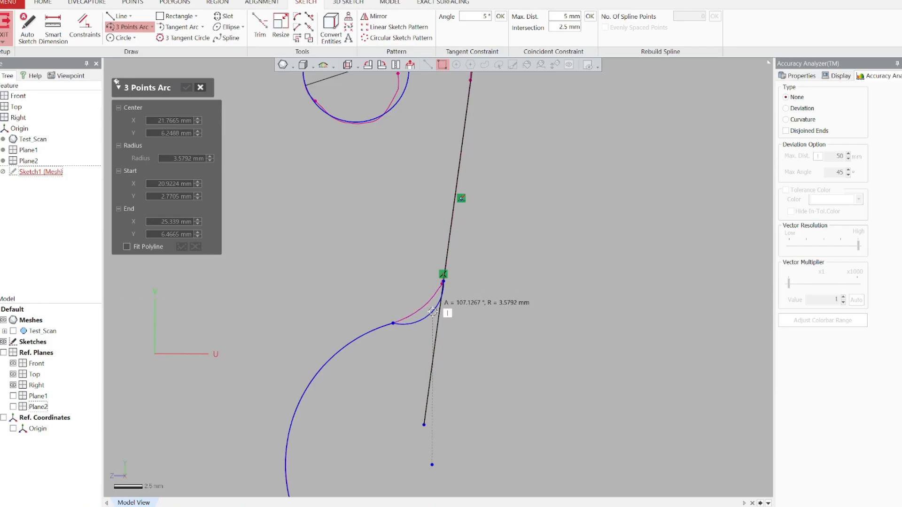
click(418, 310)
scroll(382, 368, down, 3)
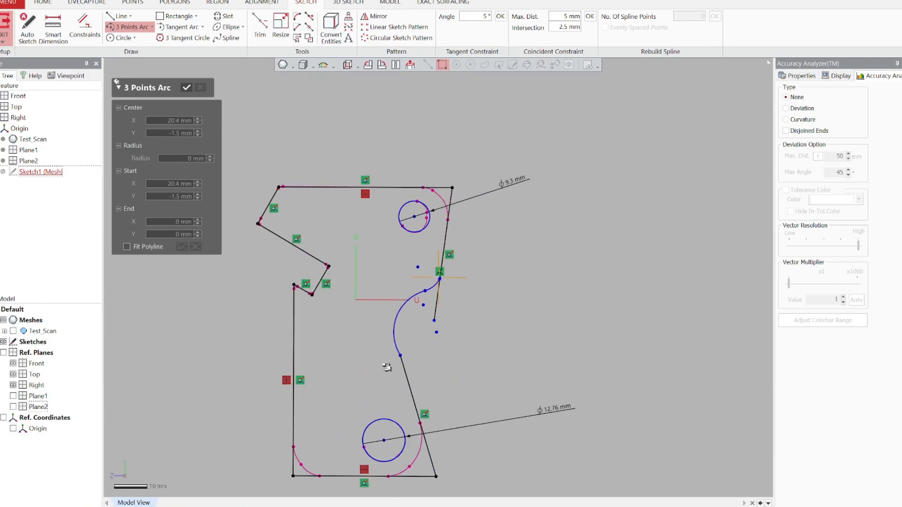
Draw a 3 Points Arc around the larger hole's corner, from the lower sloped line to the bottom line
scroll(396, 362, up, 2)
scroll(527, 431, up, 2)
ctrl+right_drag(528, 431, 401, 198)
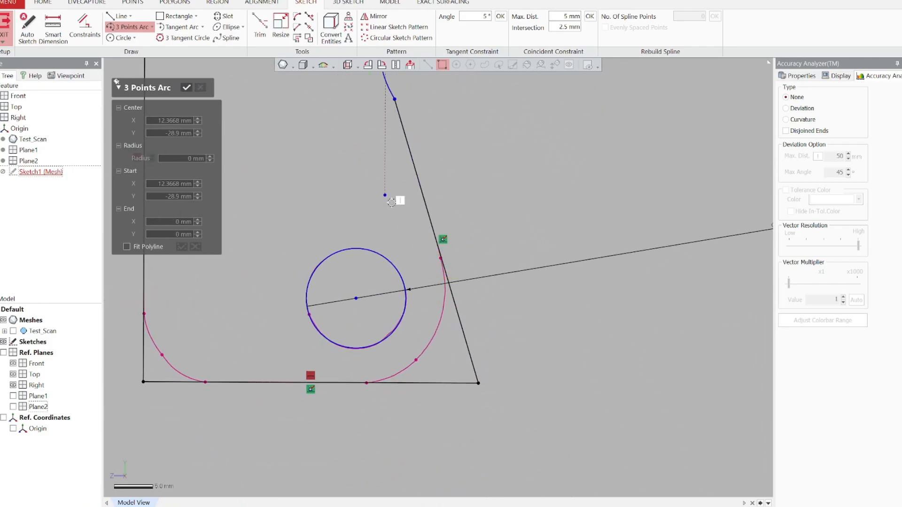
click(441, 257)
click(366, 382)
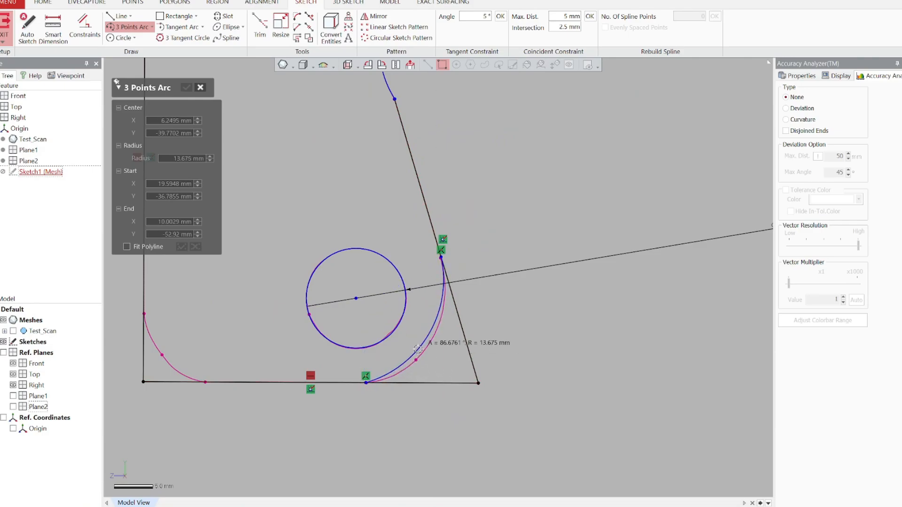
click(431, 336)
Draw a 3 Points Arc rounding the corner between the bottom line and the long vertical line
ctrl+right_drag(294, 347, 485, 336)
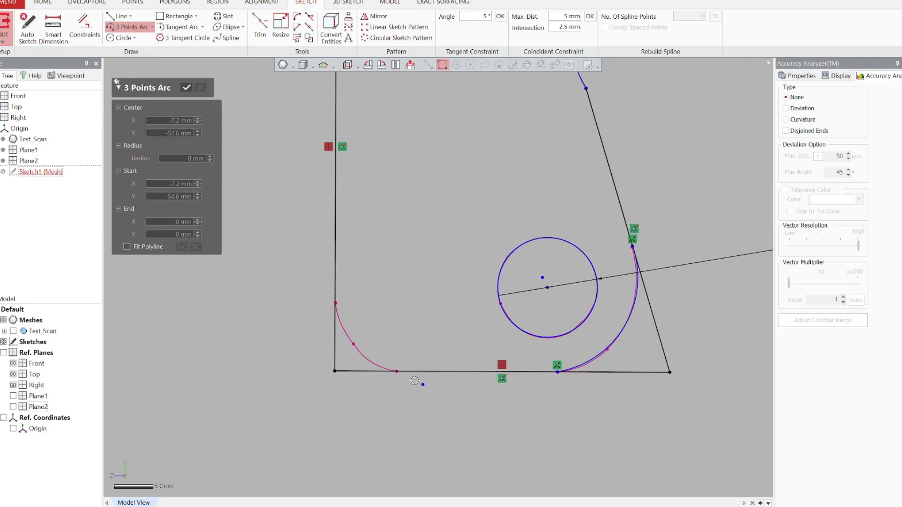
click(398, 371)
click(335, 292)
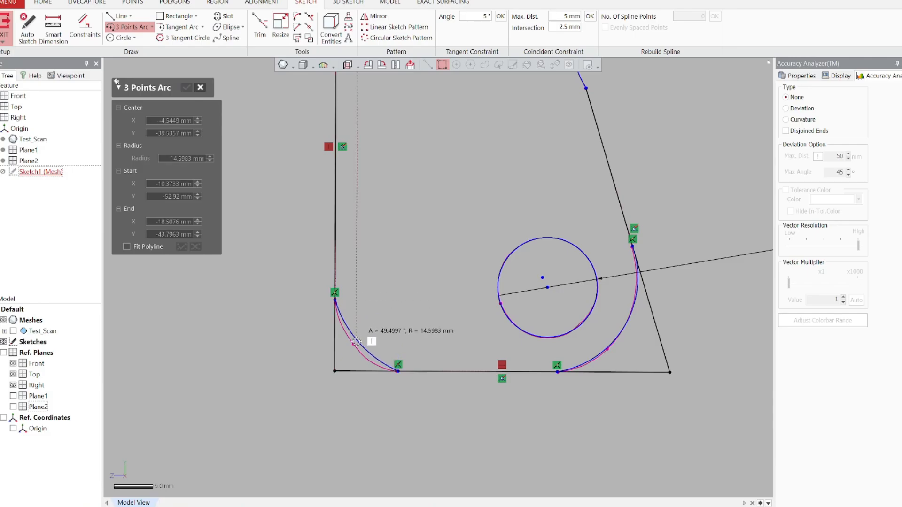
click(352, 348)
scroll(383, 346, down, 3)
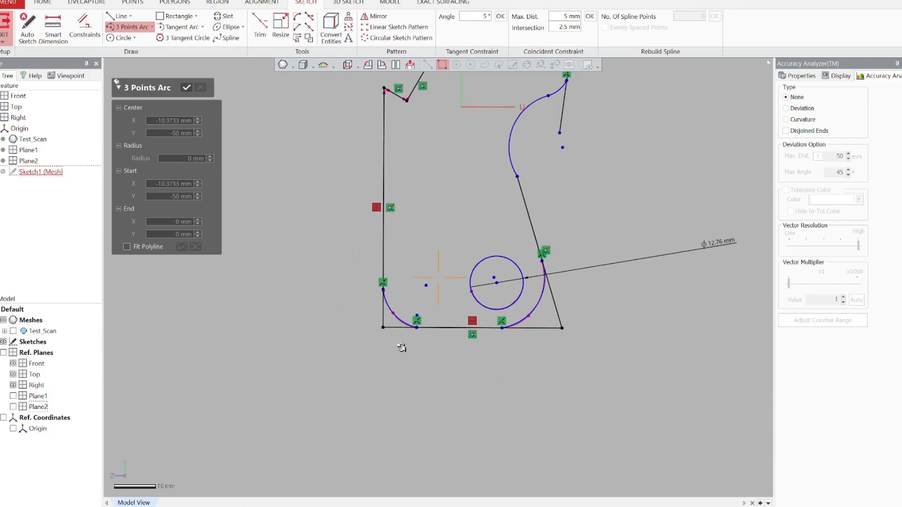
Draw a 3 Points Arc rounding the corner beside the smaller hole, from the top line to the sloped line
ctrl+right_drag(280, 164, 251, 343)
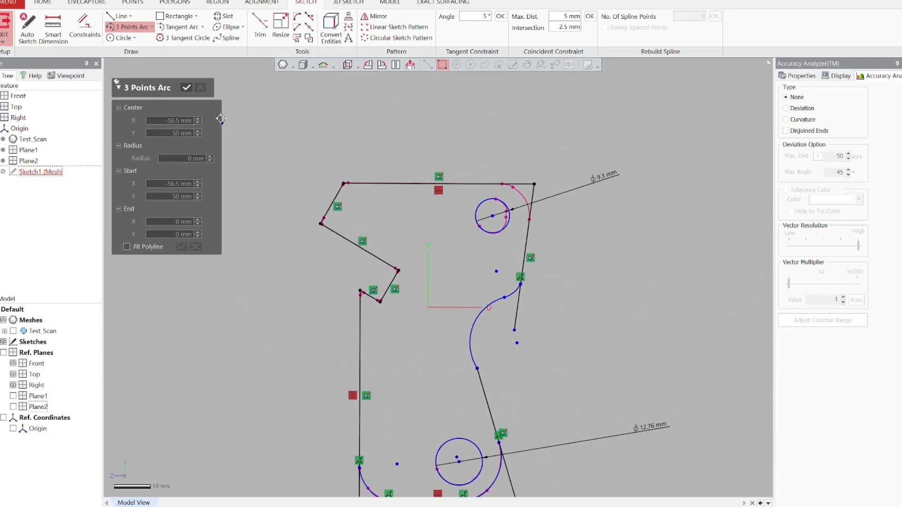
scroll(521, 192, up, 3)
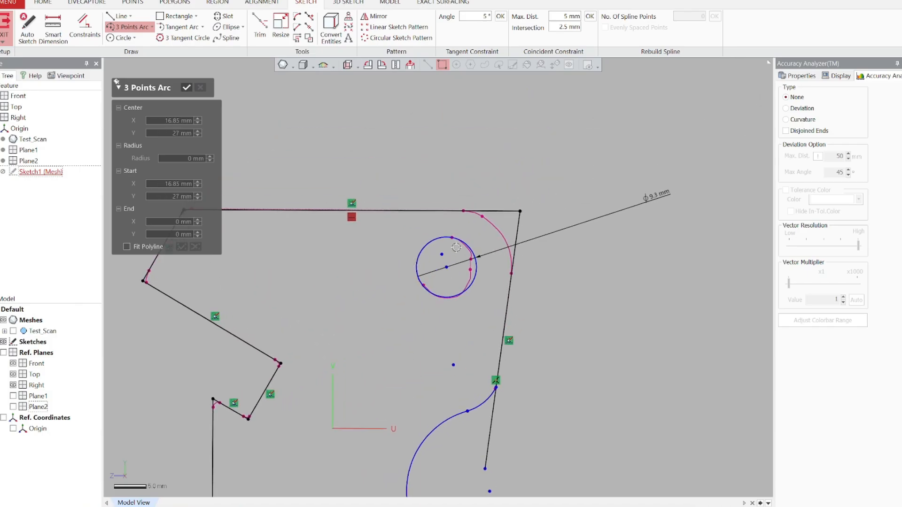
click(464, 210)
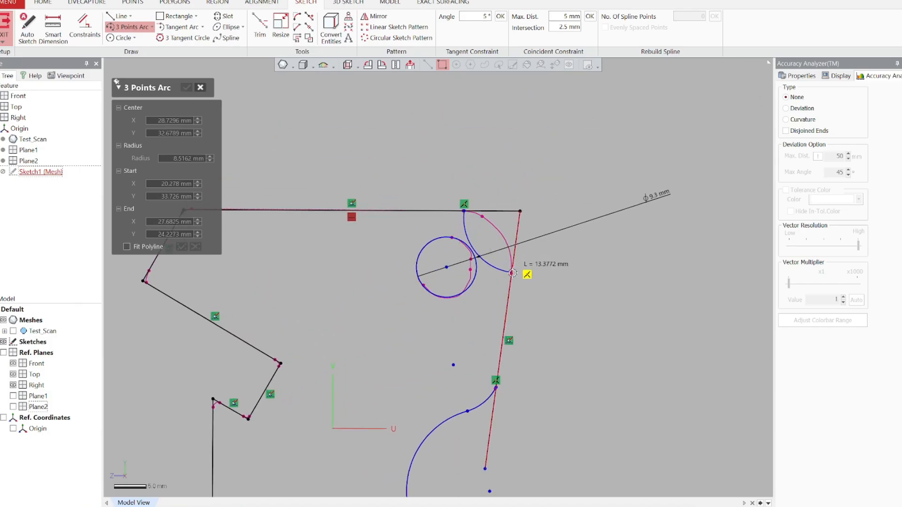
click(511, 266)
click(500, 238)
scroll(437, 277, down, 2)
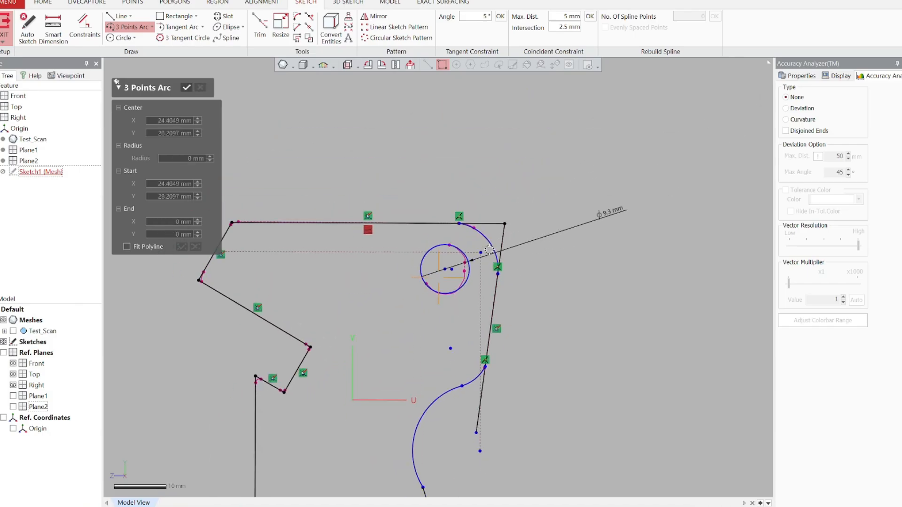
click(186, 88)
Power-trim the corner stubs beyond the arc at the smaller hole and the sloped line's tail past the small connecting arc
scroll(483, 210, up, 2)
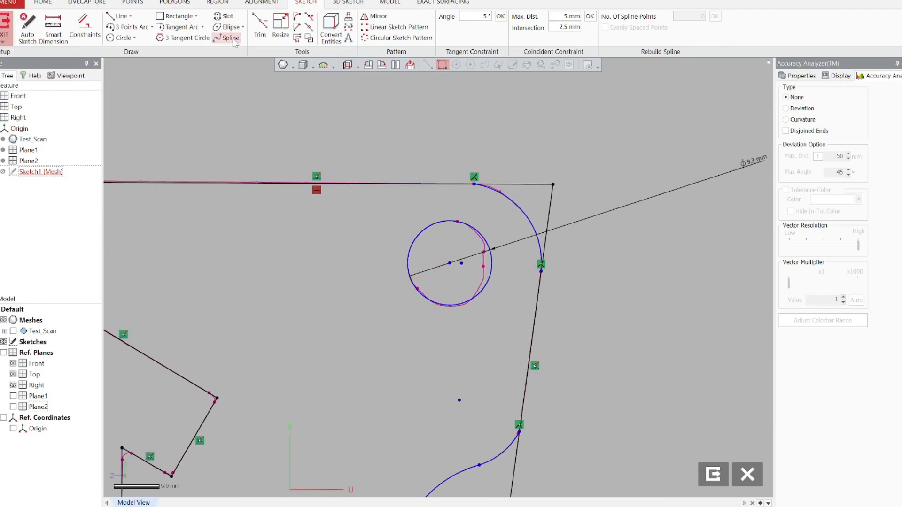
click(259, 26)
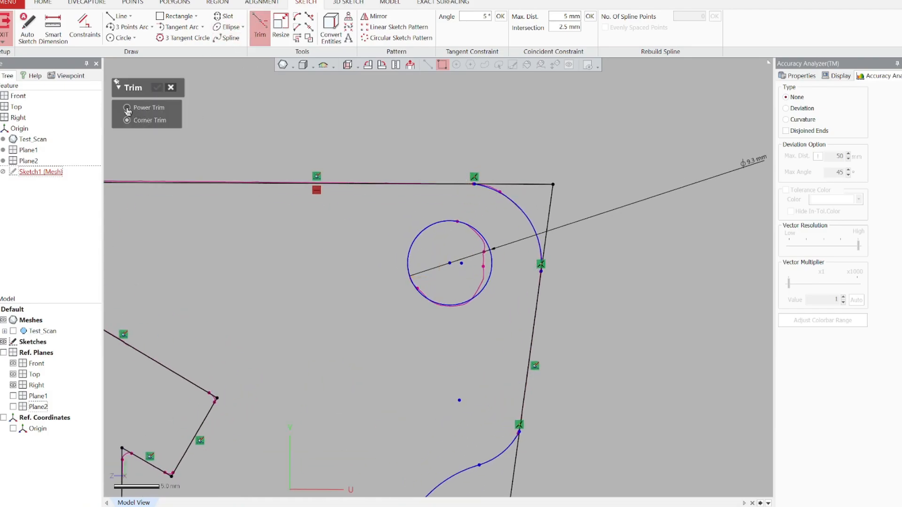
drag(516, 178, 548, 228)
ctrl+right_drag(541, 310, 489, 59)
click(464, 222)
Power-trim the leftover line ends outside the two bottom corner arcs
scroll(491, 264, down, 5)
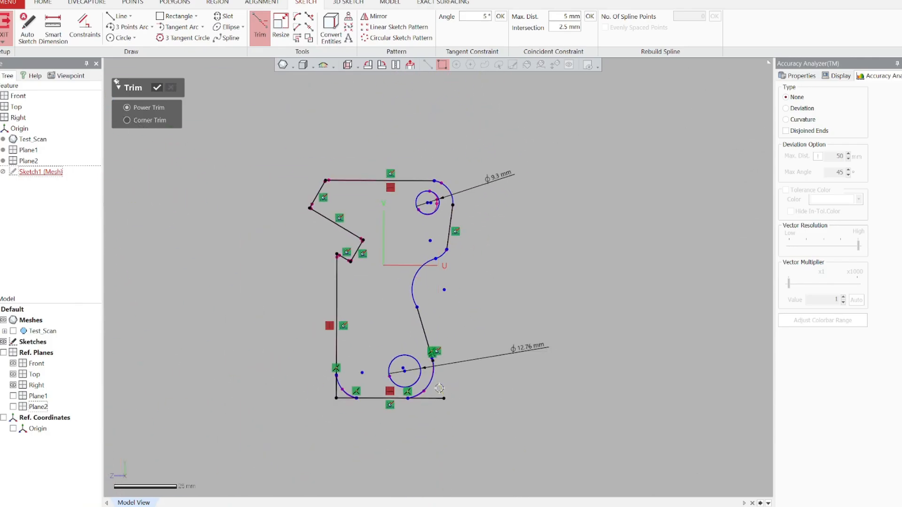
click(338, 394)
scroll(232, 202, up, 3)
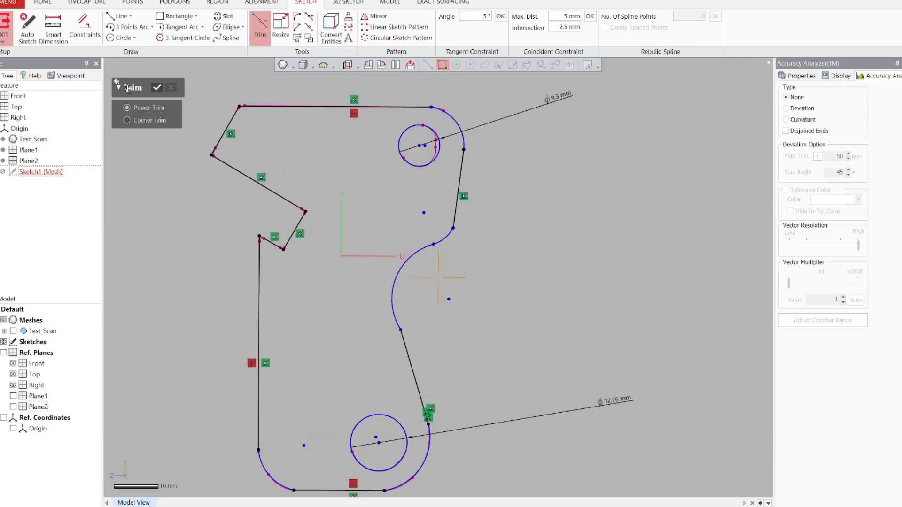
click(158, 89)
Turn on the Disjoined Ends display to check the outline's junctions along the lower sloped line
ctrl+right_drag(544, 228, 644, 209)
scroll(638, 203, down, 3)
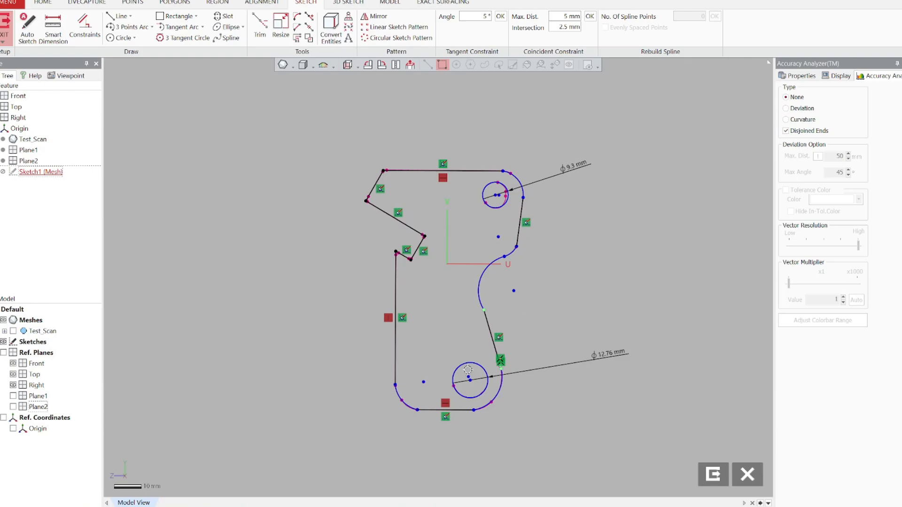
scroll(501, 364, up, 5)
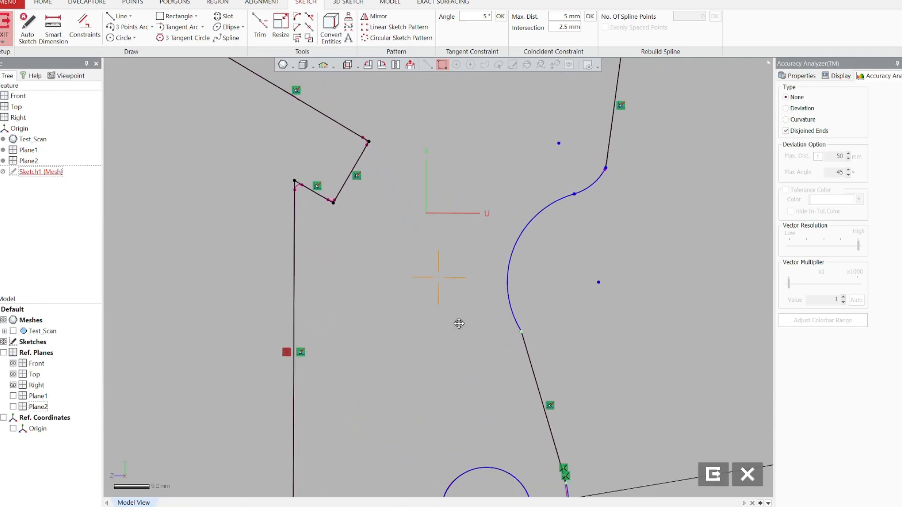
scroll(373, 315, up, 2)
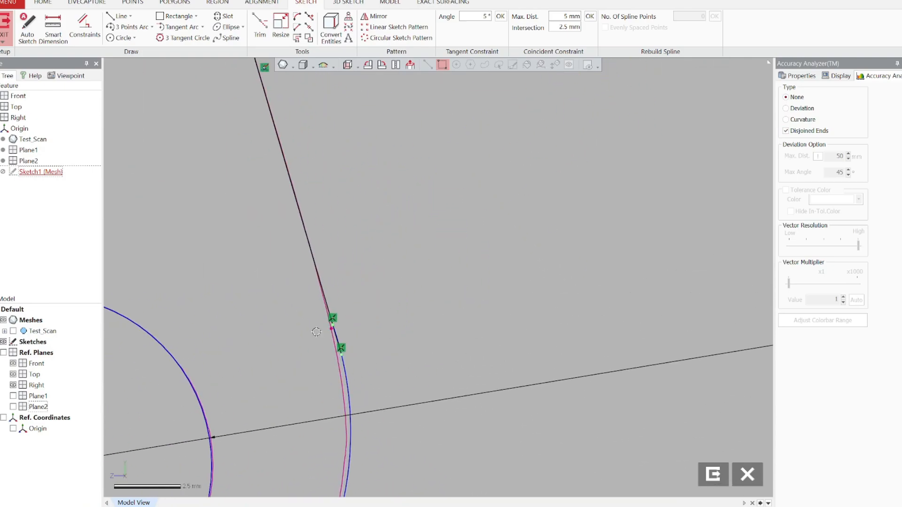
Power-trim the overlapping arc sliver where the lower sloped line meets the corner arc beside the larger hole
scroll(322, 326, up, 4)
ctrl+right_drag(326, 358, 529, 165)
scroll(341, 271, up, 3)
scroll(341, 271, up, 6)
mouse_move(317, 258)
ctrl+right_down()
mouse_move(711, 289)
mouse_move(834, 340)
ctrl+right_up()
scroll(613, 250, down, 6)
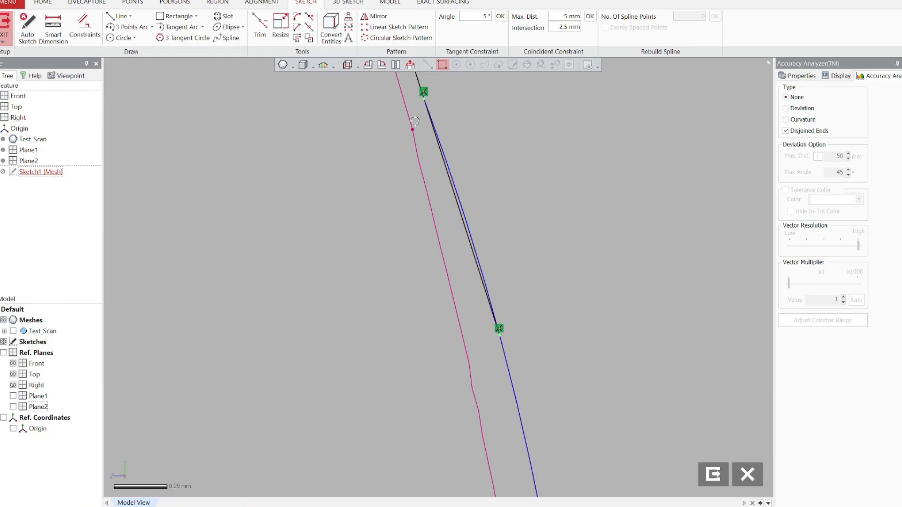
click(265, 39)
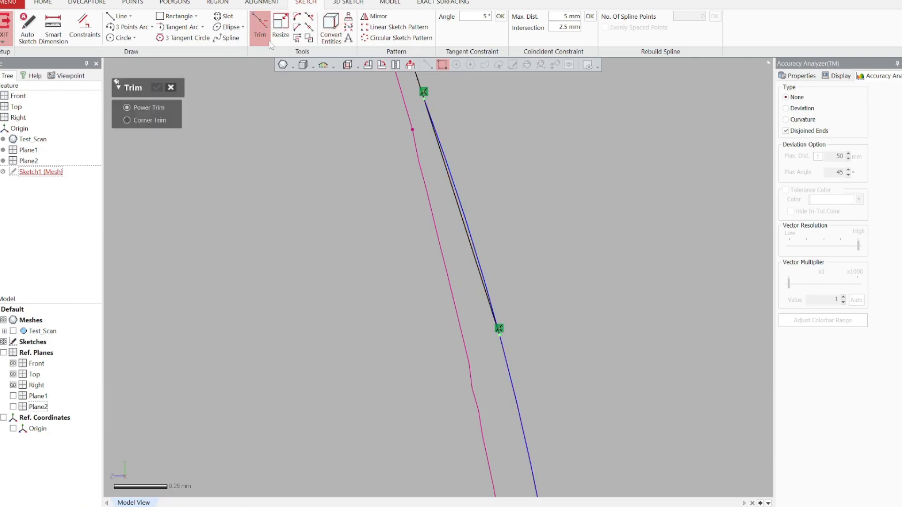
click(454, 177)
scroll(533, 201, up, 2)
scroll(531, 201, down, 5)
scroll(532, 201, down, 8)
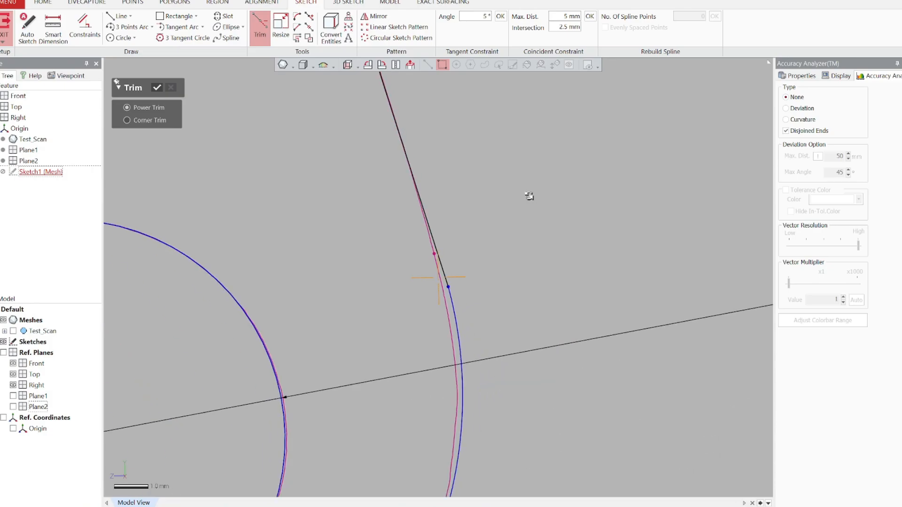
Extend the lower sloped line's upper end so that it crosses the end of the large concave arc
scroll(368, 120, up, 3)
ctrl+right_drag(360, 114, 456, 398)
scroll(480, 379, up, 5)
ctrl+right_drag(533, 455, 436, 223)
scroll(482, 328, up, 12)
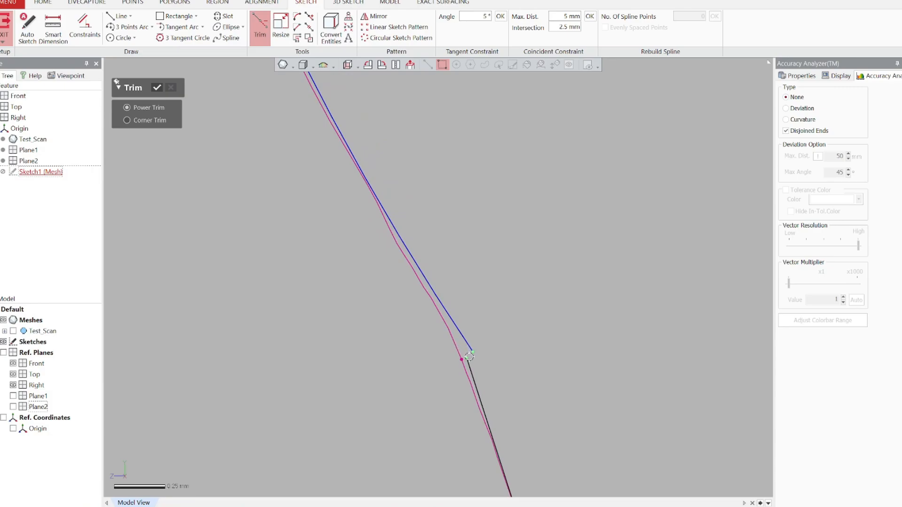
click(158, 89)
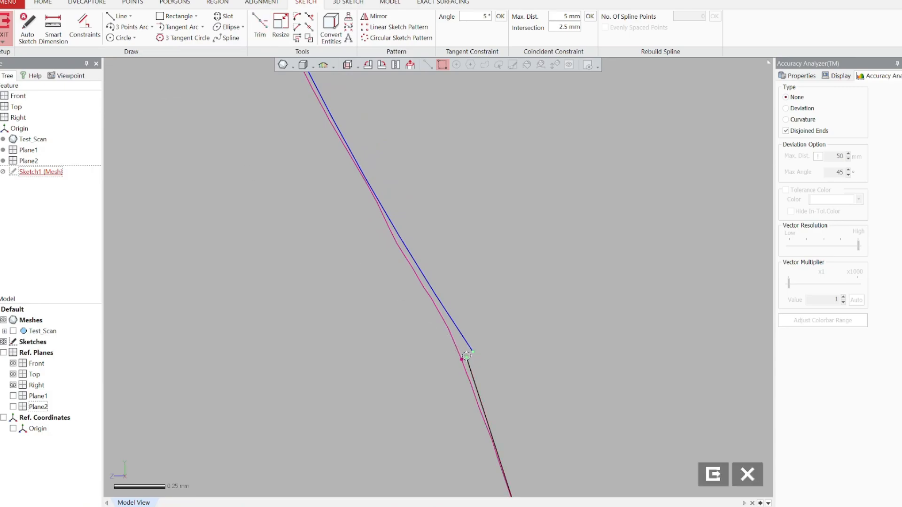
mouse_move(466, 358)
mouse_down()
mouse_move(459, 308)
mouse_move(416, 210)
mouse_up()
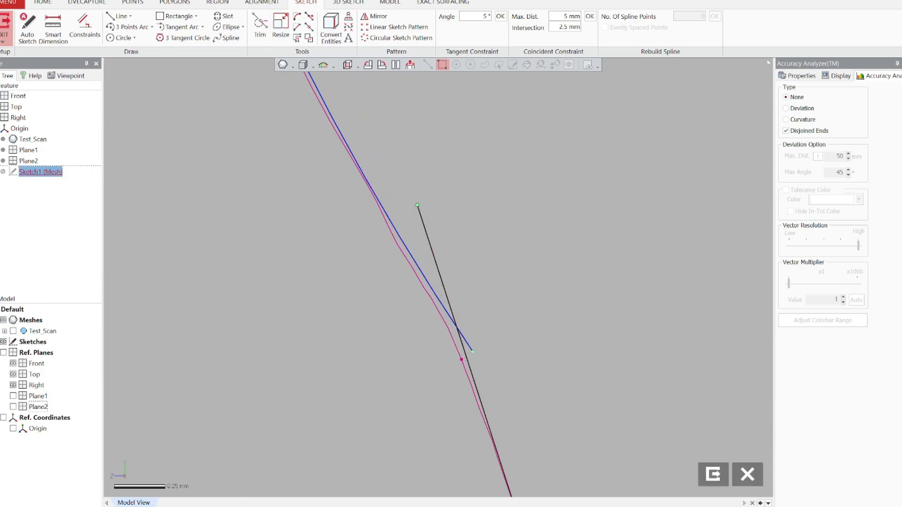
Power-trim the overhanging ends where the lower sloped line crosses the large concave arc
click(260, 26)
mouse_move(469, 342)
mouse_down()
mouse_move(454, 318)
mouse_move(459, 328)
mouse_up()
scroll(481, 314, down, 5)
scroll(478, 310, down, 5)
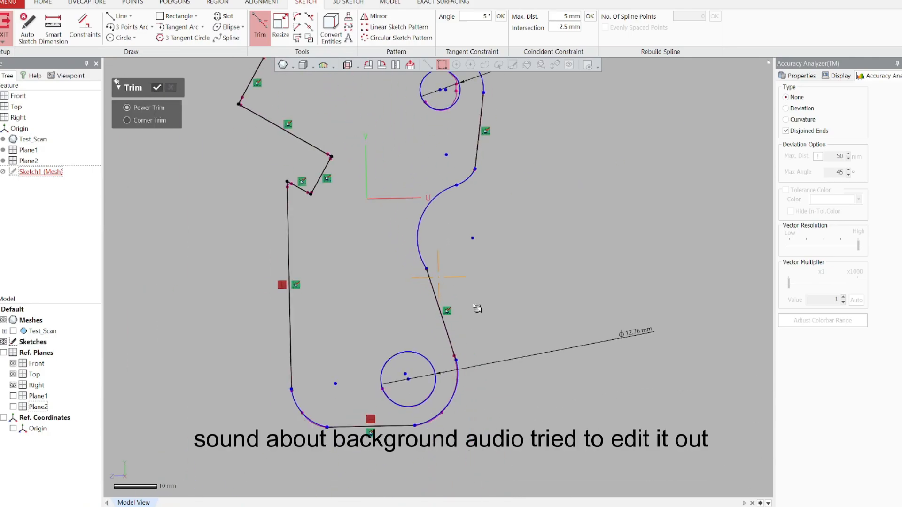
click(157, 90)
Exit the mesh sketch and keep the finished bracket profile
mouse_move(605, 329)
right_down()
mouse_move(586, 334)
mouse_move(466, 287)
right_up()
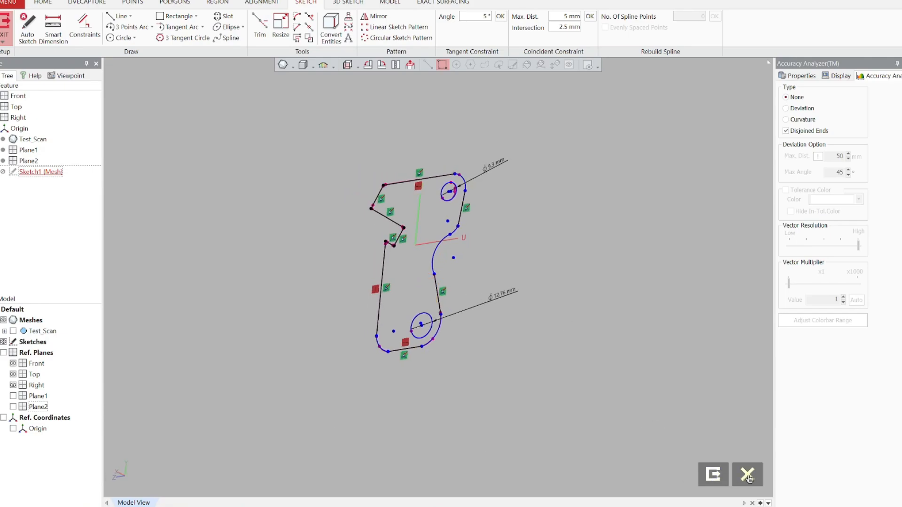
click(712, 475)
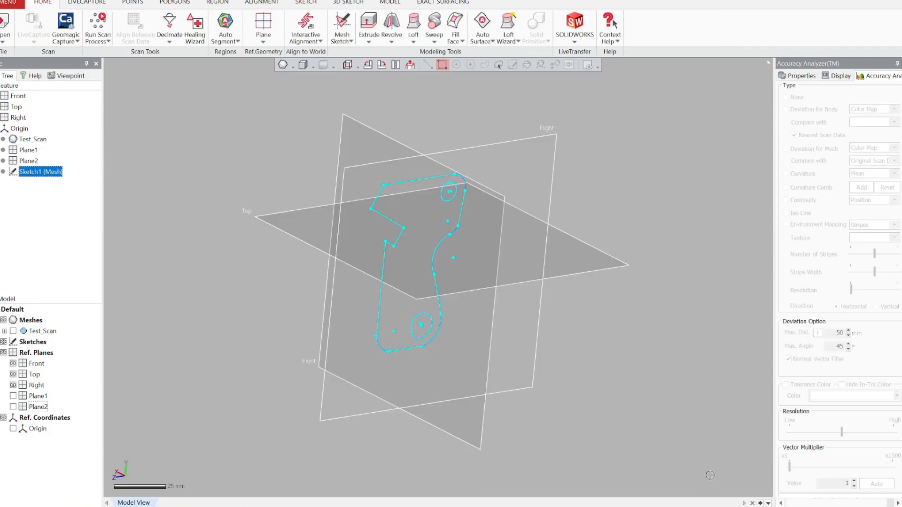
mouse_move(538, 288)
right_down()
mouse_move(399, 201)
mouse_move(755, 364)
mouse_move(658, 376)
right_up()
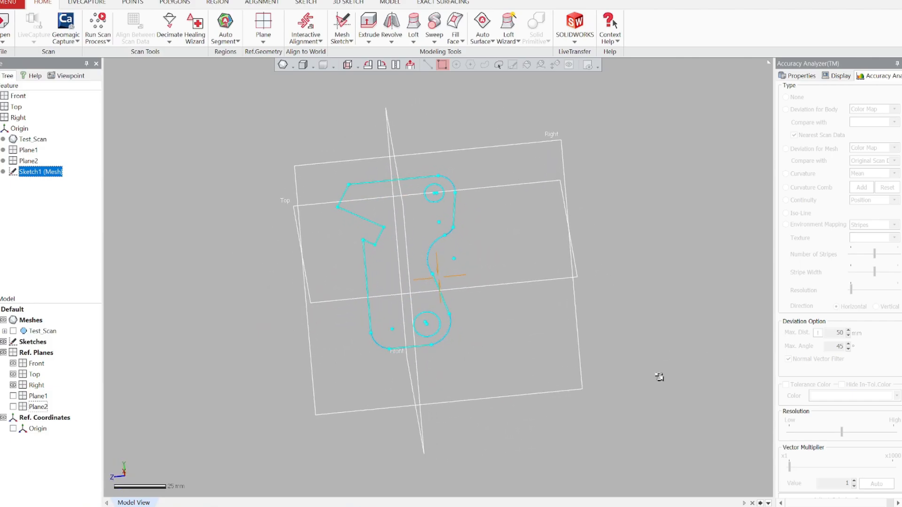
Show the Test_Scan mesh and hide the reference planes to compare the sketch with the scanned bracket
click(13, 331)
mouse_move(212, 319)
right_down()
mouse_move(339, 227)
mouse_move(159, 274)
mouse_move(688, 385)
mouse_move(705, 405)
right_up()
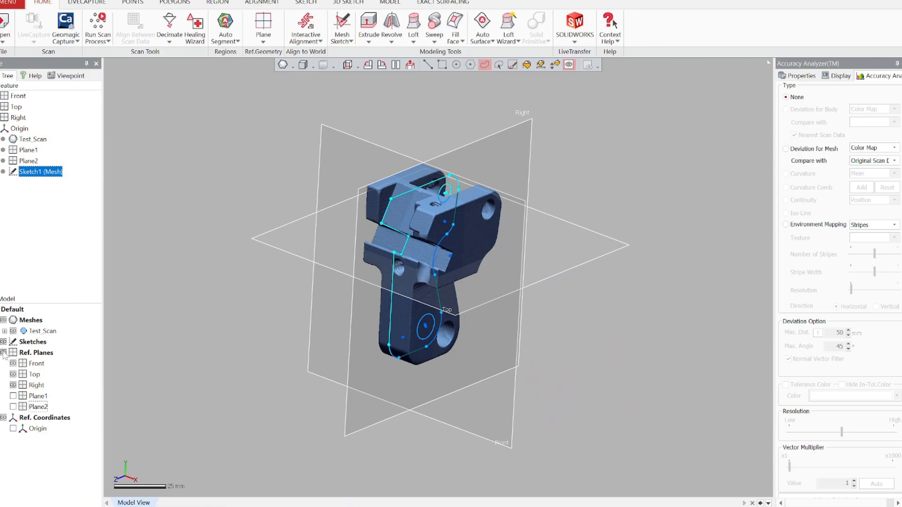
click(3, 353)
right_drag(483, 359, 188, 233)
mouse_move(400, 273)
ctrl+right_down()
mouse_move(469, 328)
mouse_move(411, 292)
ctrl+right_up()
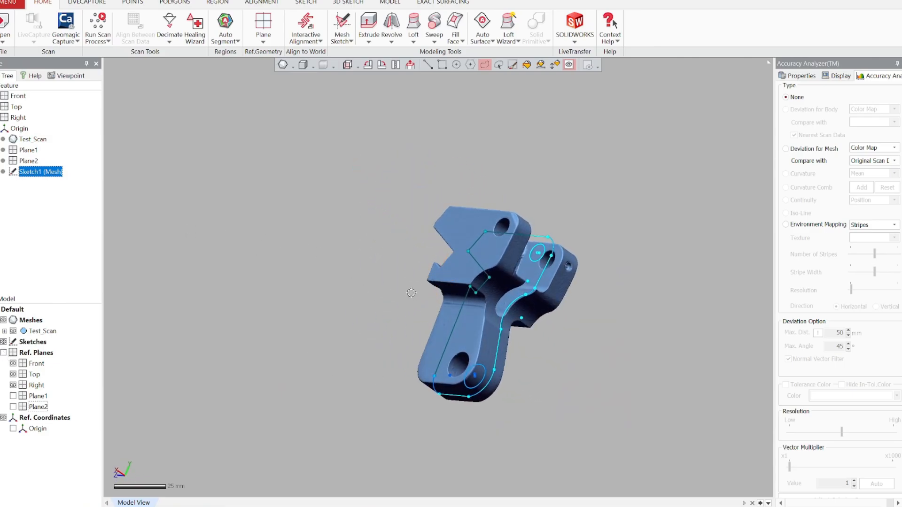
Start a blind extrusion of the bracket mesh sketch and hide the scan mesh to check the profile loop with its two holes
click(369, 23)
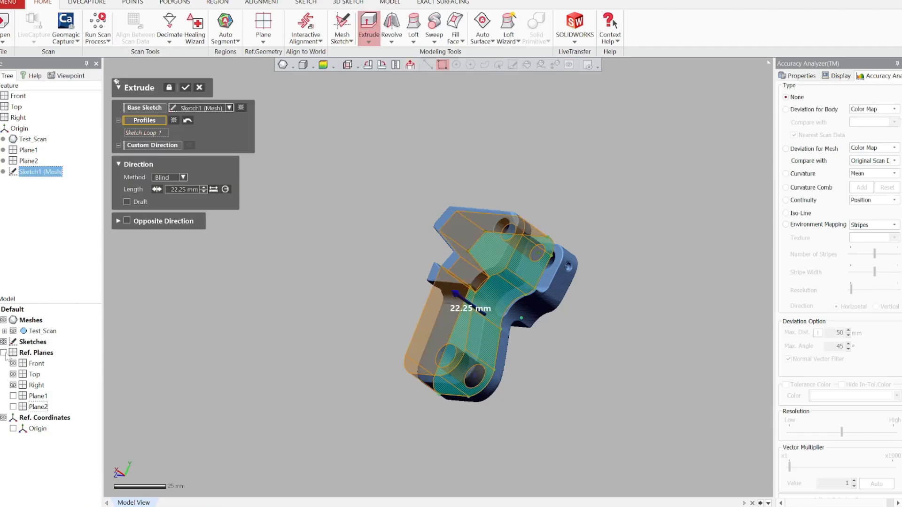
click(13, 331)
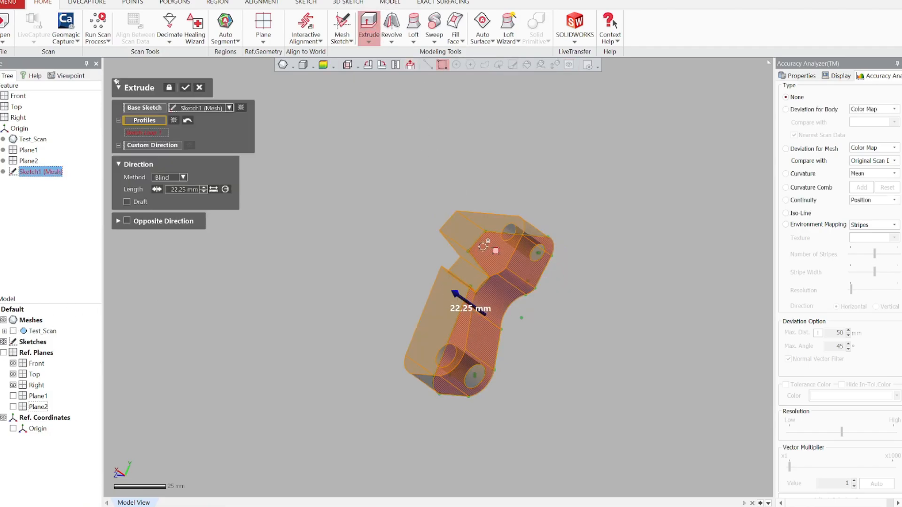
right_drag(310, 223, 434, 284)
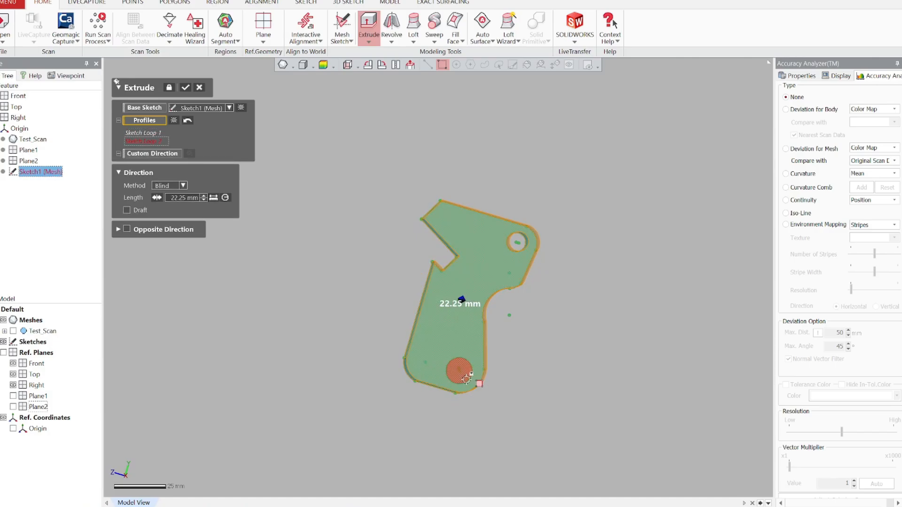
right_drag(608, 342, 402, 233)
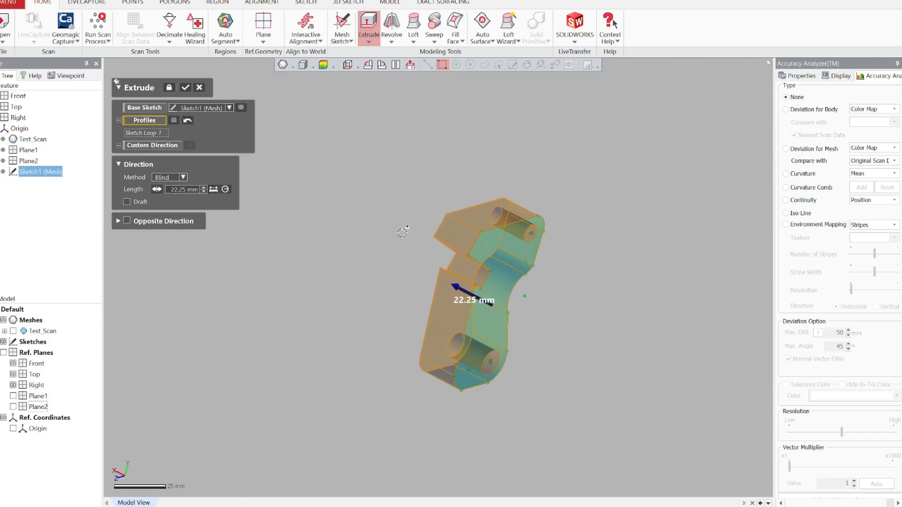
Show the scan mesh again and set the extrusion's length to 28 mm so that it reaches the bracket's outer side face
click(12, 328)
right_drag(548, 277, 381, 322)
scroll(482, 301, up, 5)
right_drag(545, 322, 541, 298)
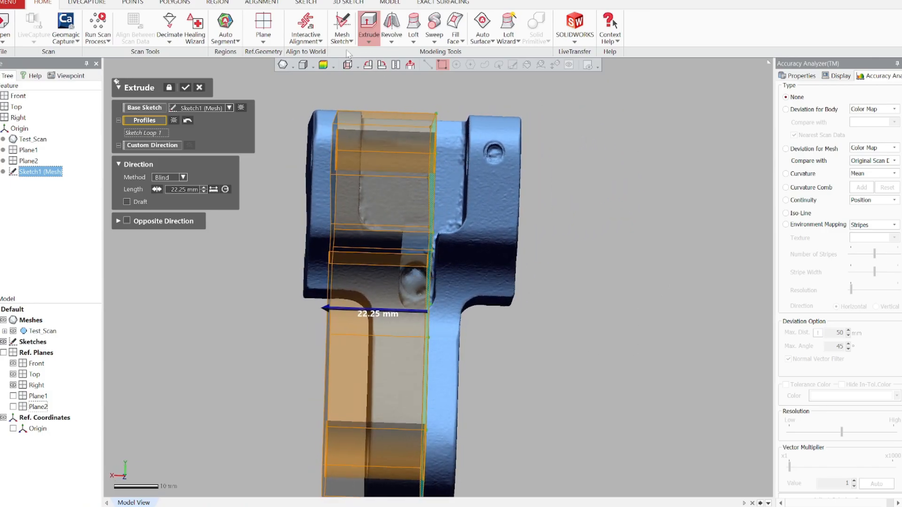
click(347, 65)
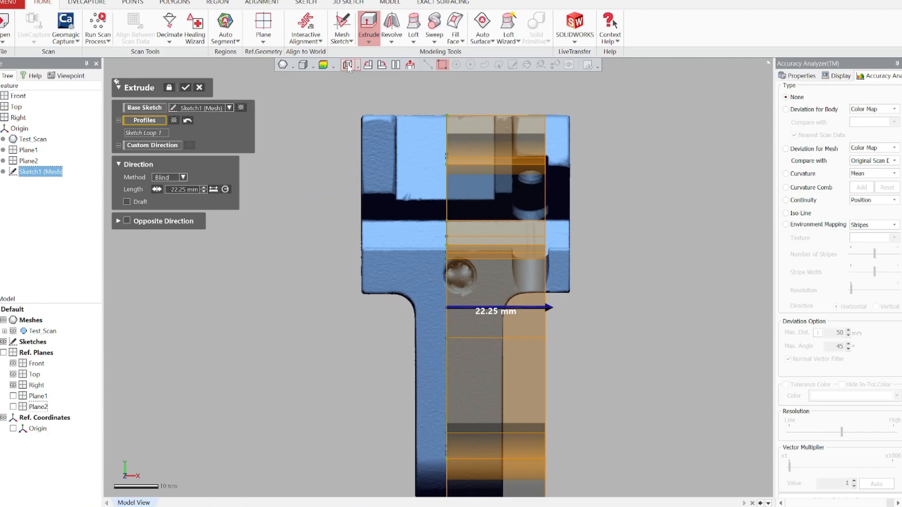
click(357, 67)
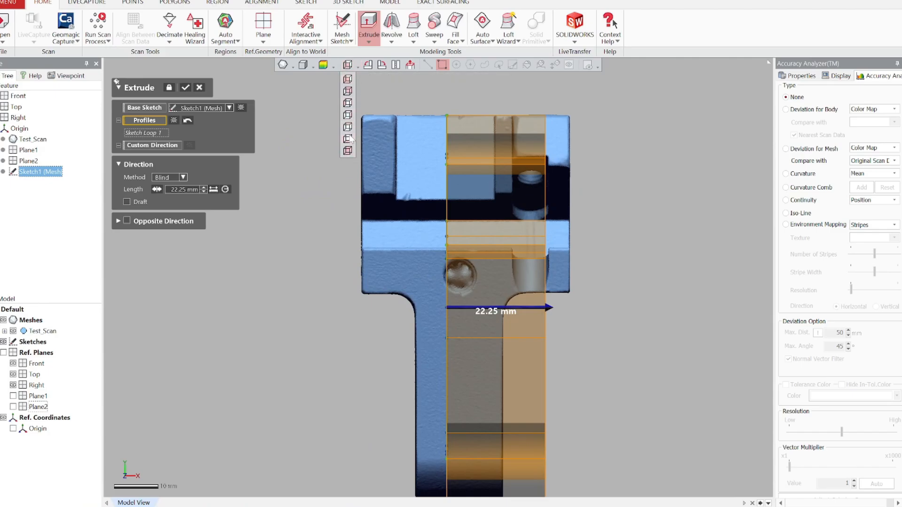
drag(552, 301, 574, 308)
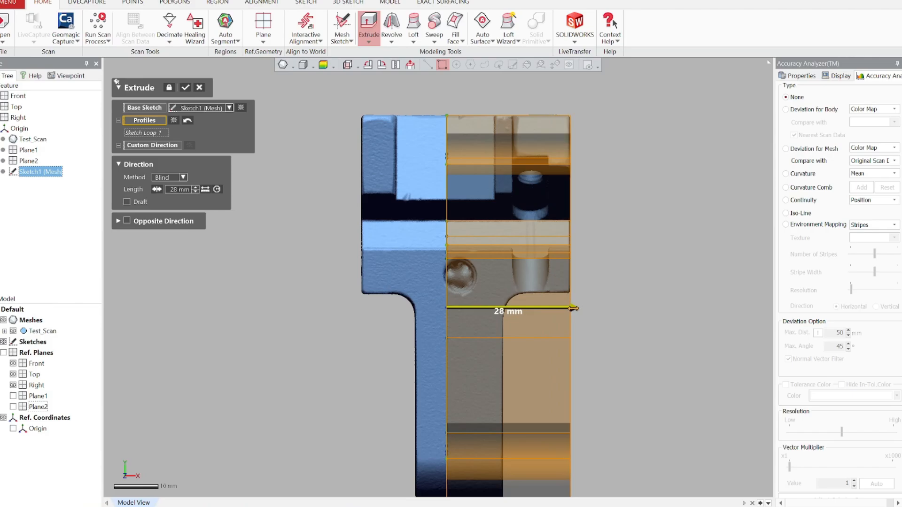
Extend the extrusion 19 mm in the opposite direction to the bracket's other side face and create the solid
click(127, 221)
drag(323, 308, 358, 312)
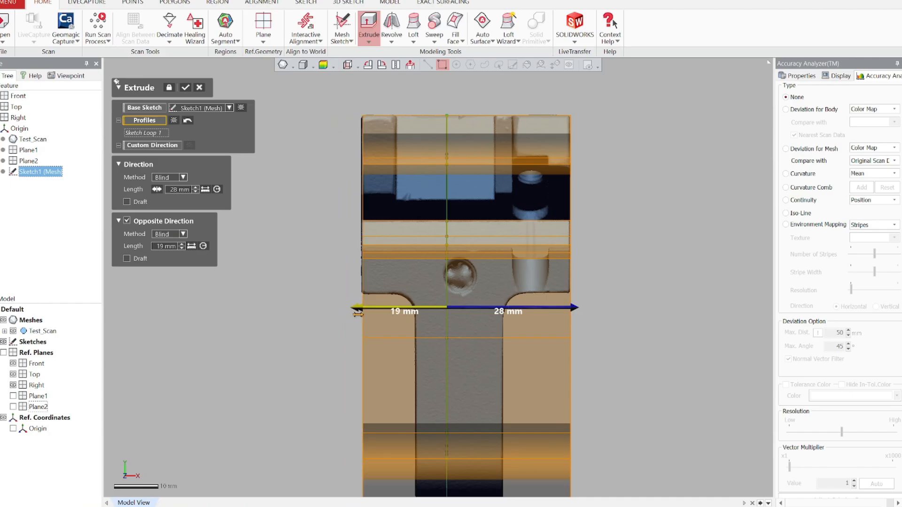
right_drag(654, 260, 623, 186)
right_drag(649, 330, 596, 424)
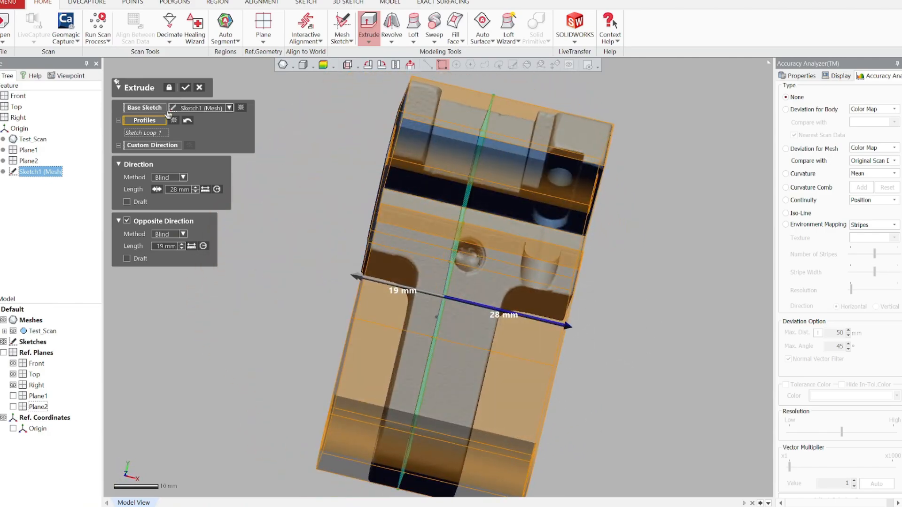
click(186, 88)
Examine the extruded body's deviation from the scan as a color map from several sides, and turn the map off
right_drag(243, 215, 542, 276)
mouse_move(492, 239)
right_down()
mouse_move(528, 221)
mouse_move(373, 202)
mouse_move(437, 171)
mouse_move(484, 242)
mouse_move(322, 306)
mouse_move(198, 198)
mouse_move(348, 312)
mouse_move(607, 230)
mouse_move(581, 264)
right_up()
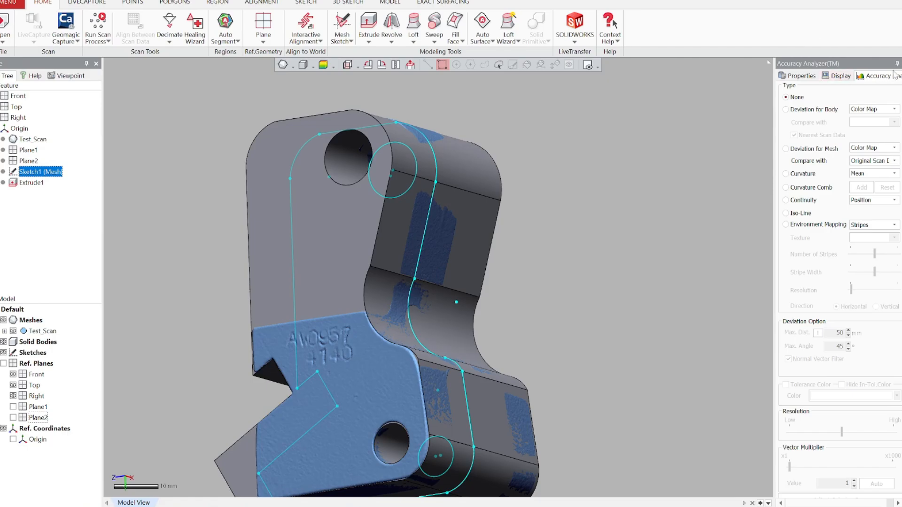
click(786, 109)
right_drag(669, 229, 544, 182)
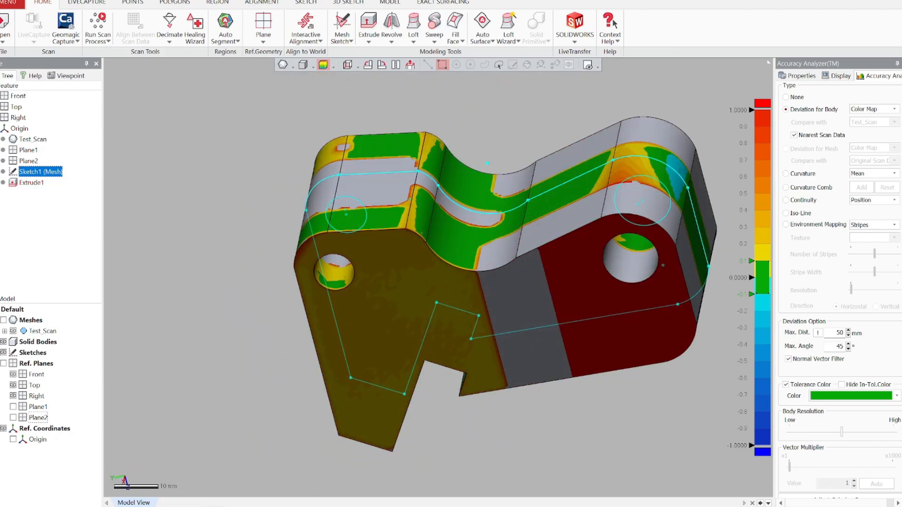
right_drag(297, 310, 602, 261)
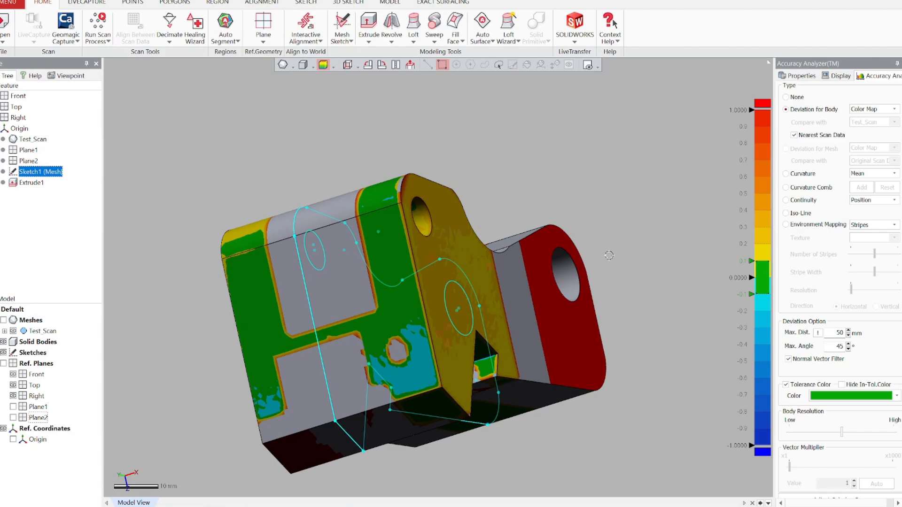
right_drag(520, 282, 116, 334)
click(786, 97)
Hide and show the solid body to compare the scanned bracket's fork and slot with the extruded block and its flat end face
scroll(446, 268, down, 3)
click(3, 342)
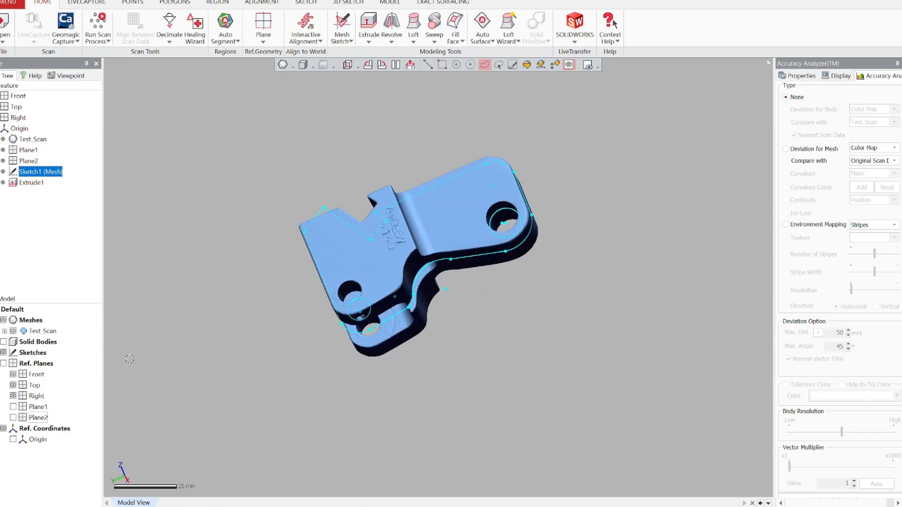
right_drag(475, 340, 220, 322)
scroll(416, 299, up, 4)
click(4, 342)
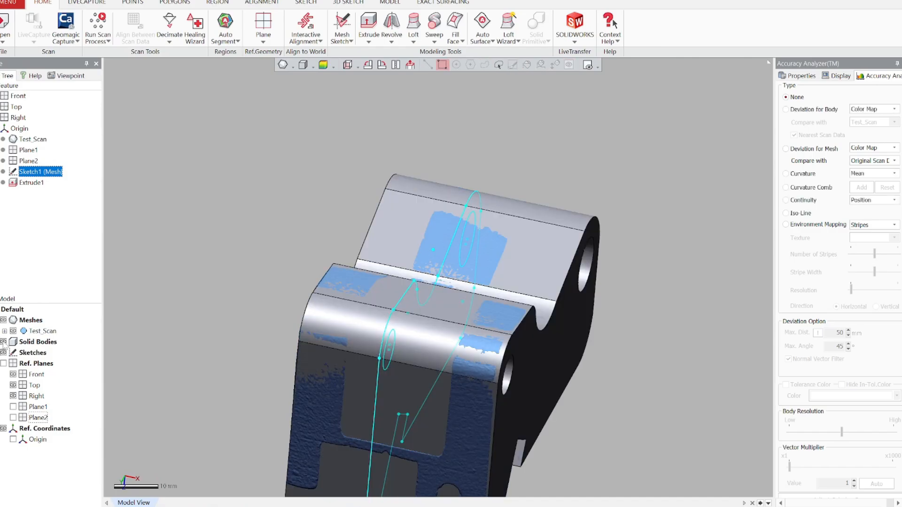
right_drag(619, 346, 453, 304)
click(343, 250)
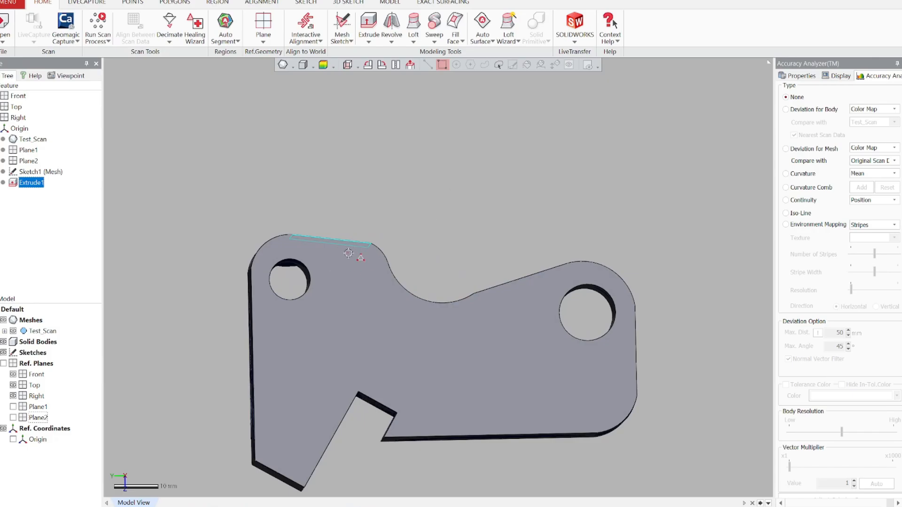
right_drag(338, 181, 400, 238)
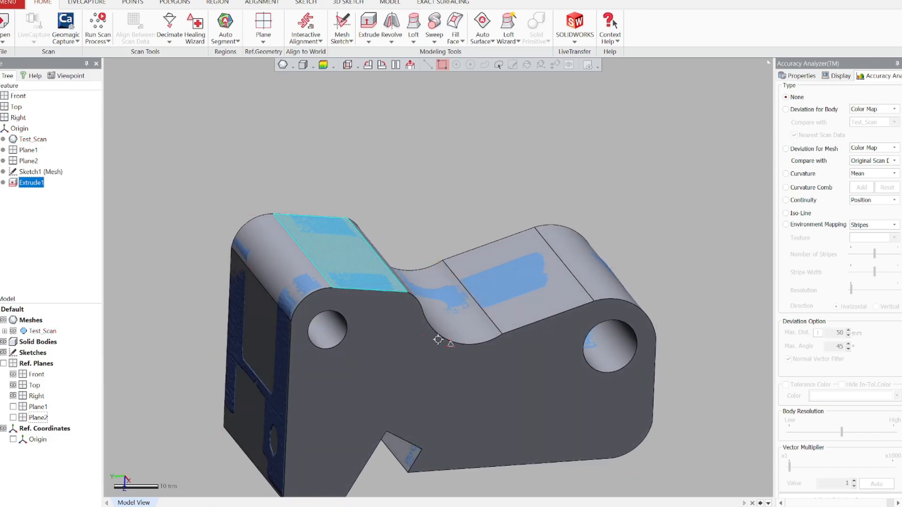
Show the reference planes and hide the solid body so that only the scan mesh and planes are displayed
scroll(416, 335, down, 3)
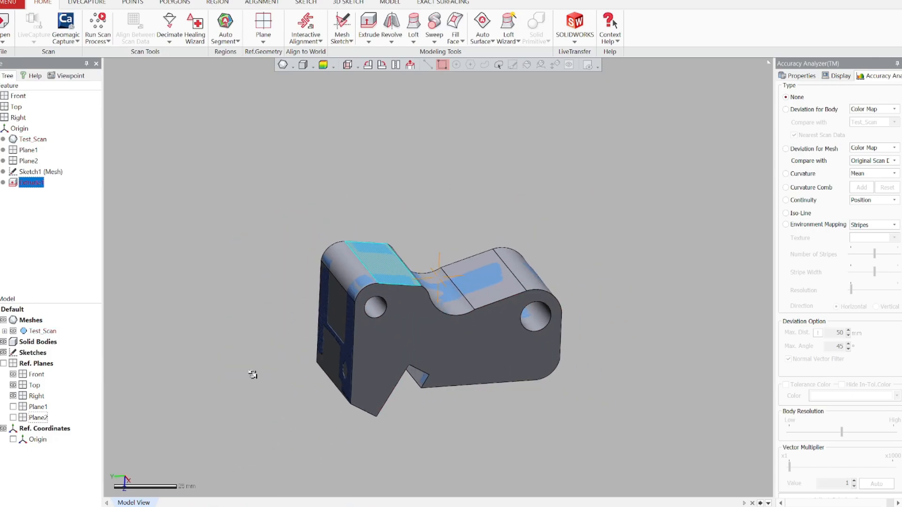
click(3, 363)
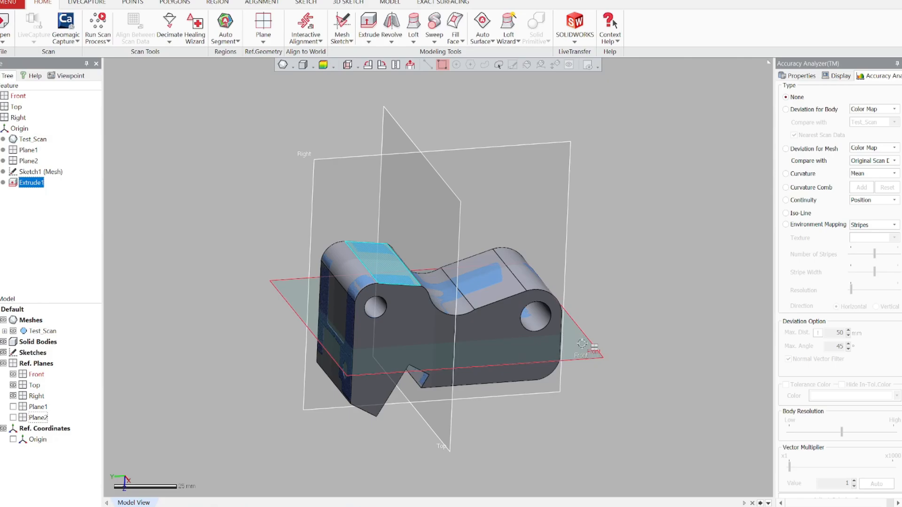
click(4, 342)
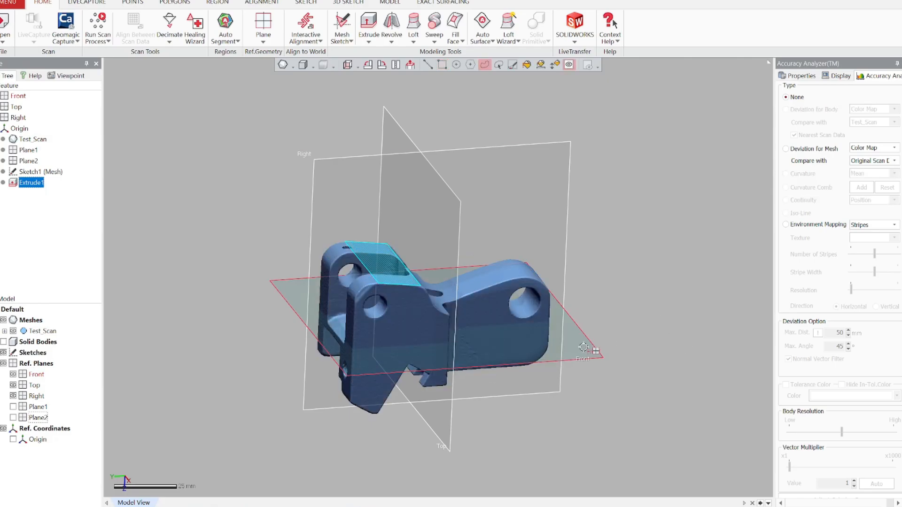
Create a plane parallel to the Front plane through a picked point on the fork arm's outer edge, using Pick Point & Normal Axis
click(263, 23)
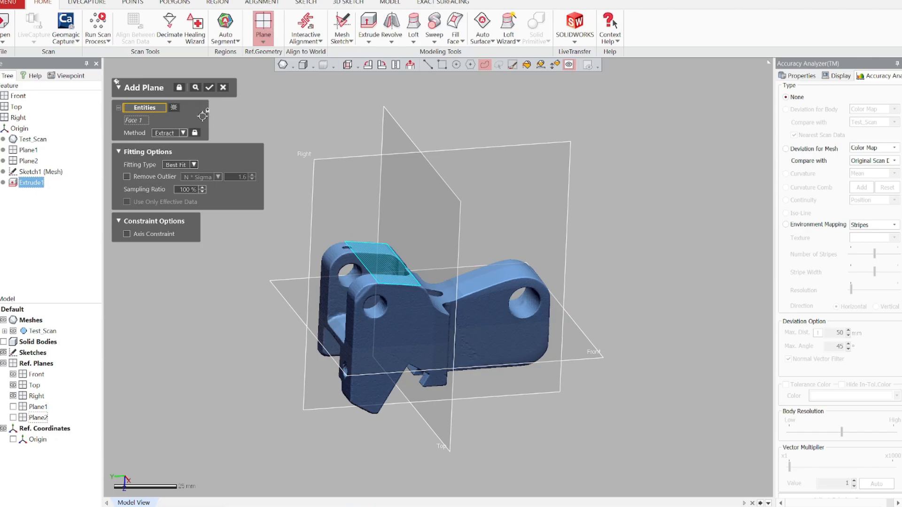
click(184, 133)
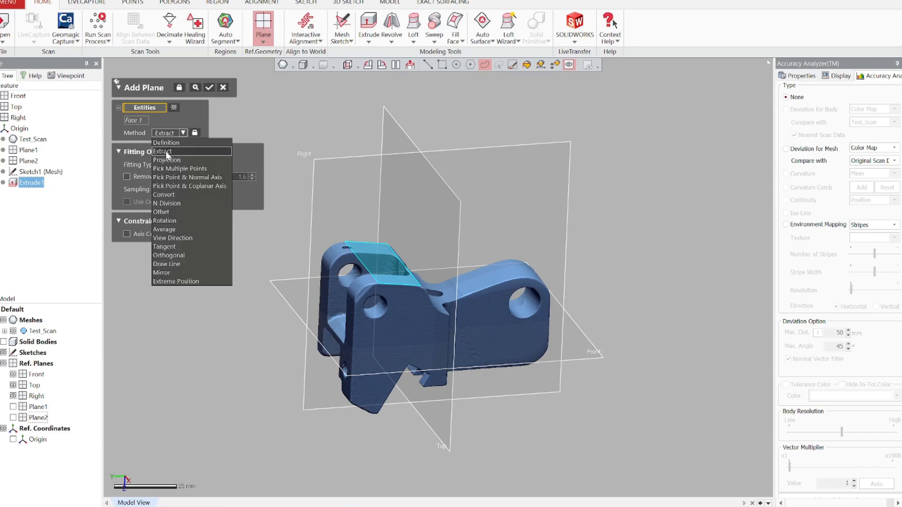
click(211, 177)
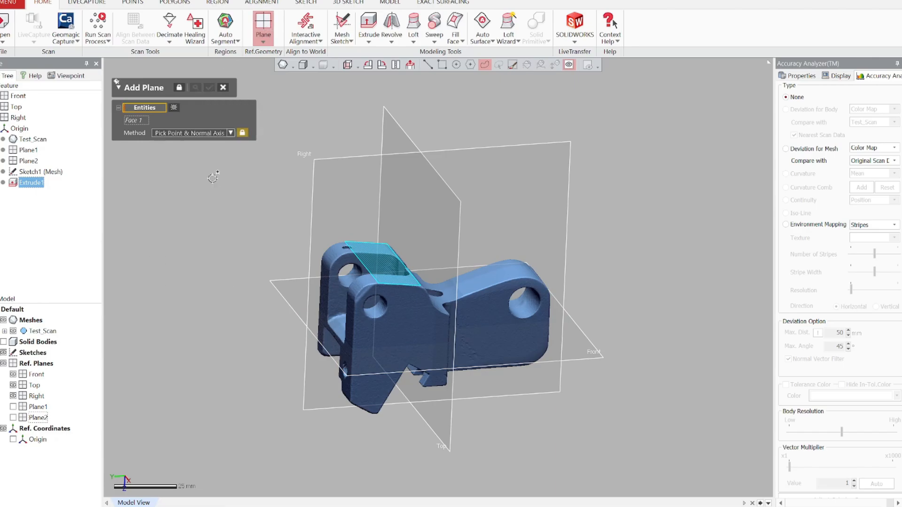
click(583, 352)
scroll(322, 245, up, 4)
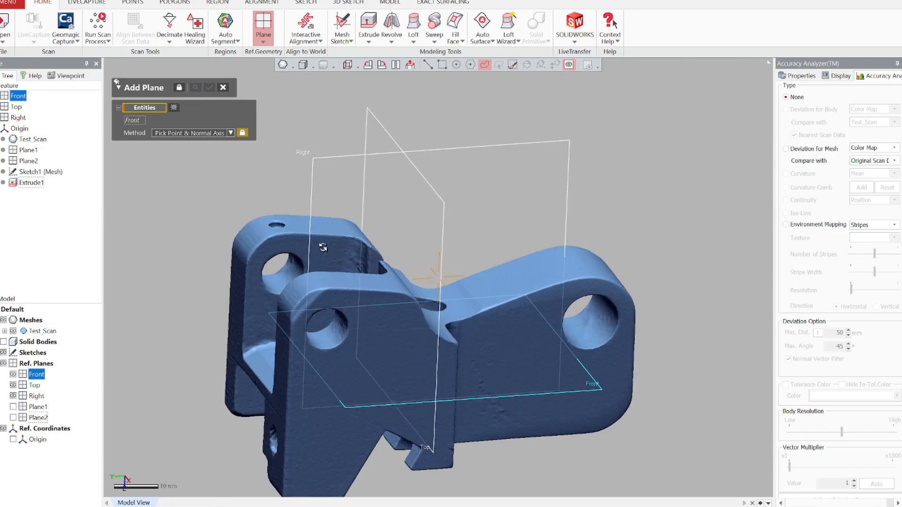
click(280, 229)
right_drag(294, 253, 377, 252)
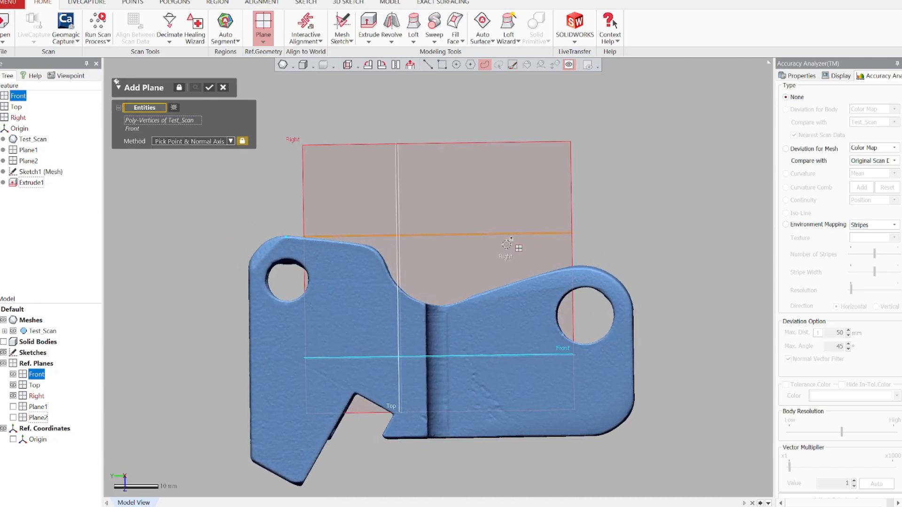
click(209, 88)
Start a planar mesh sketch of Test_Scan on the new plane with the section offset 18.5 mm from it through the bracket
mouse_move(189, 123)
right_down()
mouse_move(394, 254)
mouse_move(366, 230)
right_up()
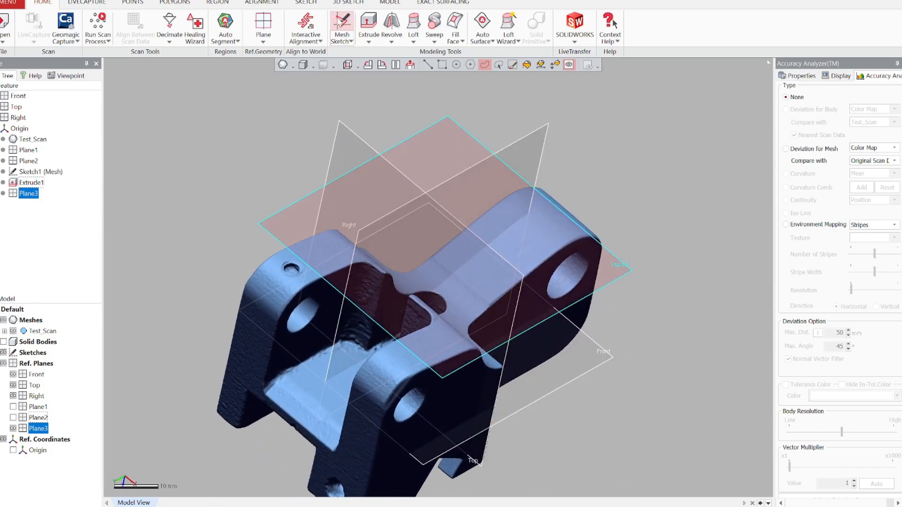
click(341, 23)
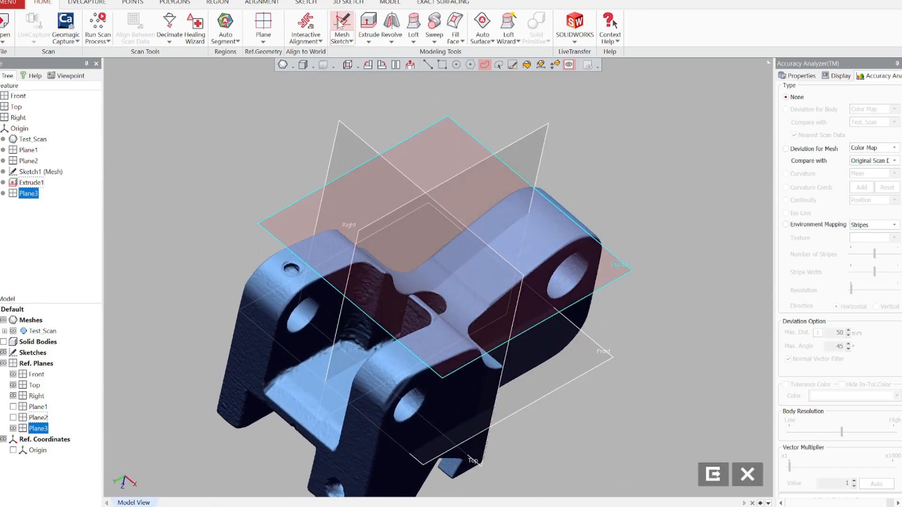
right_drag(352, 451, 531, 416)
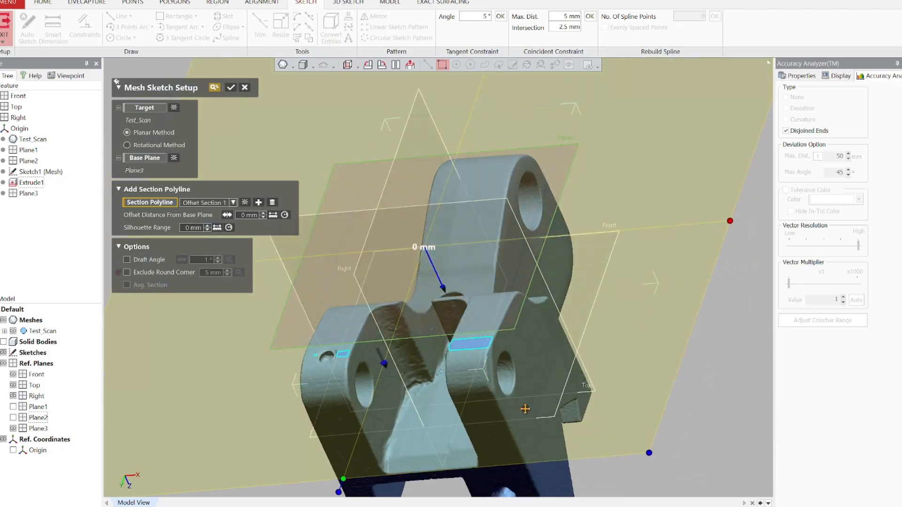
drag(443, 269, 476, 325)
right_drag(498, 329, 513, 384)
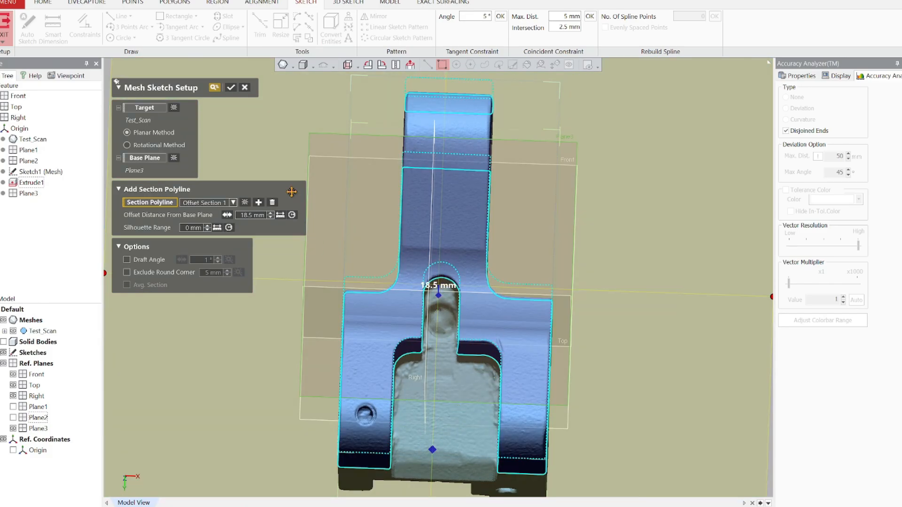
click(230, 88)
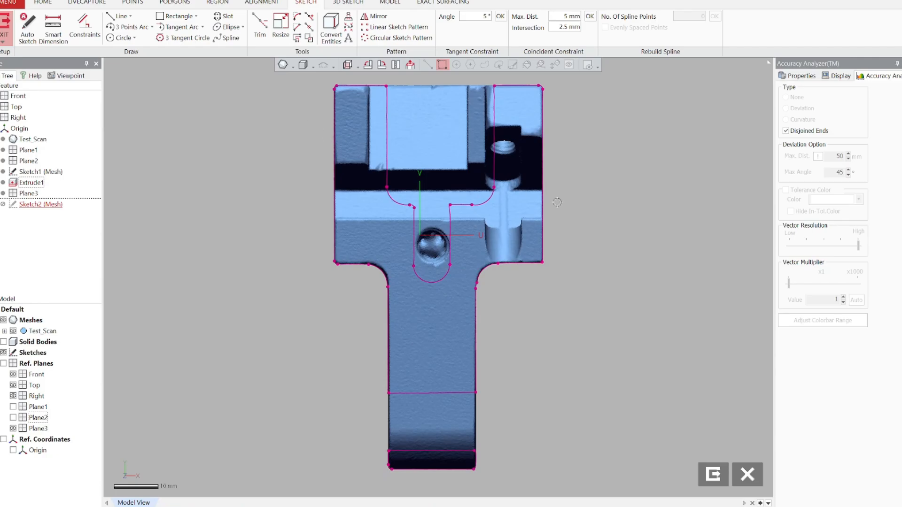
Sketch a rectangle with Fit Polyline around the section of the wide fork pocket, snapping it to the pocket's sides and floor
mouse_move(637, 207)
right_down()
mouse_move(532, 207)
mouse_move(296, 272)
right_up()
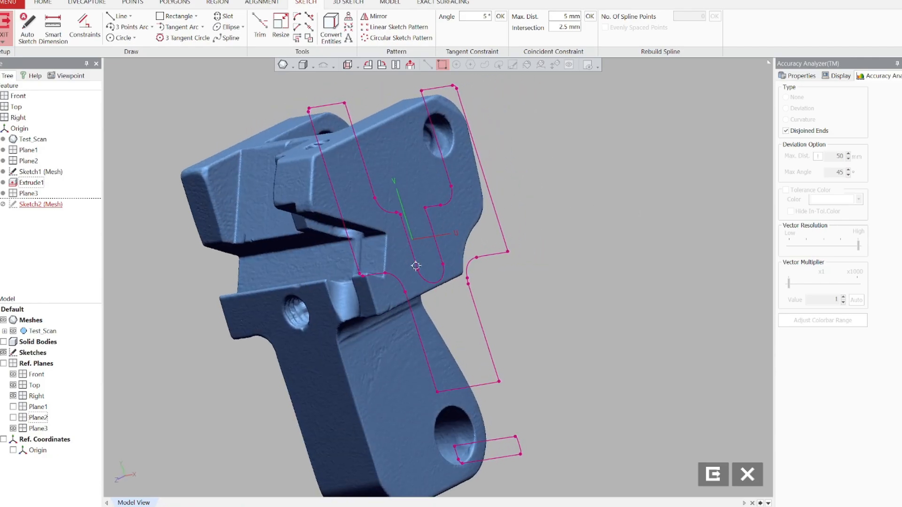
click(410, 65)
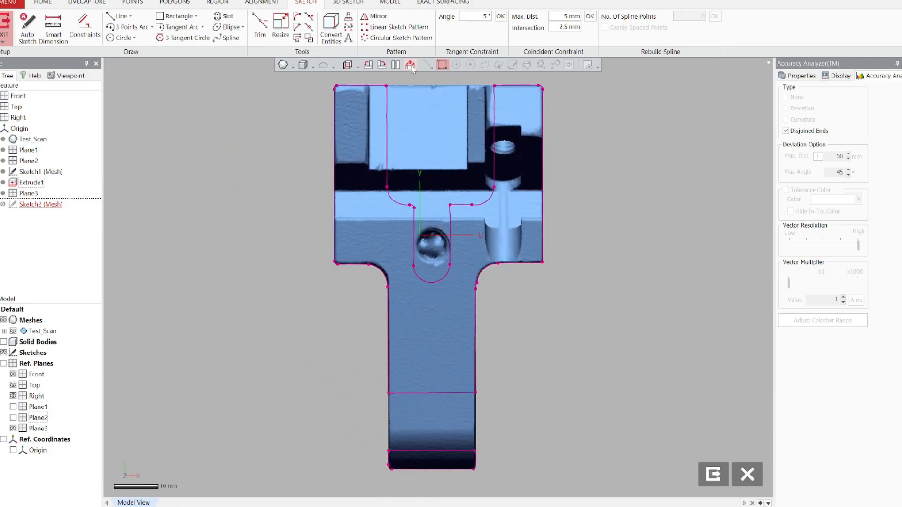
click(395, 66)
ctrl+right_drag(495, 163, 455, 183)
scroll(371, 133, up, 2)
ctrl+right_drag(373, 143, 386, 209)
click(176, 16)
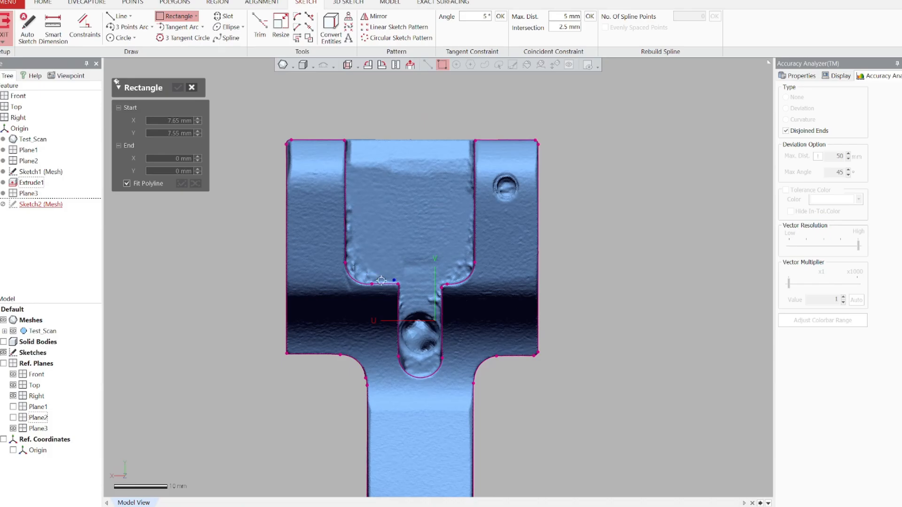
click(325, 97)
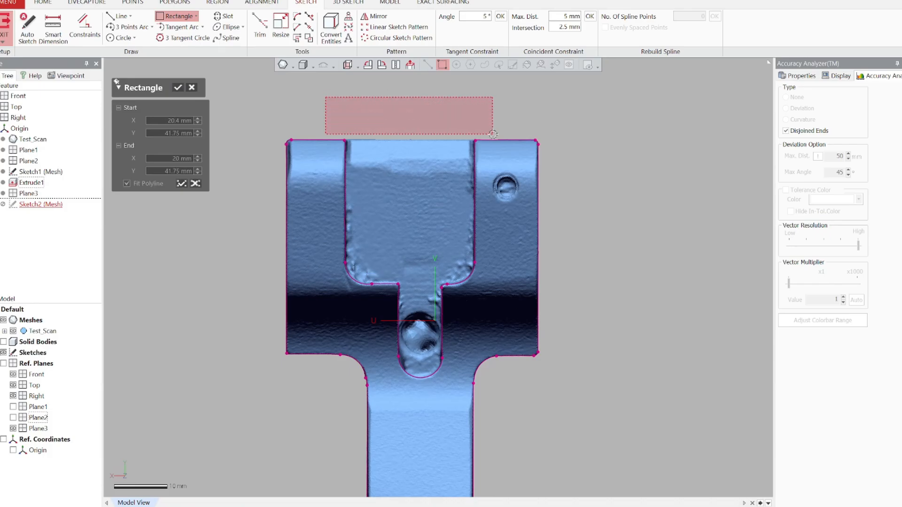
click(490, 290)
scroll(330, 203, up, 2)
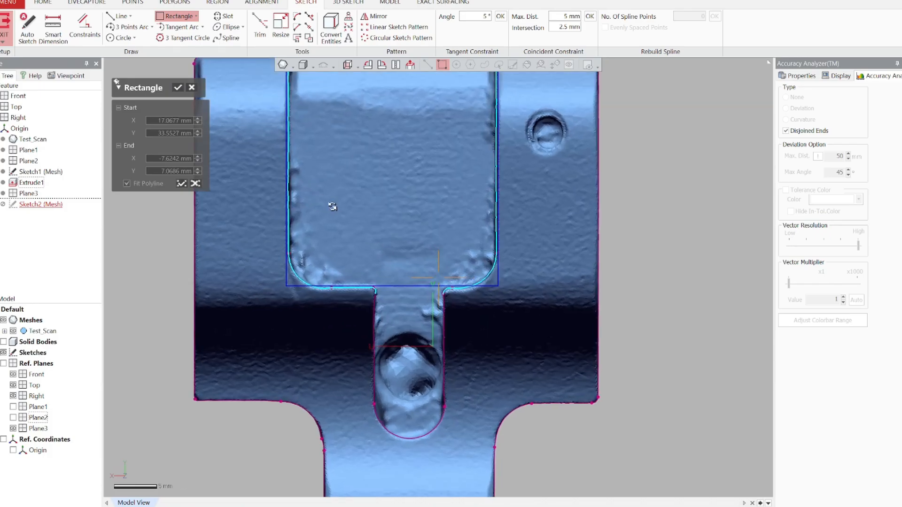
click(178, 88)
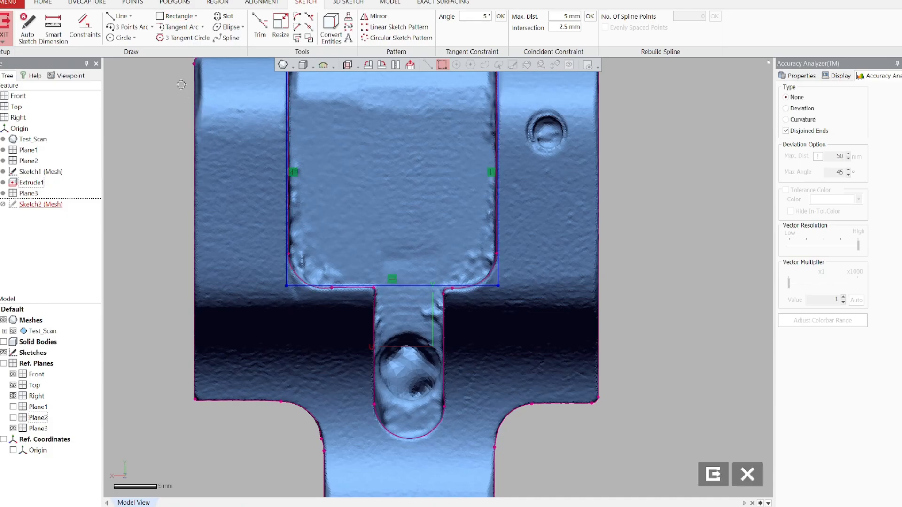
Align the pocket rectangle's side and bottom edges with the mesh section and extend its upper edge past the fork's open end
mouse_move(334, 212)
mouse_down()
mouse_move(354, 221)
mouse_move(328, 234)
mouse_up()
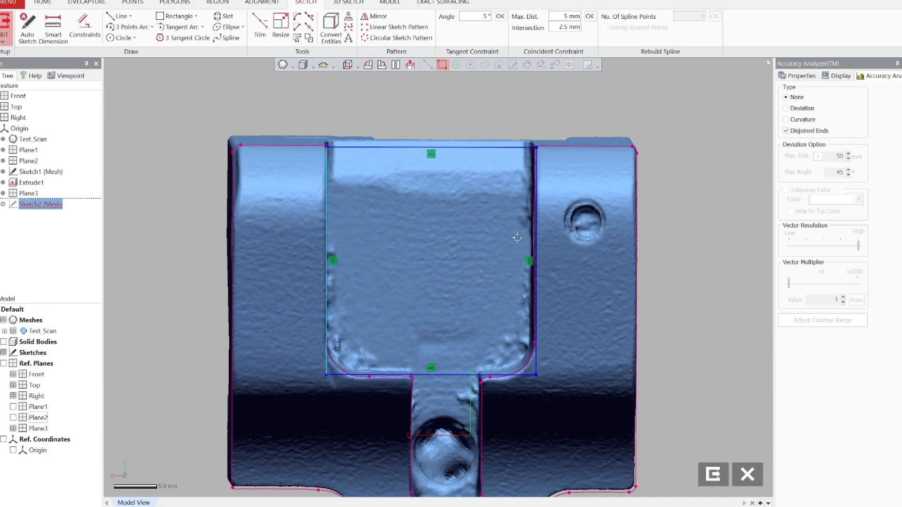
mouse_move(536, 242)
mouse_down()
mouse_move(524, 245)
mouse_move(535, 246)
mouse_up()
mouse_move(428, 375)
mouse_down()
mouse_move(394, 382)
mouse_move(404, 376)
mouse_up()
scroll(404, 375, down, 3)
drag(447, 192, 447, 105)
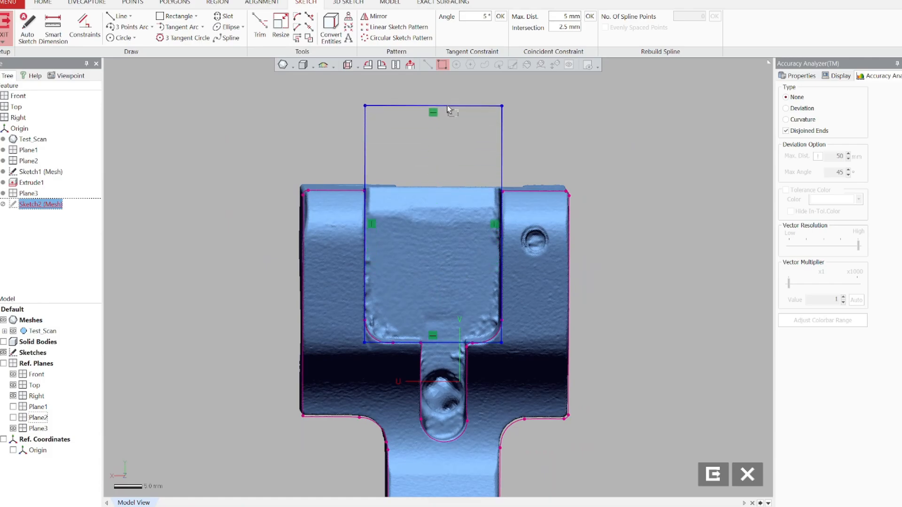
Dimension the pocket rectangle's width as 24.2 mm
right_click(405, 104)
click(478, 84)
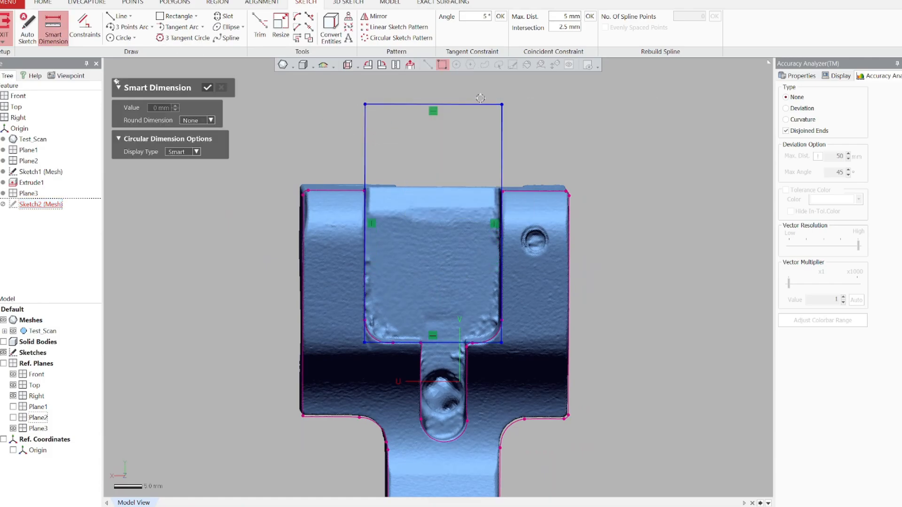
click(577, 133)
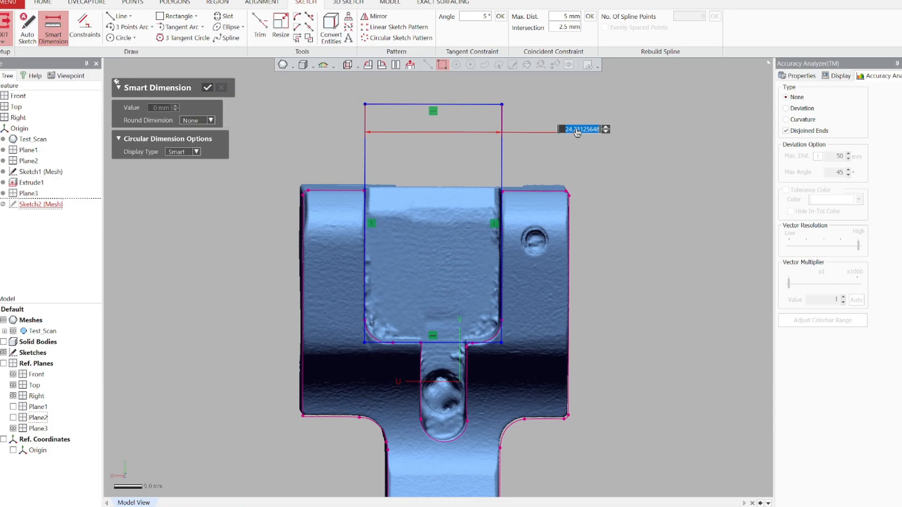
text(24.2)
key(Return)
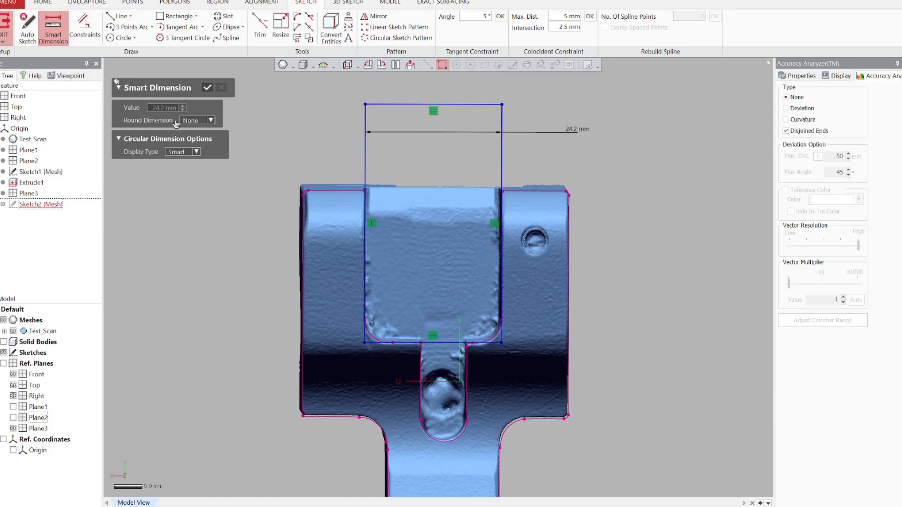
click(205, 88)
click(176, 16)
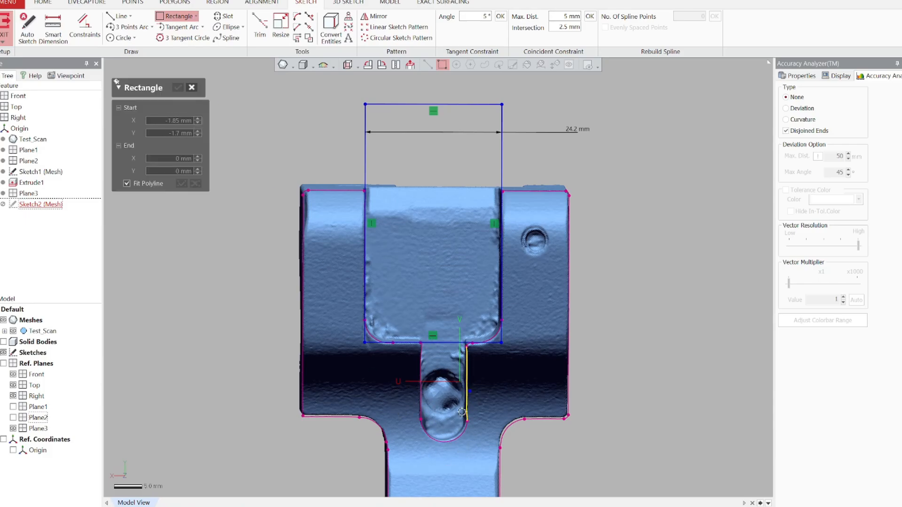
click(224, 16)
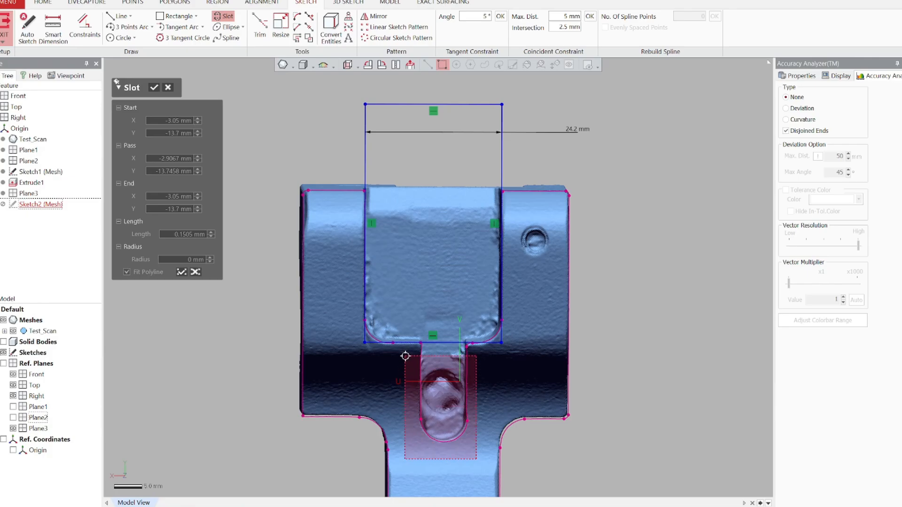
click(424, 404)
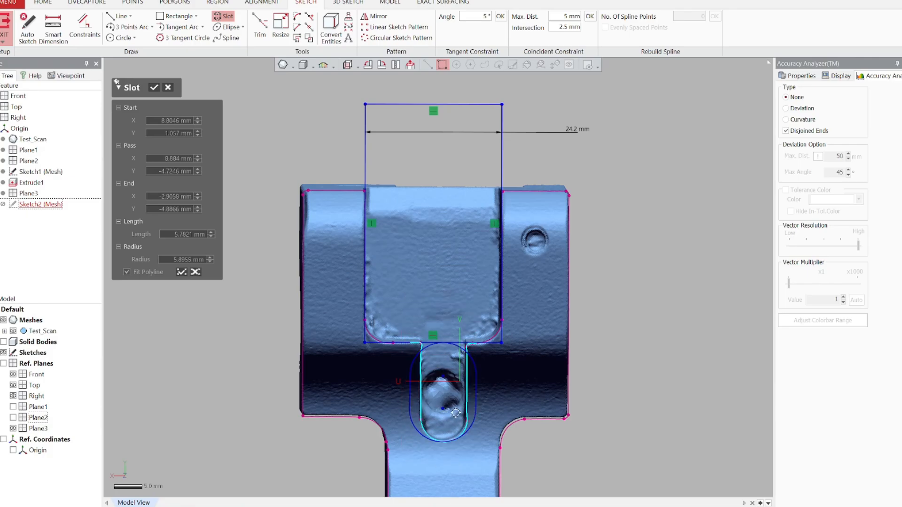
key(Return)
click(173, 5)
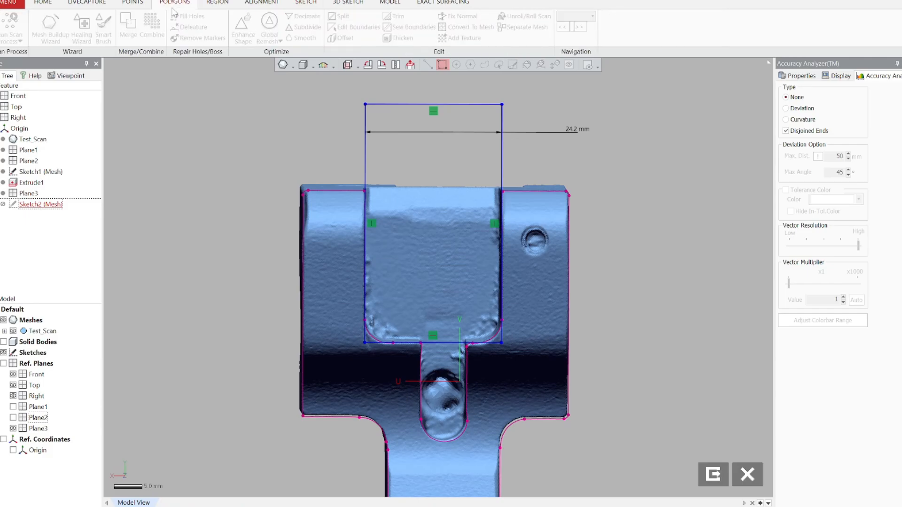
click(55, 3)
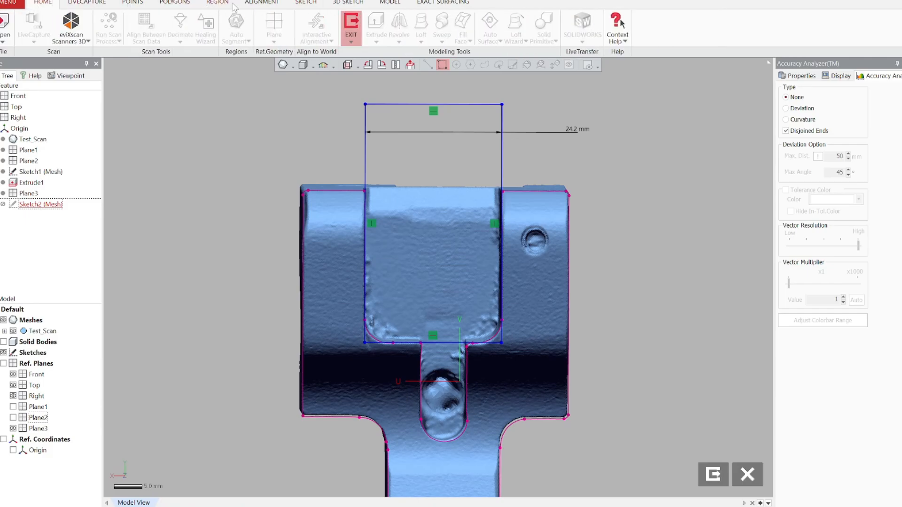
click(314, 4)
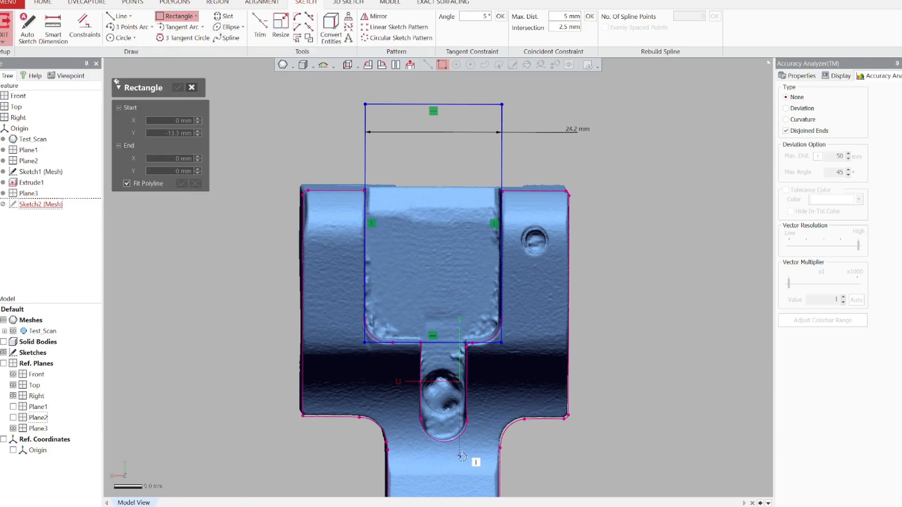
Sketch a second rectangle with Fit Polyline around the narrow slot section below the pocket
drag(478, 457, 414, 357)
scroll(456, 386, up, 3)
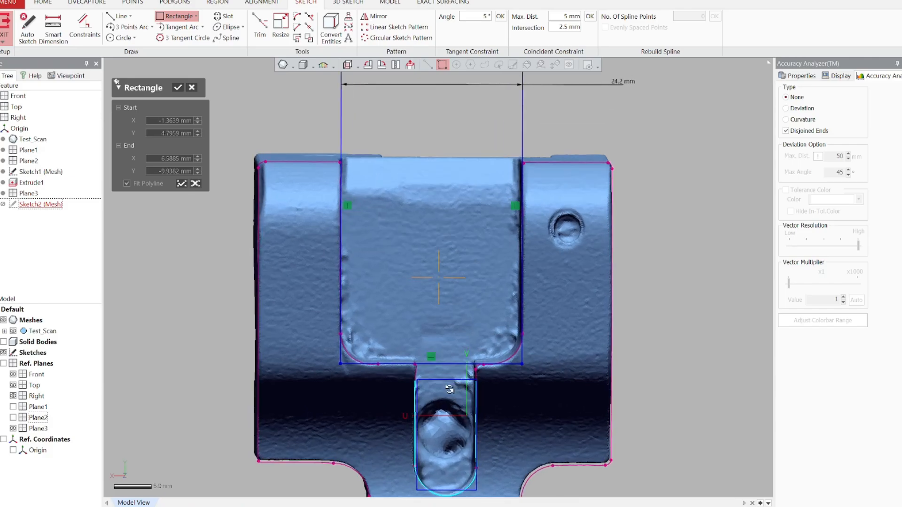
ctrl+right_drag(450, 387, 427, 246)
scroll(428, 256, up, 5)
scroll(379, 235, down, 3)
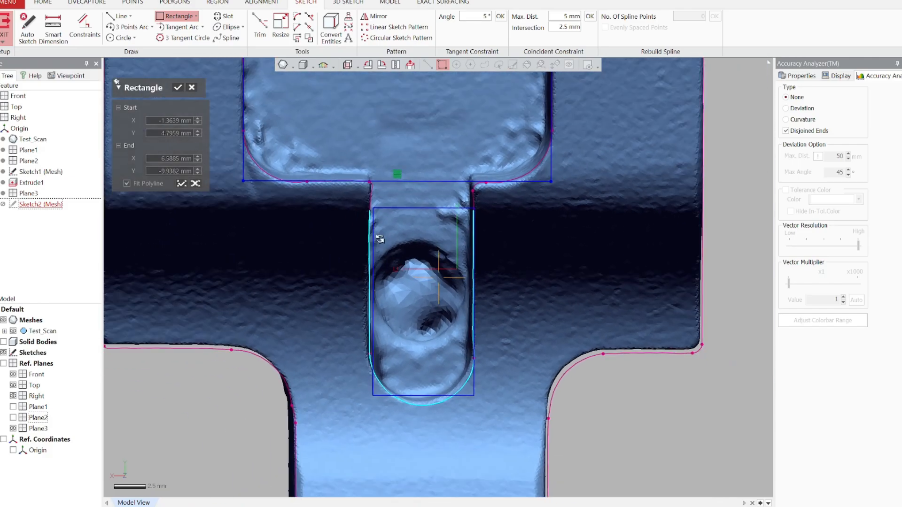
click(179, 89)
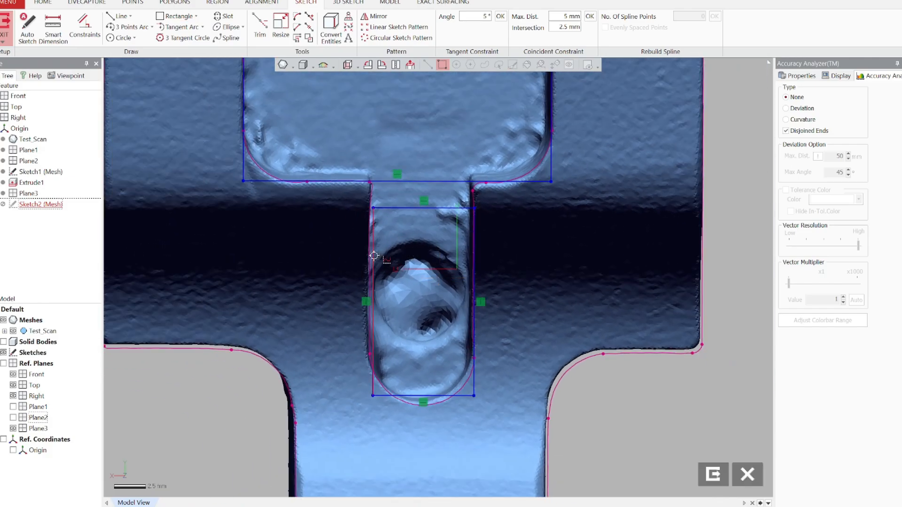
Align the slot rectangle with the slot's section, extend its upper edge into the pocket rectangle and finish the mesh sketch
click(477, 272)
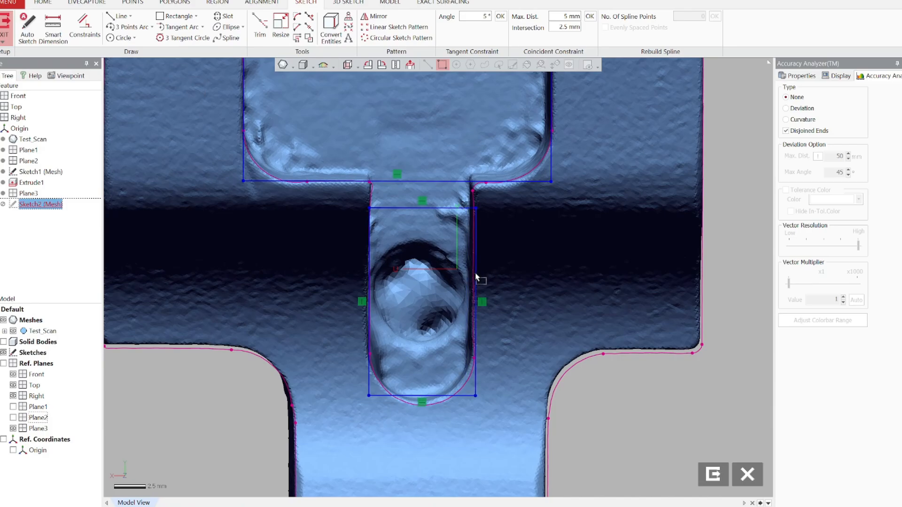
drag(425, 400, 429, 411)
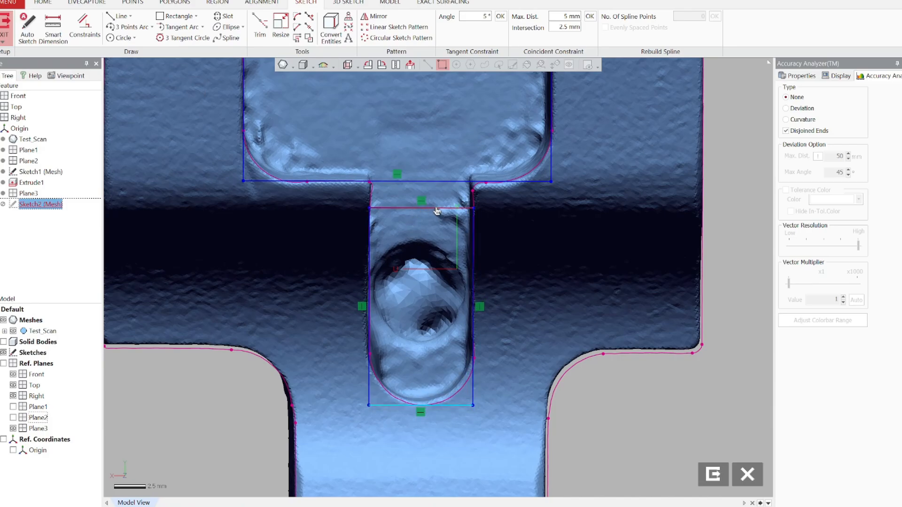
drag(439, 207, 446, 99)
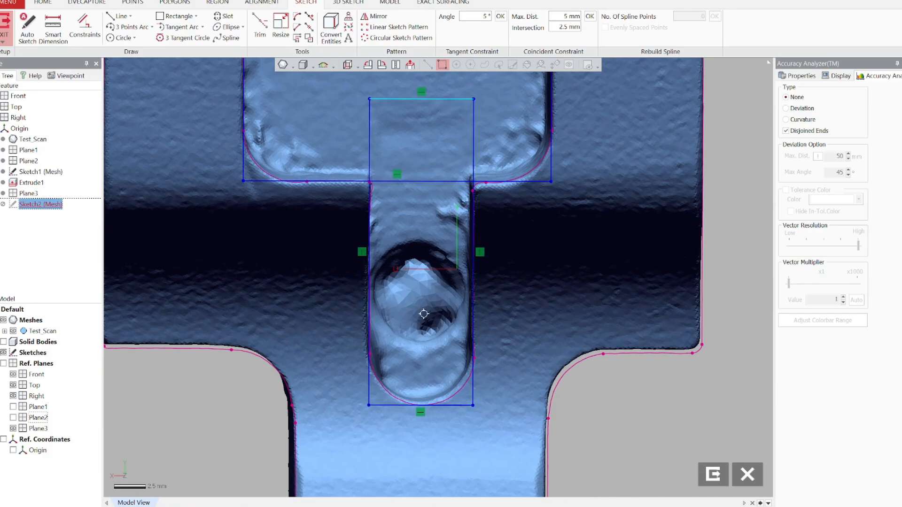
scroll(438, 278, down, 5)
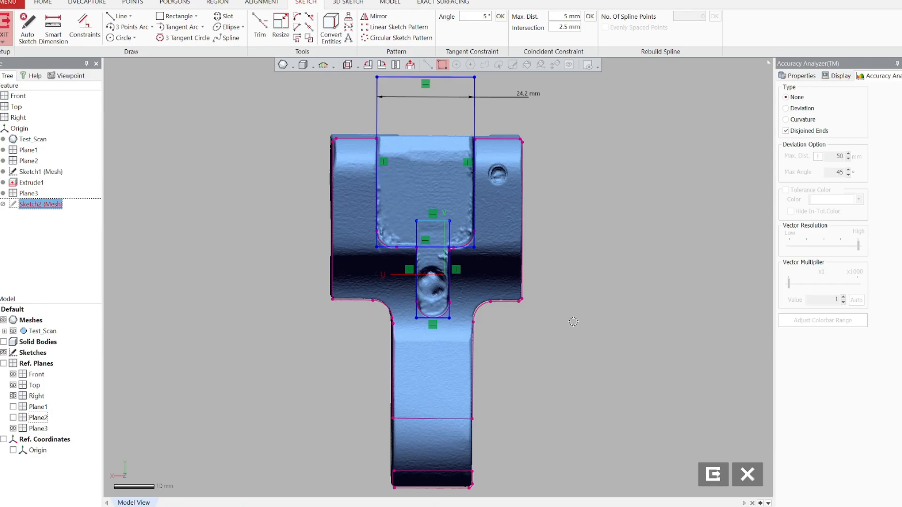
mouse_move(616, 373)
right_down()
mouse_move(562, 427)
mouse_move(338, 198)
mouse_move(167, 337)
mouse_move(382, 347)
right_up()
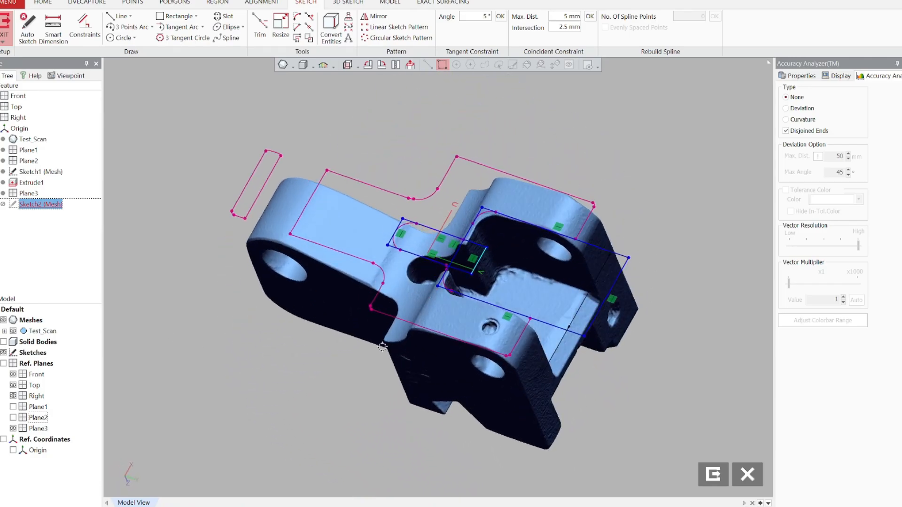
click(713, 475)
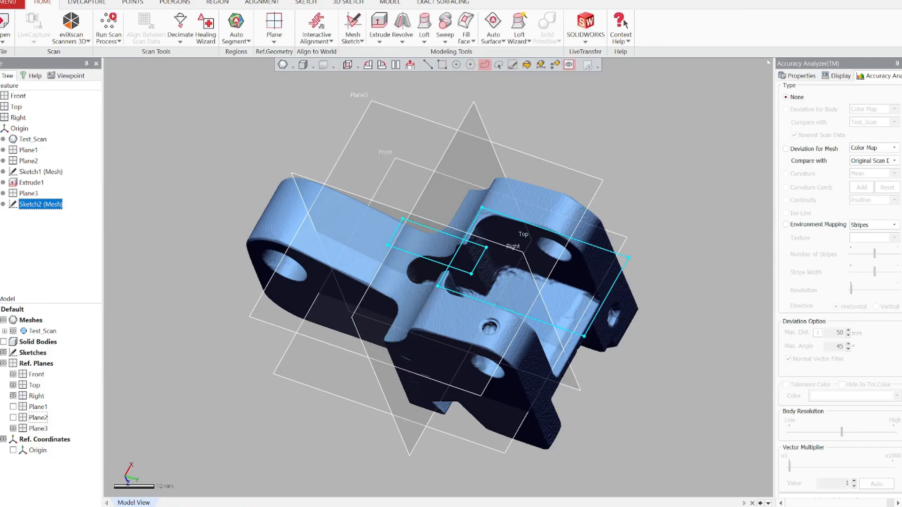
Start a blind Extrude of Sketch2 using the three loops of the overlapping pocket and slot rectangles as profiles
click(380, 28)
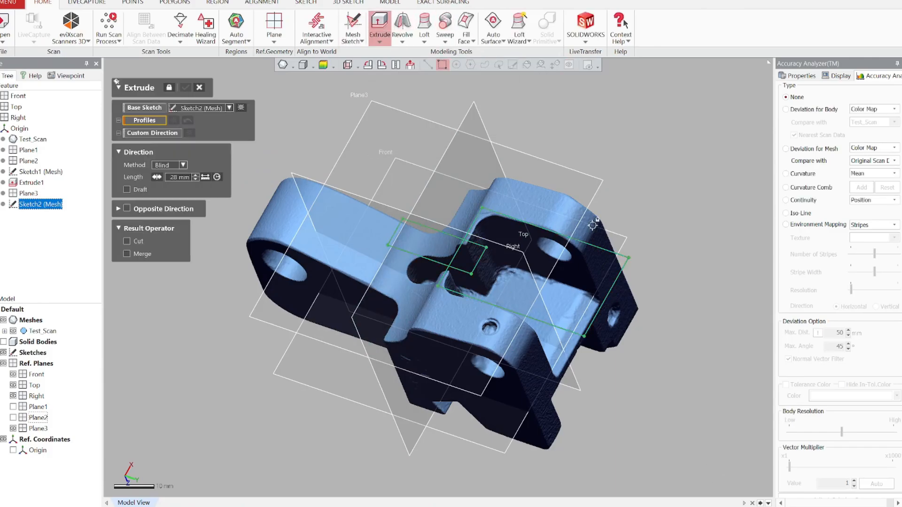
click(587, 292)
click(467, 263)
click(439, 250)
mouse_move(301, 230)
right_down()
mouse_move(375, 235)
mouse_move(548, 292)
right_up()
scroll(548, 292, up, 3)
scroll(548, 292, up, 2)
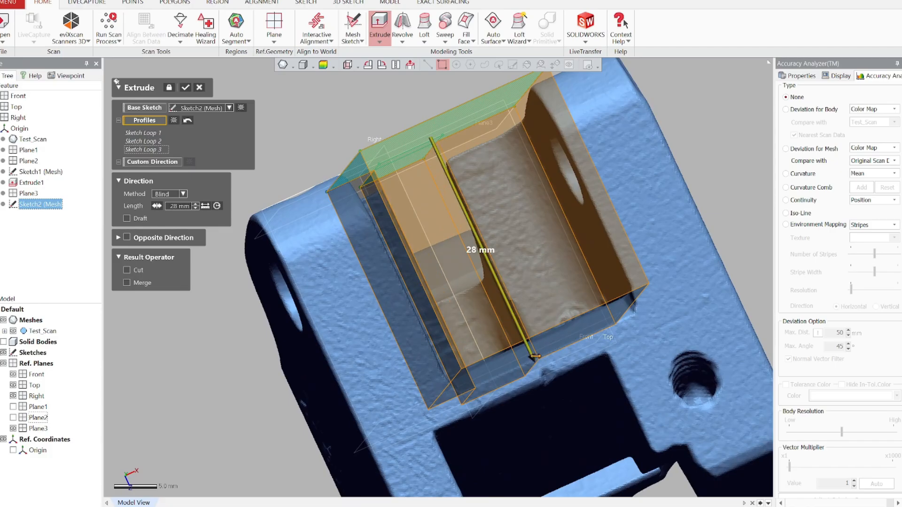
Shorten the extrusion length to 17.1 mm and examine its depth in the fork pocket
drag(534, 360, 496, 273)
right_drag(496, 273, 642, 391)
right_drag(531, 400, 300, 268)
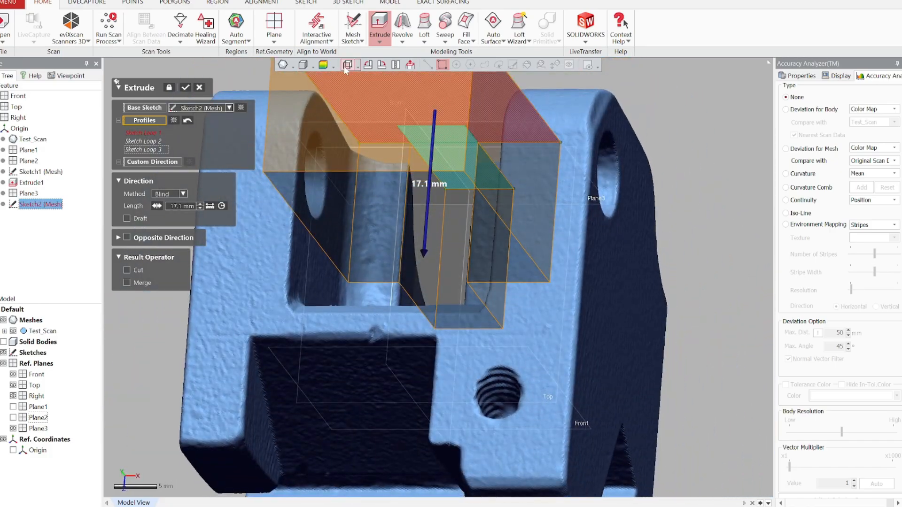
Extend the blind extrusion length to 27.5 mm, reaching down to the floor of the fork pocket in the scan
click(347, 65)
click(359, 66)
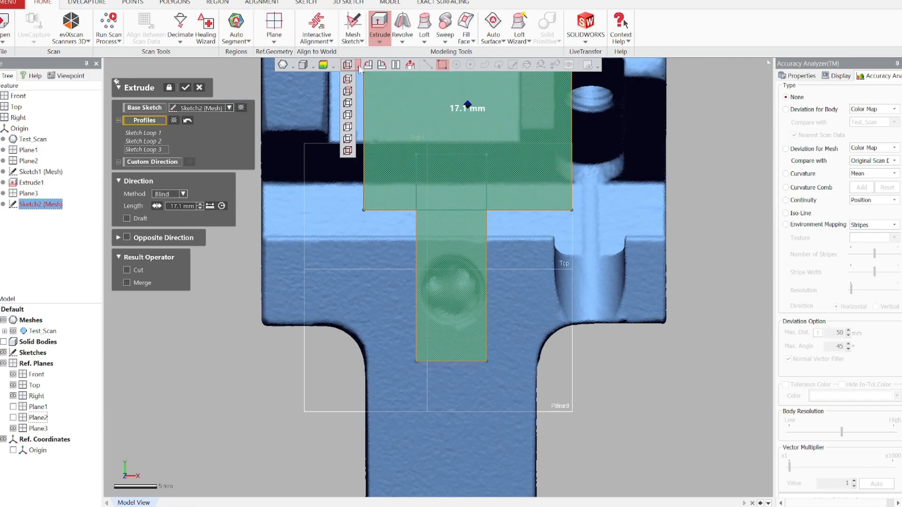
click(348, 103)
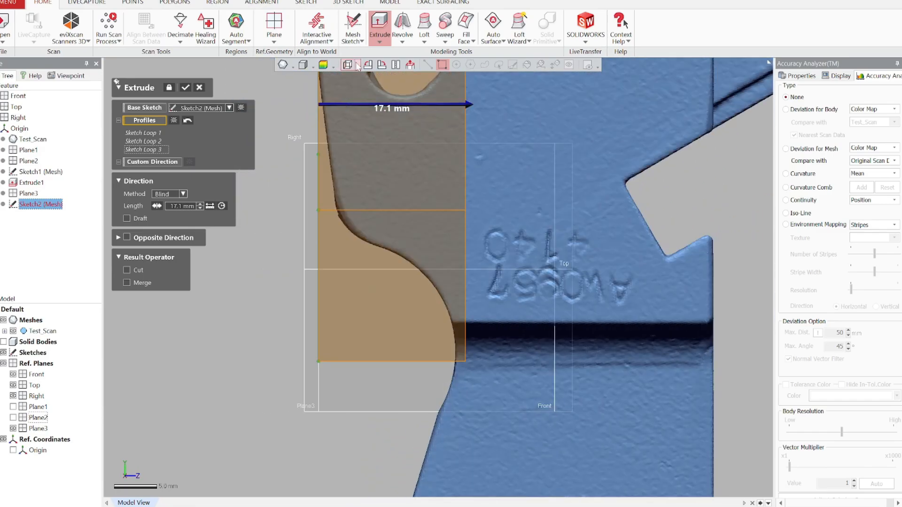
click(358, 66)
click(350, 126)
scroll(483, 375, up, 4)
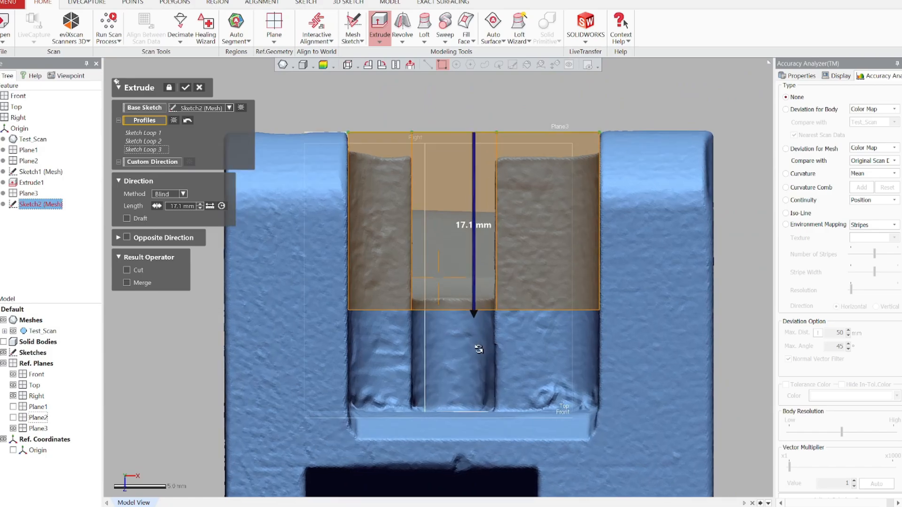
scroll(477, 362, down, 1)
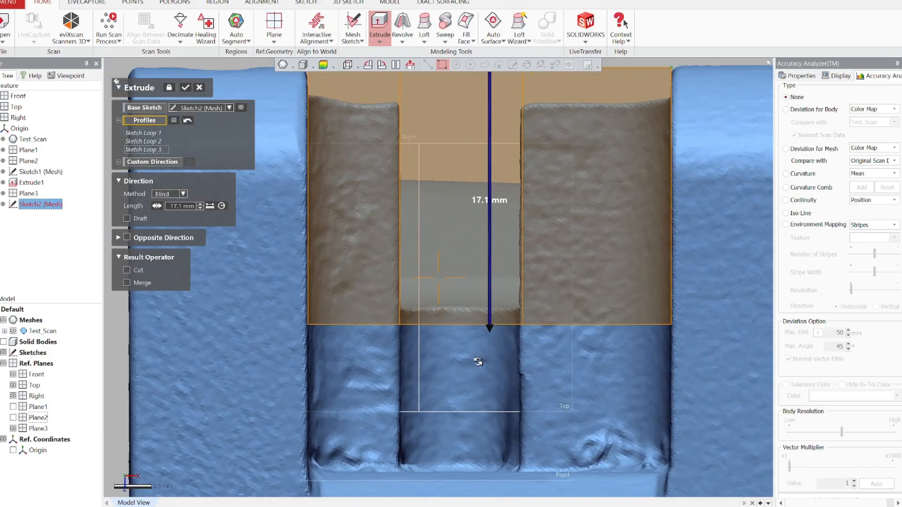
ctrl+right_drag(479, 364, 485, 283)
drag(499, 247, 525, 407)
Set the extrusion's result operator to Cut and apply it to the bracket solid
right_drag(525, 408, 648, 323)
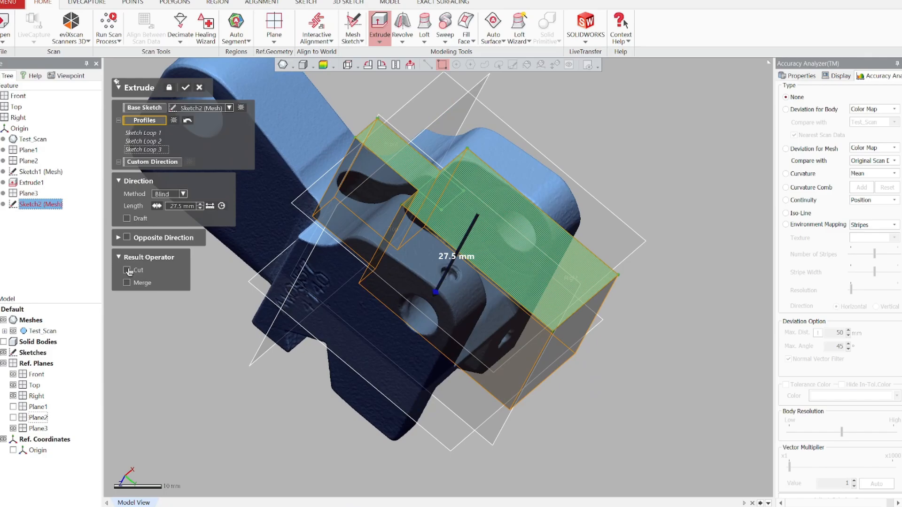
click(126, 271)
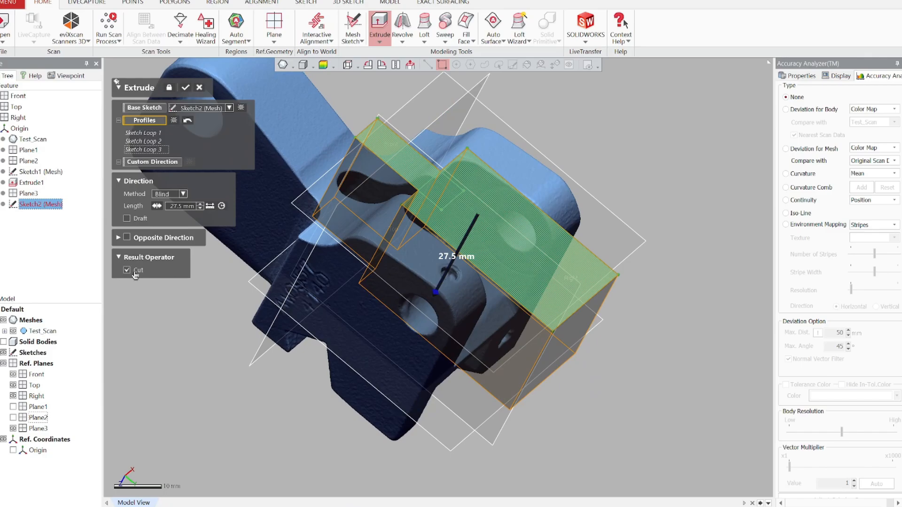
click(186, 89)
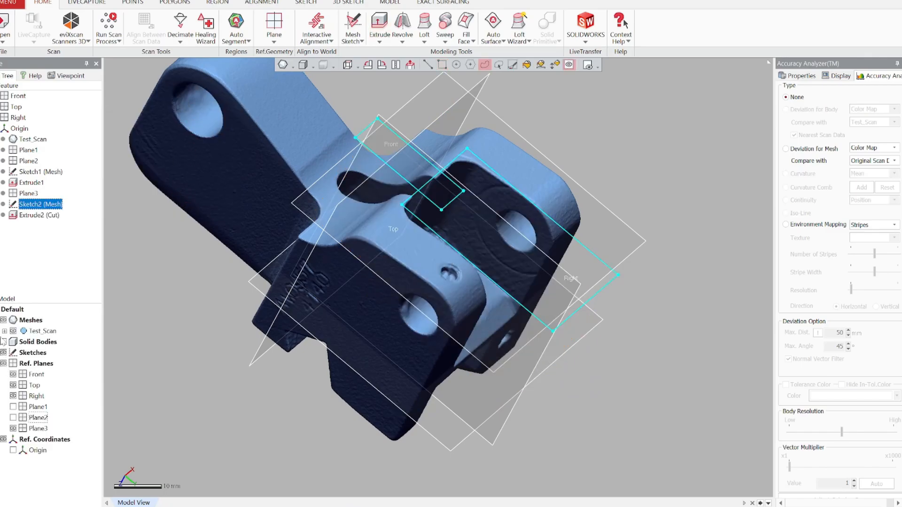
Show the solid bodies together with the scan mesh and inspect the pocket cut
click(4, 343)
click(644, 374)
right_drag(650, 367, 497, 328)
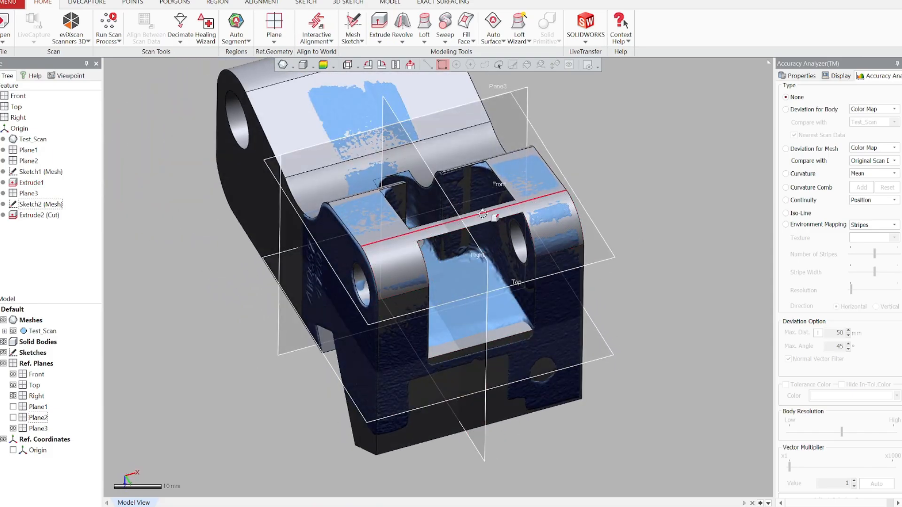
Edit the Extrude2 cut to add a 5 mm blind extrusion in the opposite direction and apply the change
double_click(30, 216)
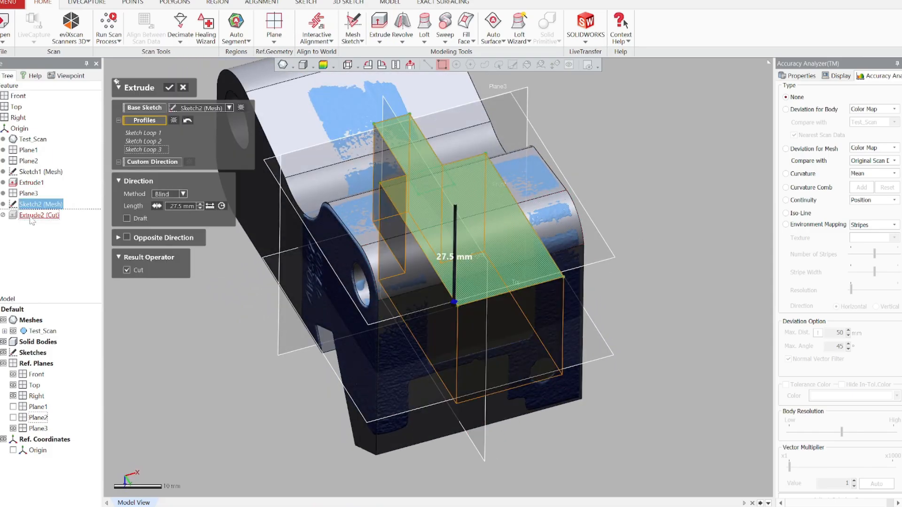
click(127, 238)
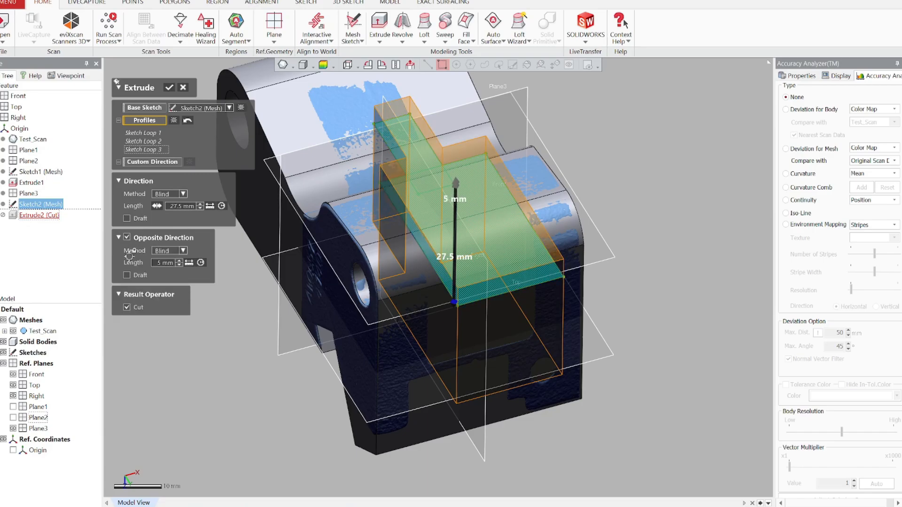
right_drag(556, 388, 199, 308)
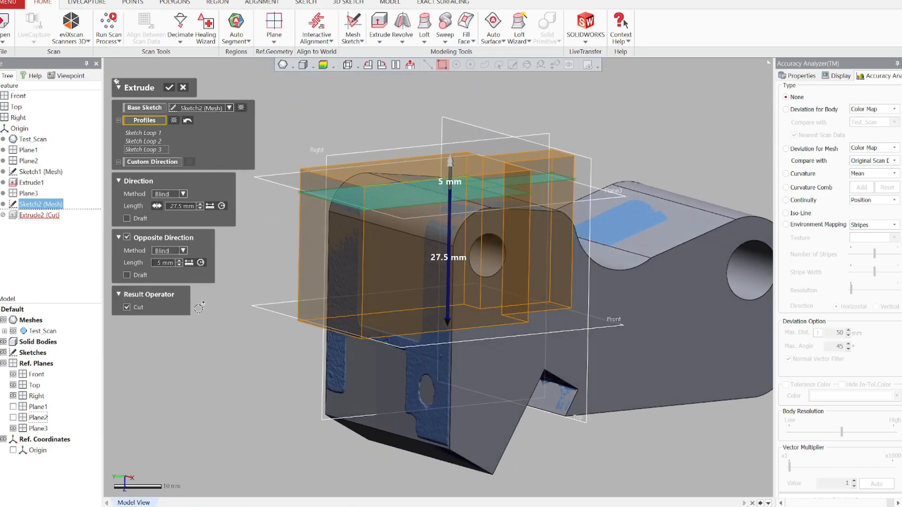
click(169, 89)
Compare the pocket floor with the scan and reopen the Extrude2 cut for editing
right_drag(238, 331, 471, 384)
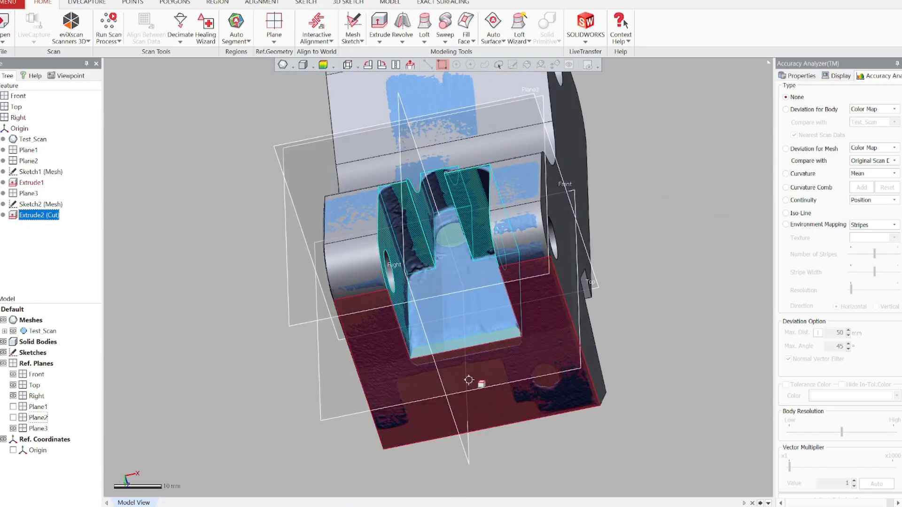
scroll(471, 384, up, 4)
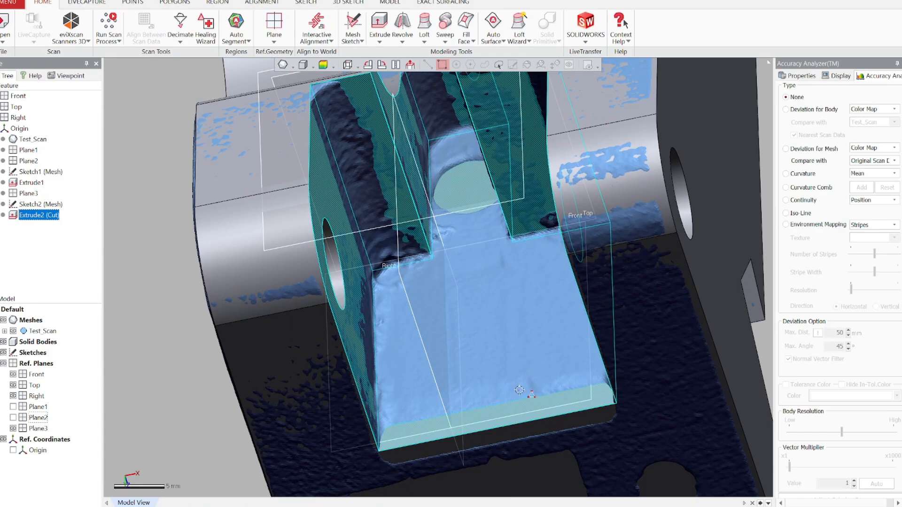
click(45, 217)
double_click(45, 217)
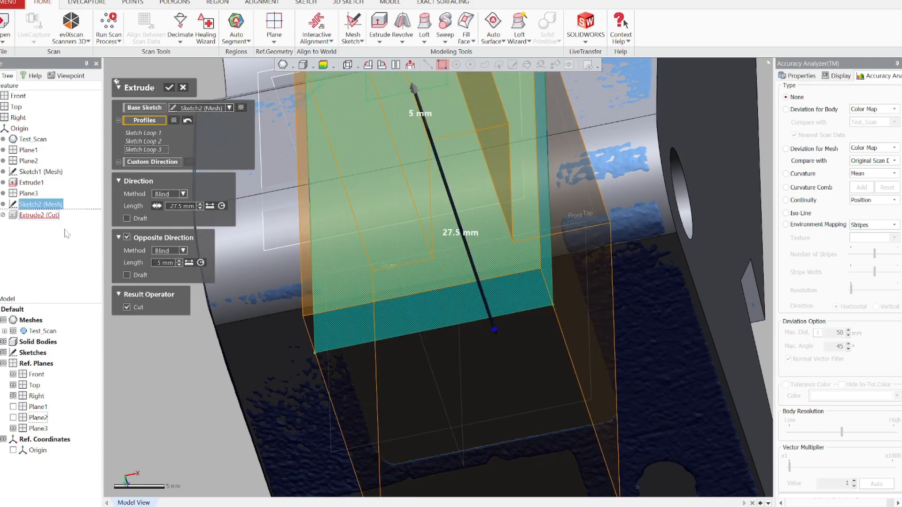
Set the cut extrusion's length to 27.4 mm and apply the cut
click(201, 207)
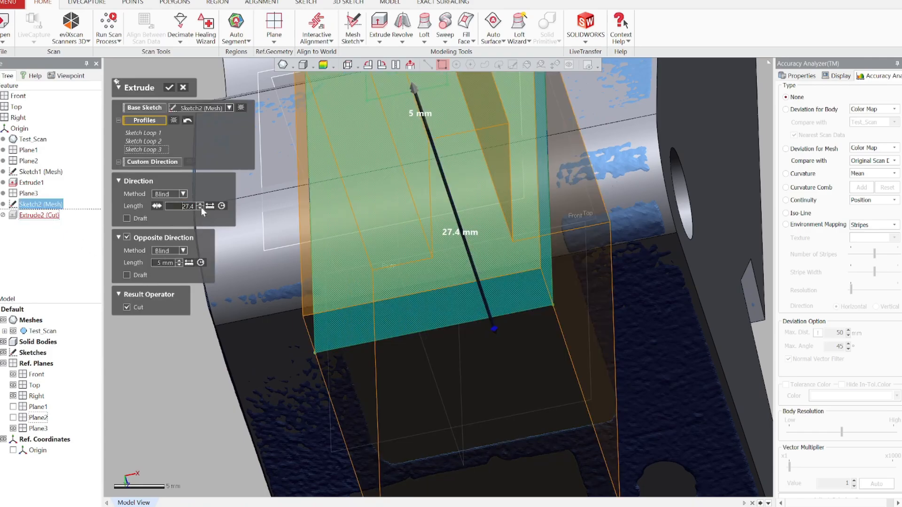
click(168, 87)
right_drag(647, 218, 443, 252)
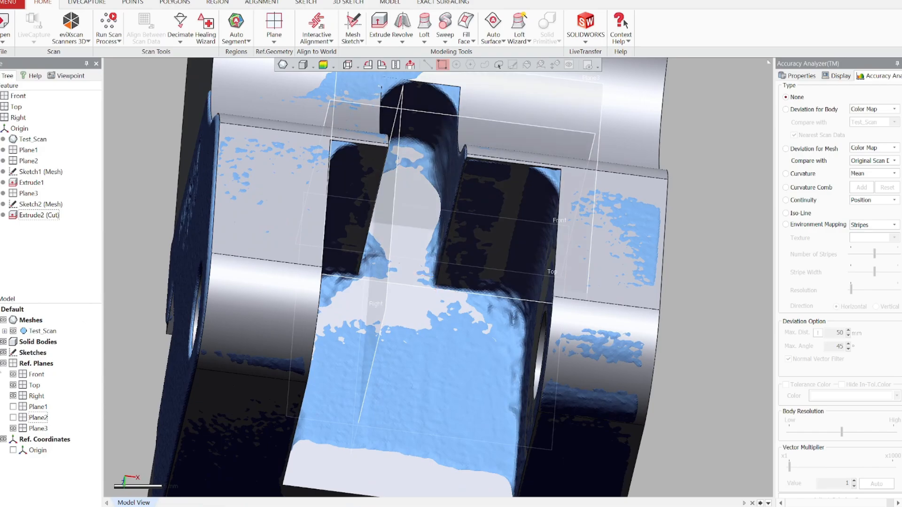
Hide the reference planes and the scan mesh, leaving the cut pocket in the solid body exposed
click(4, 364)
right_drag(533, 262, 409, 267)
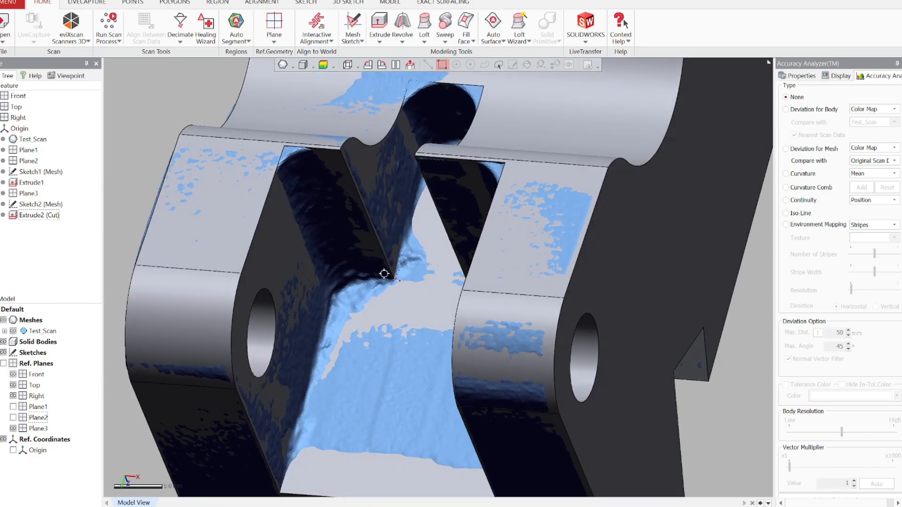
click(4, 321)
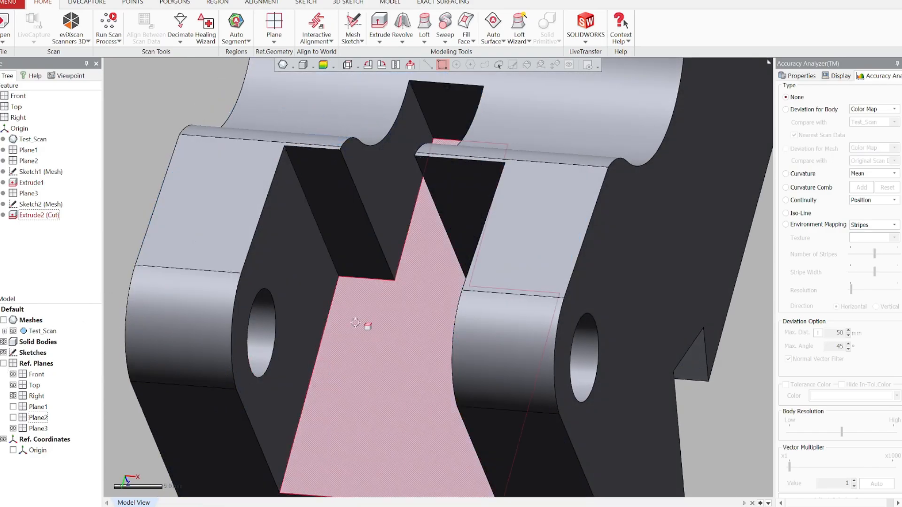
right_drag(366, 326, 561, 255)
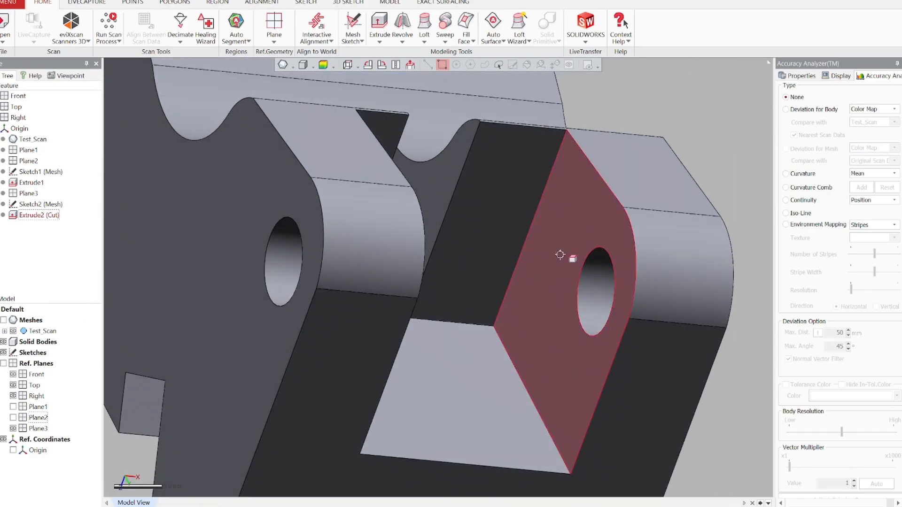
Start a constant fillet on one inner corner edge of the wide pocket
right_click(556, 162)
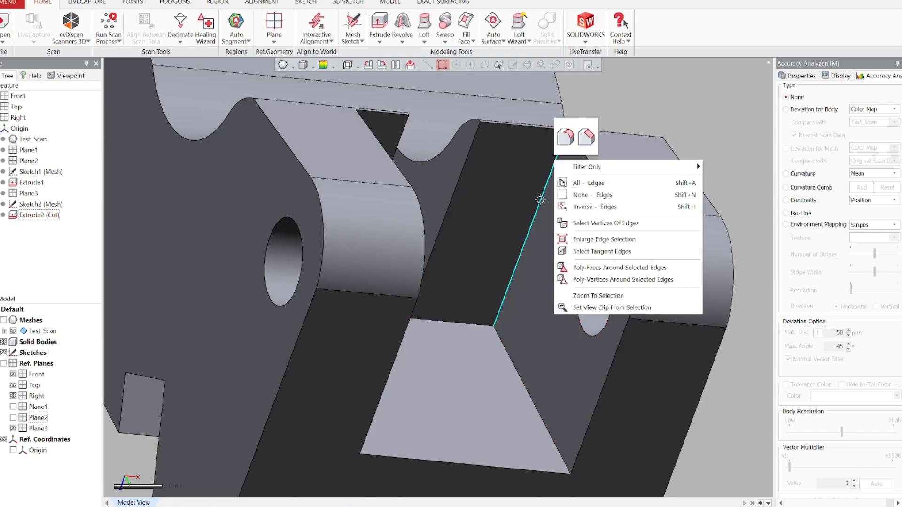
click(682, 84)
click(682, 84)
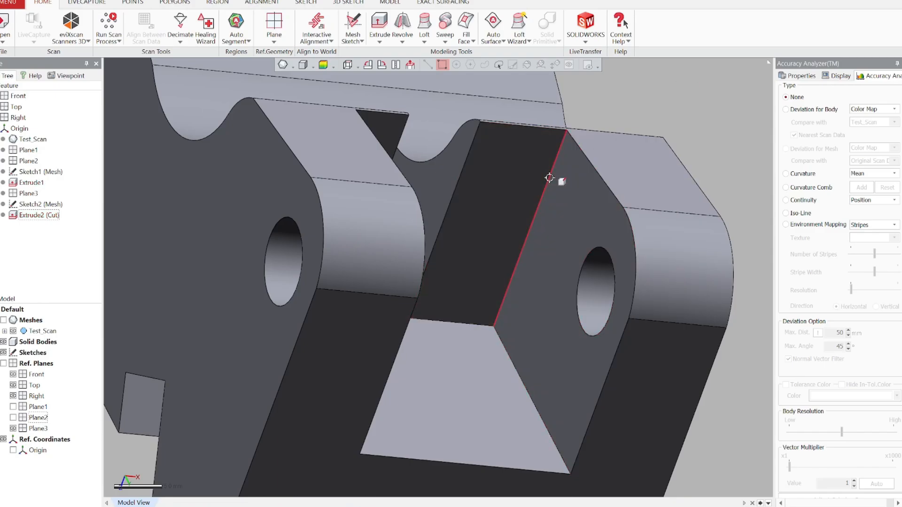
right_click(549, 177)
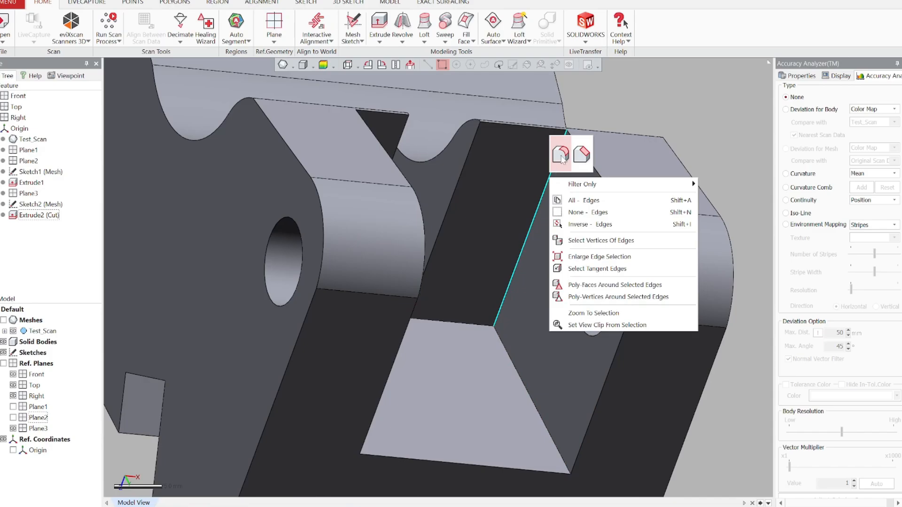
click(560, 155)
right_drag(561, 162, 536, 180)
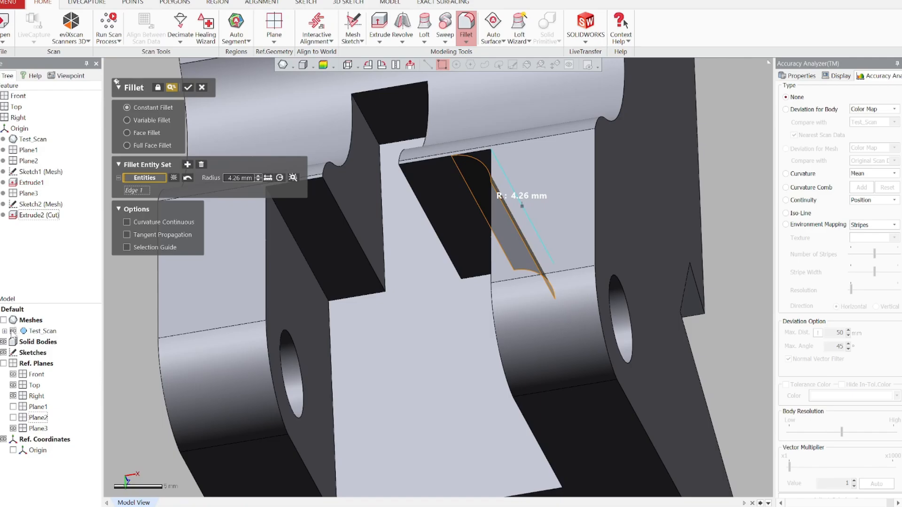
Hide the solid body, show the scan mesh and estimate the fillet radius from the mesh
click(4, 343)
right_drag(350, 263, 425, 293)
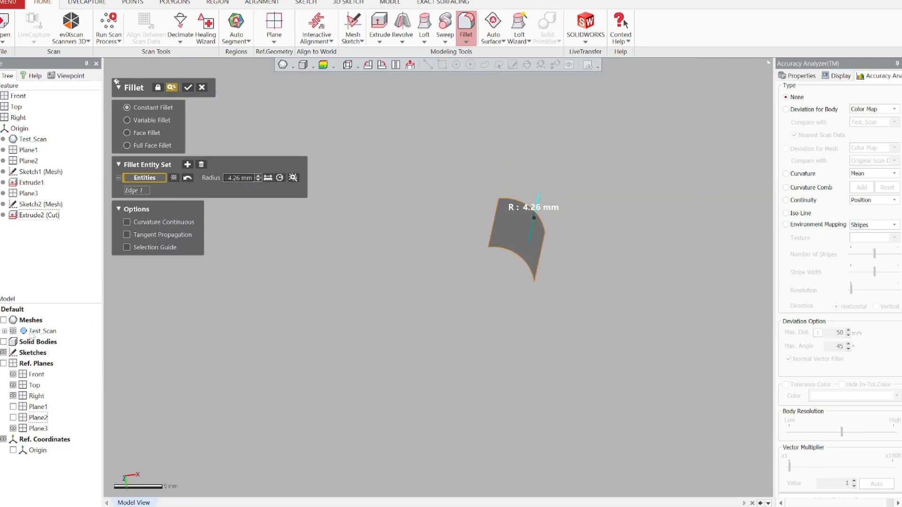
click(3, 322)
right_drag(578, 228, 260, 216)
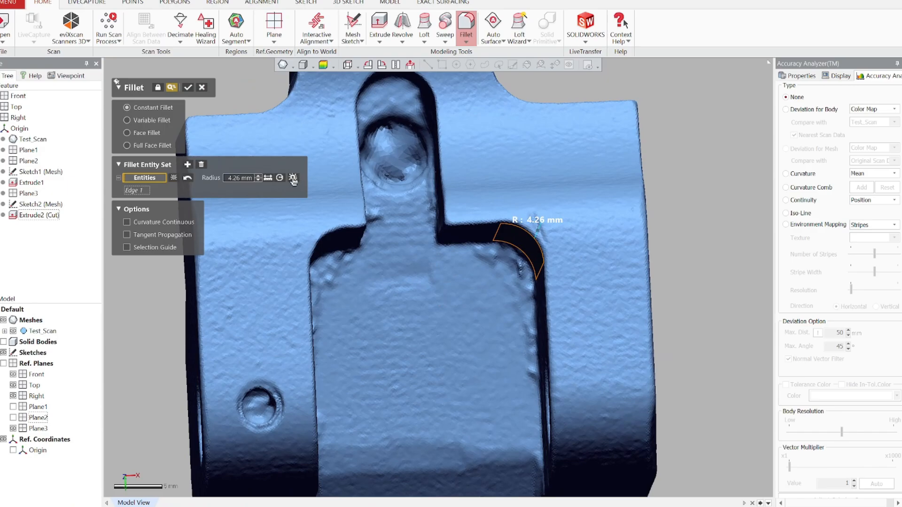
drag(569, 251, 568, 250)
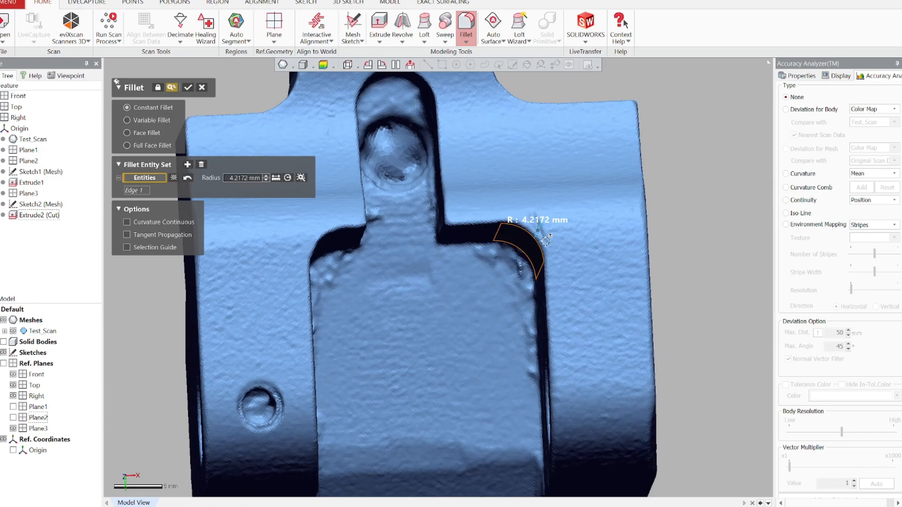
Set the pocket corner fillet's radius to 4.2 mm
right_drag(548, 229, 318, 203)
scroll(526, 257, up, 4)
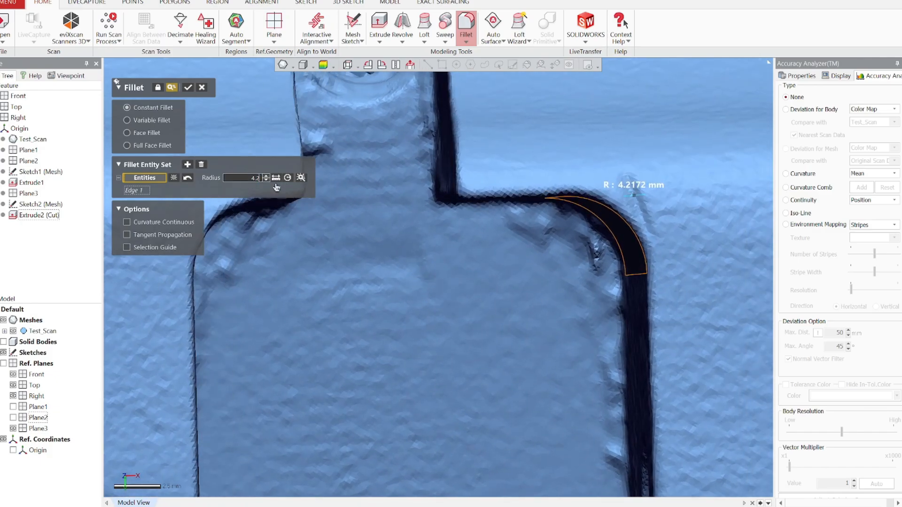
key(Return)
right_drag(535, 282, 479, 274)
scroll(479, 274, down, 4)
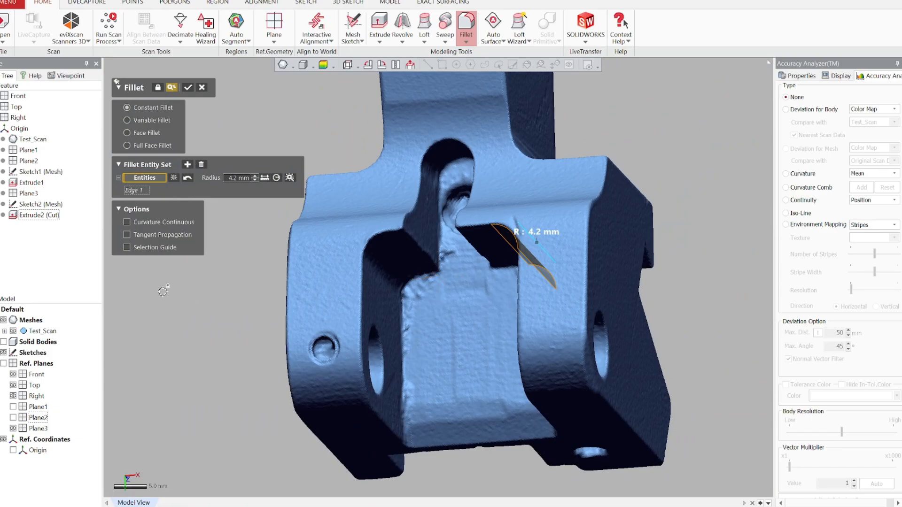
Add the wide pocket's opposite corner edge to the 4.2 mm fillet and apply it after comparing with the scan mesh
click(13, 330)
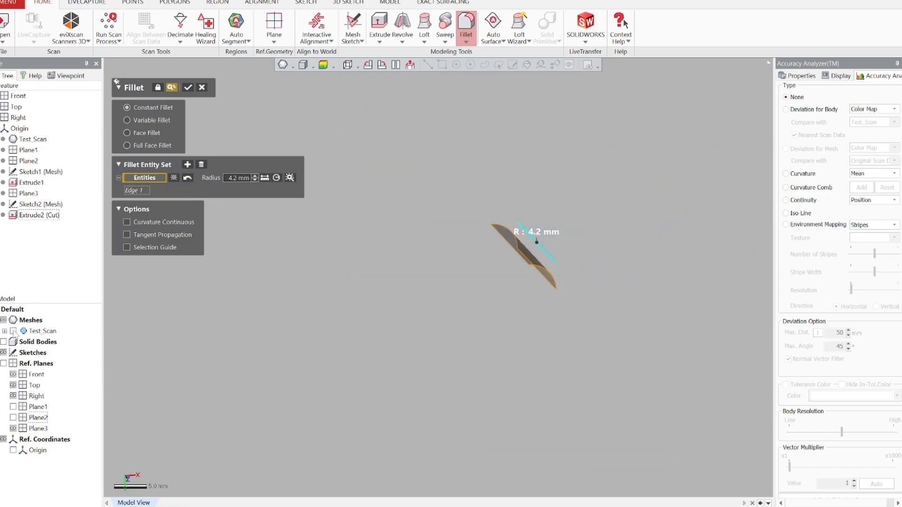
click(4, 342)
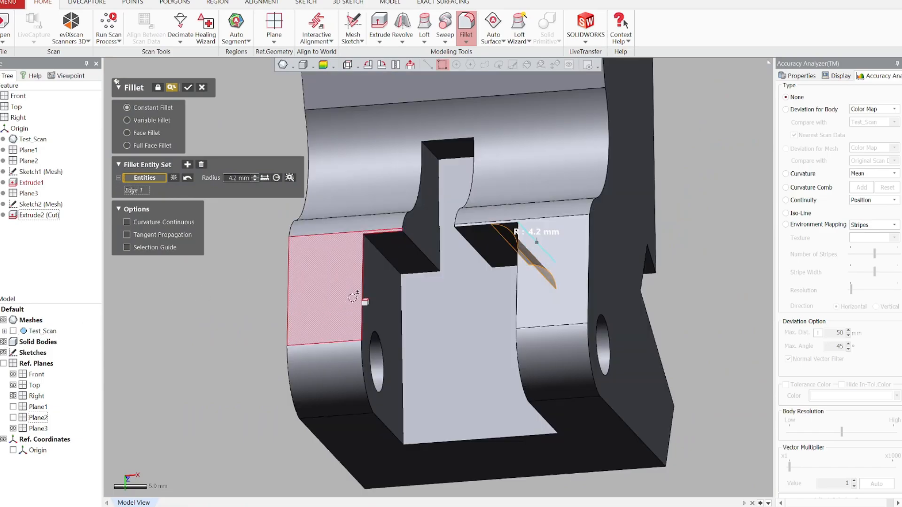
click(374, 245)
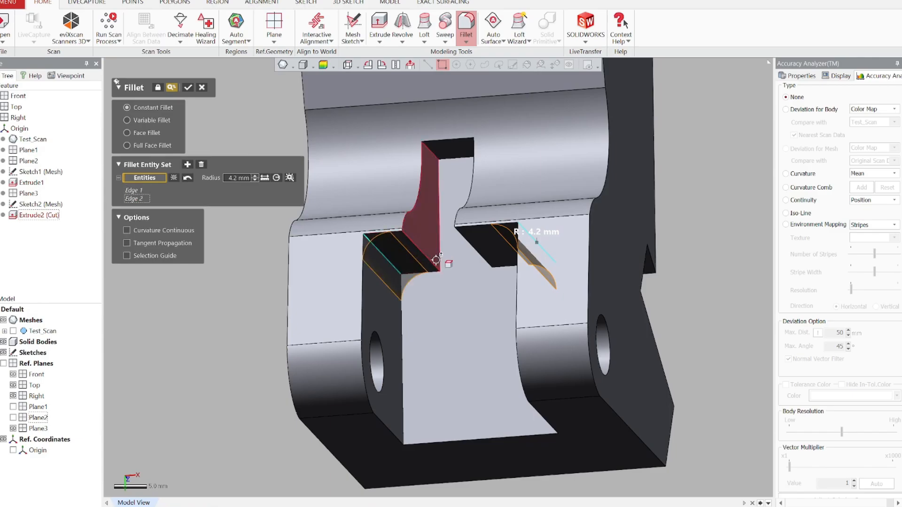
key(ctrl+1)
click(13, 331)
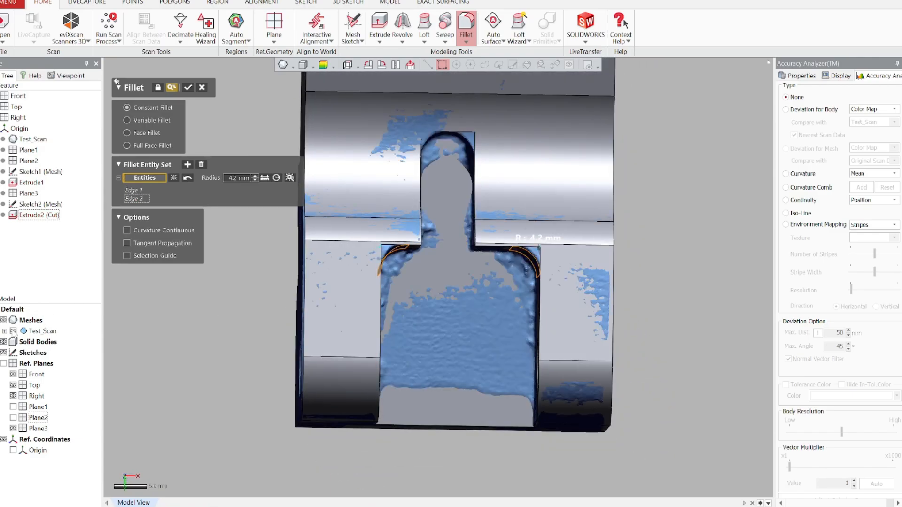
mouse_move(306, 288)
right_down()
mouse_move(306, 301)
mouse_move(303, 291)
right_up()
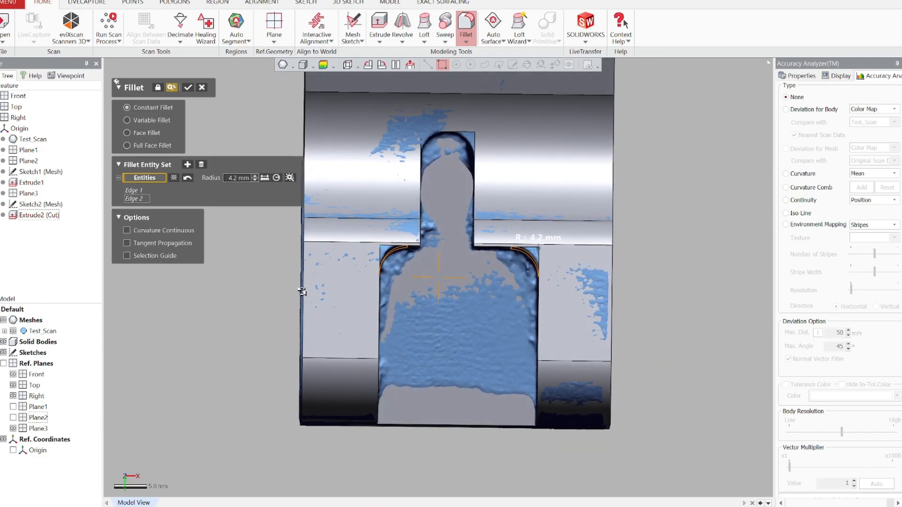
click(188, 89)
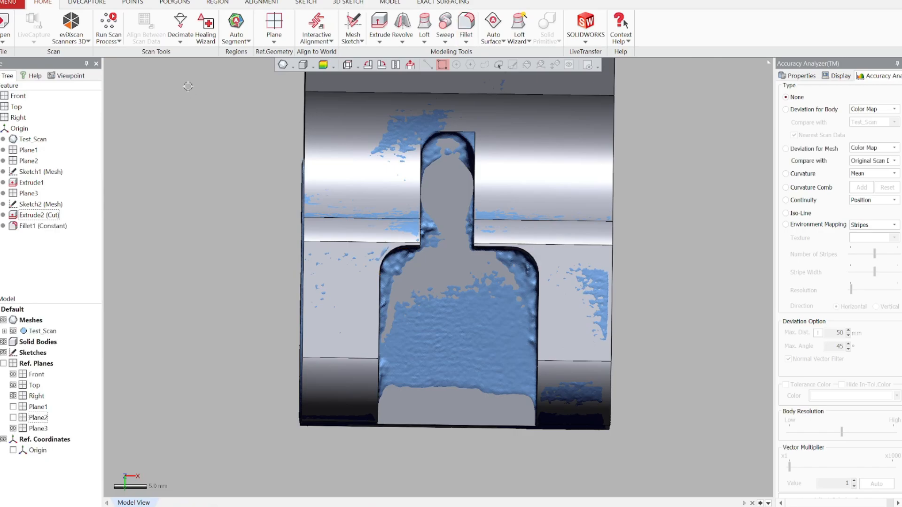
Hide the scan mesh and set up a 4.2 mm constant fillet on both edges at the narrow slot's closed end
right_drag(425, 263, 319, 283)
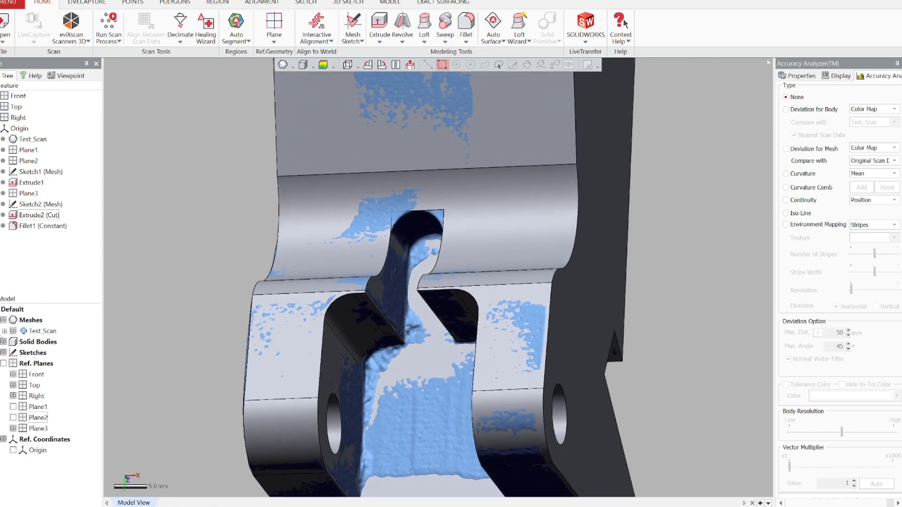
click(13, 331)
scroll(437, 276, up, 3)
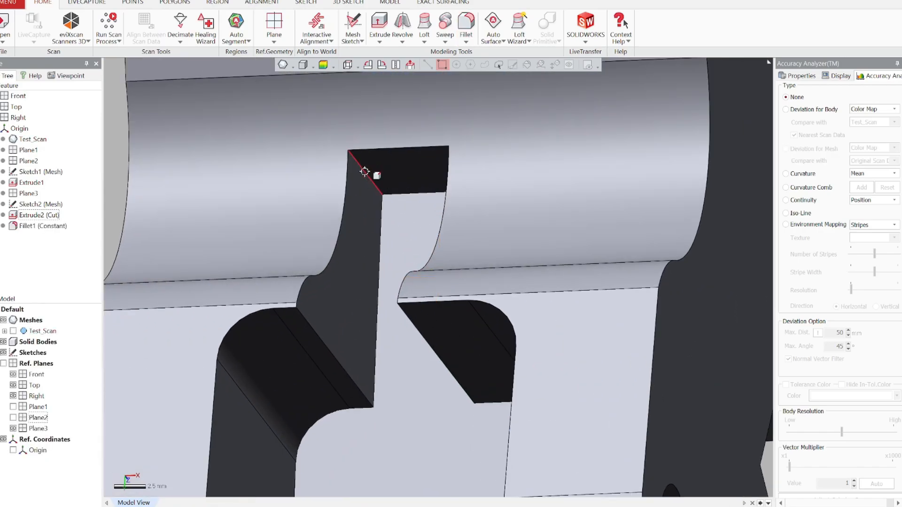
click(365, 171)
right_click(364, 171)
click(375, 145)
right_drag(385, 188, 499, 212)
click(415, 170)
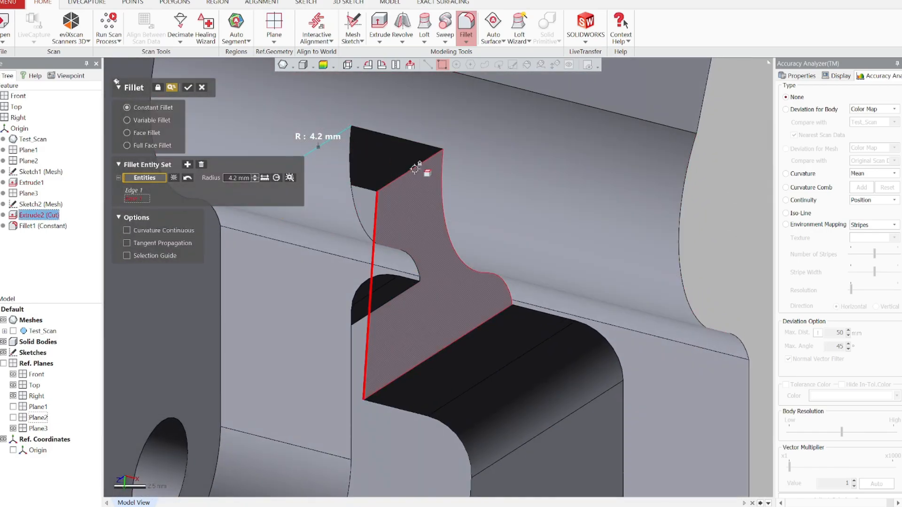
click(187, 180)
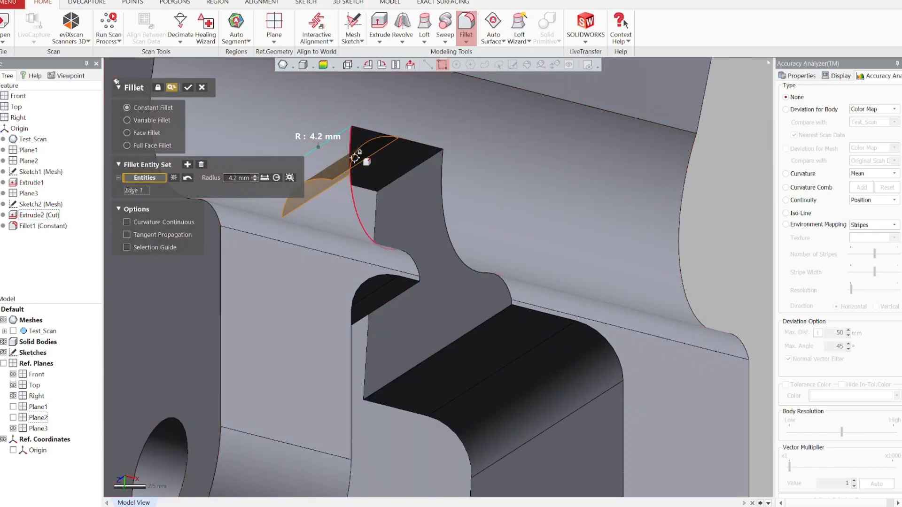
click(413, 169)
right_drag(435, 167, 318, 238)
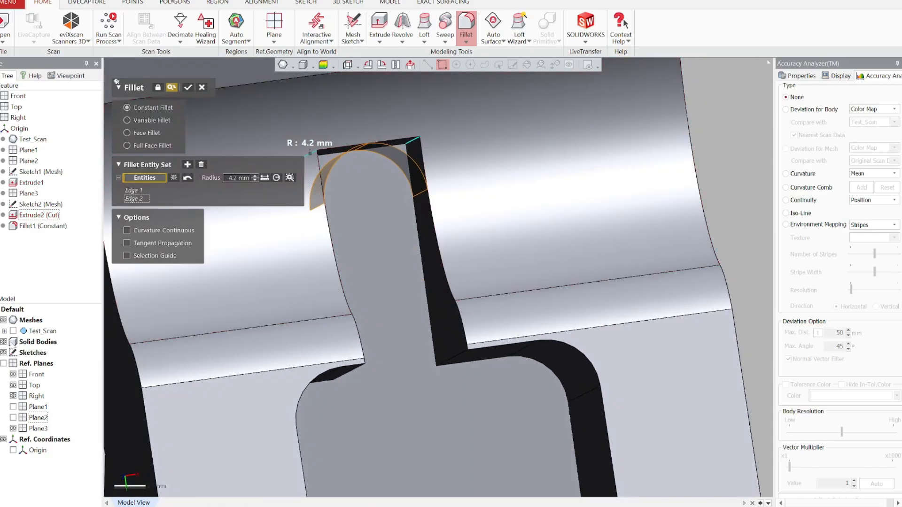
Compare the slot-end fillets with the scan mesh, apply them and show the solid body again
click(4, 342)
click(13, 332)
right_drag(296, 313, 378, 305)
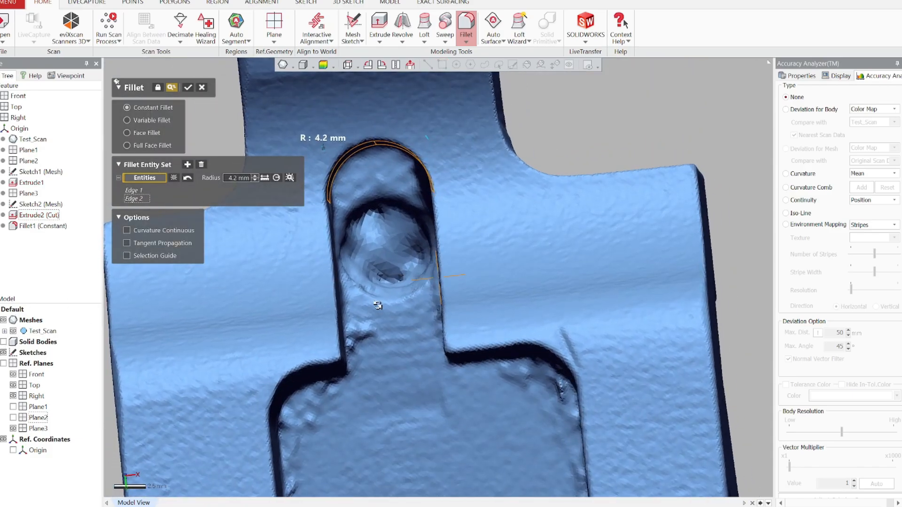
click(188, 89)
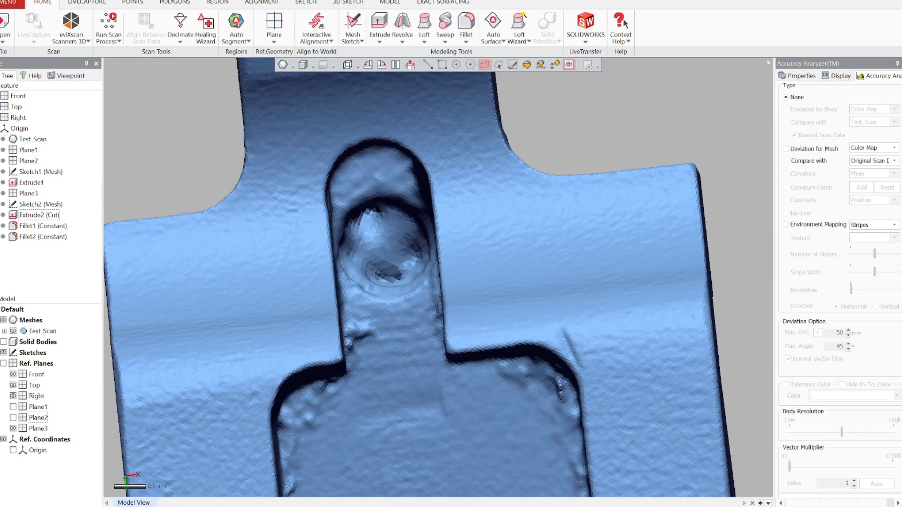
click(3, 342)
scroll(355, 358, down, 5)
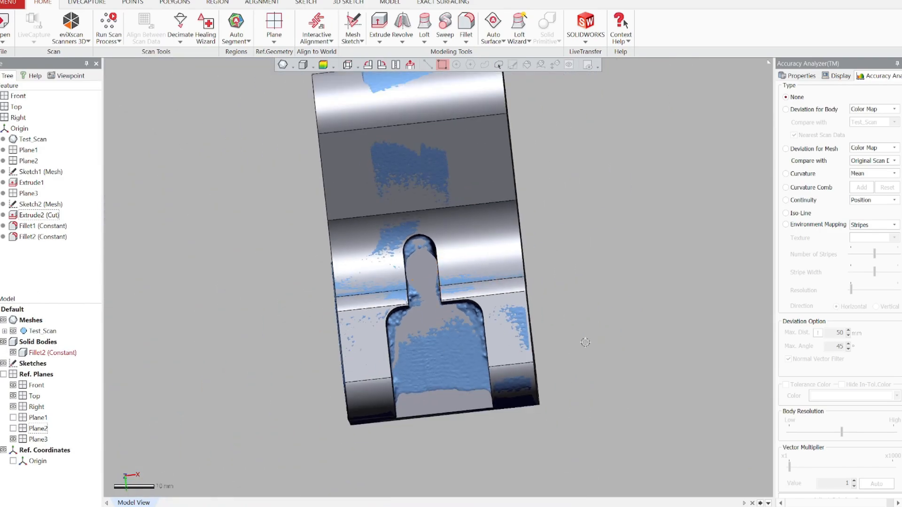
Display the Deviation for Body color map and examine how closely the part's faces match the scan
right_drag(702, 350, 785, 276)
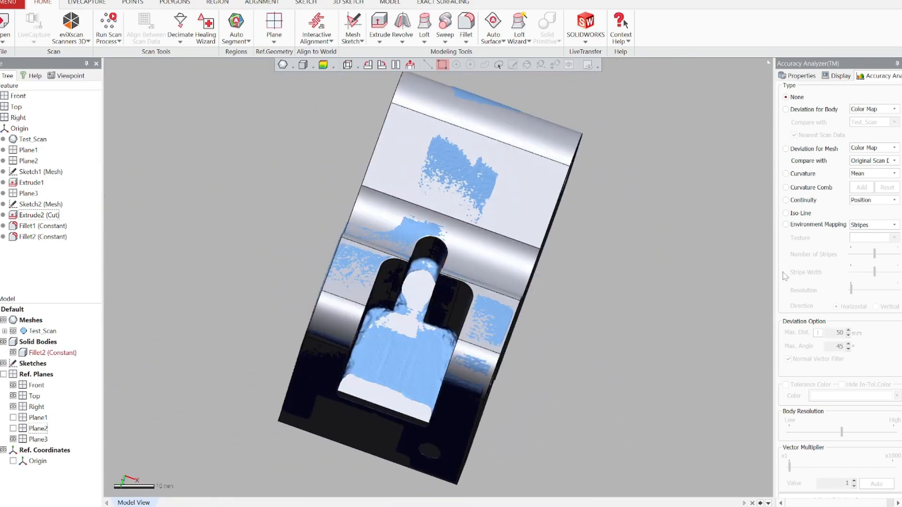
click(786, 109)
right_drag(540, 364, 654, 356)
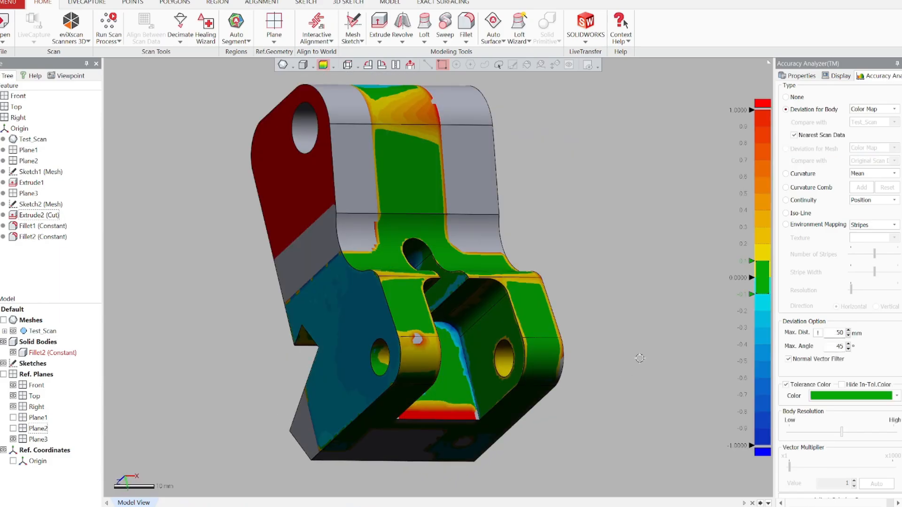
mouse_move(477, 315)
right_down()
mouse_move(512, 357)
mouse_move(644, 316)
mouse_move(558, 392)
mouse_move(432, 275)
mouse_move(520, 451)
mouse_move(443, 366)
mouse_move(606, 460)
right_up()
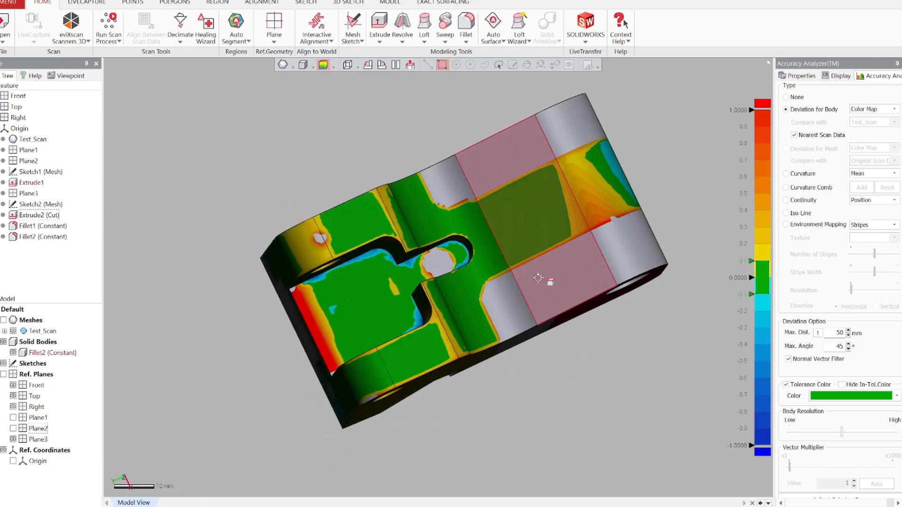
right_drag(533, 256, 425, 255)
Turn off the deviation color map and show the reference planes
click(786, 97)
right_drag(584, 358, 371, 297)
click(4, 375)
right_drag(463, 287, 498, 311)
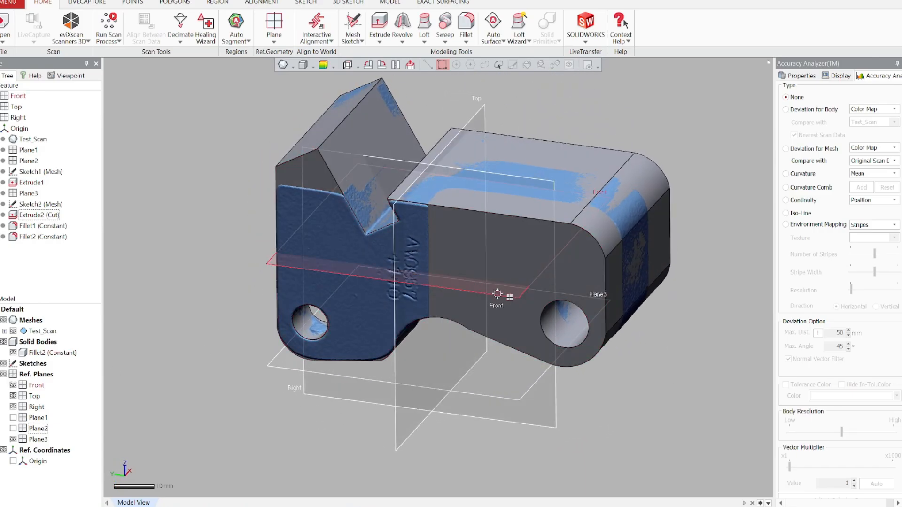
Create a reference plane offset 25 mm above the Front plane
click(497, 293)
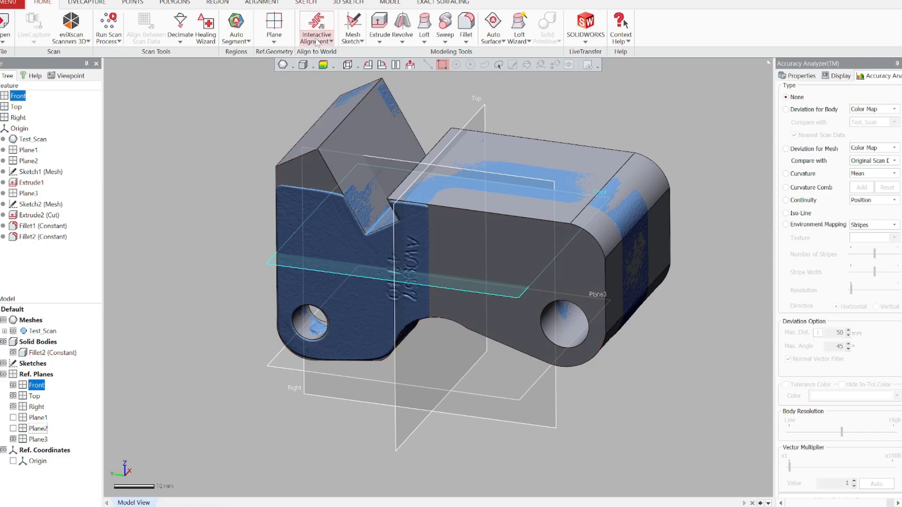
click(276, 32)
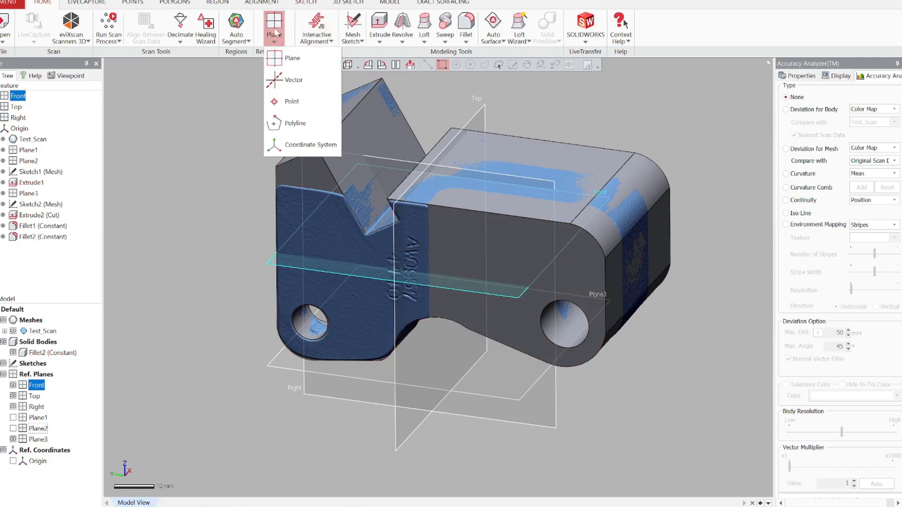
click(289, 58)
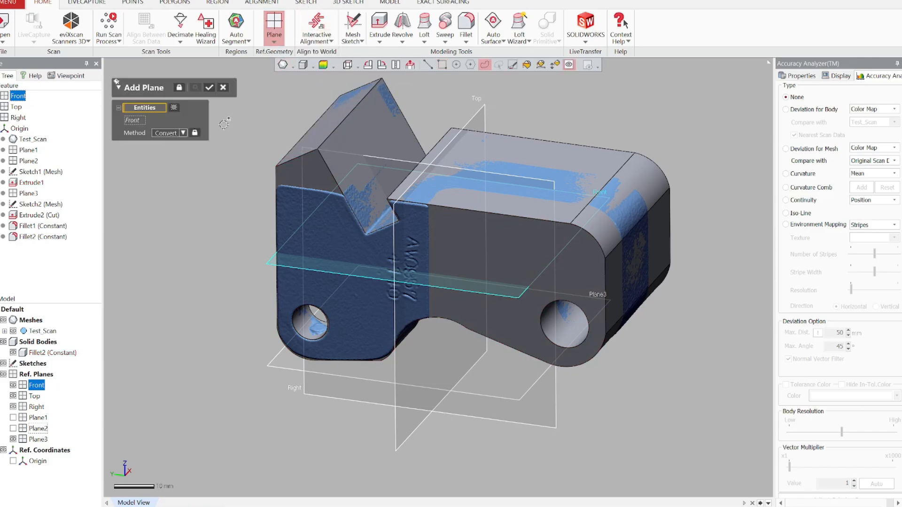
click(184, 134)
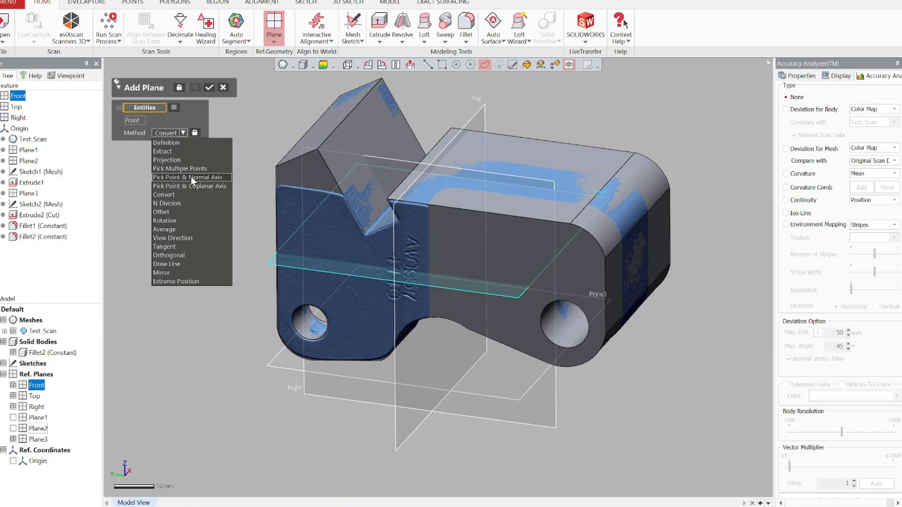
click(162, 212)
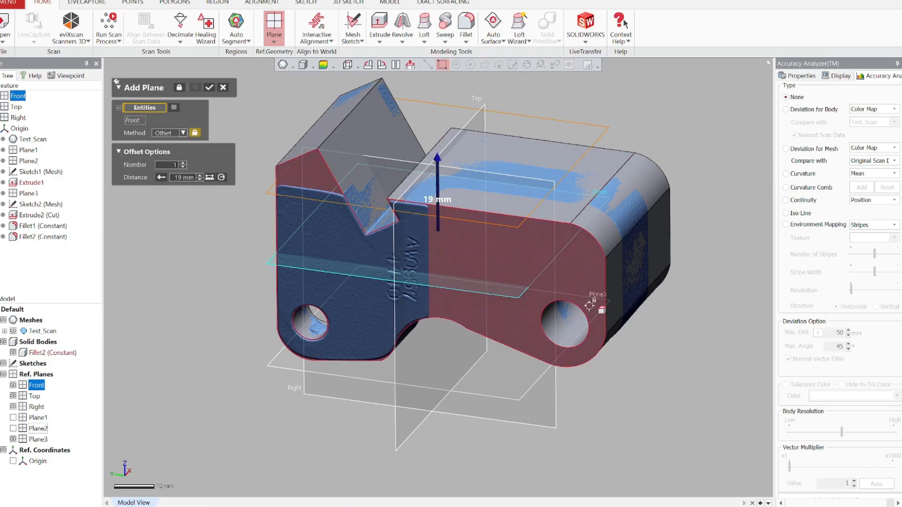
right_drag(596, 296, 490, 262)
drag(429, 147, 419, 122)
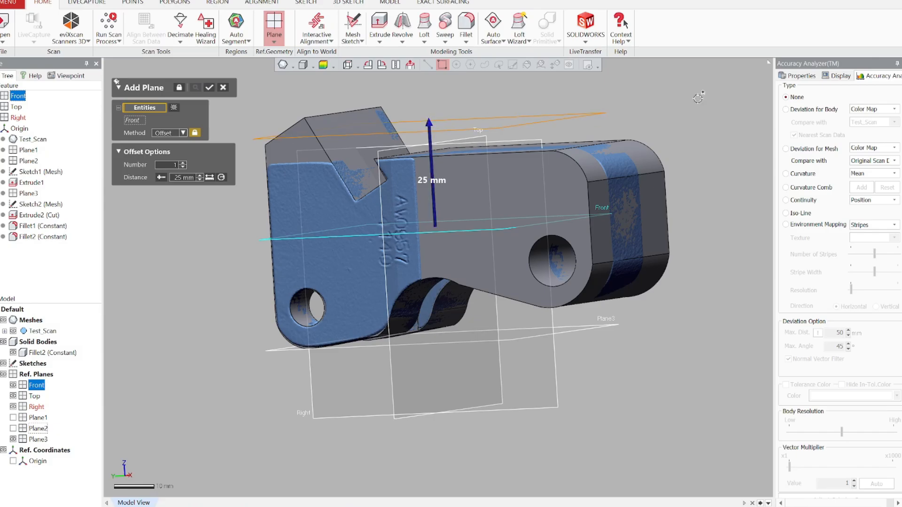
click(210, 87)
Start a mesh sketch on the new offset plane, shifting the section into the part to capture the scan's T-shaped outline
right_drag(430, 94, 562, 158)
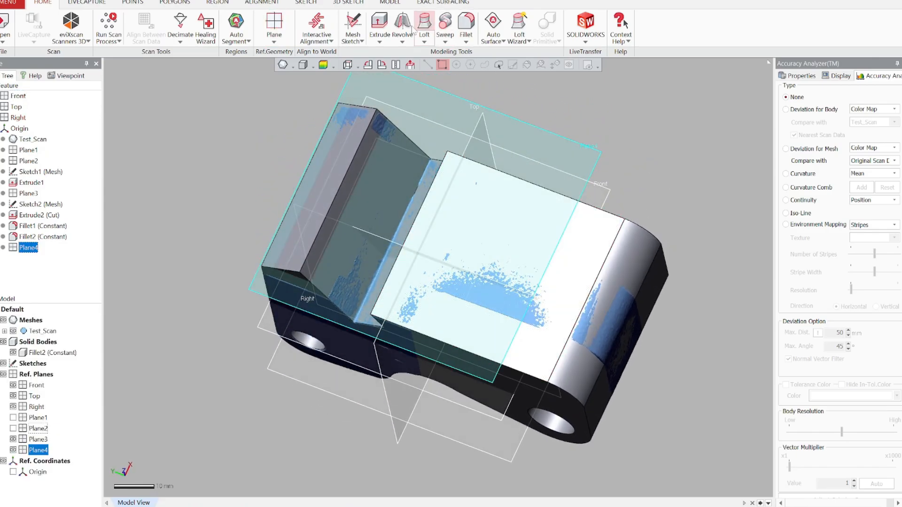
click(360, 25)
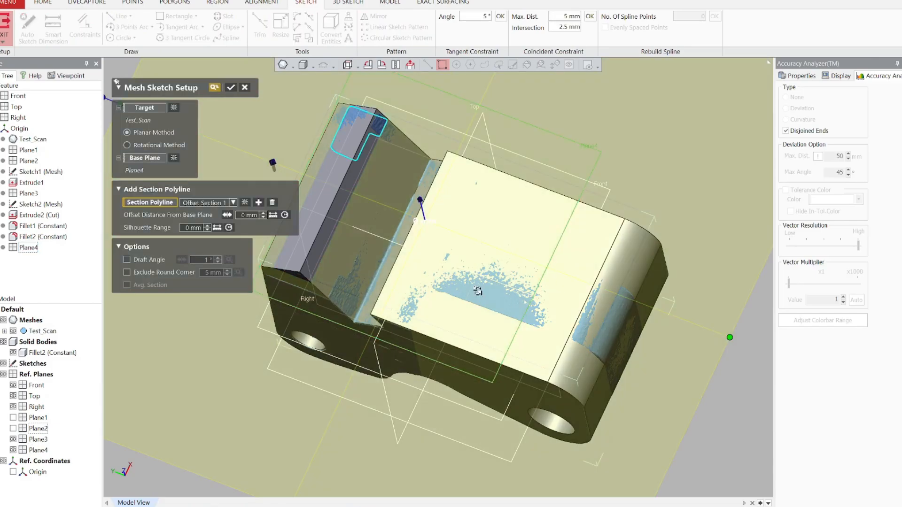
drag(412, 107, 425, 172)
right_drag(515, 156, 505, 326)
click(231, 89)
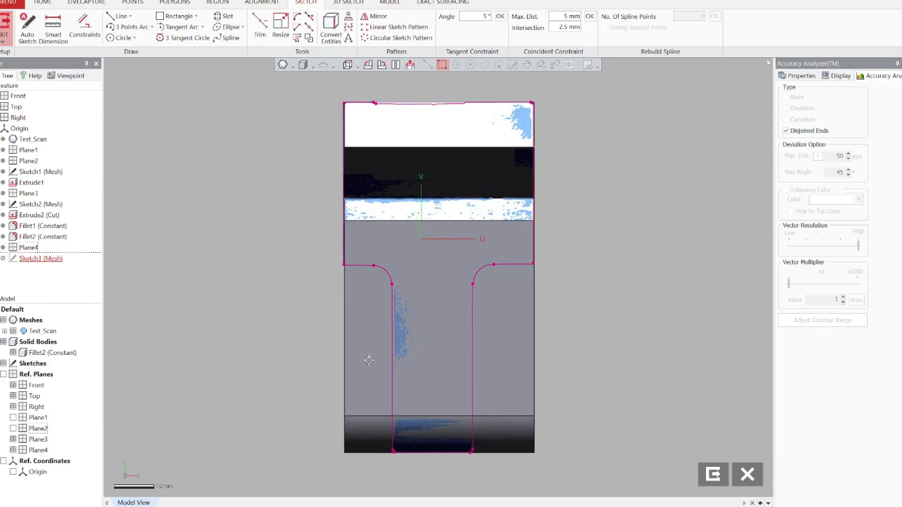
Draw a rectangle about 20 by 42 mm fitted to the narrow stem of the T-shaped outline
click(176, 16)
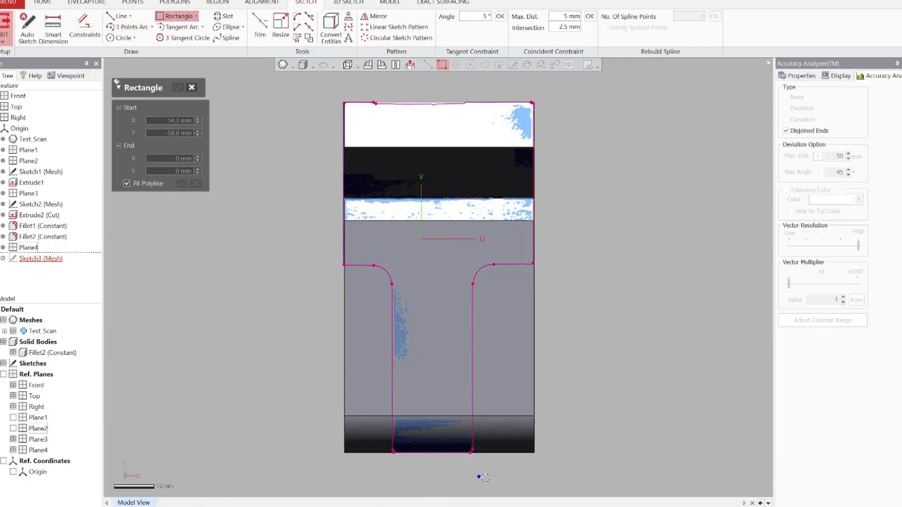
click(531, 487)
click(363, 283)
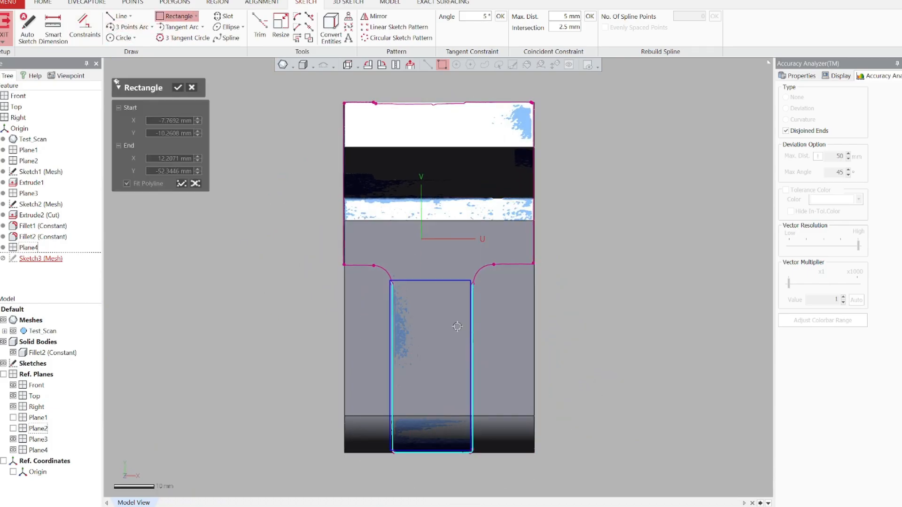
scroll(455, 327, up, 4)
click(178, 88)
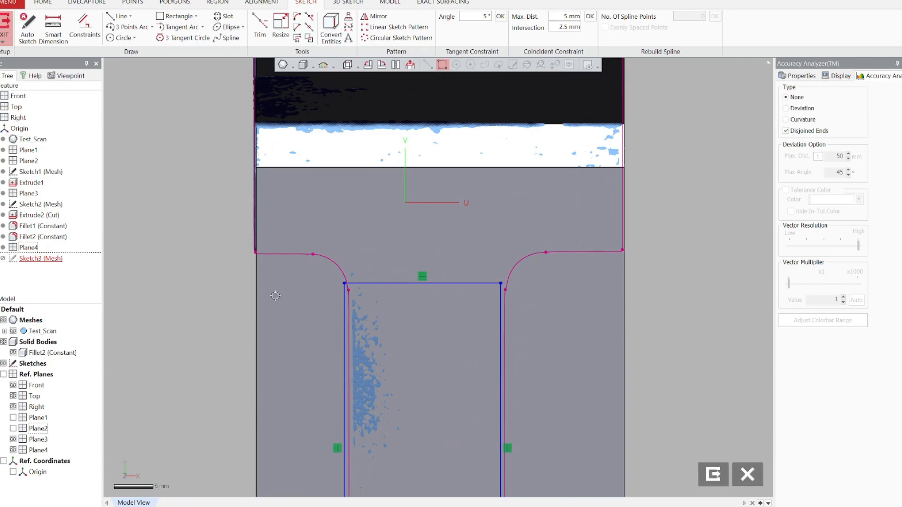
Align the stem rectangle's long sides with the scan outline and extend its inner end up into the wide head
drag(344, 353, 348, 355)
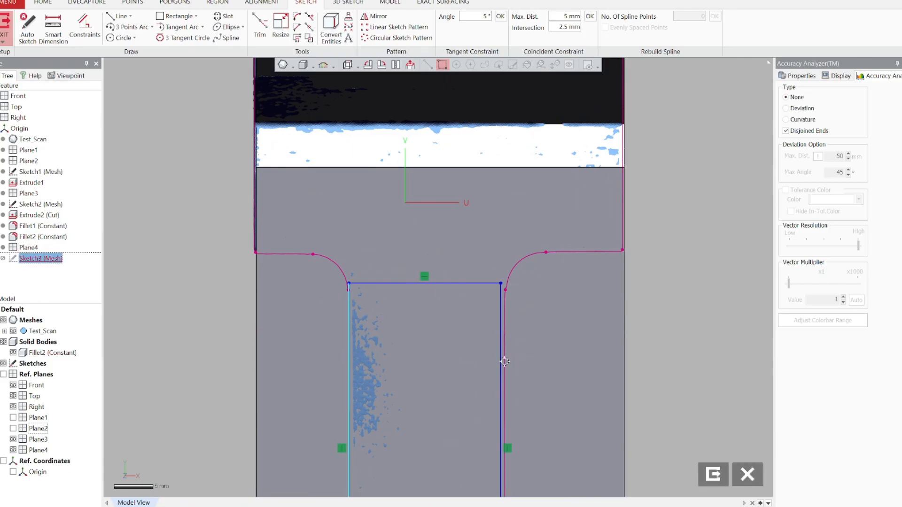
drag(501, 362, 505, 364)
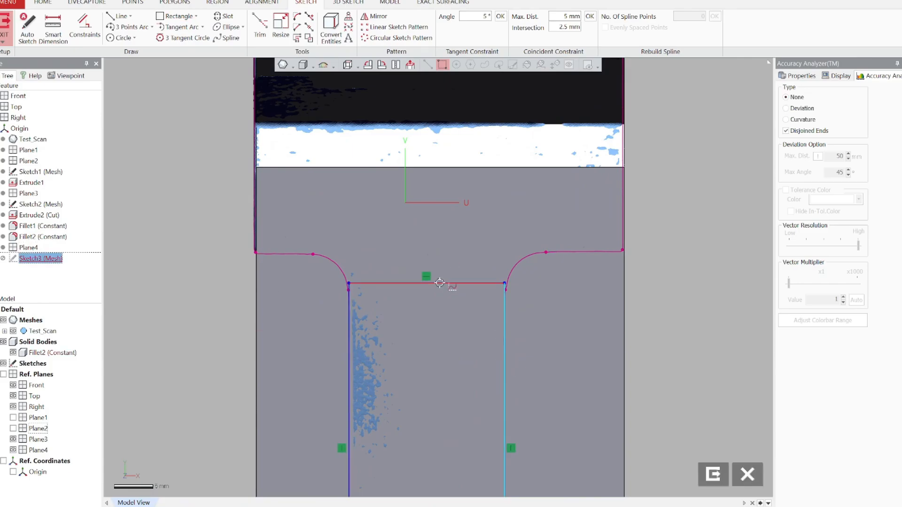
drag(464, 284, 455, 166)
scroll(428, 401, down, 3)
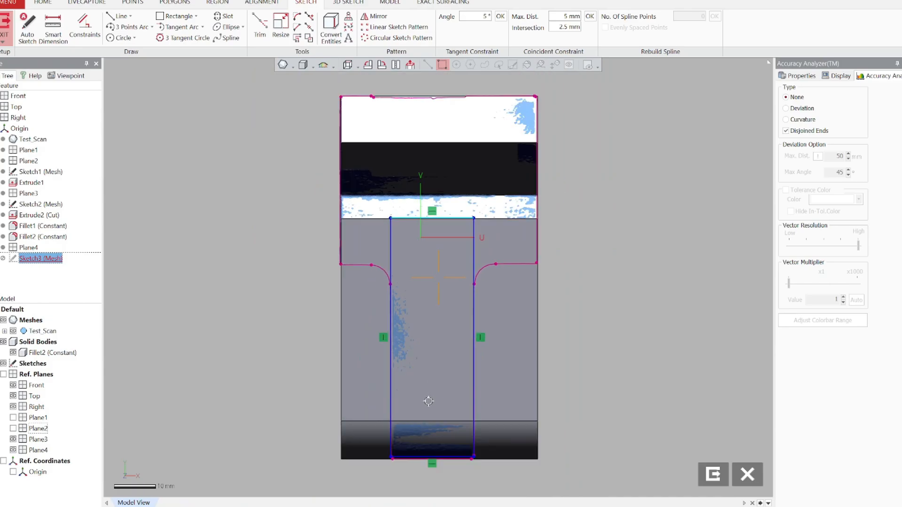
Adjust the stem rectangle's outer short edge to the scan outline at the end of the stem
drag(459, 462, 459, 466)
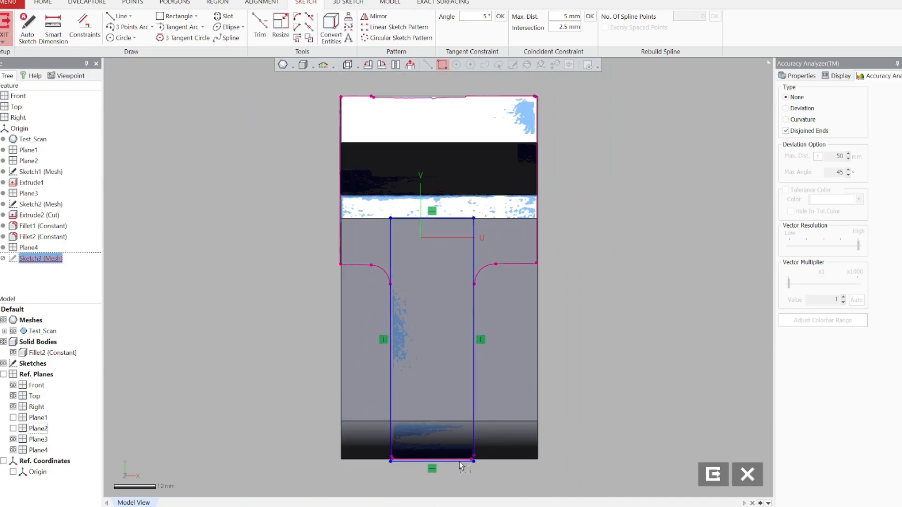
scroll(458, 461, up, 5)
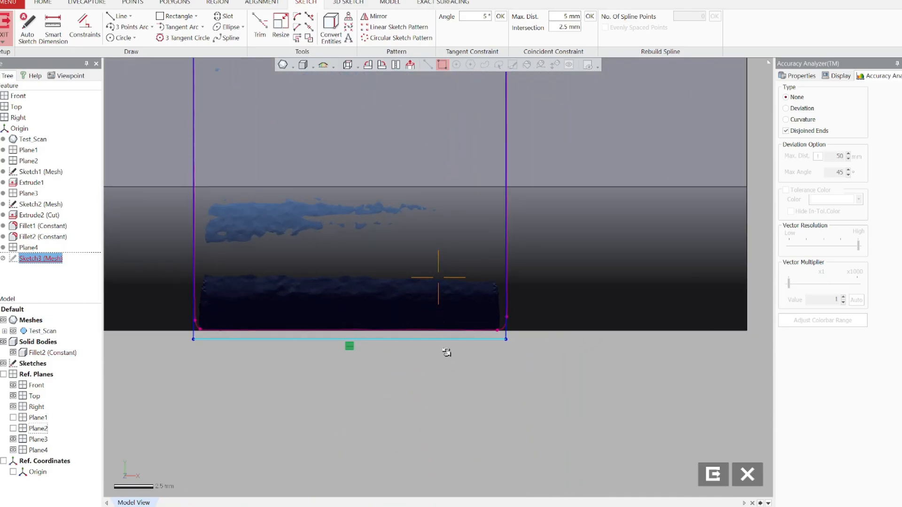
scroll(446, 350, up, 1)
drag(442, 355, 441, 340)
scroll(442, 340, down, 3)
scroll(440, 344, down, 3)
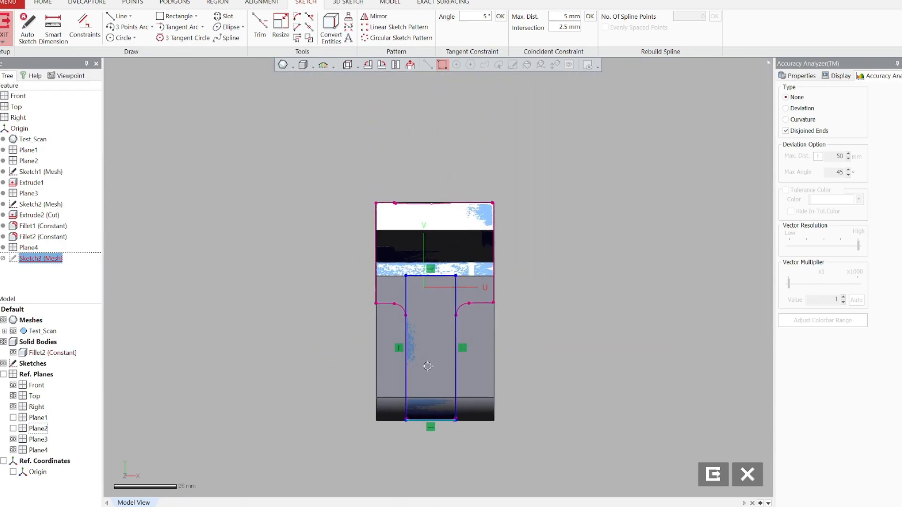
Draw a second rectangle fitted to the wide head of the T-shaped outline
click(175, 16)
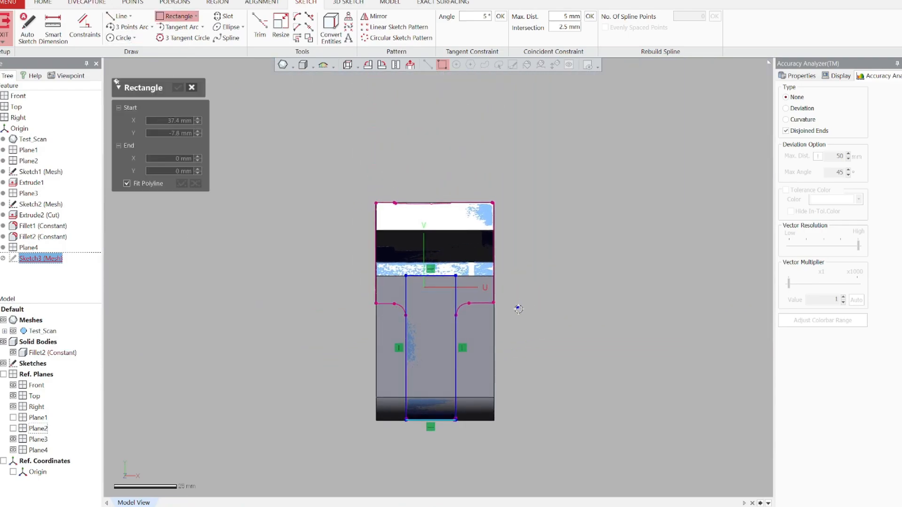
mouse_move(531, 322)
mouse_down()
mouse_move(358, 246)
mouse_move(331, 178)
mouse_up()
click(179, 90)
Align the wide rectangle's lower edge with the outline's shoulders and extend its two sides beyond the body
scroll(437, 324, up, 3)
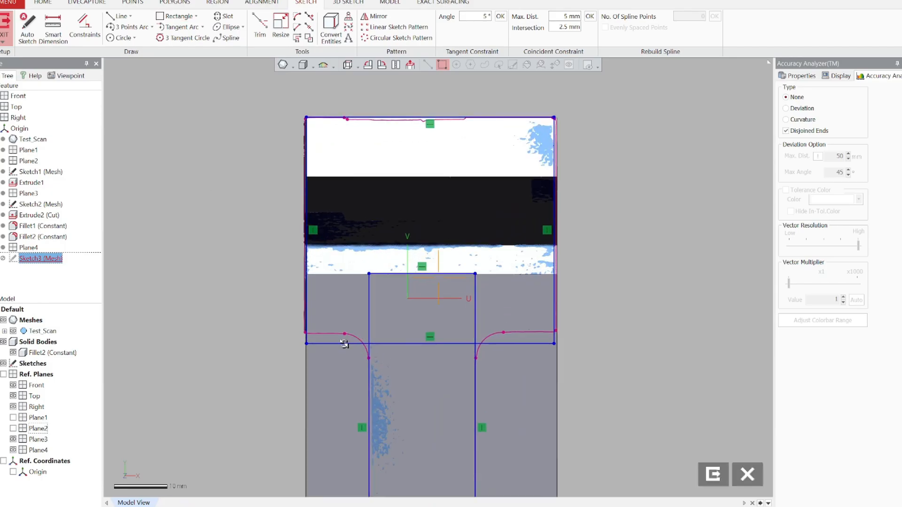
drag(338, 334, 338, 334)
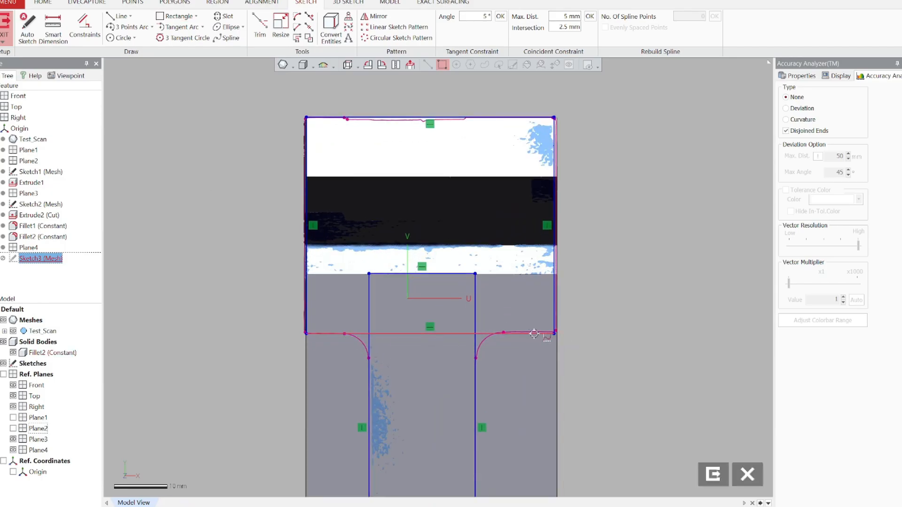
drag(534, 334, 565, 317)
drag(314, 292, 262, 293)
Fit a three-point arc to the scan outline's rounded left corner between the head and the stem
scroll(411, 332, up, 3)
middle_drag(411, 332, 451, 177)
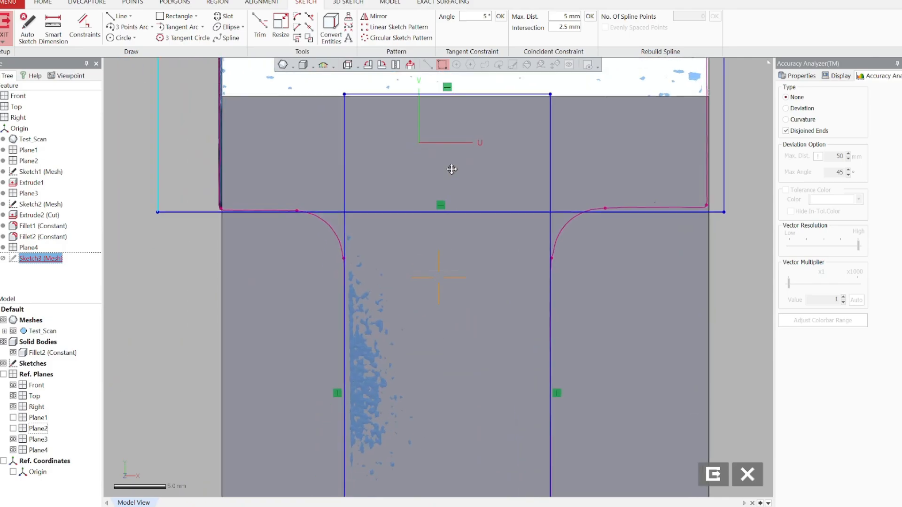
scroll(252, 153, up, 2)
click(130, 27)
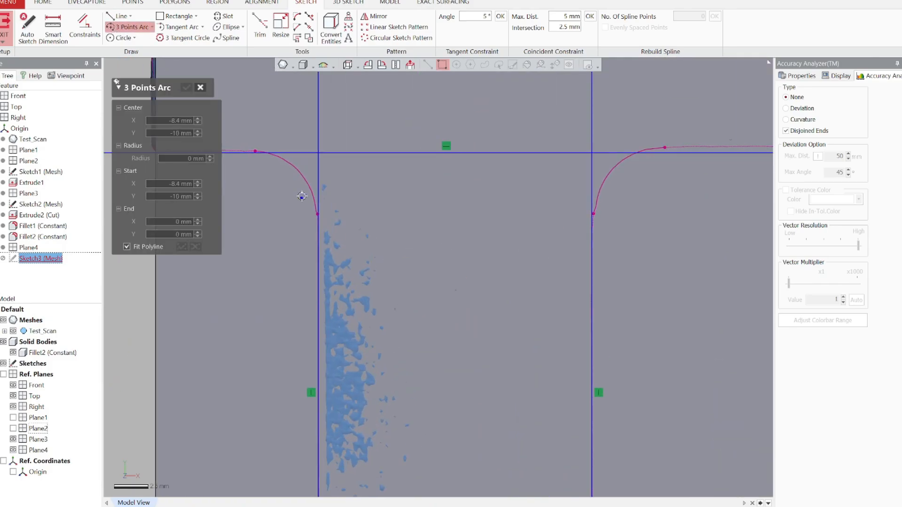
click(290, 165)
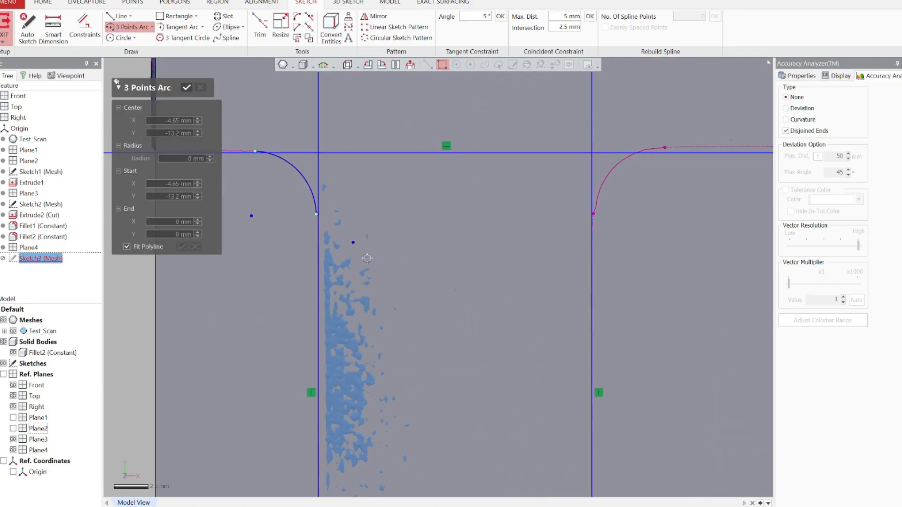
scroll(307, 231, up, 3)
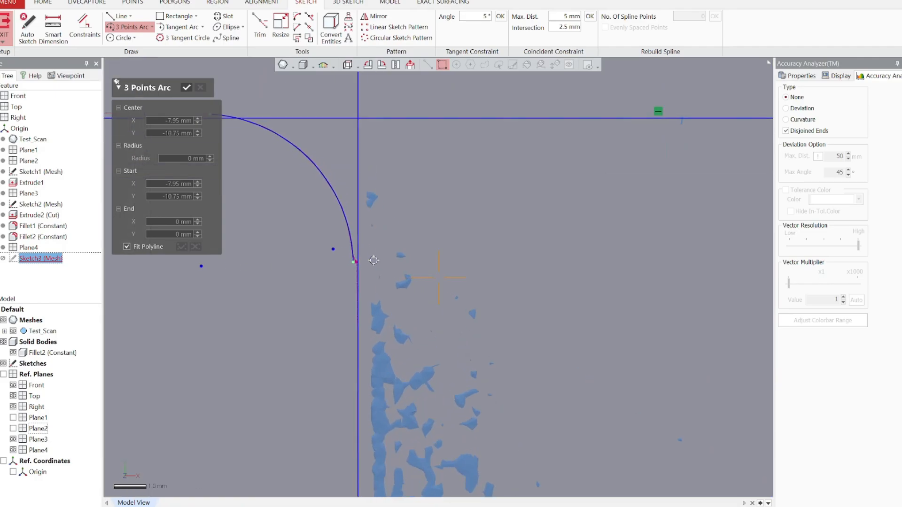
click(187, 89)
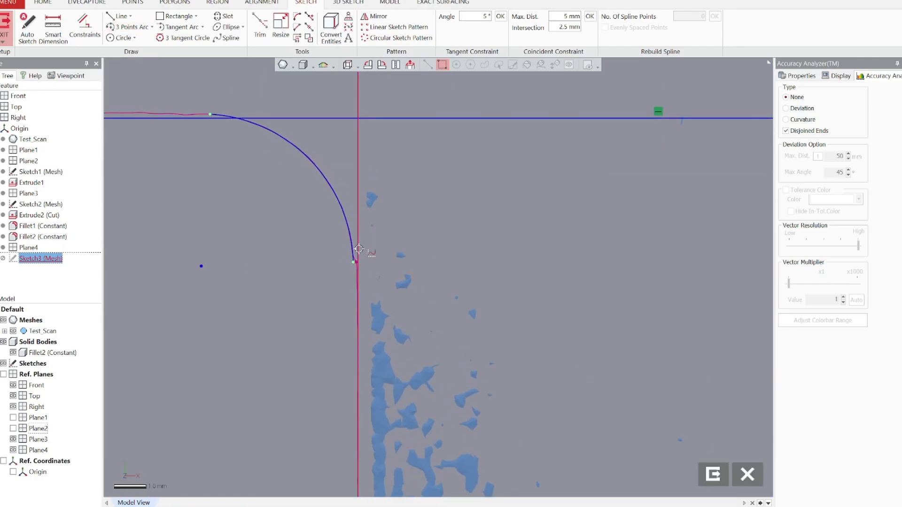
Attach the left arc's lower end to the stem rectangle's side and reshape the arc to follow the scan outline
drag(357, 267, 358, 302)
drag(339, 182, 333, 192)
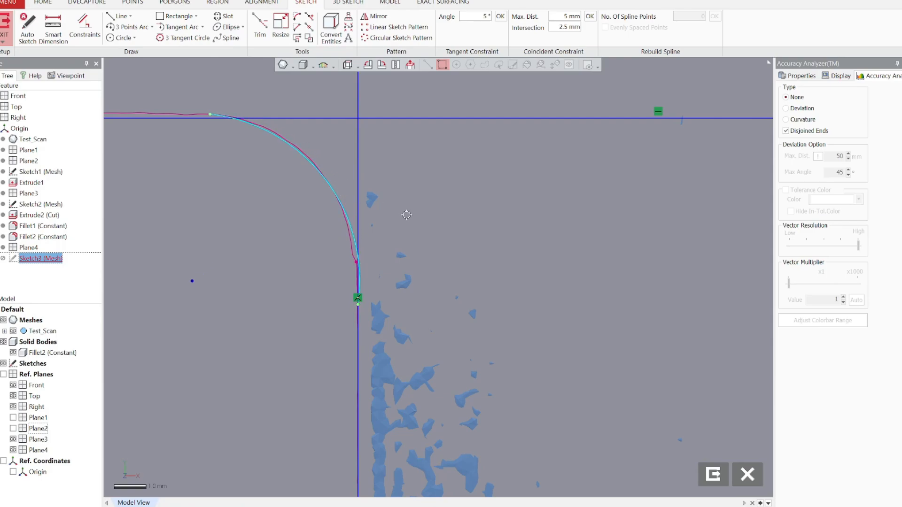
scroll(410, 218, down, 3)
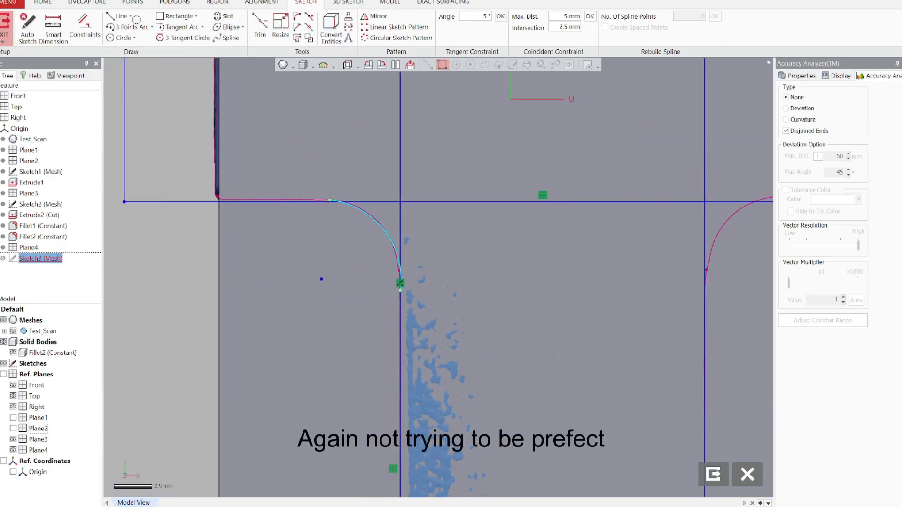
Trim the left arc's overhang where it crosses the wide rectangle's lower edge
click(265, 27)
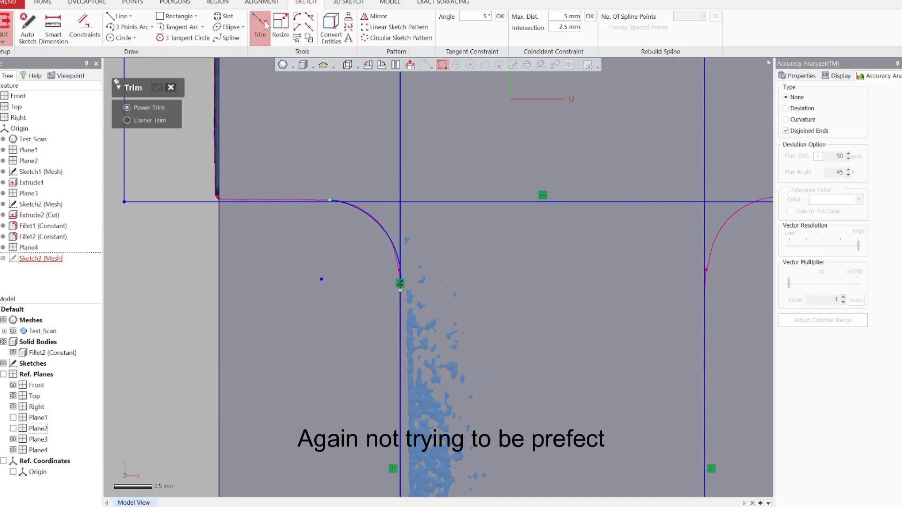
scroll(433, 275, up, 5)
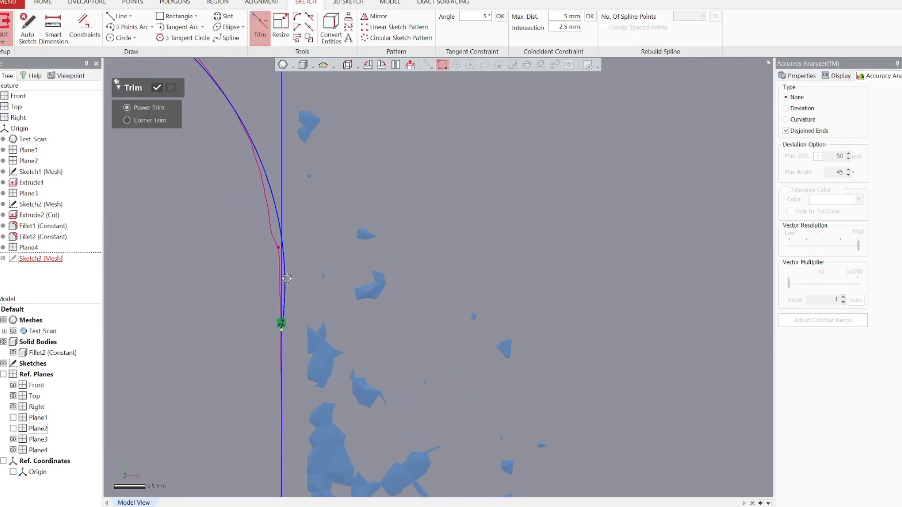
scroll(362, 295, down, 7)
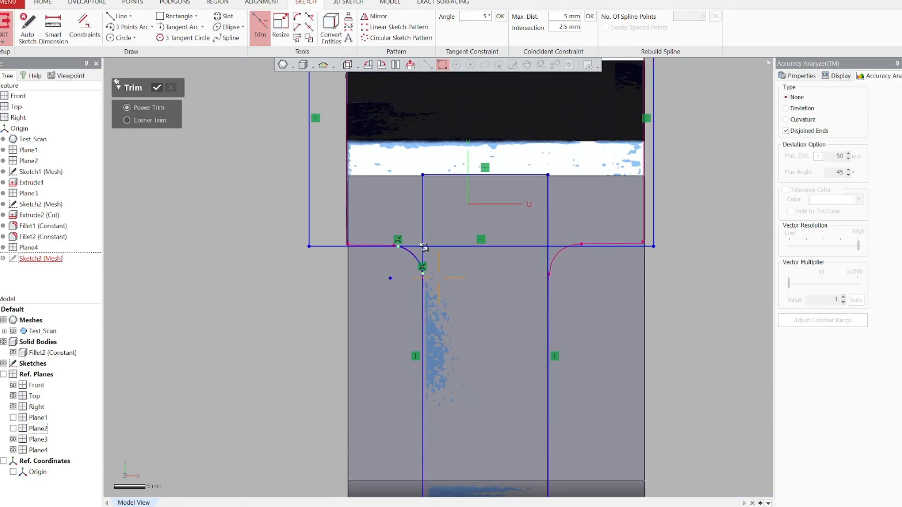
click(163, 85)
Fit a three-point arc to the scan outline's rounded right corner between the head and the stem
scroll(507, 221, up, 2)
mouse_move(519, 209)
middle_down()
mouse_move(312, 221)
mouse_move(403, 222)
middle_up()
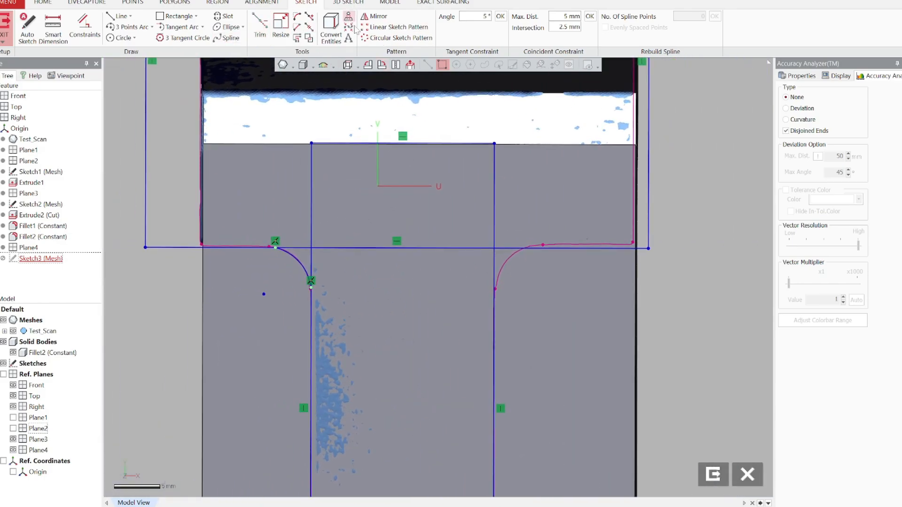
scroll(517, 195, up, 2)
click(128, 27)
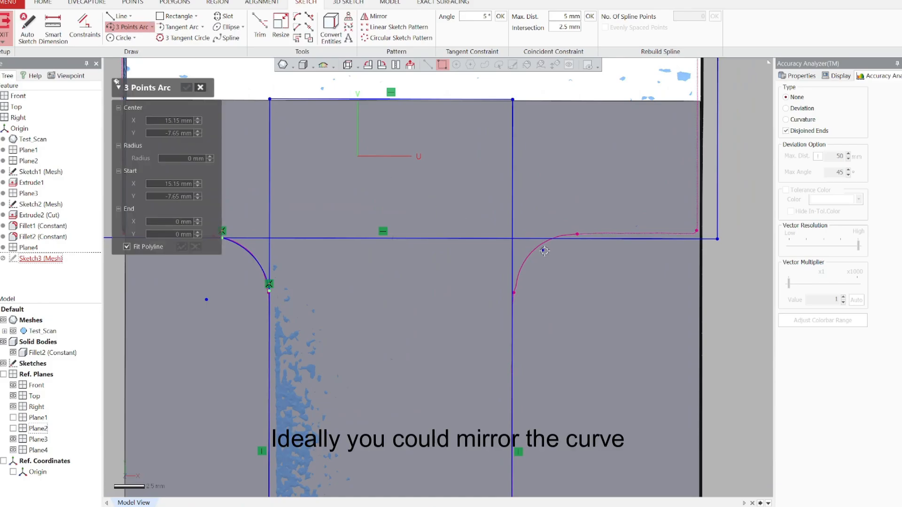
click(538, 246)
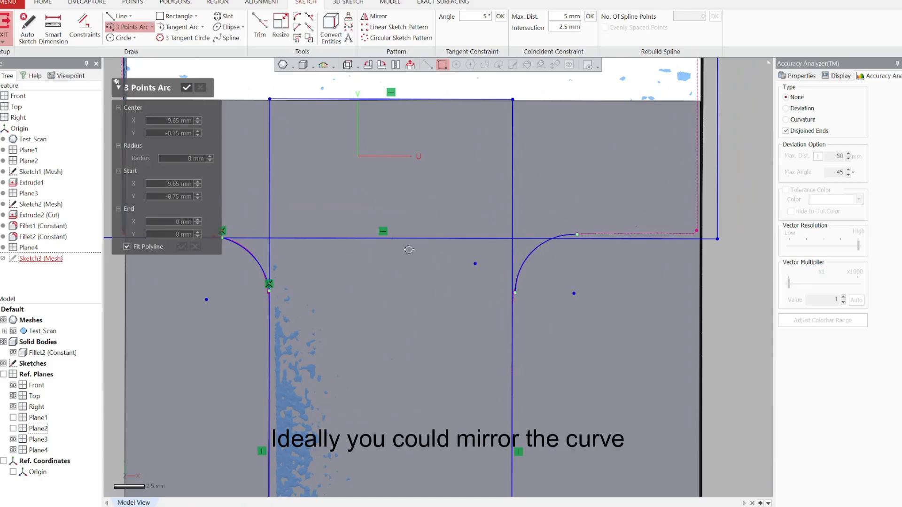
click(187, 89)
Attach the right arc's lower end to the stem's side, reshape the arc to the scan outline, and trim its overhang
scroll(554, 287, up, 2)
mouse_move(554, 301)
mouse_down()
mouse_move(545, 334)
mouse_move(545, 324)
mouse_up()
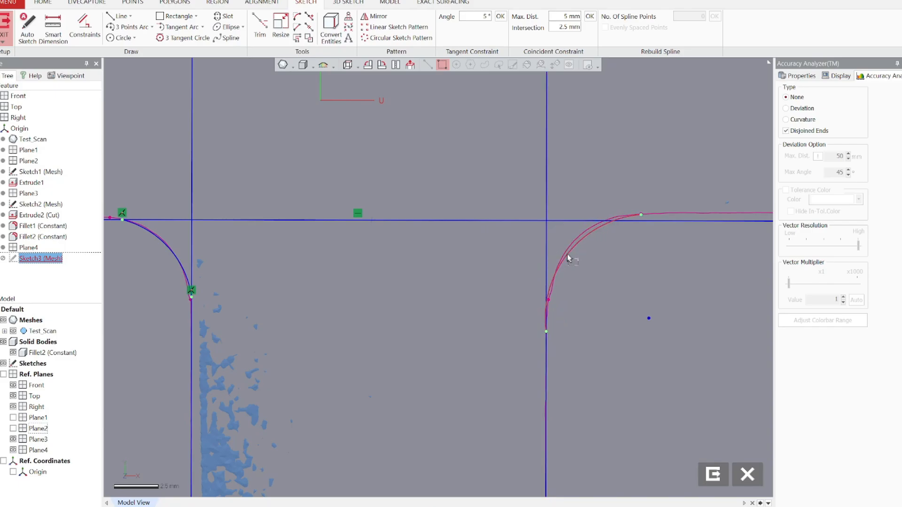
drag(567, 254, 566, 252)
click(260, 27)
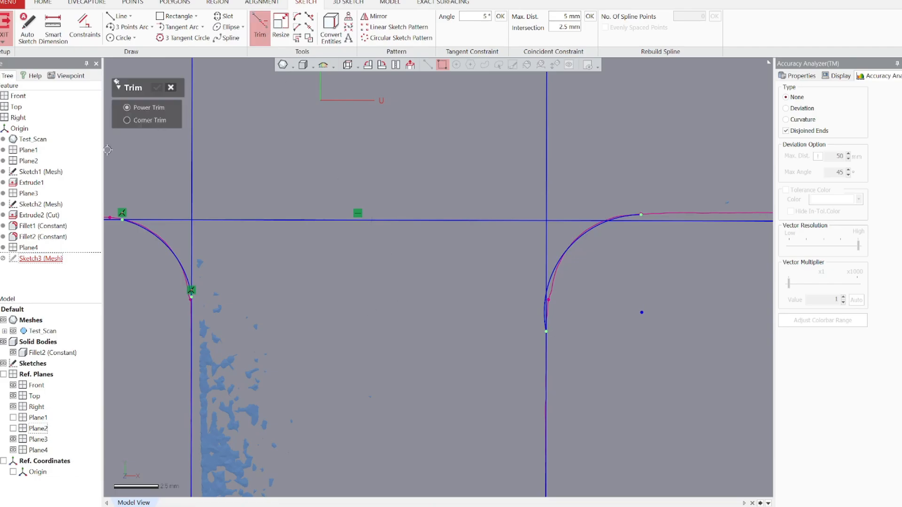
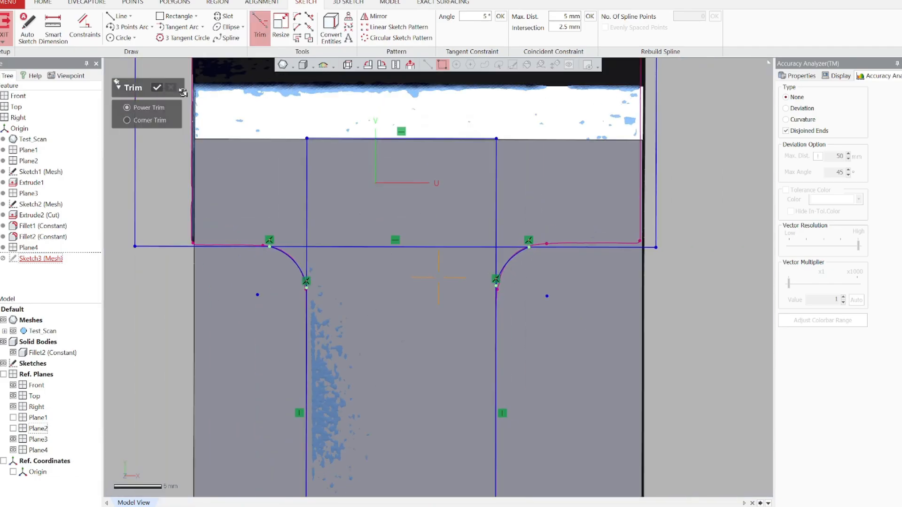
click(157, 88)
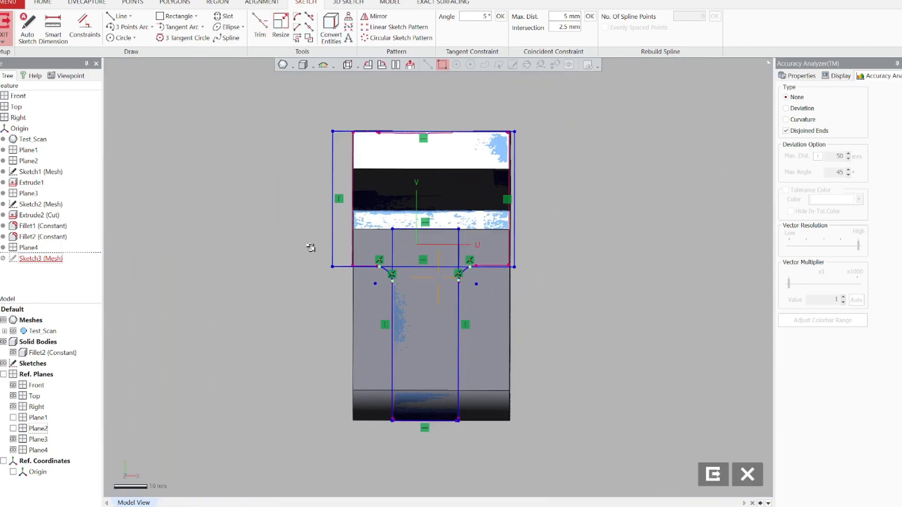
Draw connected lines around the lower half of the part, joining the wide rectangle's two lower corners, and finish the sketch
click(125, 16)
click(331, 266)
click(235, 266)
click(232, 480)
click(593, 487)
click(600, 260)
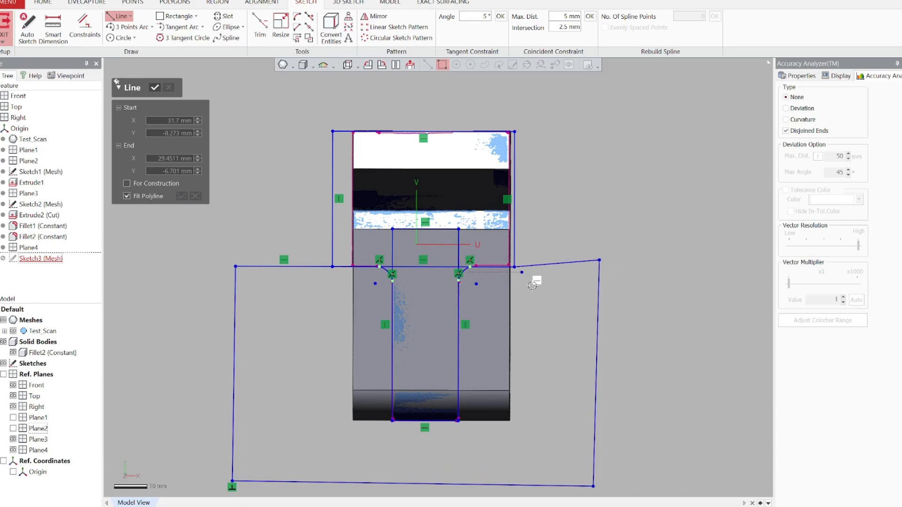
click(515, 267)
key(Escape)
click(713, 474)
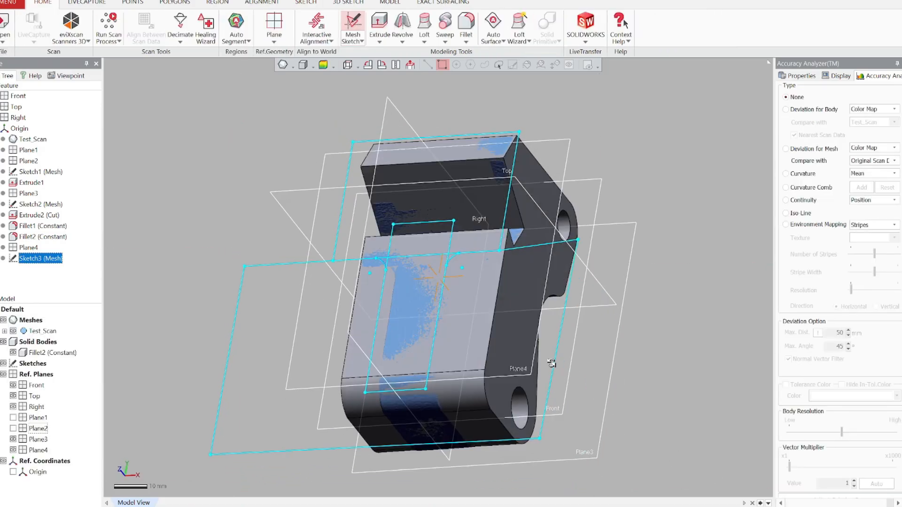
Extrude the closed region around the stem 73 mm through the body as a cut
click(379, 26)
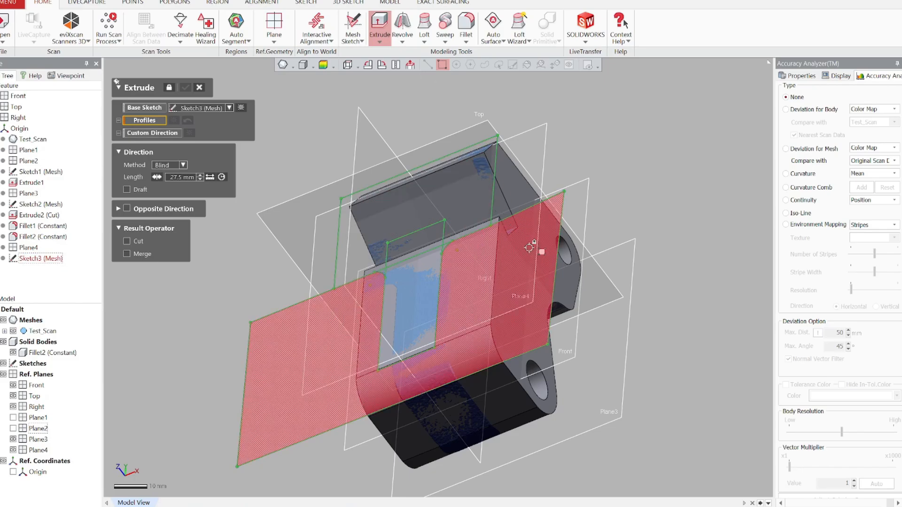
click(529, 236)
right_drag(394, 293, 469, 218)
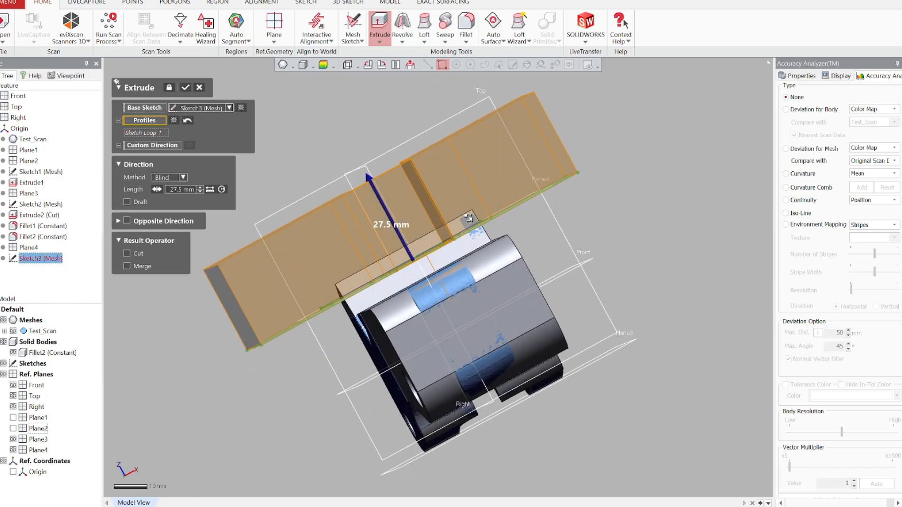
drag(368, 180, 529, 477)
click(127, 254)
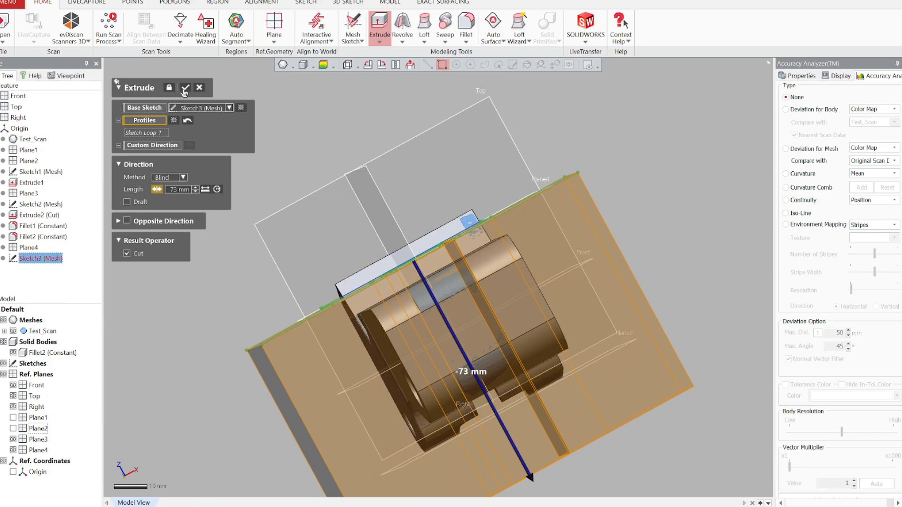
click(185, 92)
right_drag(232, 141, 515, 232)
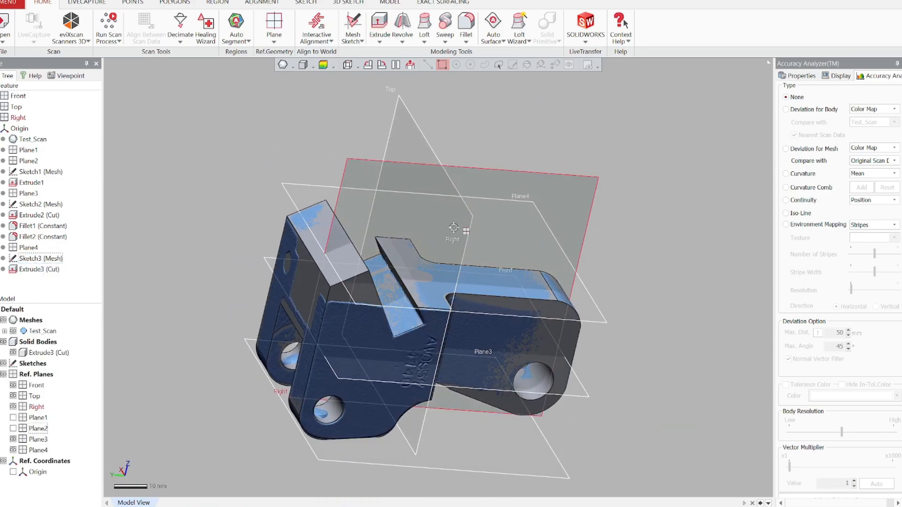
Hide the reference planes and inspect the body's colour-map deviation from the scan around the head
click(3, 374)
click(786, 109)
right_drag(686, 295, 506, 203)
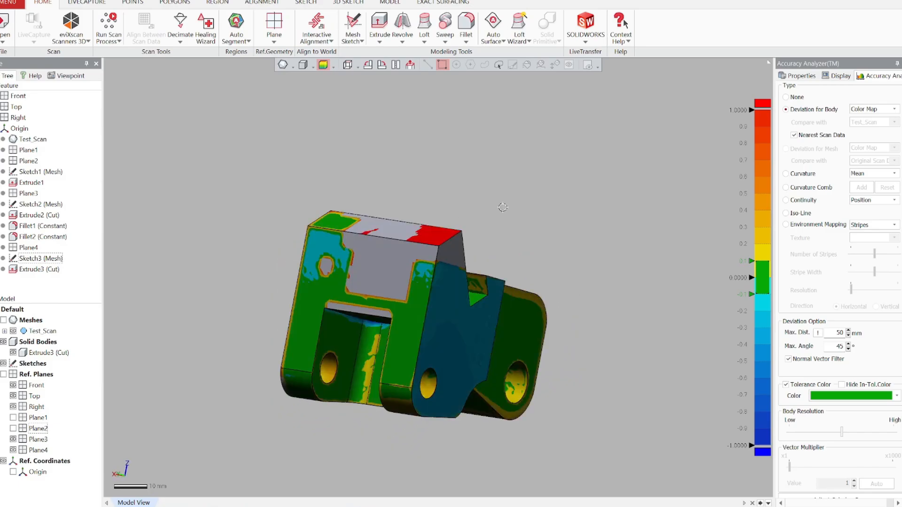
right_drag(373, 228, 391, 404)
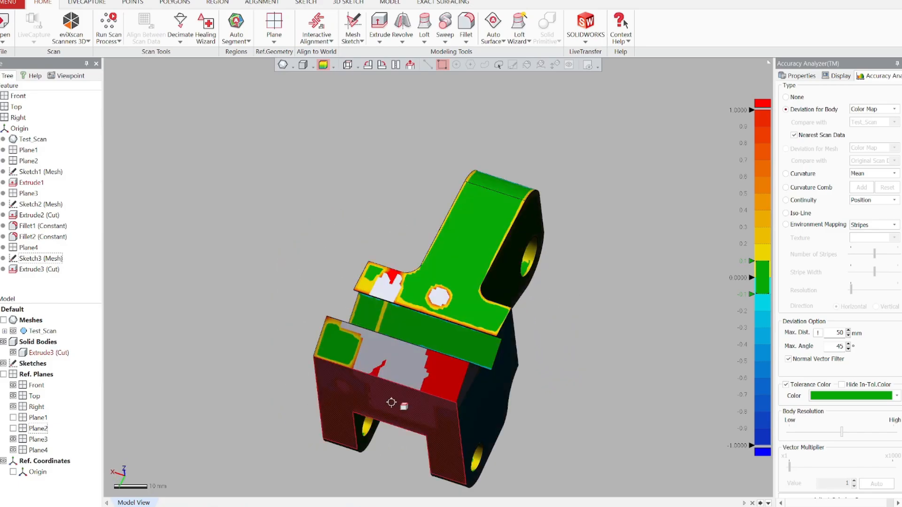
mouse_move(389, 357)
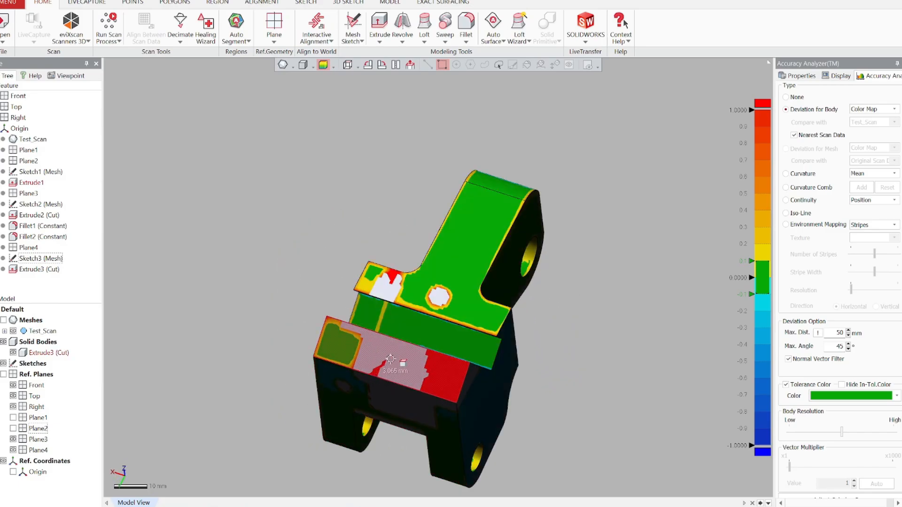
click(792, 98)
Start a mesh sketch on the body's lettered side face with the section offset 5 mm from it
right_drag(590, 338, 449, 283)
click(376, 272)
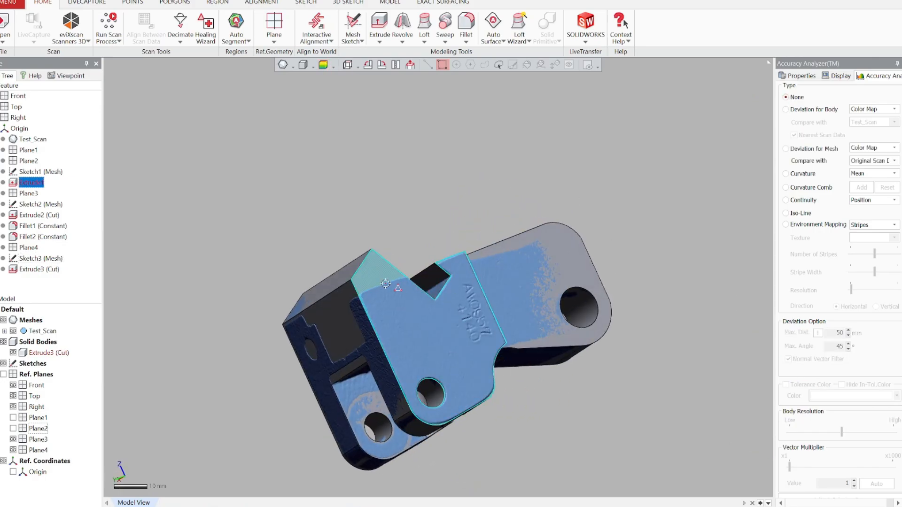
click(353, 24)
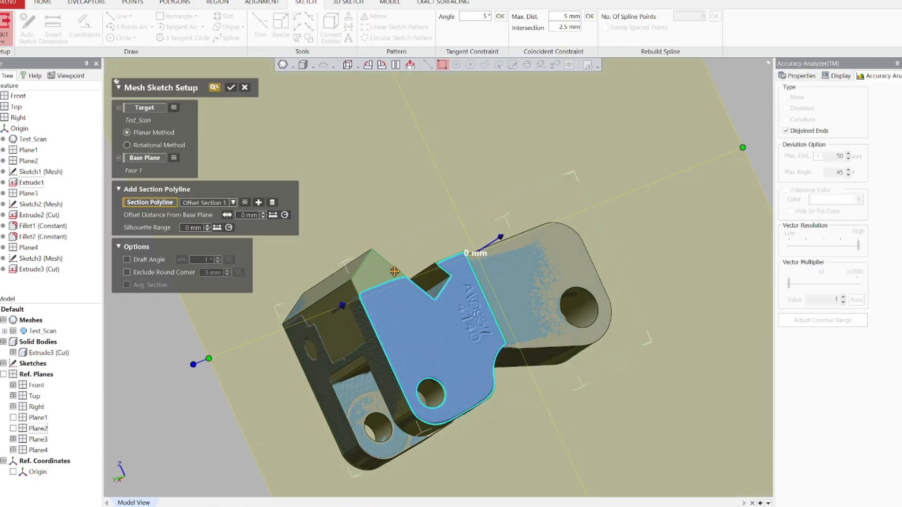
drag(554, 225, 540, 228)
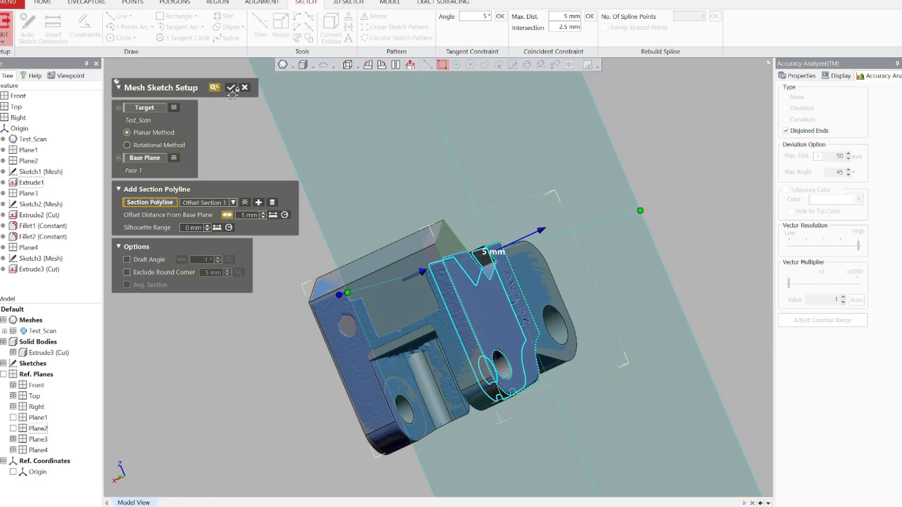
click(230, 89)
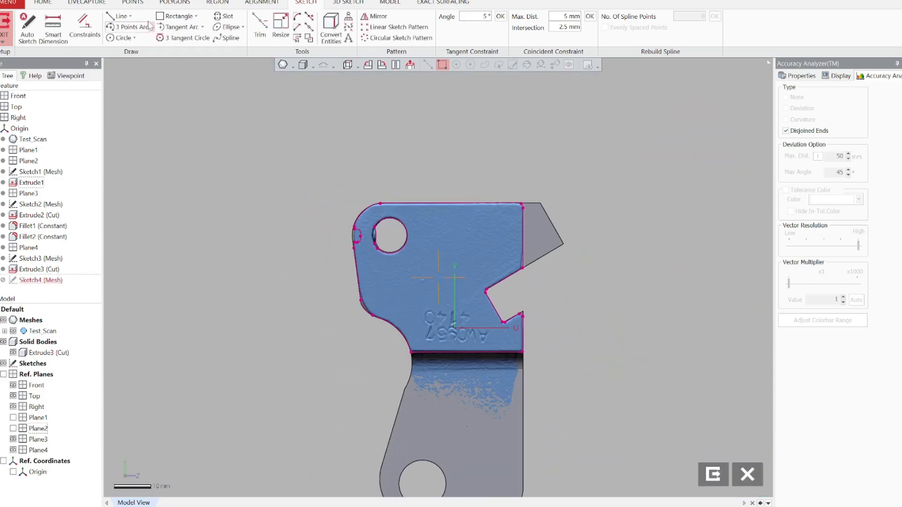
Fit a line to the scan section's straight edge beside the protruding tip, constrain it vertical, and extend both ends past the tip
click(120, 16)
click(524, 229)
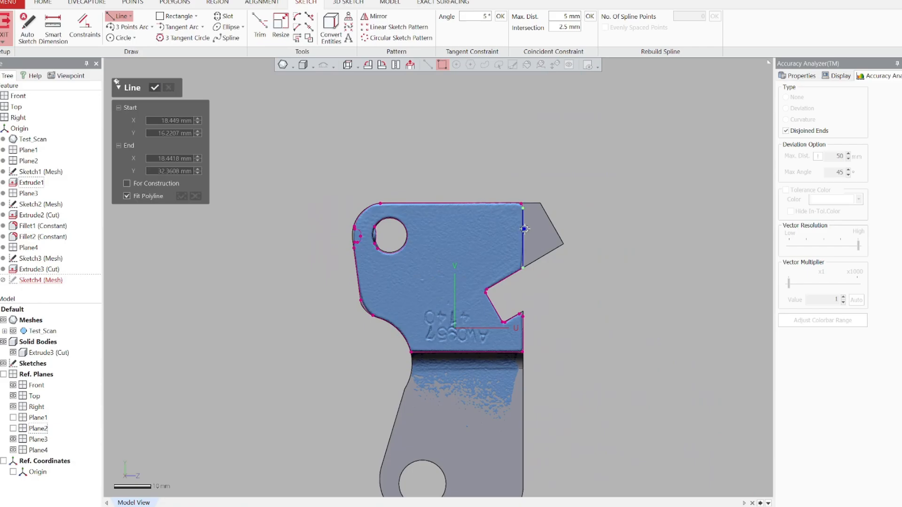
click(155, 88)
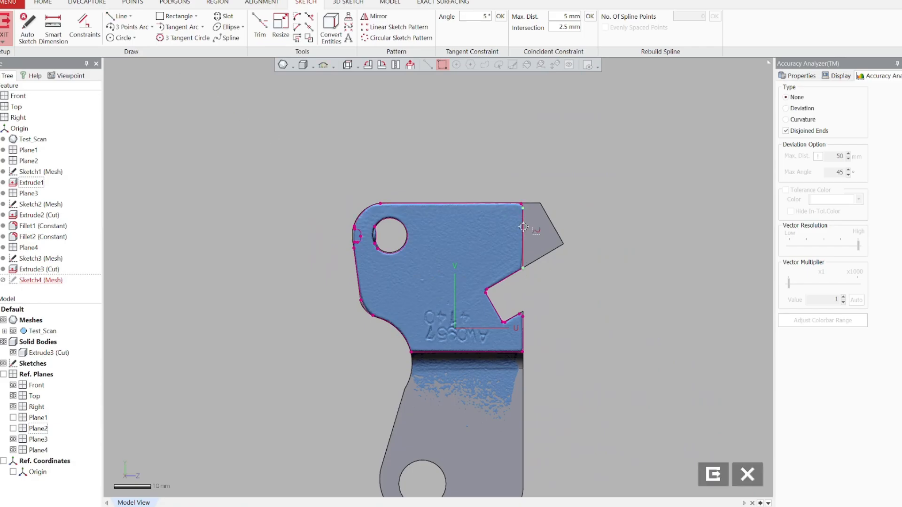
right_click(523, 226)
click(550, 203)
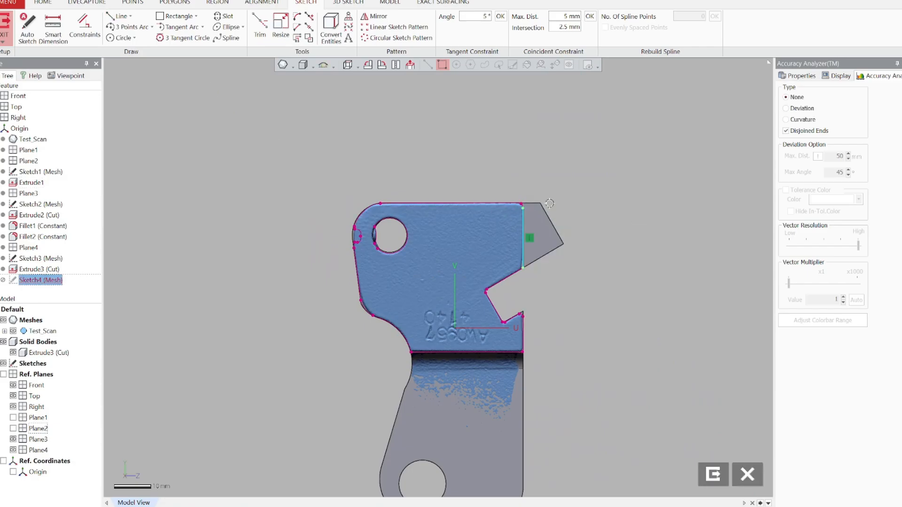
right_click(524, 222)
click(574, 201)
drag(522, 208, 515, 149)
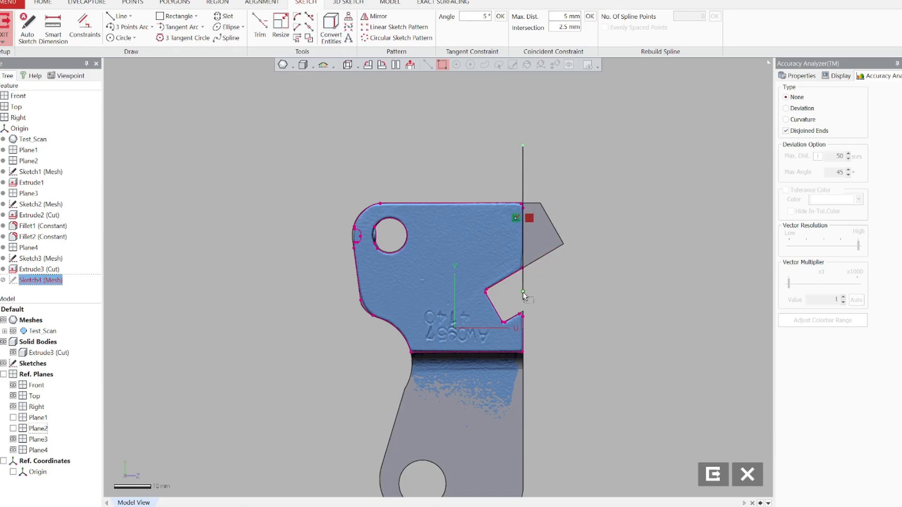
Close a triangle around the protruding tip with two lines from the vertical line's ends, and finish the sketch
click(115, 16)
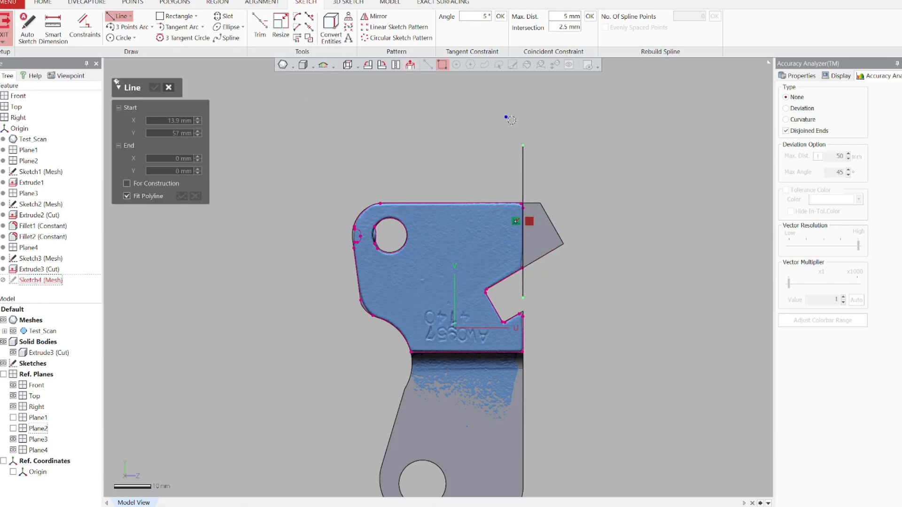
click(521, 145)
click(635, 228)
click(523, 298)
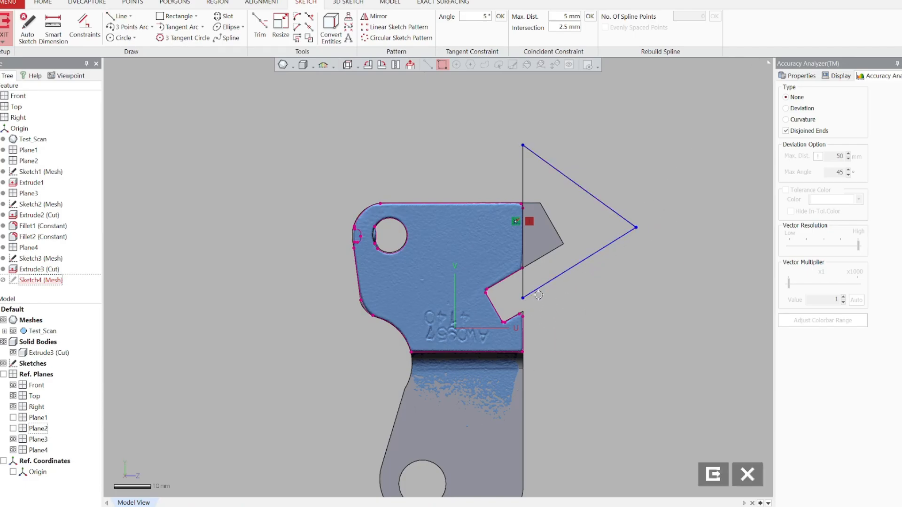
click(713, 475)
Extrude the triangle 35 mm across the head with the solid body hidden for comparison with the scan
click(379, 41)
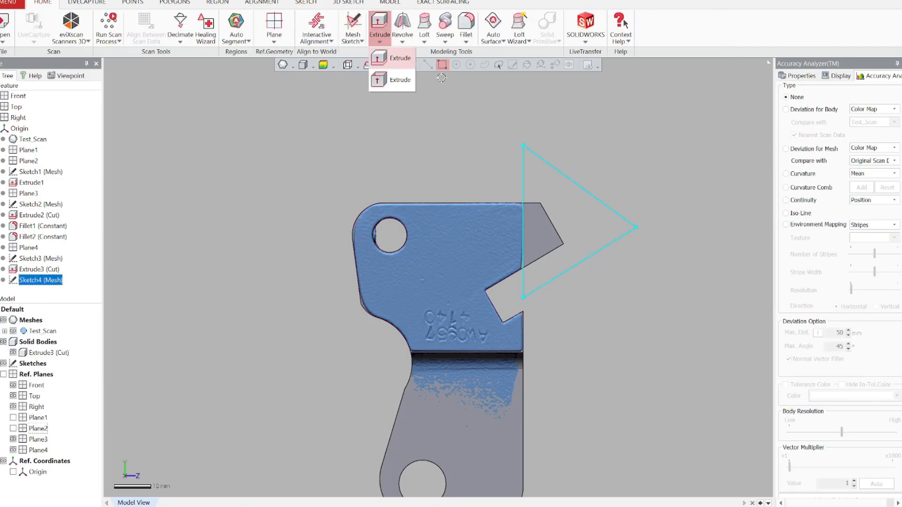
click(399, 59)
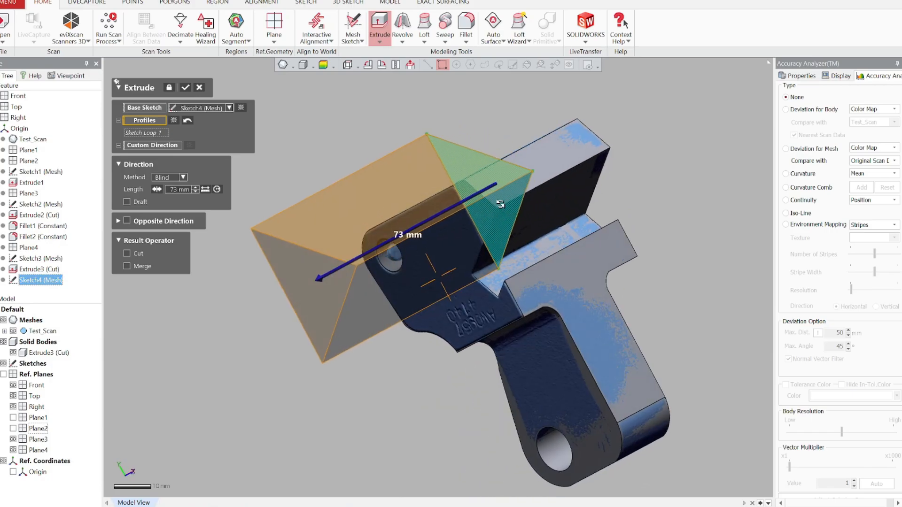
click(13, 352)
ctrl+right_drag(584, 206, 526, 270)
right_drag(610, 257, 362, 273)
scroll(361, 273, down, 3)
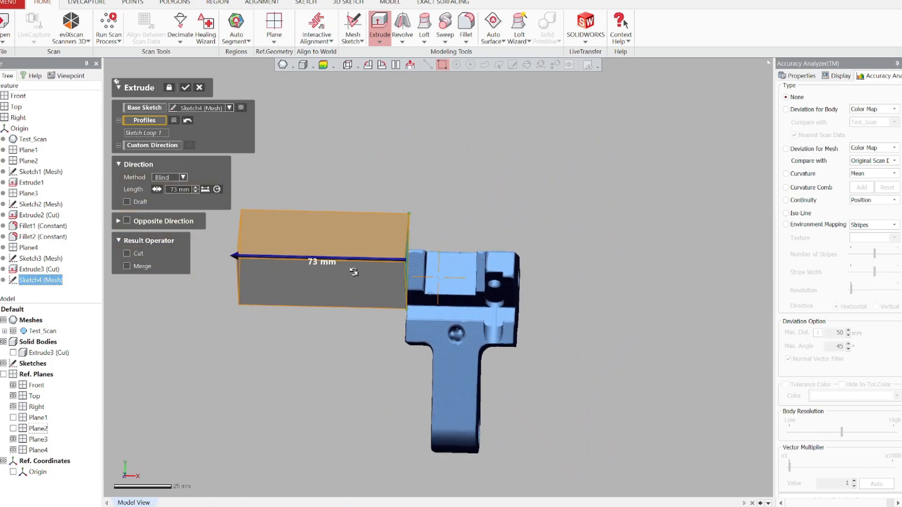
drag(226, 258, 480, 283)
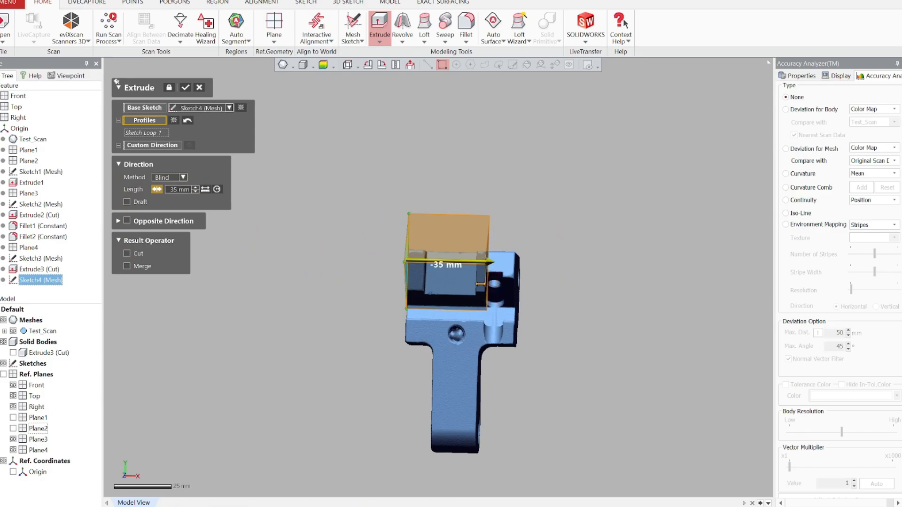
Match the extrusion's end to the scan's raised block by setting its length to 33.75 mm
scroll(479, 280, up, 10)
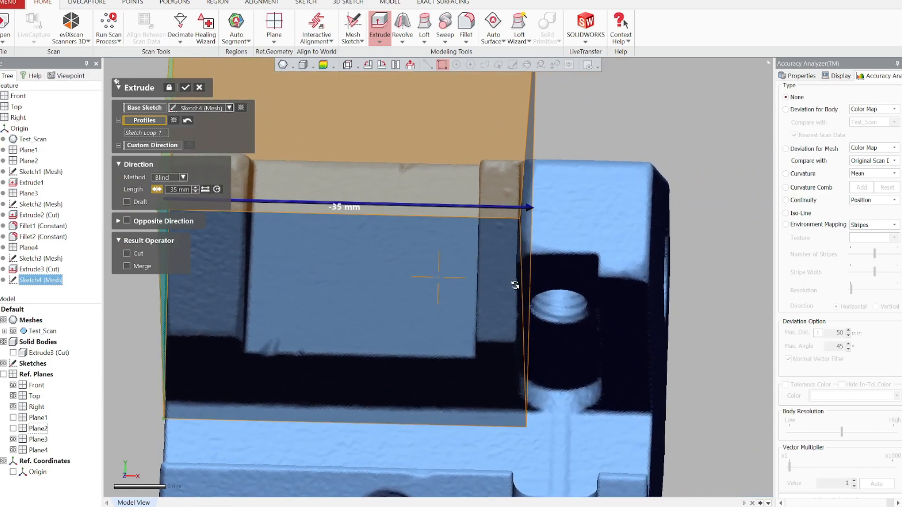
right_drag(515, 286, 527, 288)
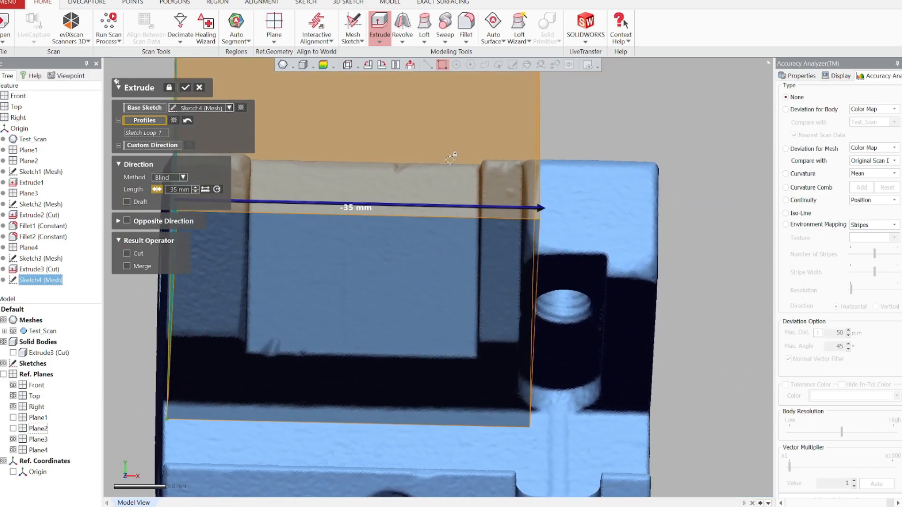
drag(542, 203, 528, 207)
right_drag(528, 207, 478, 170)
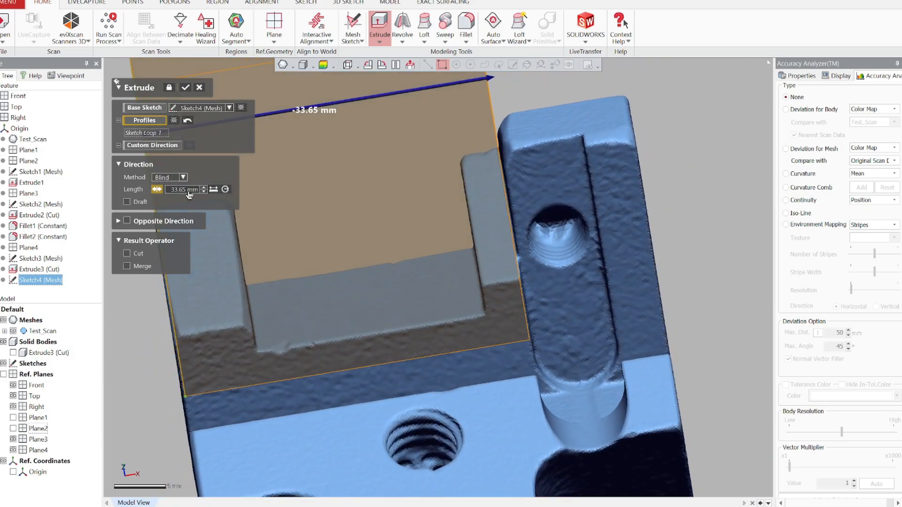
click(203, 189)
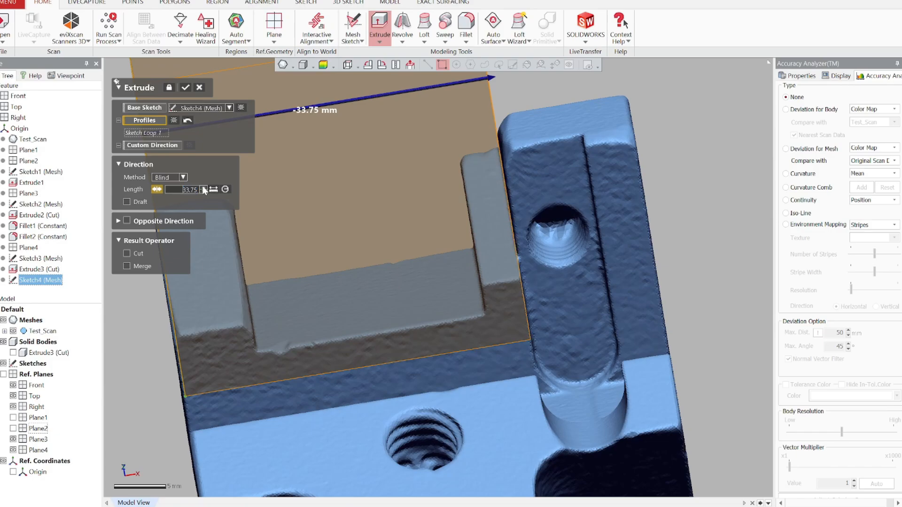
Make the triangle extrusion a cut and apply it to remove the excess tip material
scroll(332, 285, down, 3)
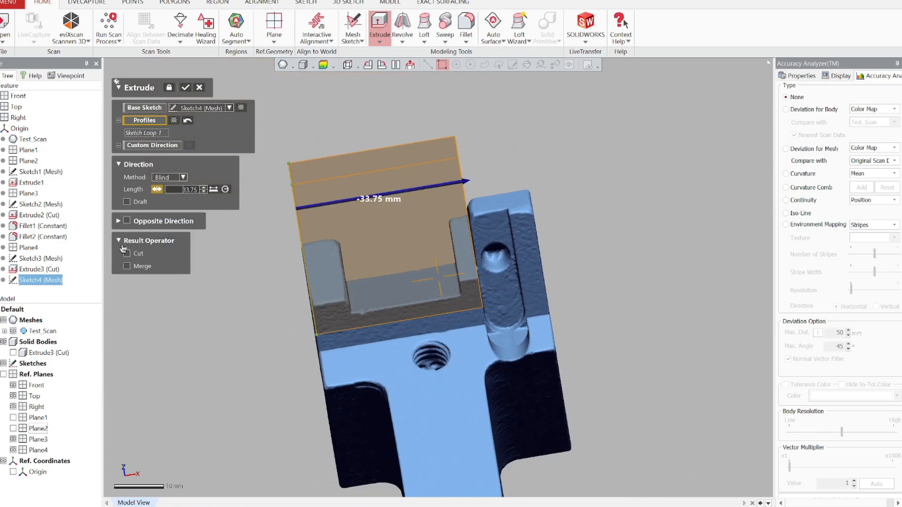
click(127, 254)
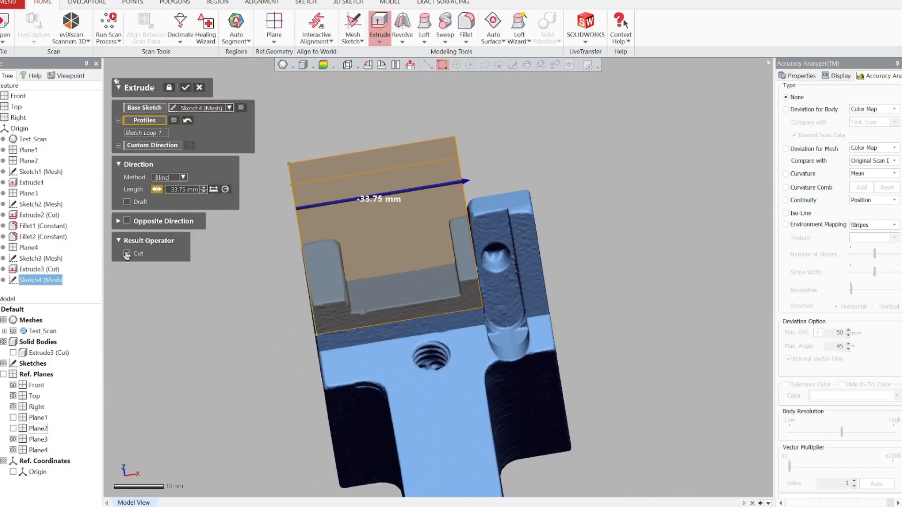
click(186, 88)
click(153, 304)
Start a reference plane from multiple points picked on the scan's triangular inclined face, with the solid body hidden
mouse_move(153, 305)
right_down()
mouse_move(284, 286)
mouse_move(582, 302)
mouse_move(551, 316)
mouse_move(638, 398)
mouse_move(519, 276)
mouse_move(475, 291)
mouse_move(487, 316)
mouse_move(452, 276)
mouse_move(435, 357)
right_up()
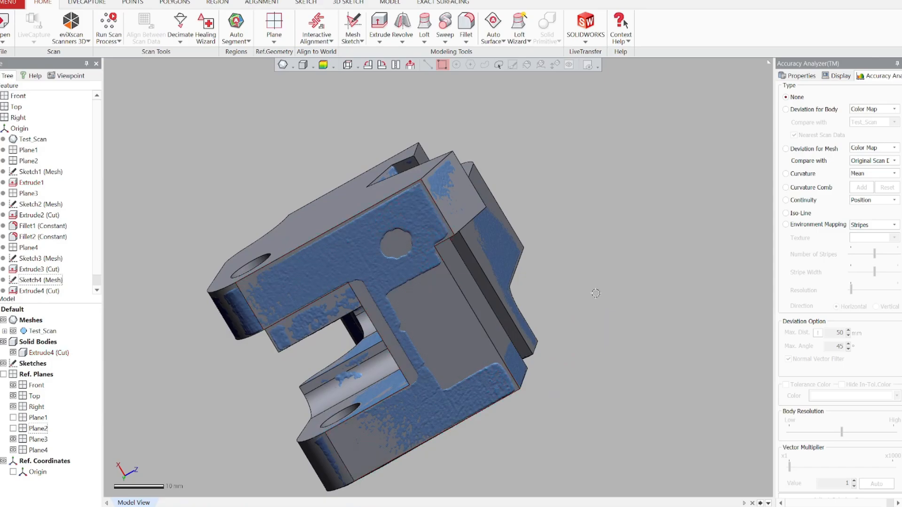
click(271, 24)
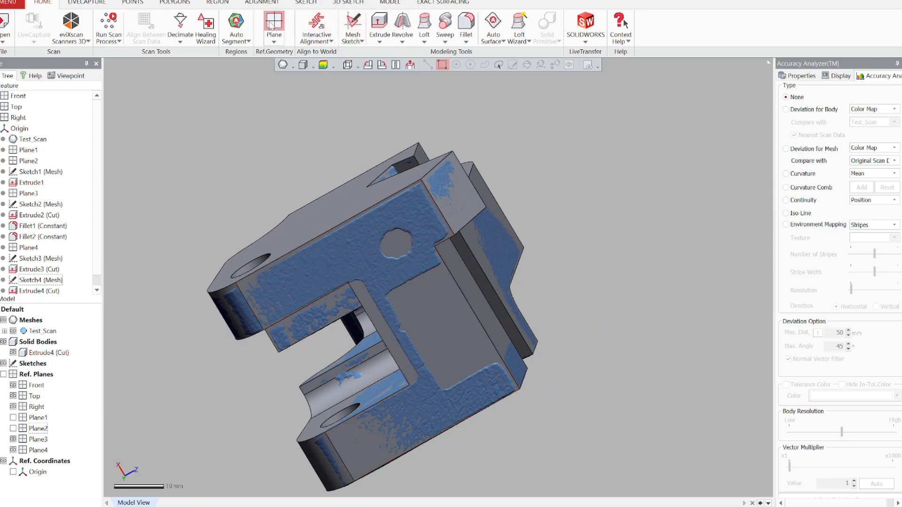
click(13, 331)
click(189, 120)
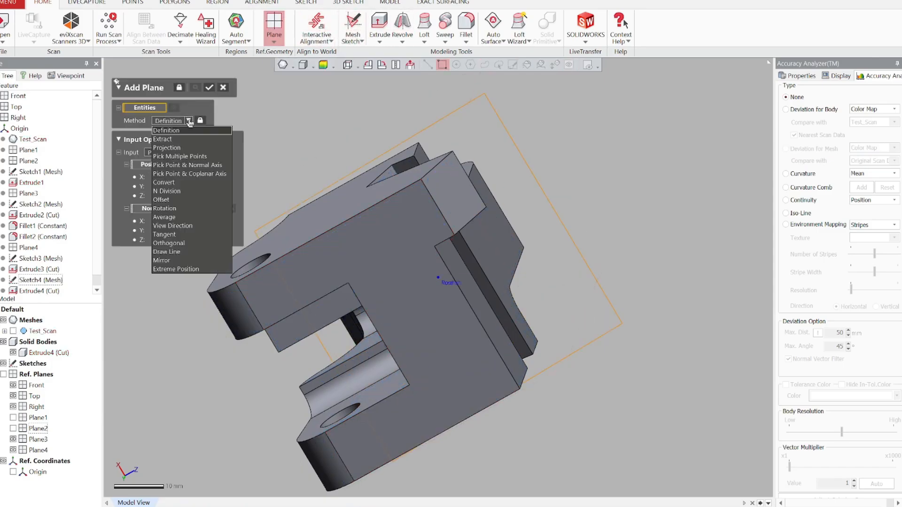
click(190, 158)
click(13, 331)
click(13, 352)
right_drag(440, 323, 469, 373)
click(468, 373)
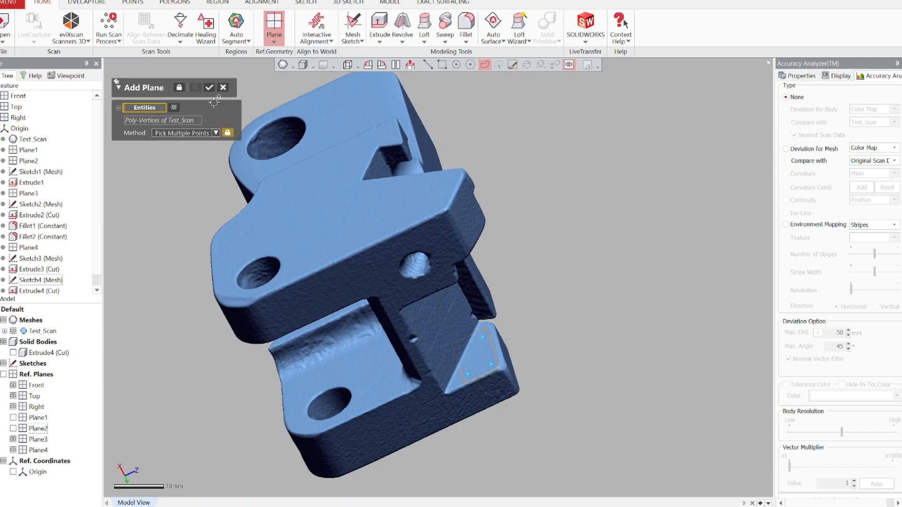
Create the plane through the picked point using Pick Point & Normal Axis, with the Right plane as the second reference
click(216, 133)
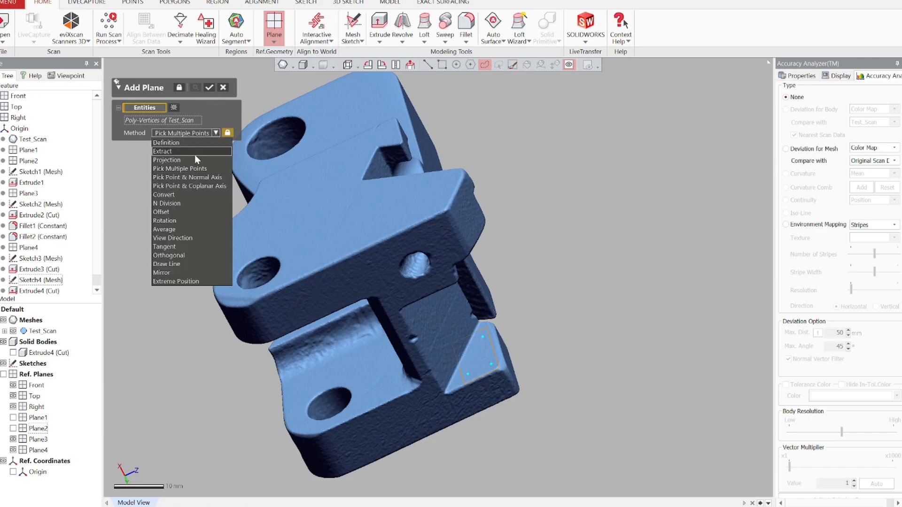
click(199, 177)
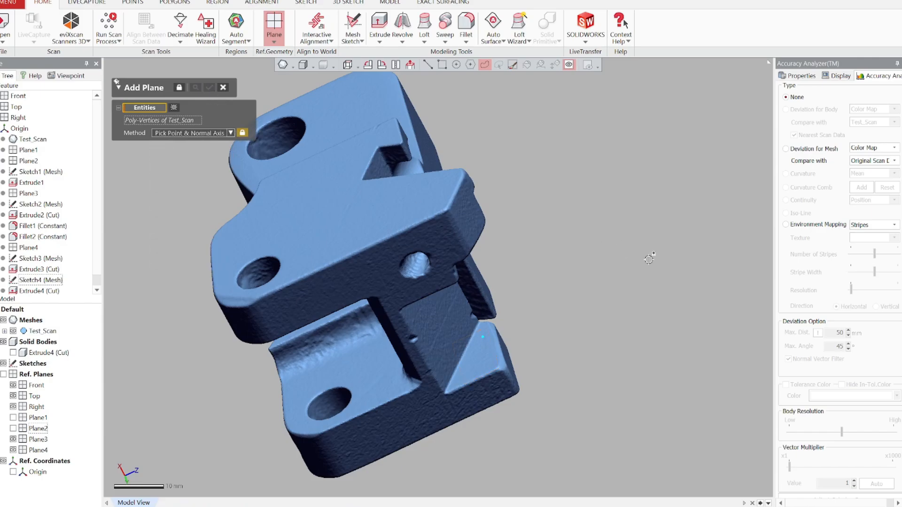
click(4, 374)
right_drag(598, 342, 564, 344)
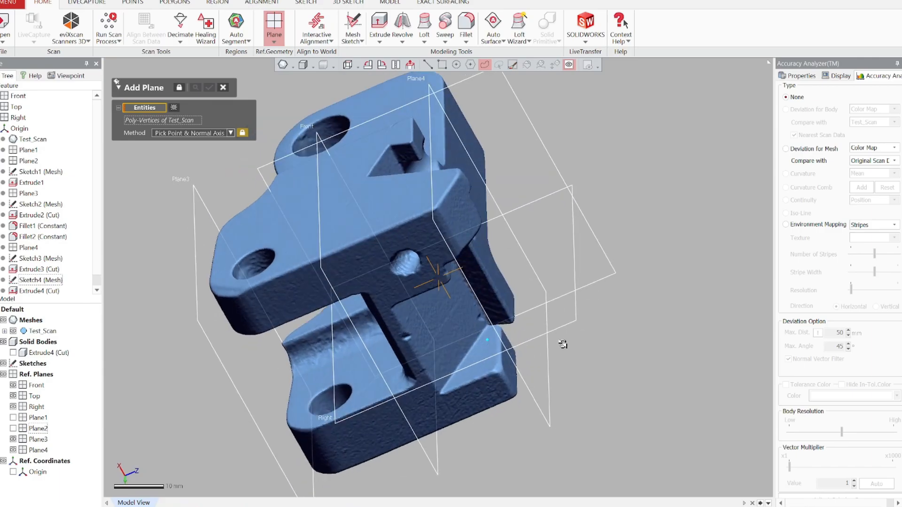
click(563, 315)
right_drag(506, 399, 512, 365)
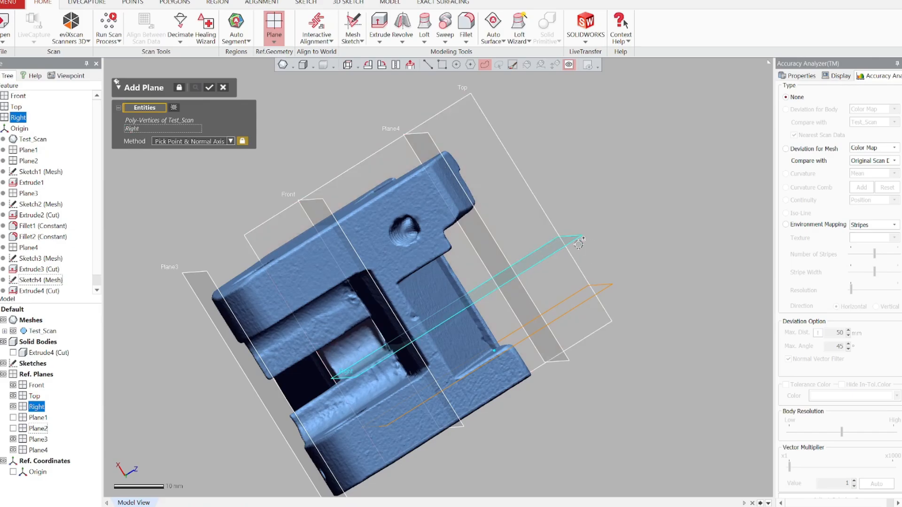
click(212, 89)
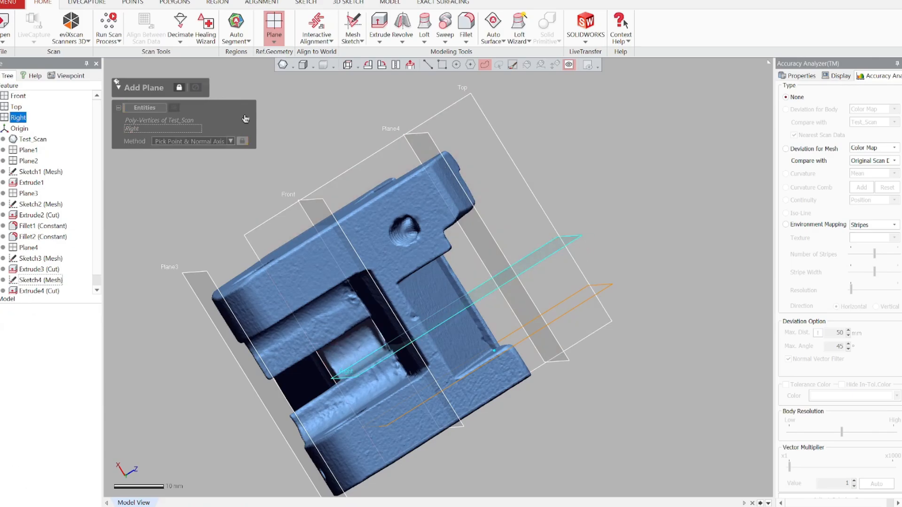
Set up a planar mesh sketch on the new plane with the section polyline offset 10 mm from it
right_drag(612, 220, 575, 358)
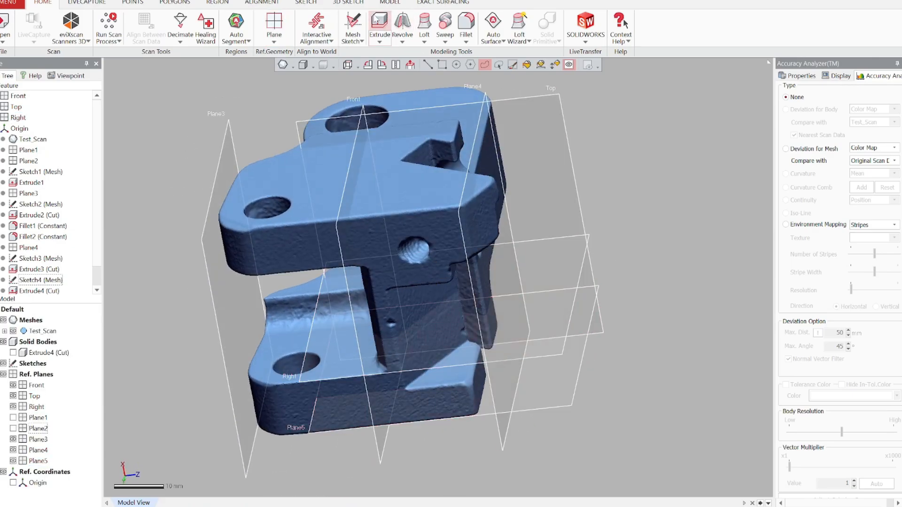
click(352, 26)
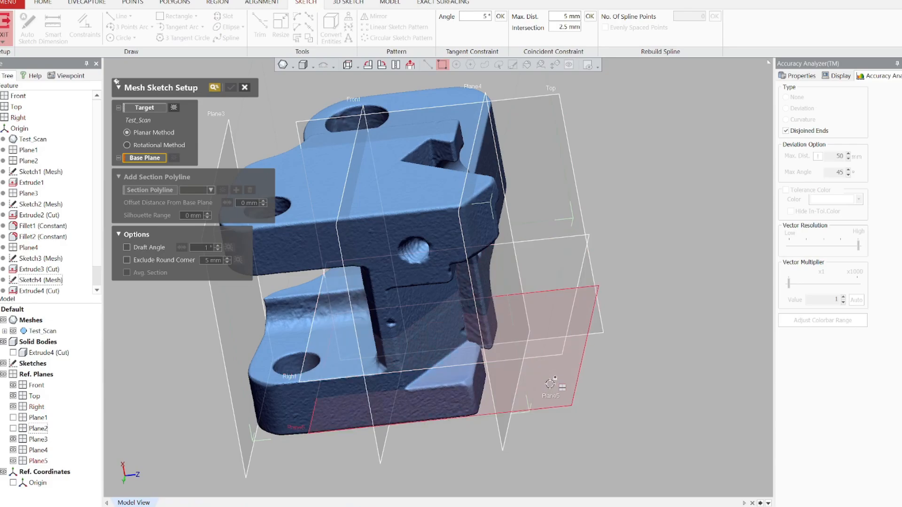
click(546, 378)
drag(451, 319, 436, 273)
right_drag(415, 359, 374, 235)
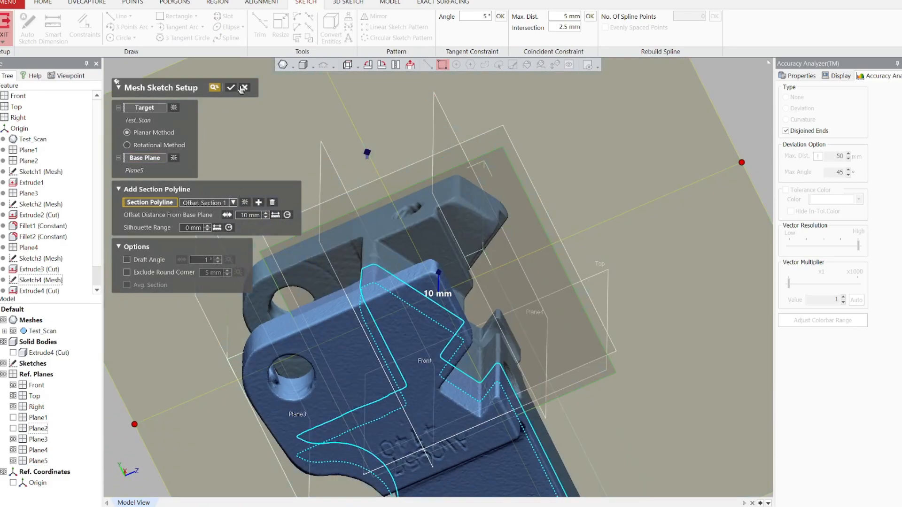
click(231, 88)
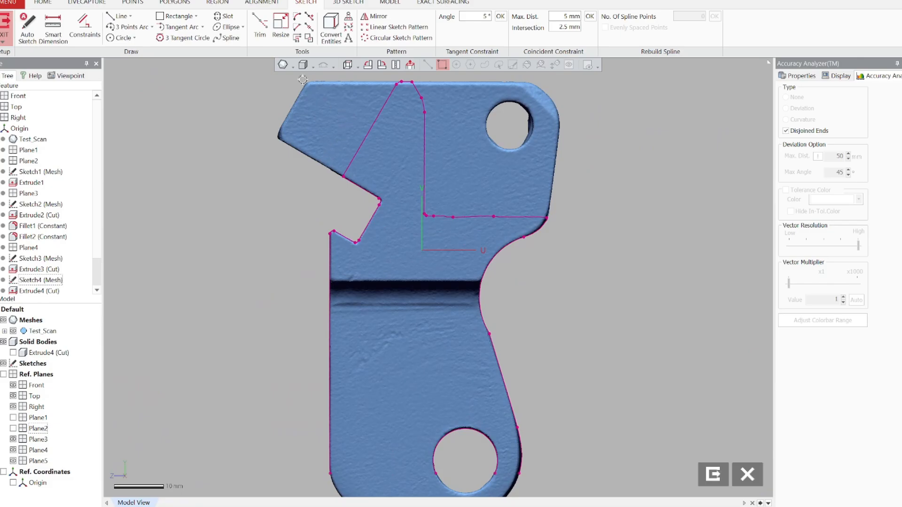
Fit a line to the slanted section edge and extend both its ends beyond the scan outline
click(117, 15)
click(409, 243)
click(155, 88)
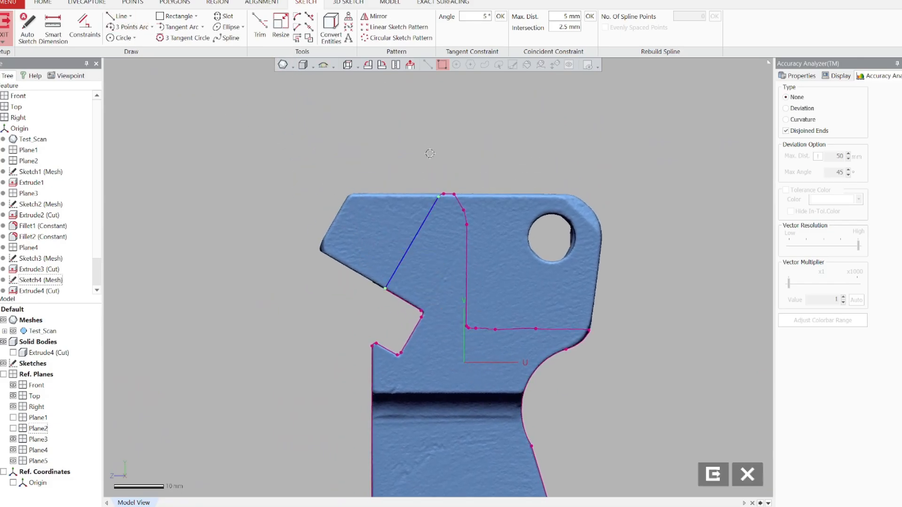
right_click(423, 221)
click(476, 198)
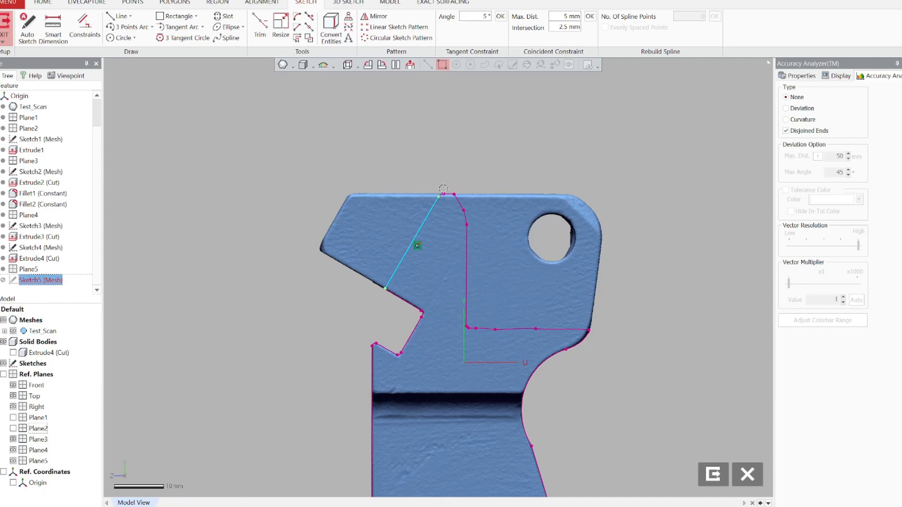
drag(441, 196, 470, 142)
Close a triangle around the head's slanted tip with two lines from the extended line's ends, and finish the sketch
click(113, 18)
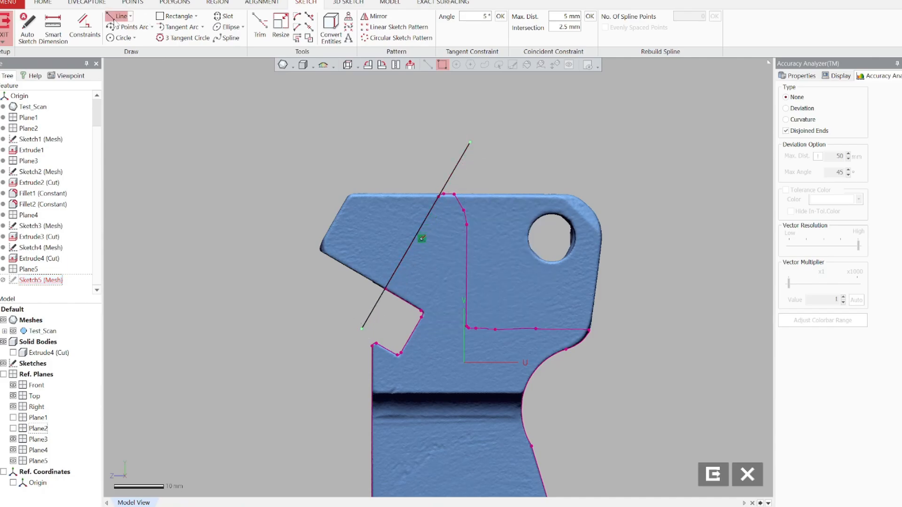
click(470, 142)
click(243, 133)
click(362, 329)
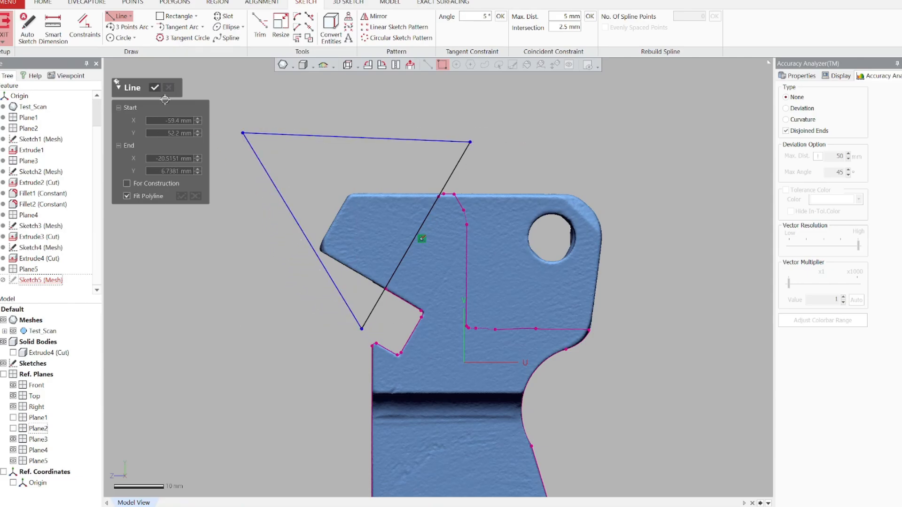
click(154, 89)
click(713, 483)
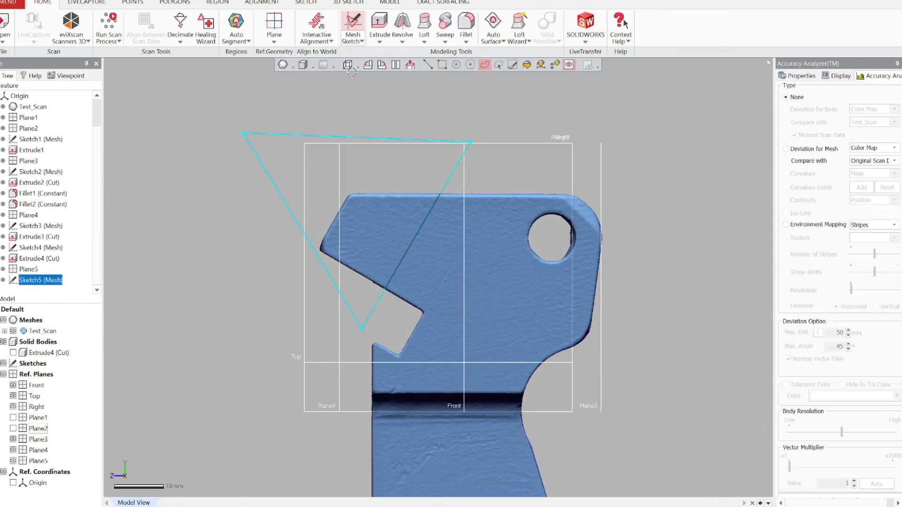
Extrude the triangle 22.5 mm across the scan's gap between the two side blocks and apply it as a cut
click(380, 26)
right_drag(489, 240, 577, 349)
drag(409, 275, 462, 287)
right_drag(531, 301, 461, 263)
scroll(515, 288, up, 6)
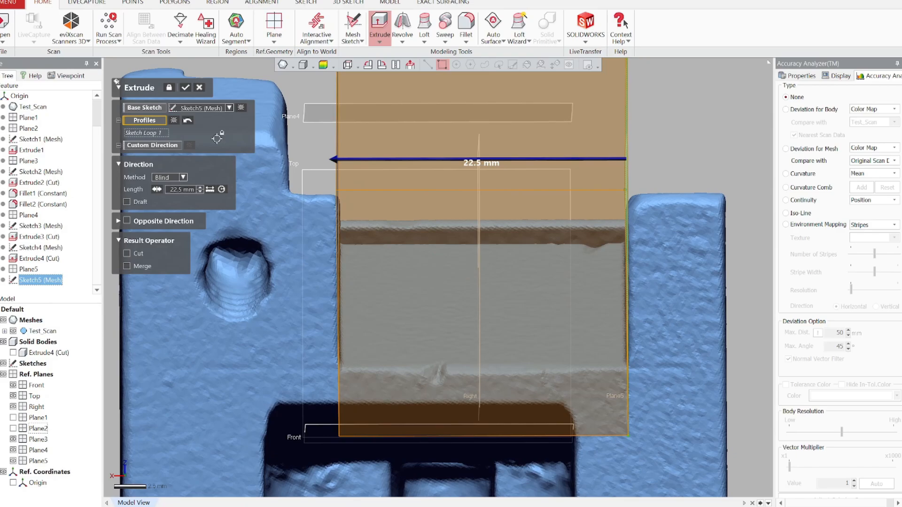
click(136, 251)
click(185, 88)
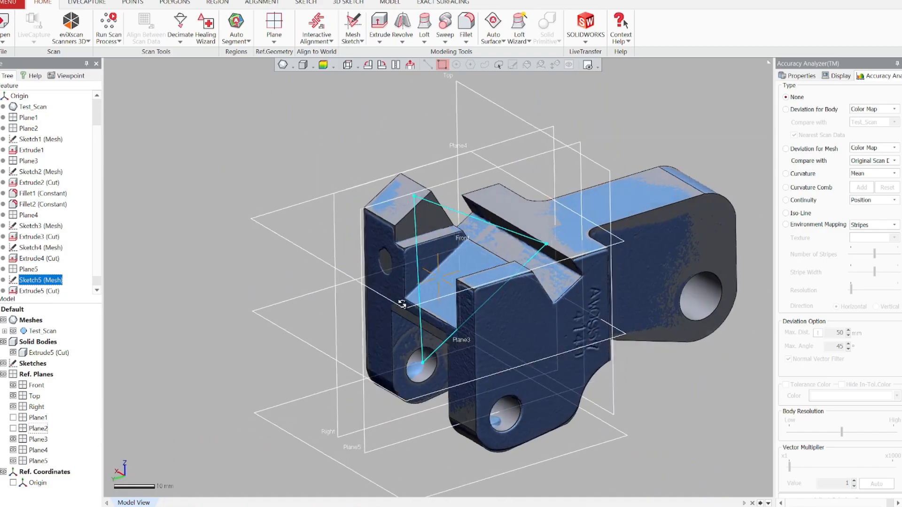
Inspect the body's deviation from the scan with the color map and reference planes hidden, and turn the map off
click(803, 109)
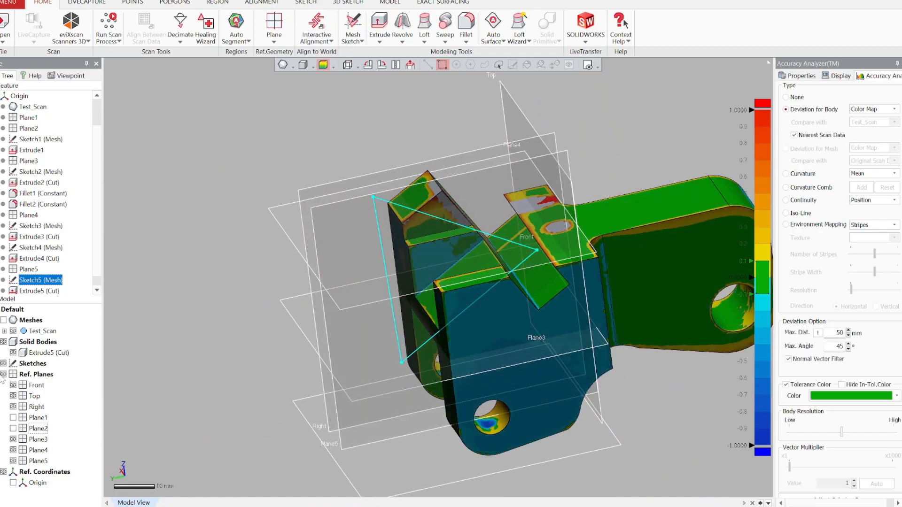
right_drag(693, 380, 332, 324)
right_drag(629, 397, 429, 242)
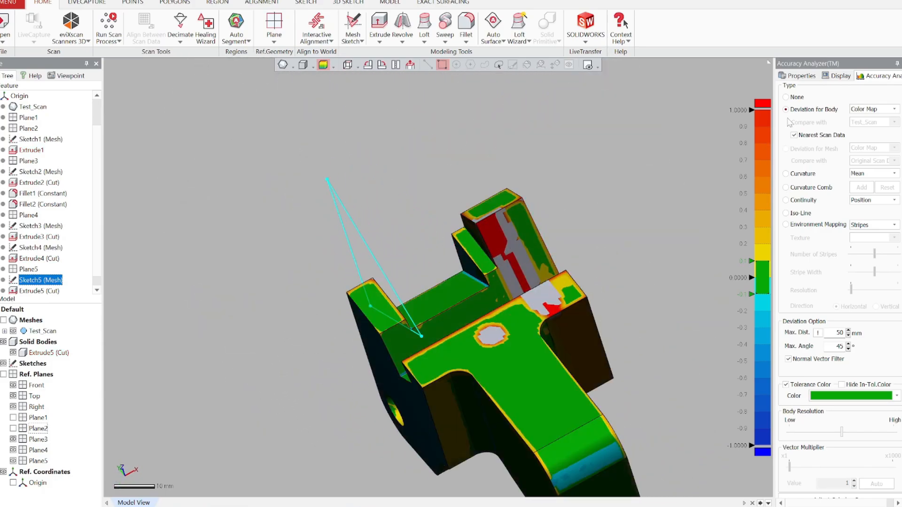
click(786, 97)
Hide the solid body and create a plane from multiple points picked on the floor of the scan's recessed slot
right_drag(636, 334, 488, 258)
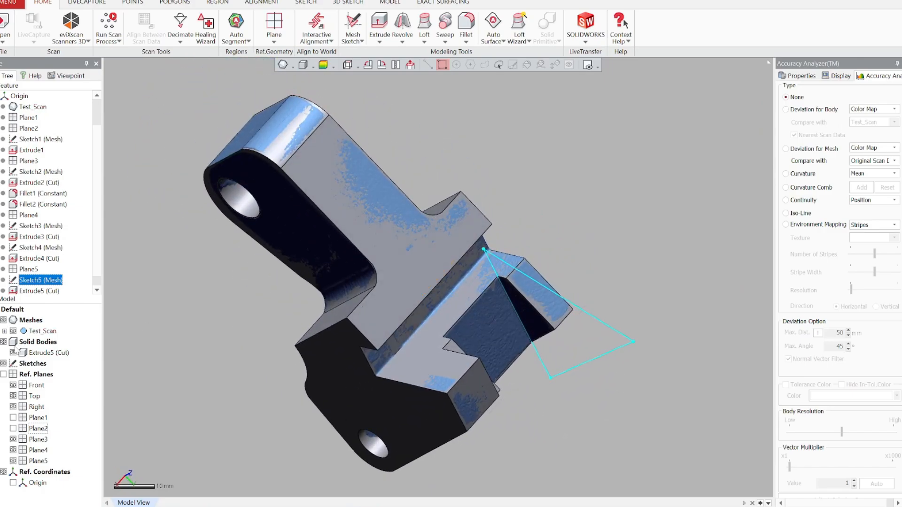
click(13, 352)
scroll(502, 187, up, 5)
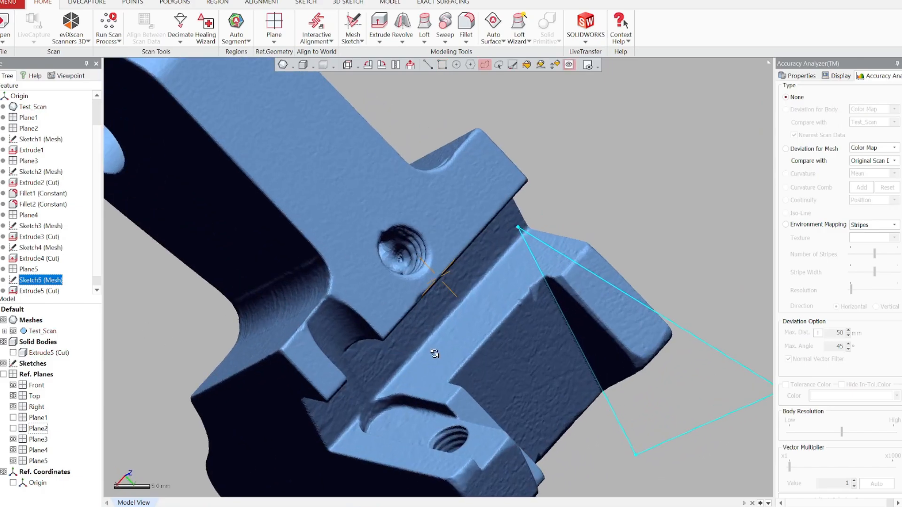
right_drag(502, 186, 431, 241)
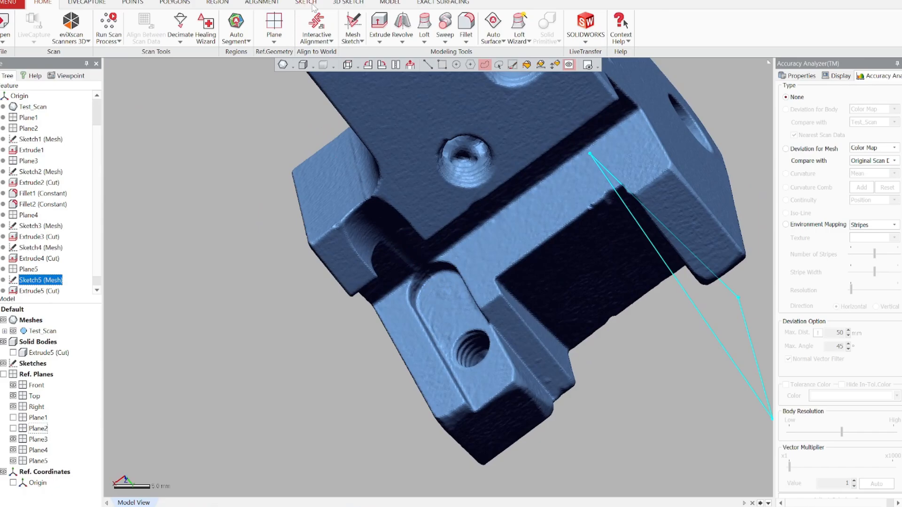
click(274, 26)
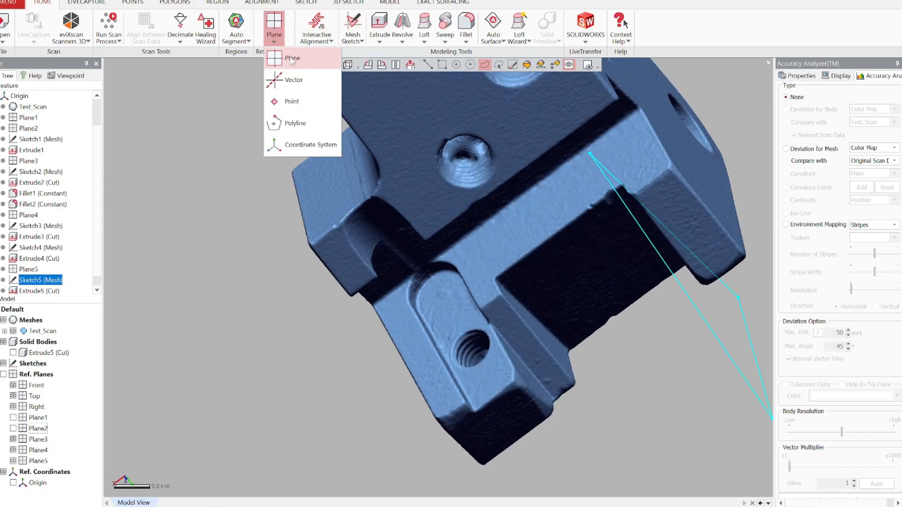
click(286, 59)
click(183, 133)
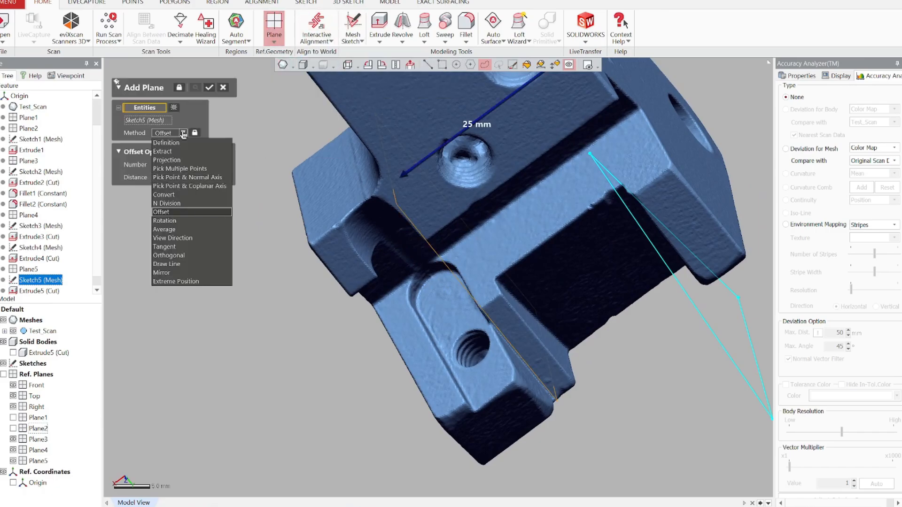
click(201, 169)
right_drag(395, 183, 512, 169)
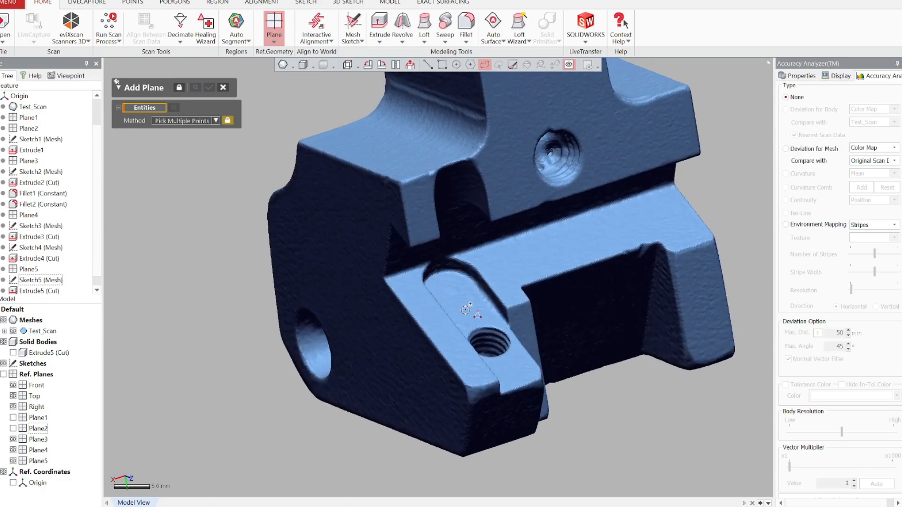
click(444, 291)
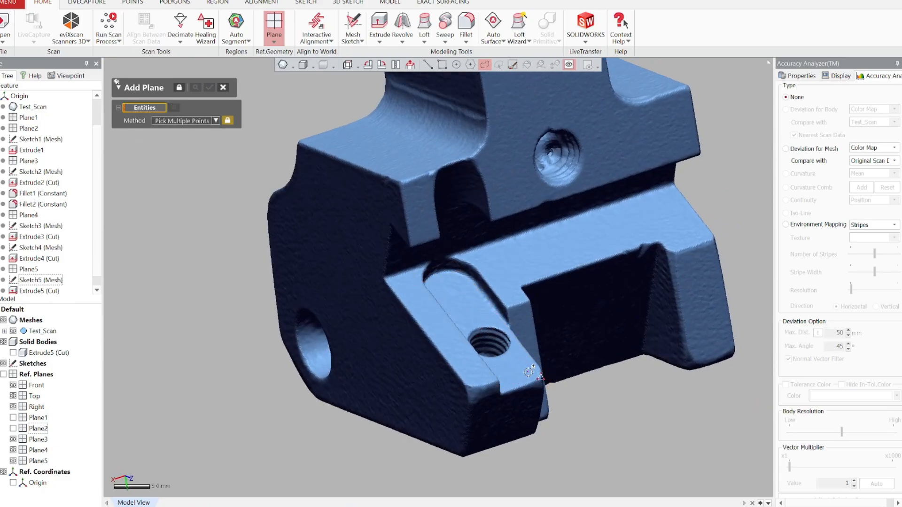
click(528, 371)
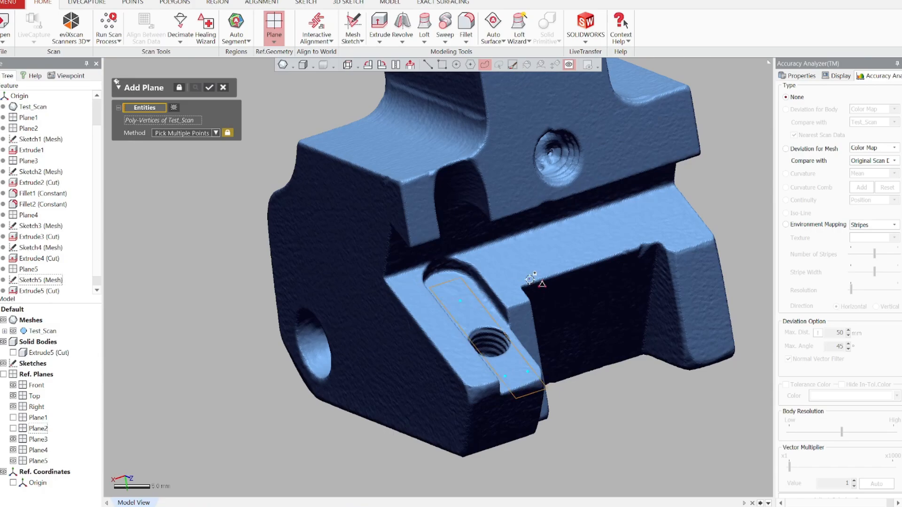
click(207, 89)
Set up a mesh sketch on the slot floor plane with a 0 mm offset and a 4.5 mm silhouette range
right_drag(368, 202, 470, 263)
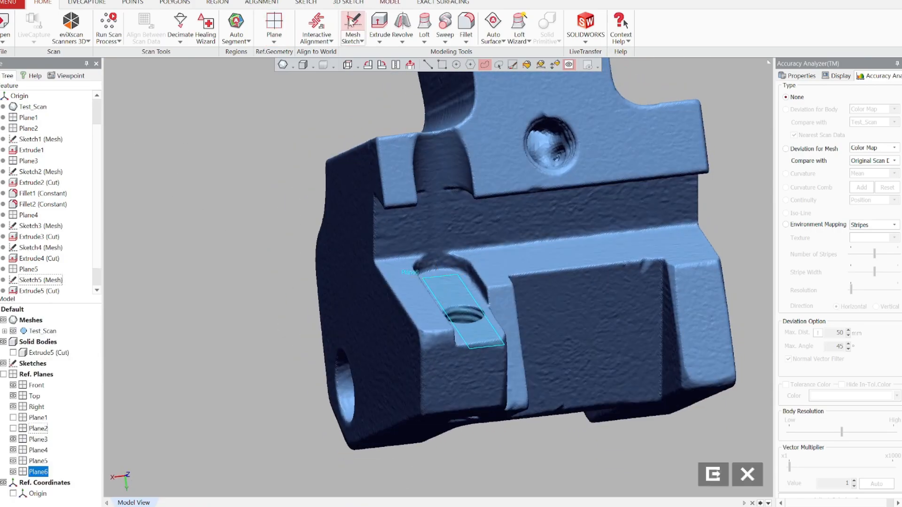
click(352, 23)
drag(475, 334, 493, 315)
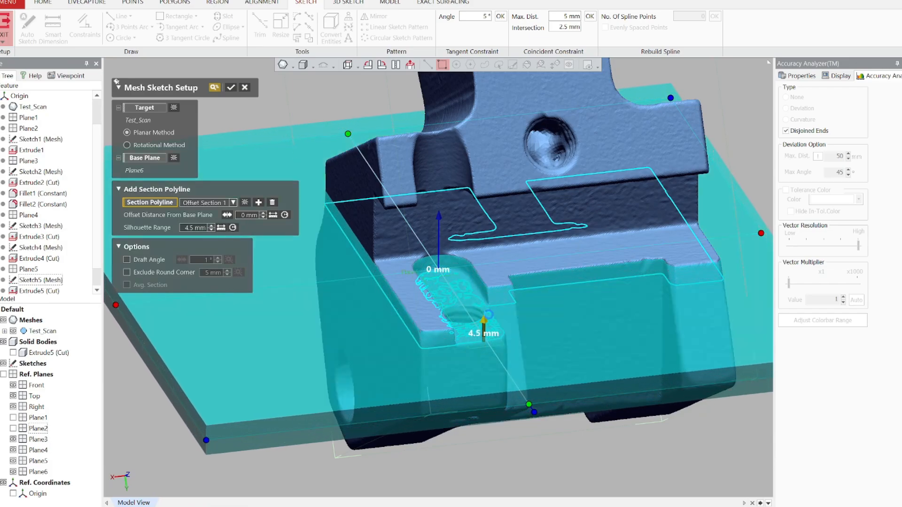
right_drag(508, 295, 440, 221)
drag(429, 212, 429, 204)
right_drag(491, 209, 393, 213)
drag(442, 211, 440, 217)
right_drag(486, 214, 423, 289)
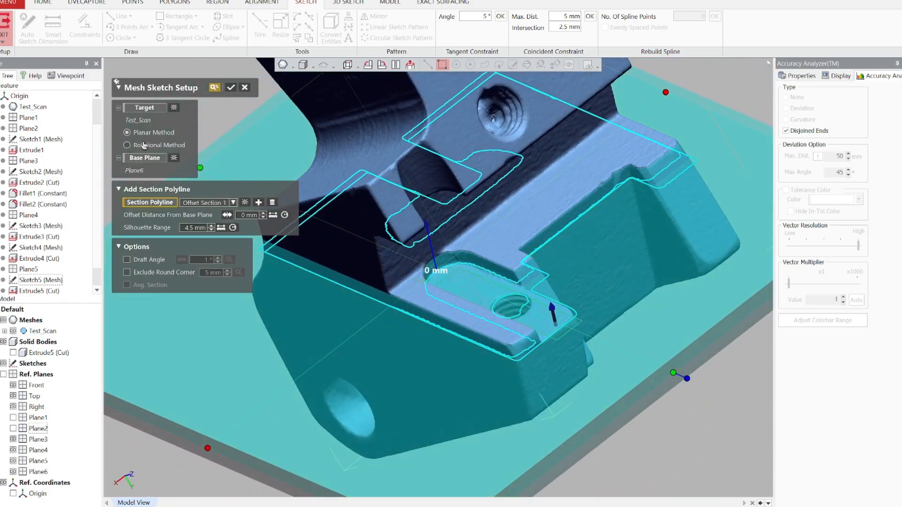
click(237, 88)
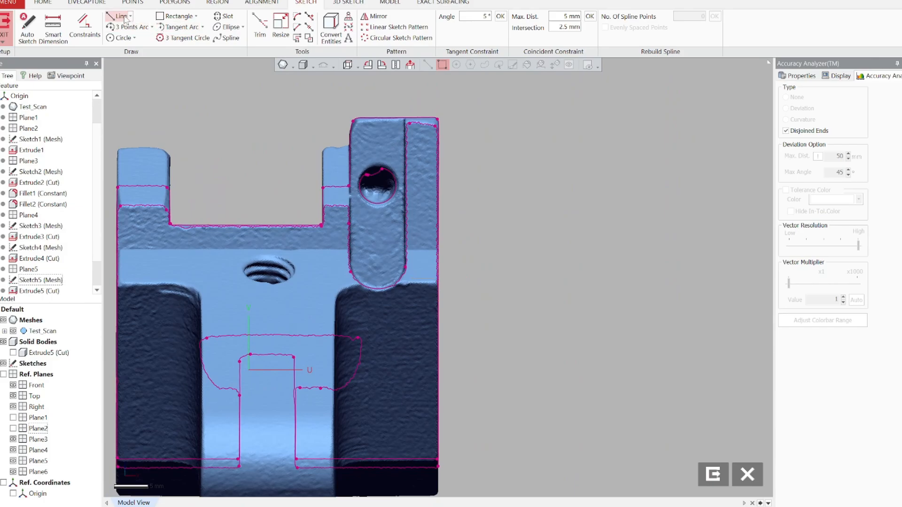
Sketch a rectangle about 8.35 by 19.4 mm fitted to the scan's section lines along the recessed slot
click(176, 16)
click(412, 301)
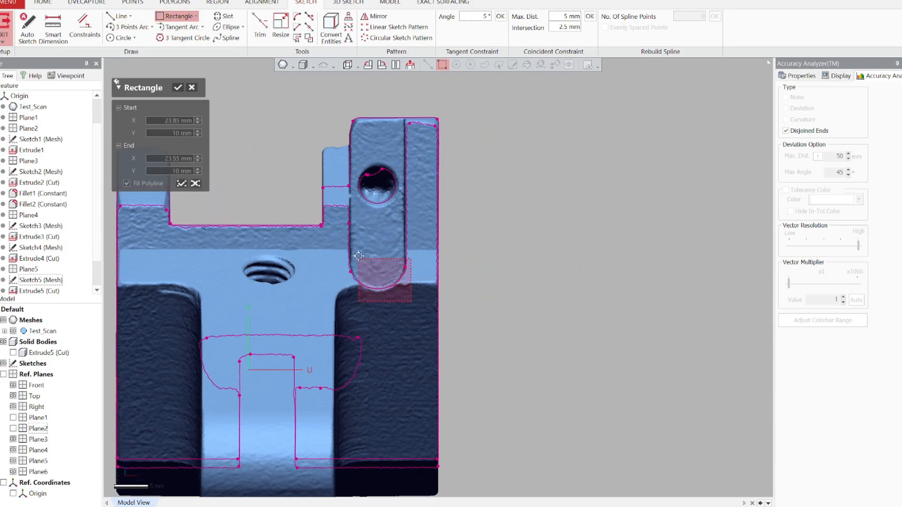
click(332, 89)
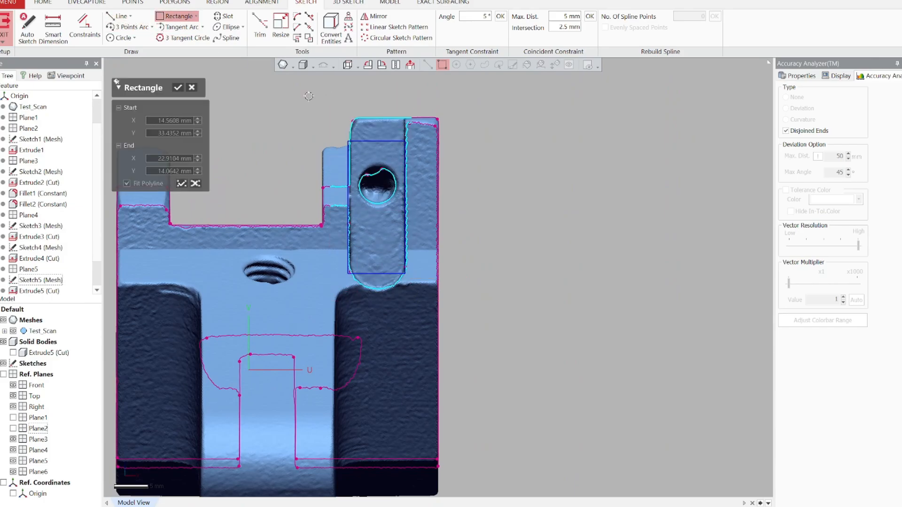
click(178, 88)
Extend the rectangle to the slot's rounded end and past the scan's outer edge at the open end
scroll(437, 277, up, 3)
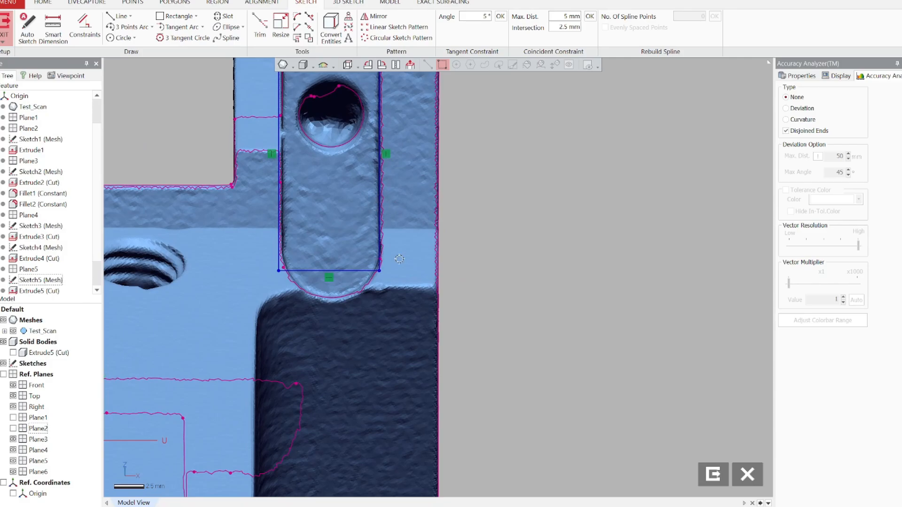
click(338, 272)
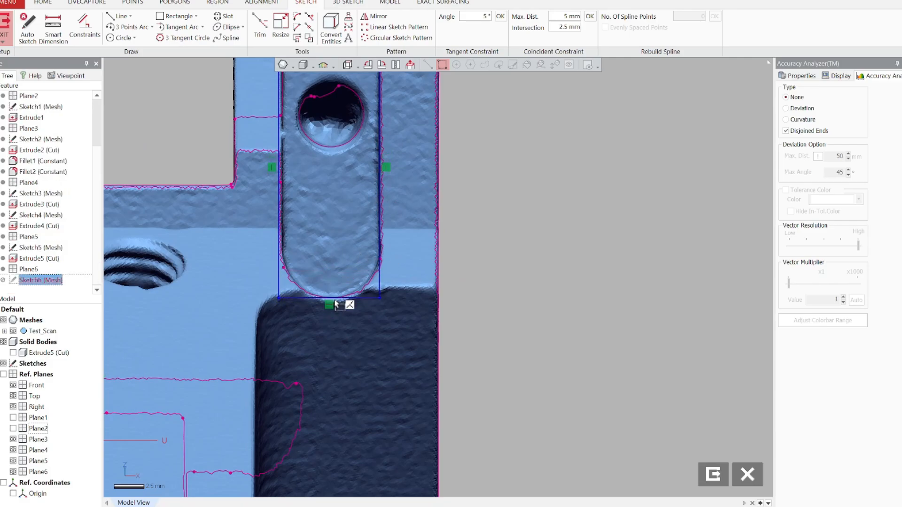
ctrl+right_drag(331, 251, 436, 407)
mouse_move(386, 297)
mouse_down()
mouse_move(403, 305)
mouse_move(388, 309)
mouse_up()
drag(453, 194, 450, 125)
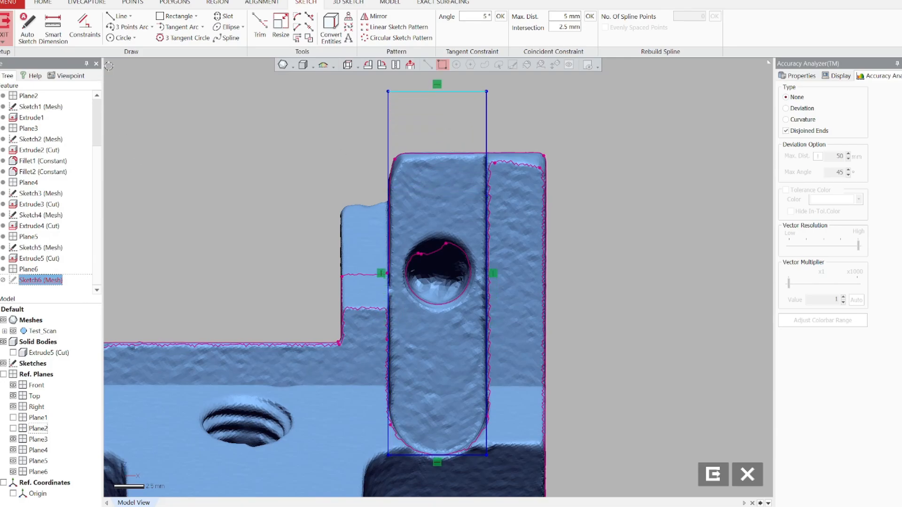
Fit a circle about 5.45 mm in diameter to the section line of the hole in the slot floor
click(122, 38)
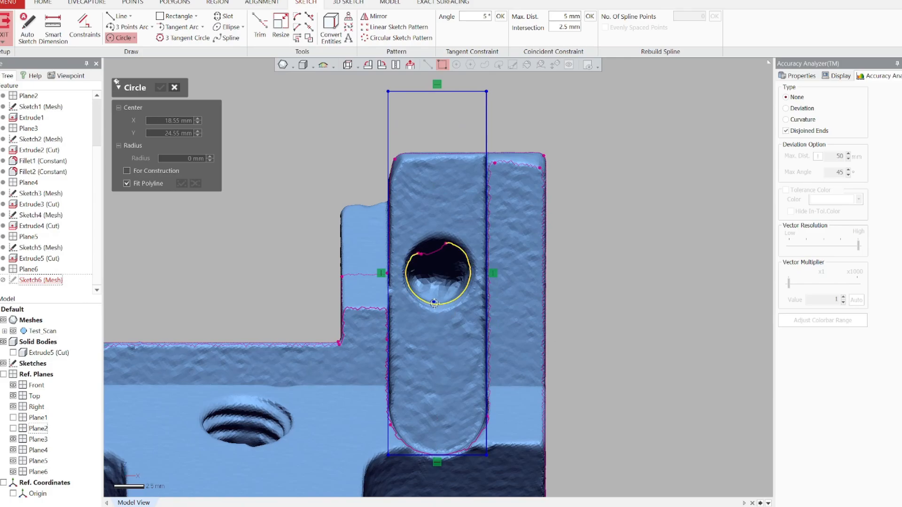
scroll(434, 304, up, 5)
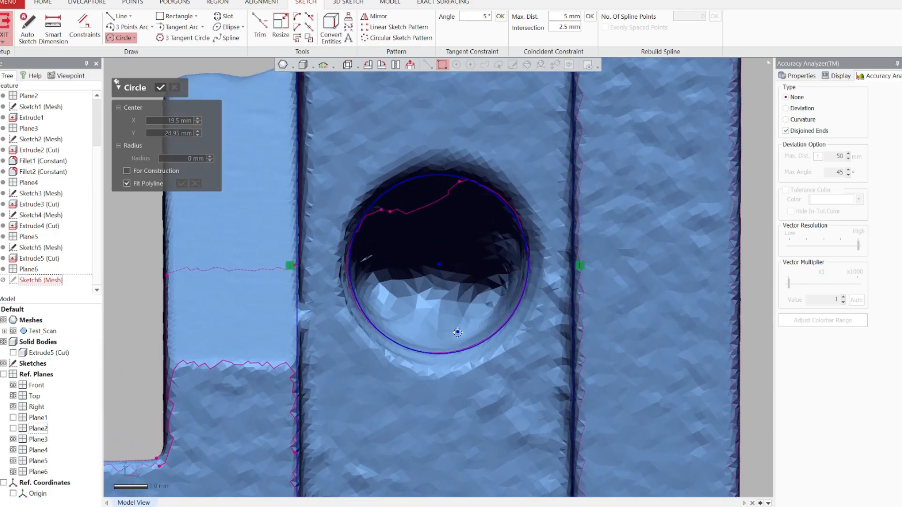
scroll(458, 333, down, 3)
click(162, 88)
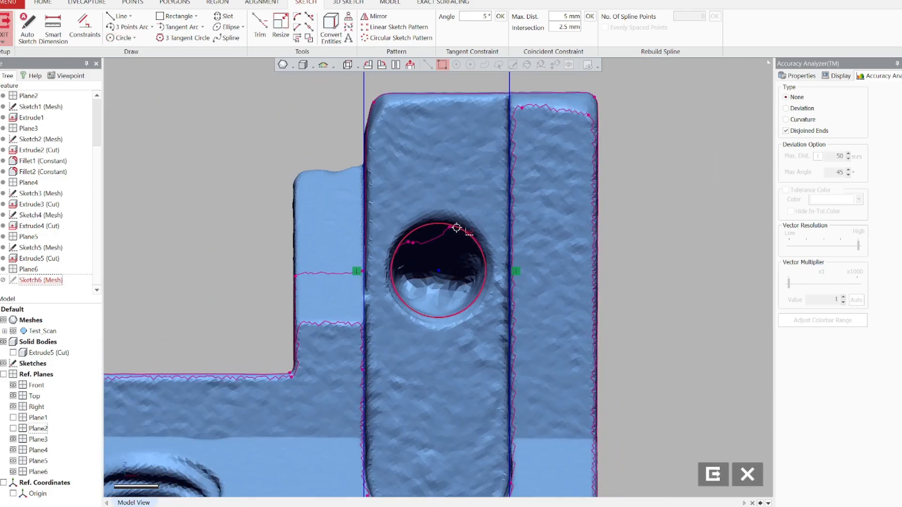
Dimension the hole circle with a diameter of 5.5 mm
click(456, 227)
right_click(455, 226)
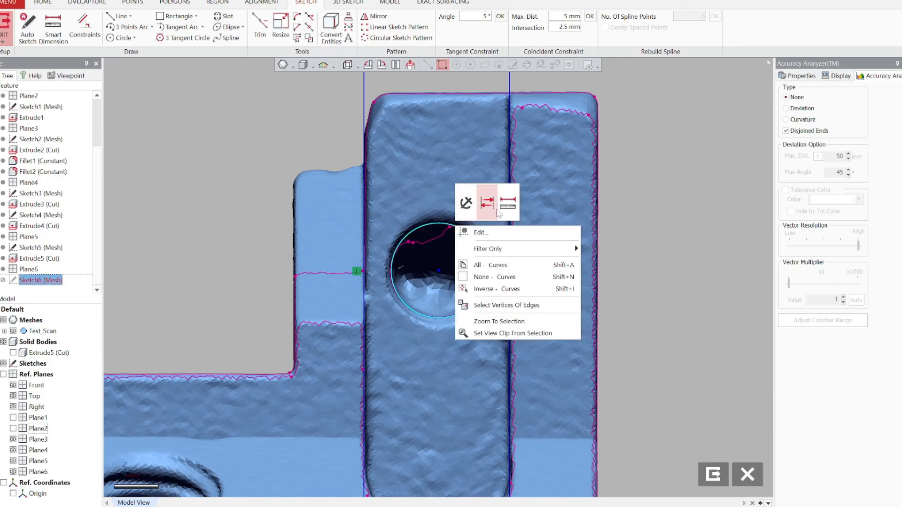
click(494, 224)
click(480, 239)
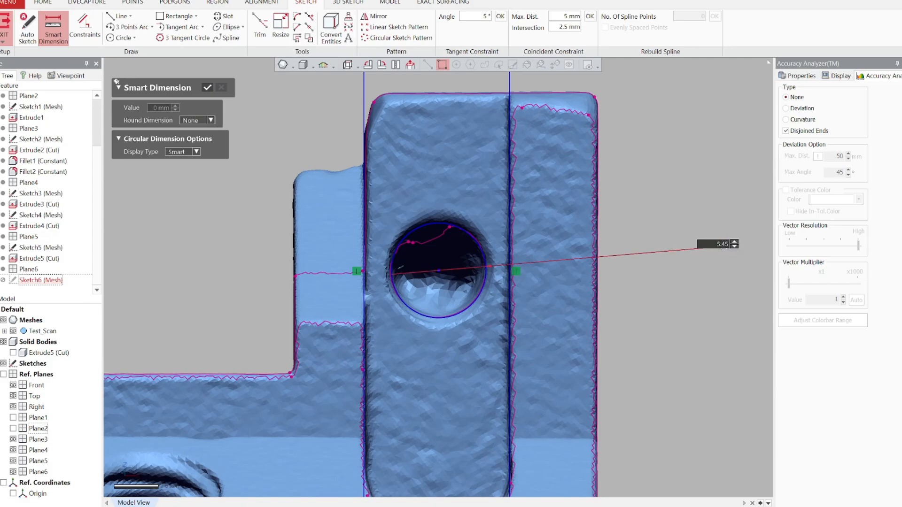
key(Return)
key(Return)
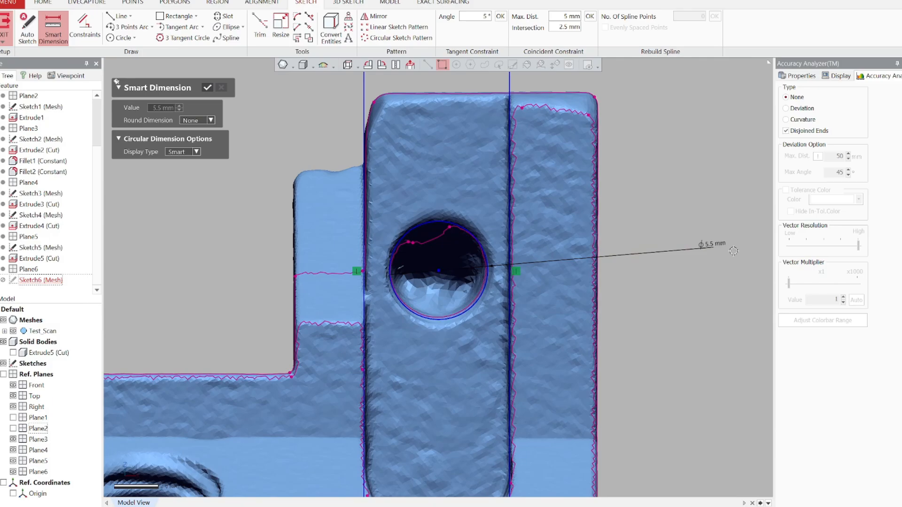
click(209, 89)
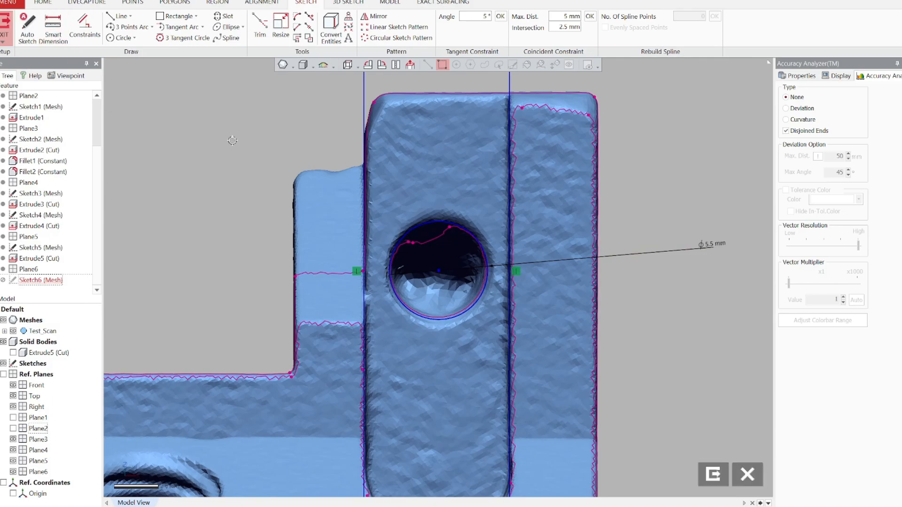
Finish the slot sketch and show the solid body again
scroll(246, 161, down, 5)
mouse_move(519, 337)
right_down()
mouse_move(205, 389)
mouse_move(604, 411)
right_up()
click(713, 474)
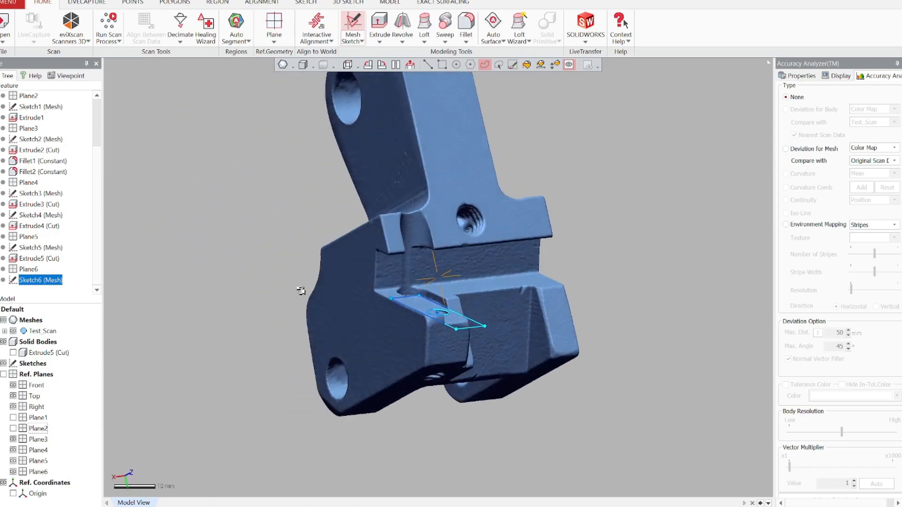
click(13, 352)
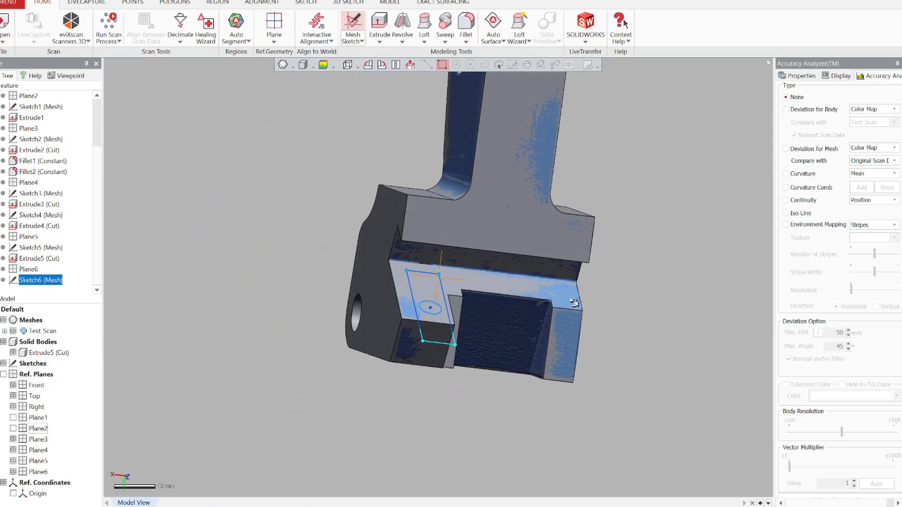
Extrude the slot rectangle 30 mm away from the slot floor plane and apply it as a cut
click(380, 25)
mouse_move(477, 376)
right_down()
mouse_move(649, 265)
mouse_move(731, 278)
mouse_move(513, 217)
right_up()
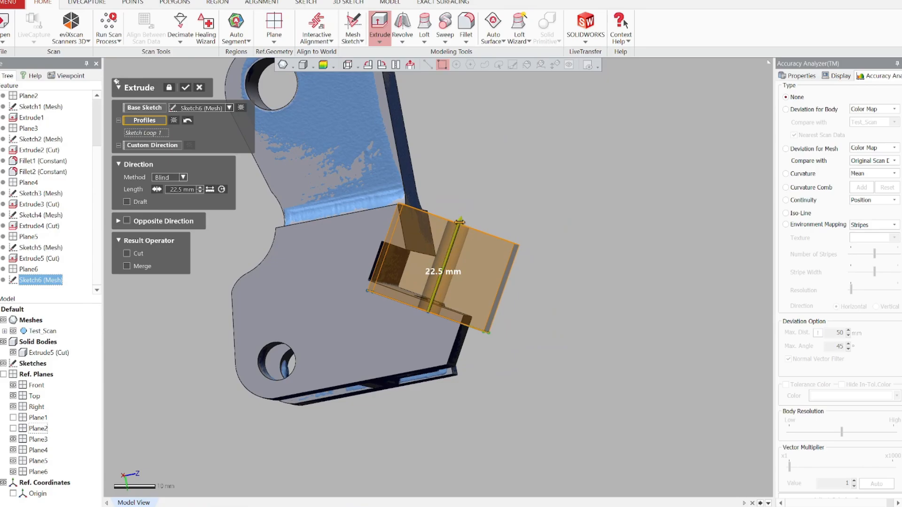
drag(461, 221, 393, 181)
click(126, 253)
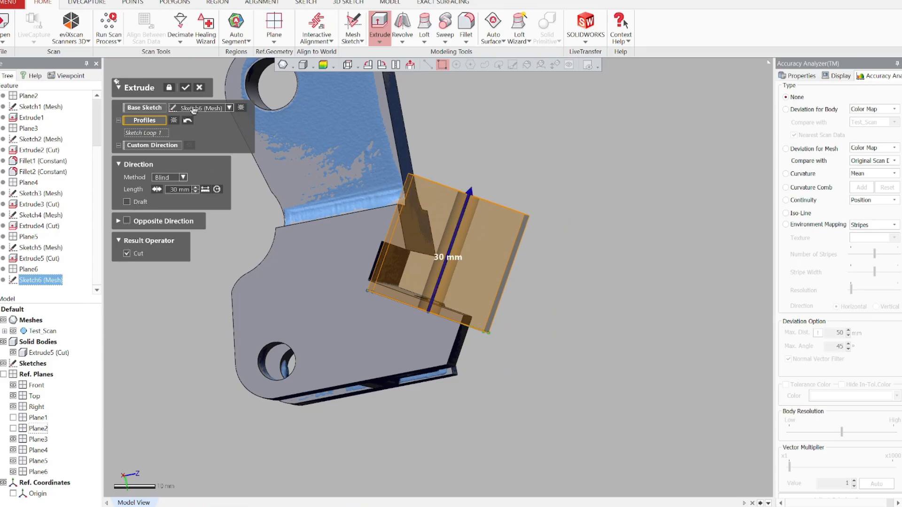
click(187, 88)
Extrude the hole circle 30 mm, with 19 mm in the opposite direction, and apply it as a cut
right_drag(329, 197, 402, 251)
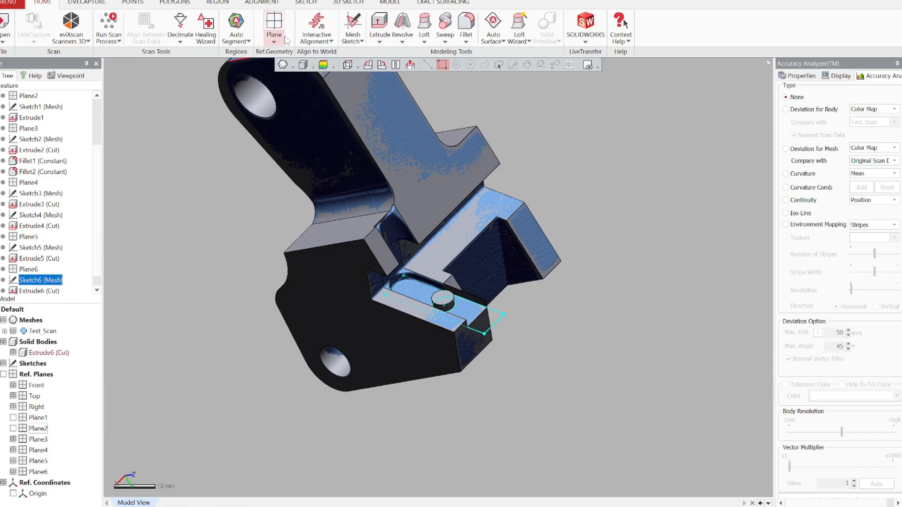
click(379, 24)
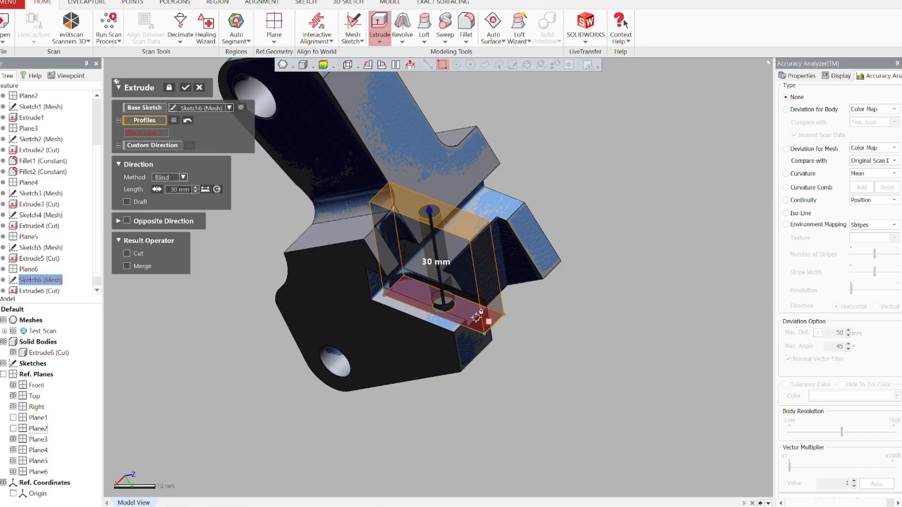
click(451, 307)
click(450, 301)
right_drag(416, 363, 217, 241)
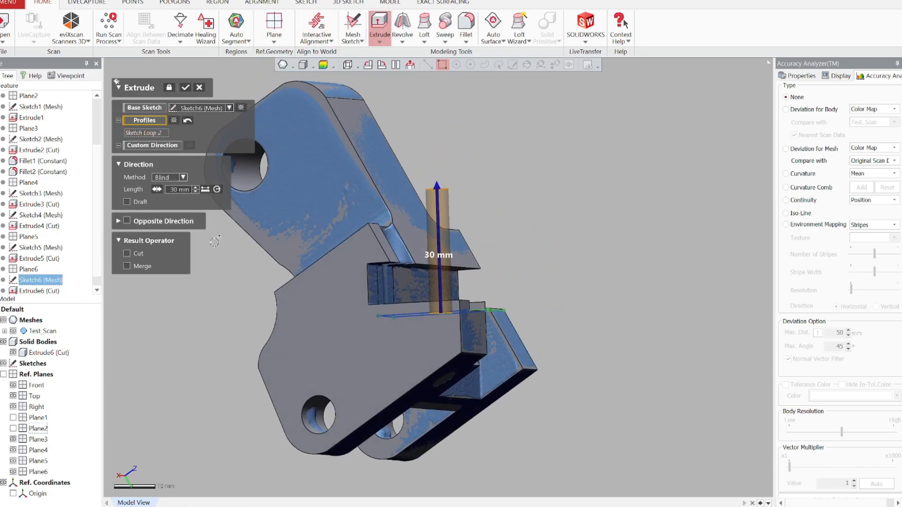
click(127, 253)
click(127, 221)
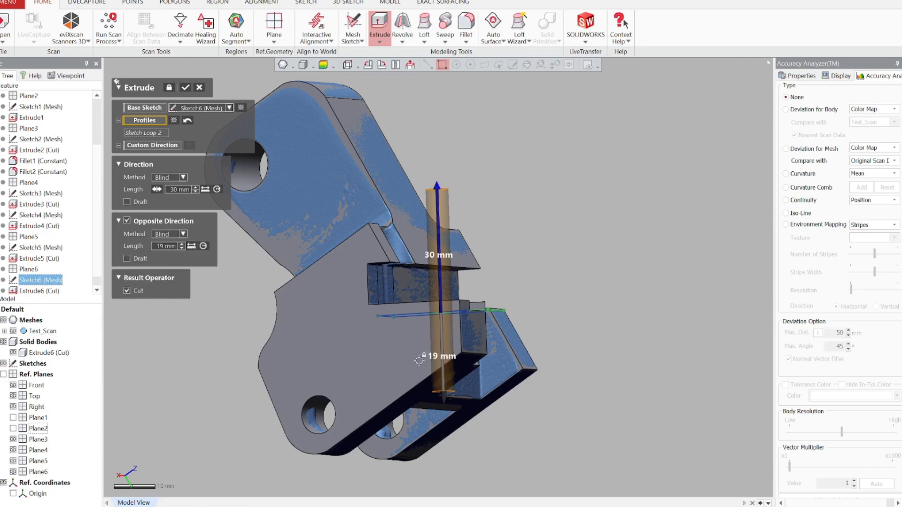
click(185, 87)
Compare the new slot and hole with the scan and hide the scan mesh
right_drag(554, 158, 400, 327)
scroll(435, 298, up, 4)
right_drag(437, 297, 427, 286)
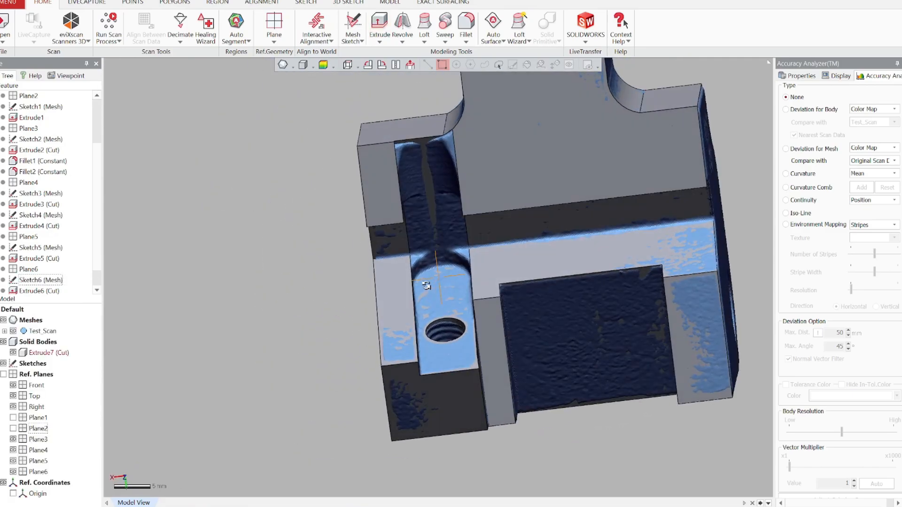
click(13, 331)
right_drag(444, 235, 411, 233)
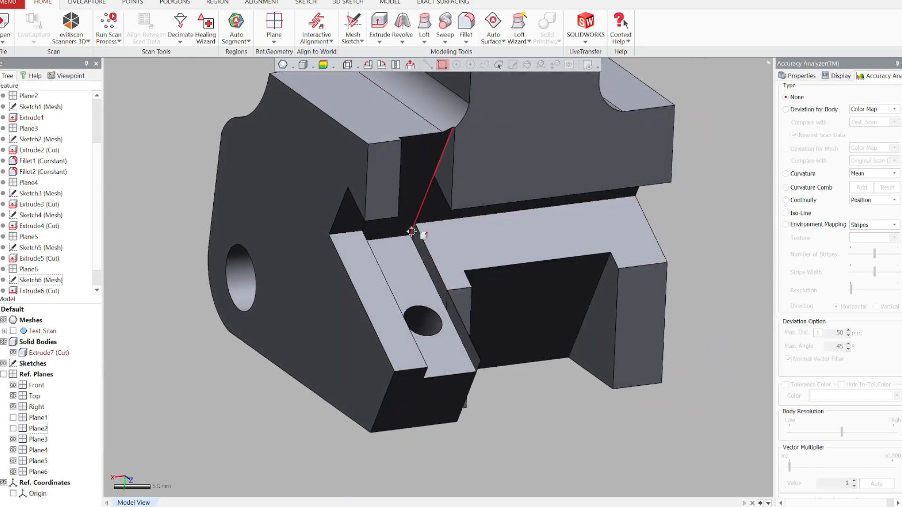
right_click(411, 232)
click(423, 211)
right_drag(555, 215, 341, 240)
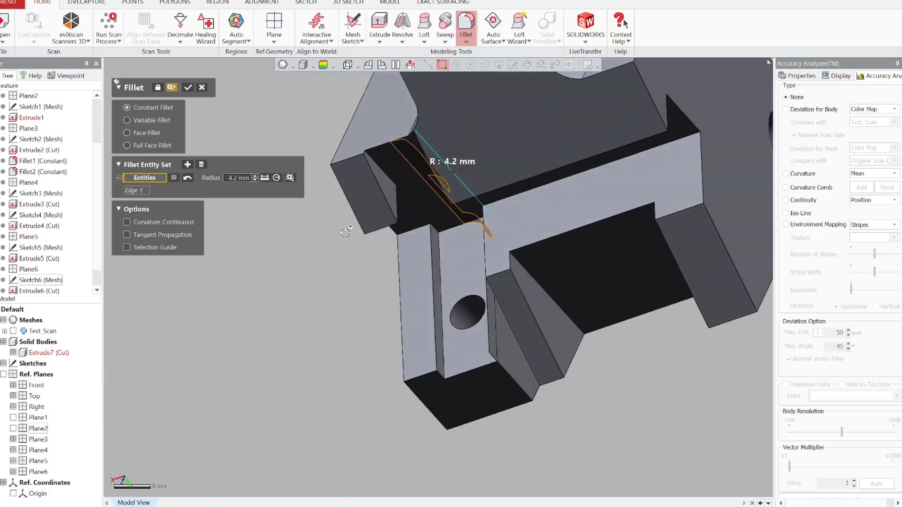
click(390, 178)
right_drag(268, 277, 307, 164)
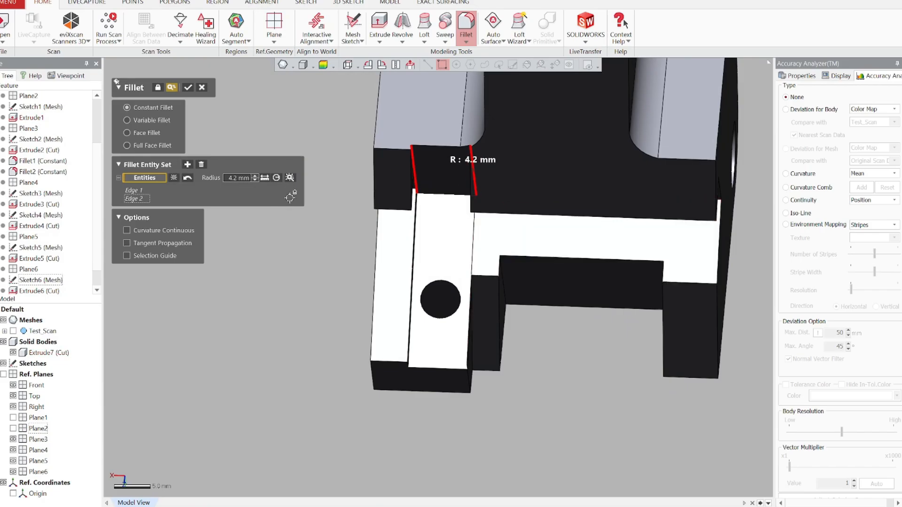
click(202, 88)
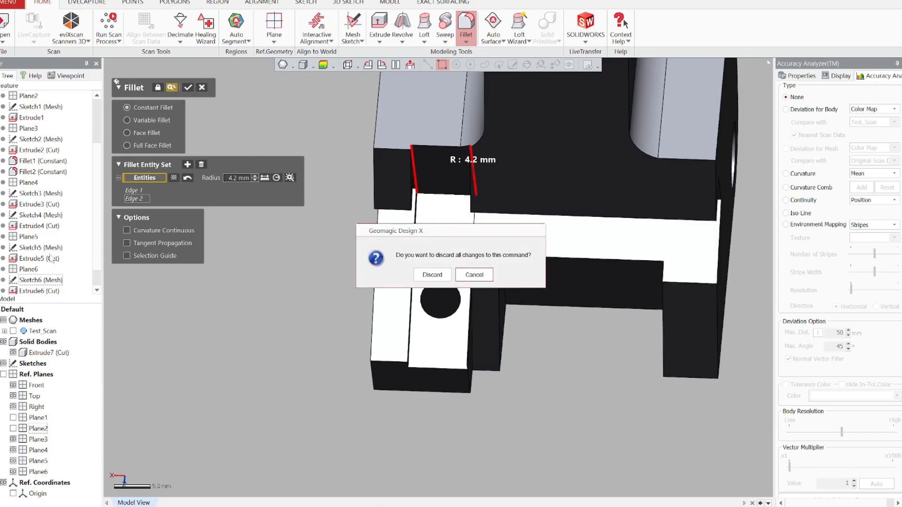
click(431, 275)
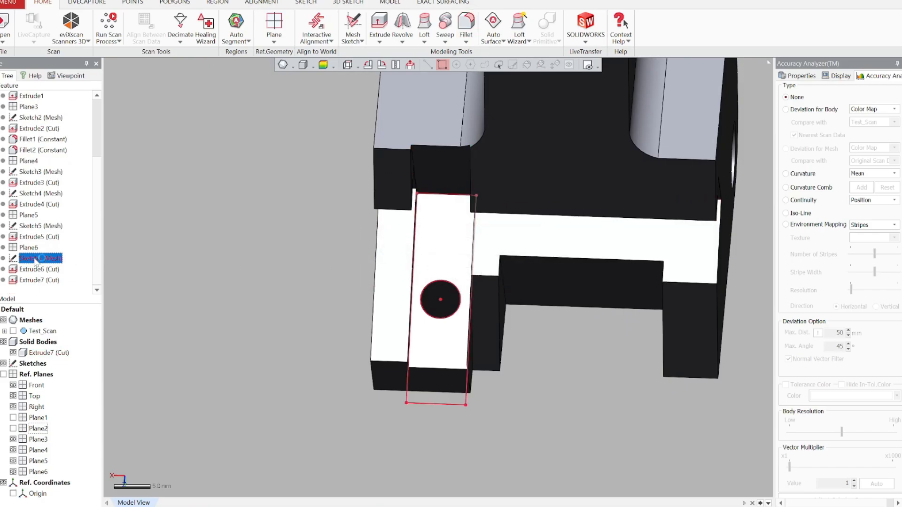
Reopen the slot sketch, view it head-on and draw a circle at the slot's rounded end
double_click(37, 259)
scroll(438, 277, up, 2)
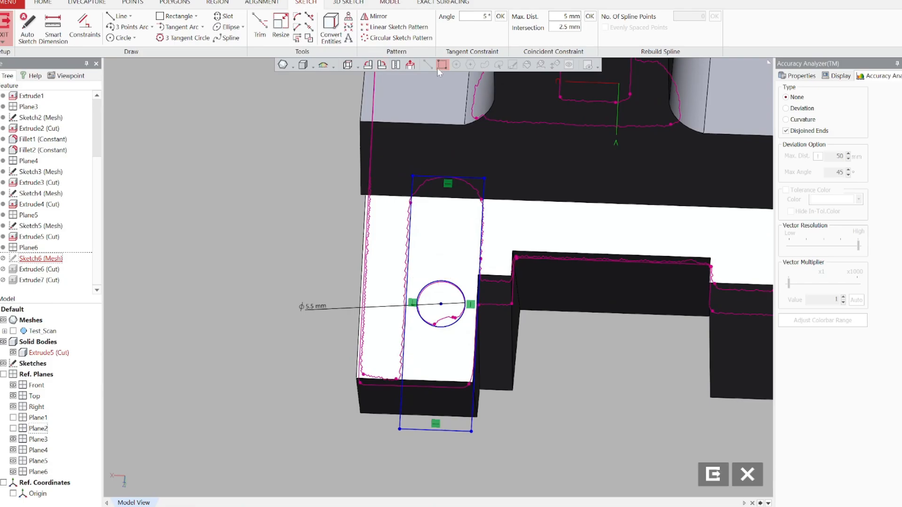
click(408, 66)
scroll(460, 361, up, 5)
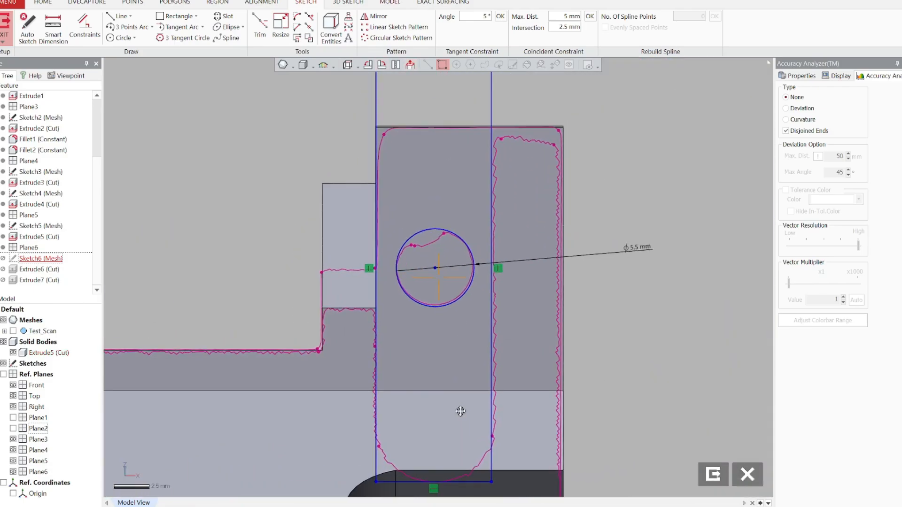
ctrl+right_drag(462, 417, 384, 215)
scroll(390, 216, up, 2)
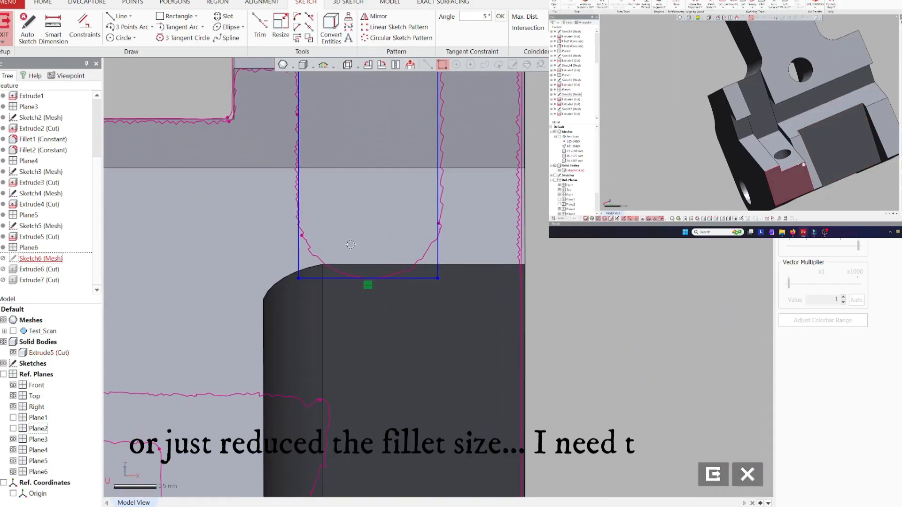
click(117, 40)
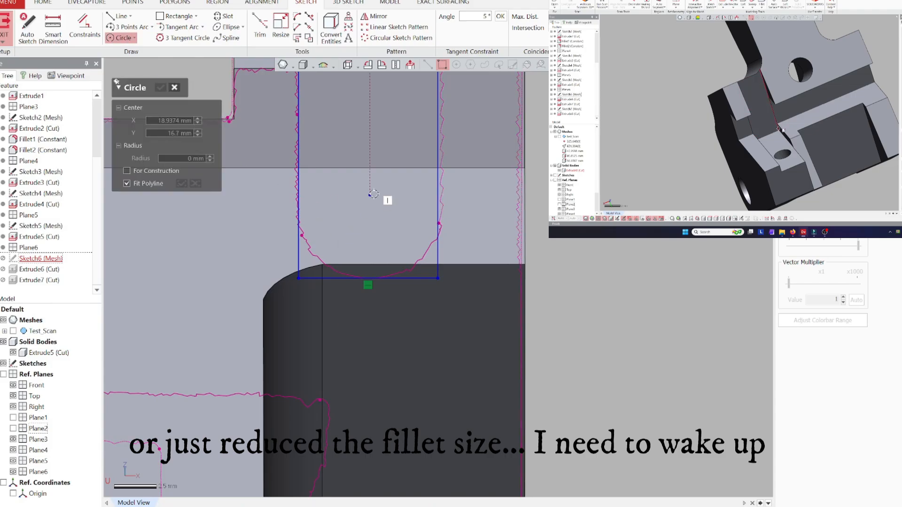
click(369, 182)
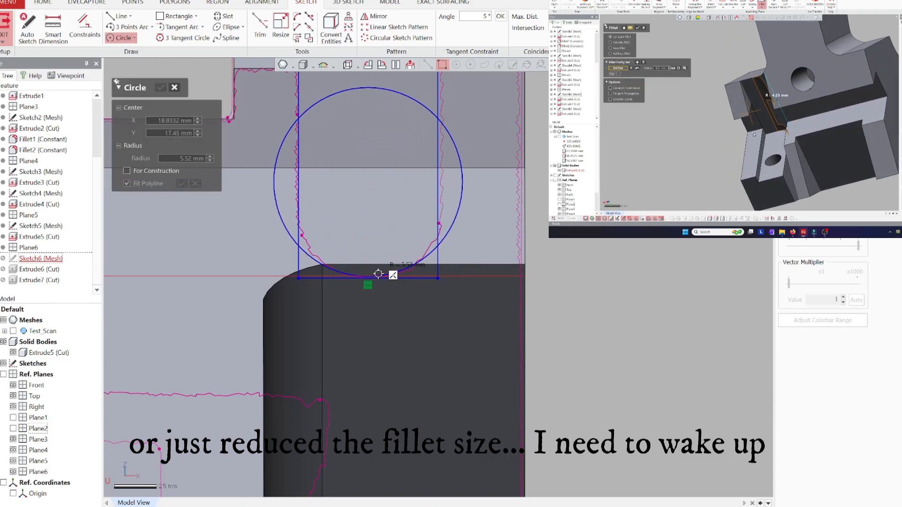
click(387, 249)
Dimension the circle with a diameter of 8.5 mm and shift its center toward the slot's rounded end
click(414, 130)
right_click(410, 126)
click(460, 100)
click(676, 207)
key(Escape)
drag(368, 183, 368, 211)
double_click(685, 240)
text(8.5)
key(Return)
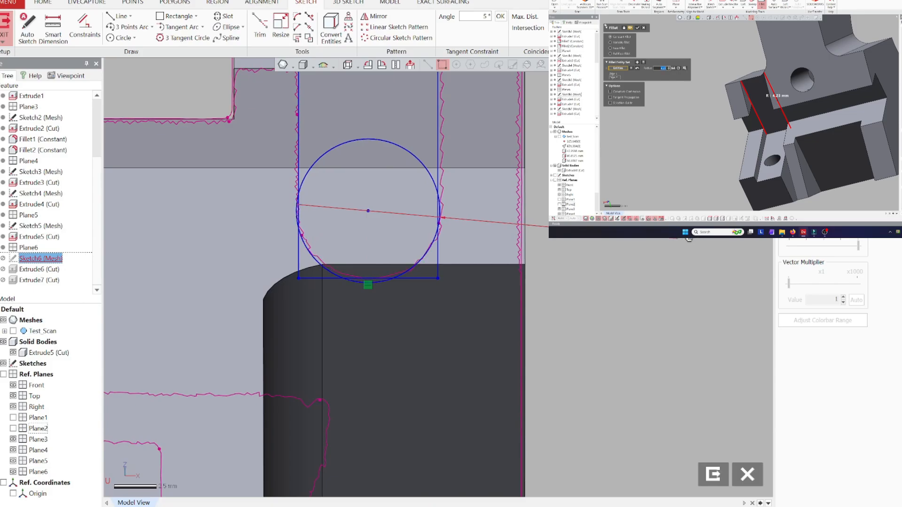
Exit the sketch and reselect the profile regions of the 30 mm slot cut to give it a rounded end
click(713, 475)
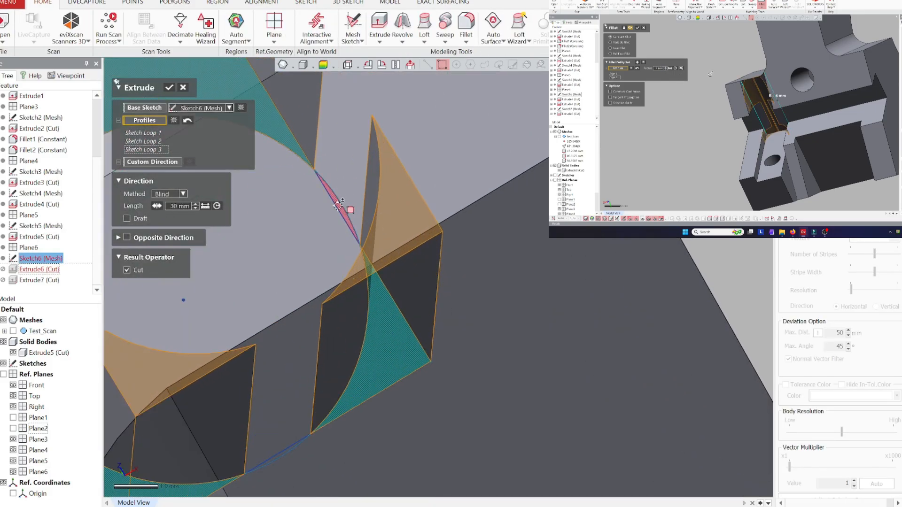
click(291, 263)
scroll(404, 281, down, 4)
mouse_move(300, 263)
right_down()
mouse_move(394, 282)
mouse_move(395, 298)
mouse_move(358, 301)
mouse_move(428, 300)
mouse_move(393, 343)
mouse_move(373, 348)
mouse_move(351, 393)
right_up()
click(431, 288)
click(311, 384)
scroll(355, 299, down, 3)
scroll(423, 308, up, 8)
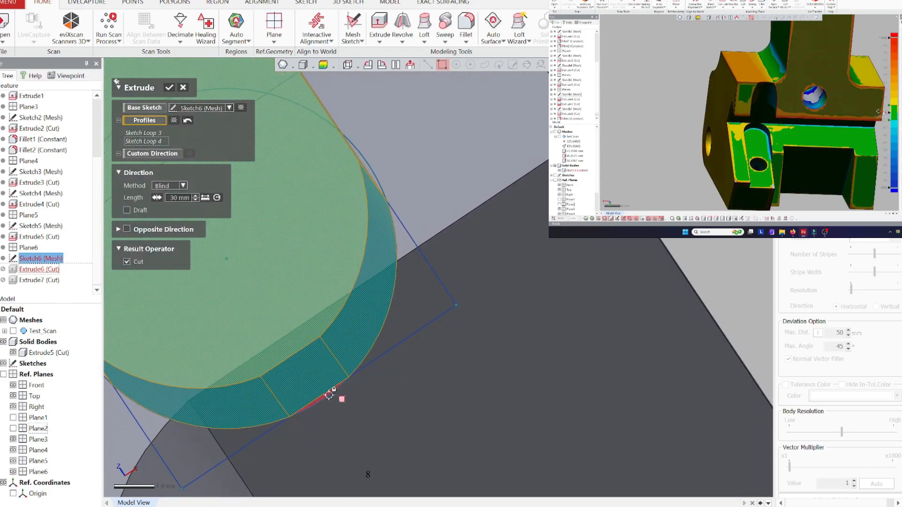
click(330, 395)
scroll(331, 394, down, 3)
click(170, 89)
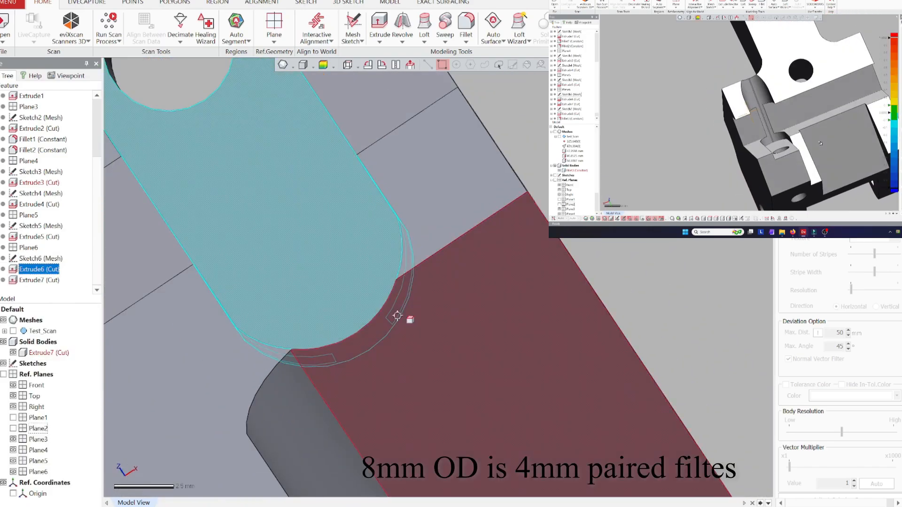
View the rounded slot end from several sides and display the solid body's deviation from the scan as a color map
scroll(401, 312, down, 5)
right_drag(263, 301, 445, 225)
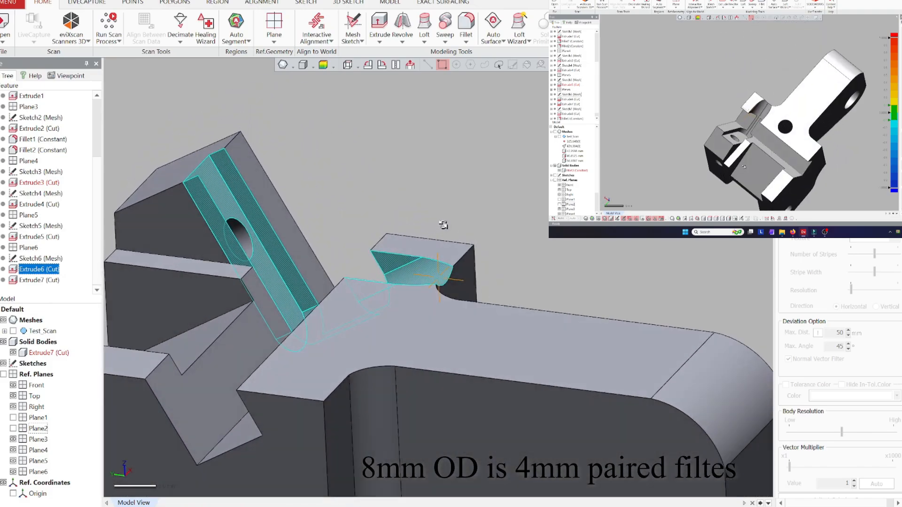
click(424, 157)
right_drag(424, 157, 422, 386)
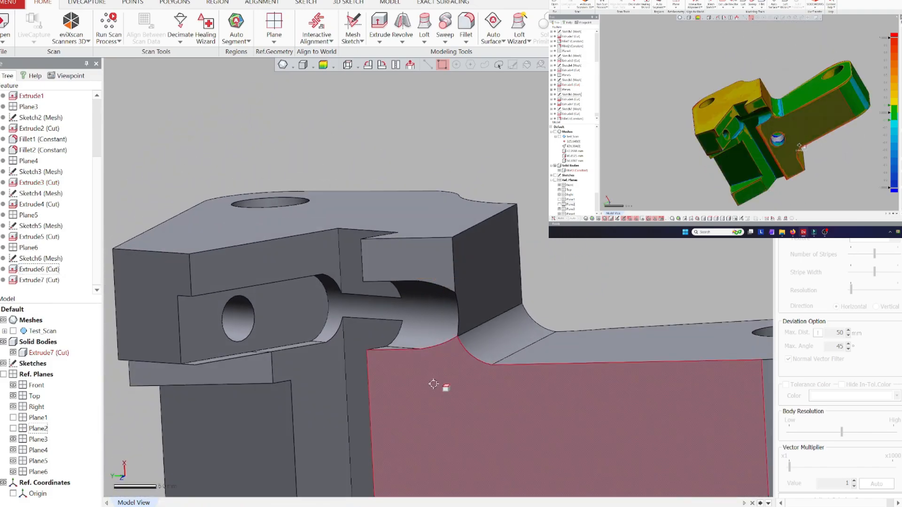
scroll(434, 385, down, 4)
right_drag(485, 350, 629, 138)
click(808, 109)
right_drag(470, 305, 394, 275)
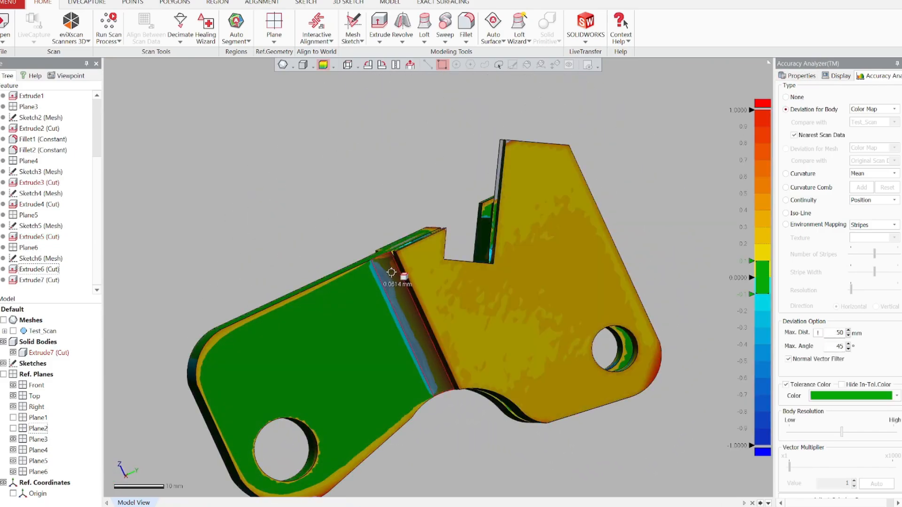
Examine the deviation color map around the arm, the holes and the rounded slot
mouse_move(255, 263)
right_down()
mouse_move(489, 308)
mouse_move(362, 228)
mouse_move(594, 331)
mouse_move(456, 357)
right_up()
right_drag(622, 294, 629, 298)
right_drag(643, 328, 463, 273)
right_drag(376, 134, 358, 255)
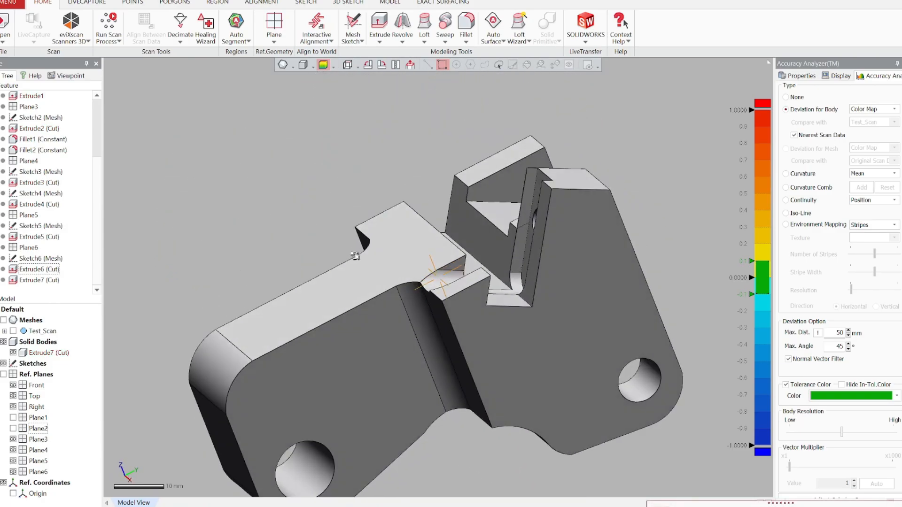
right_drag(637, 211, 614, 283)
scroll(557, 266, up, 3)
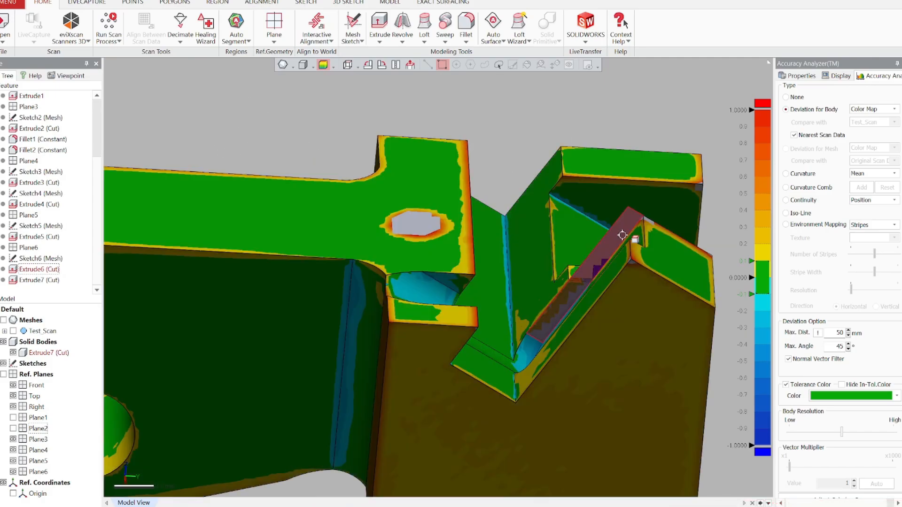
Reopen the rounded slot's sketch, nudge one long side of the slot outline outward and exit the sketch
double_click(51, 261)
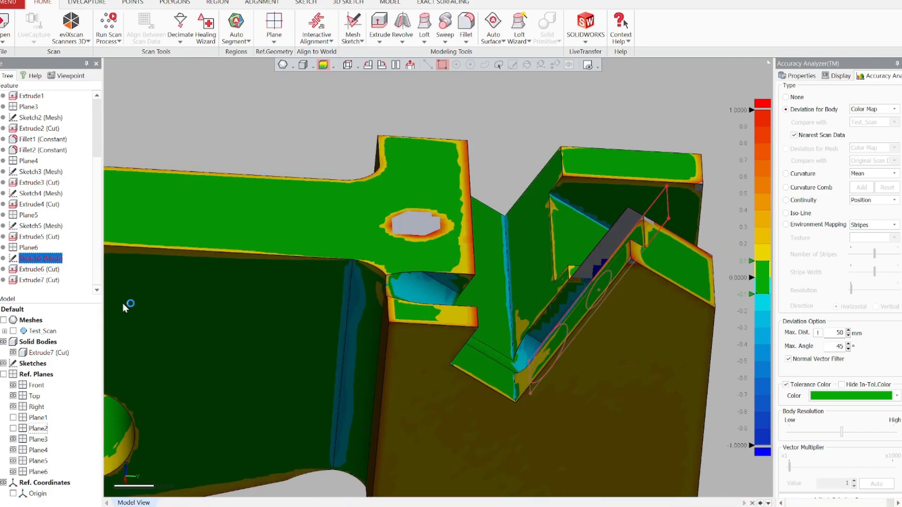
mouse_move(367, 354)
right_down()
mouse_move(628, 314)
mouse_move(691, 334)
right_up()
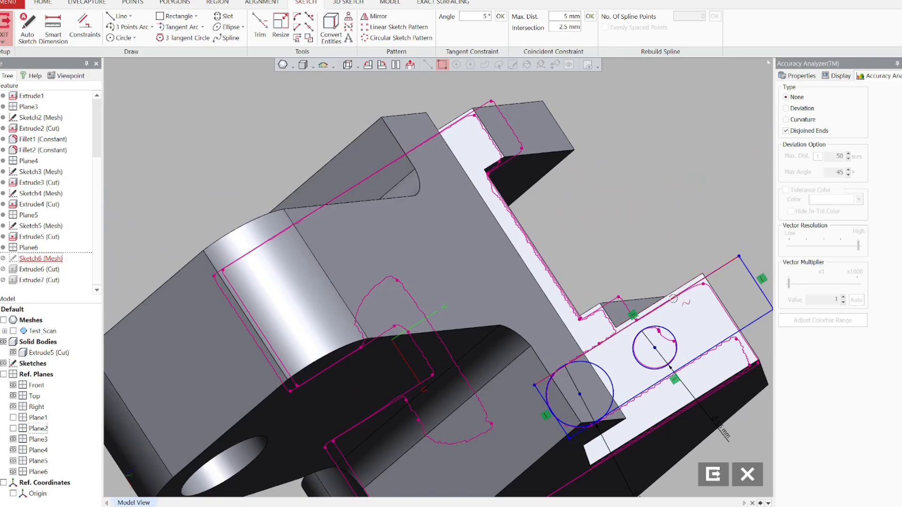
drag(673, 299, 669, 298)
click(670, 300)
click(713, 476)
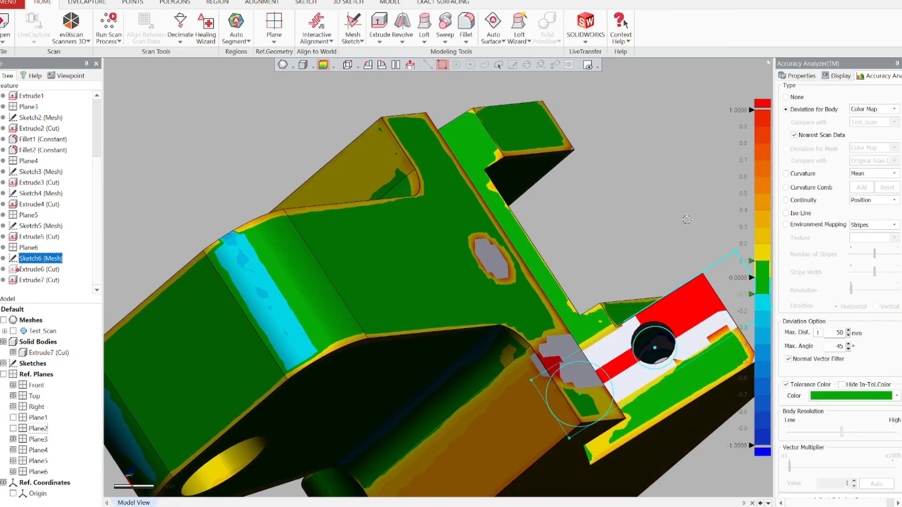
right_drag(693, 235, 593, 354)
scroll(593, 354, down, 4)
right_drag(634, 403, 455, 360)
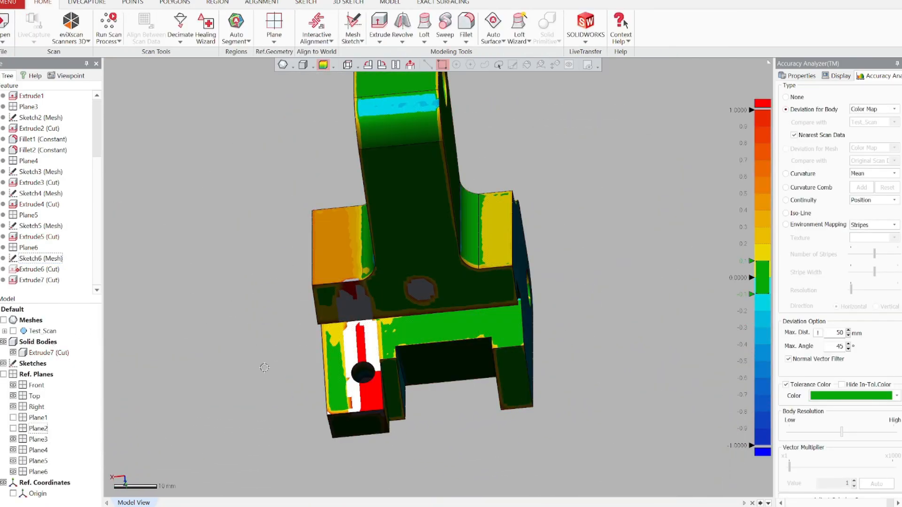
Reopen the slot sketch, shift the same long side line out to the edge of the end circle and exit
scroll(260, 367, up, 3)
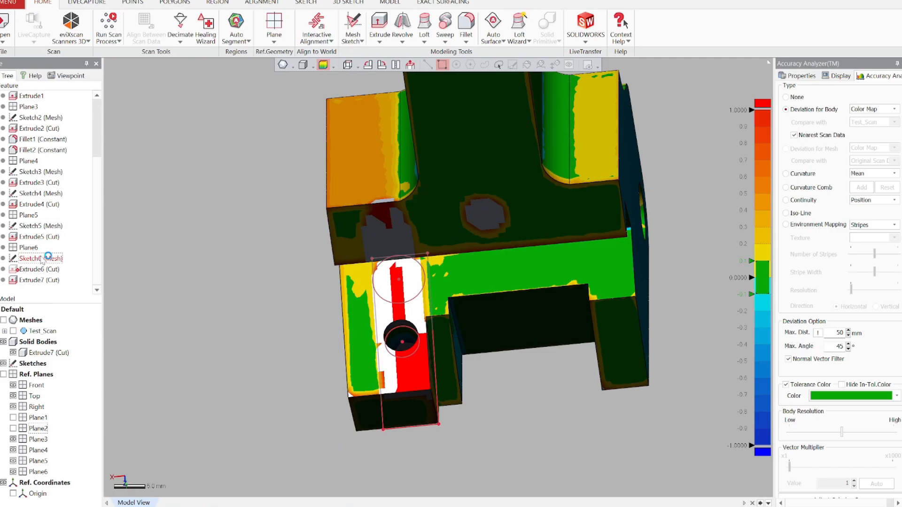
drag(426, 338, 419, 344)
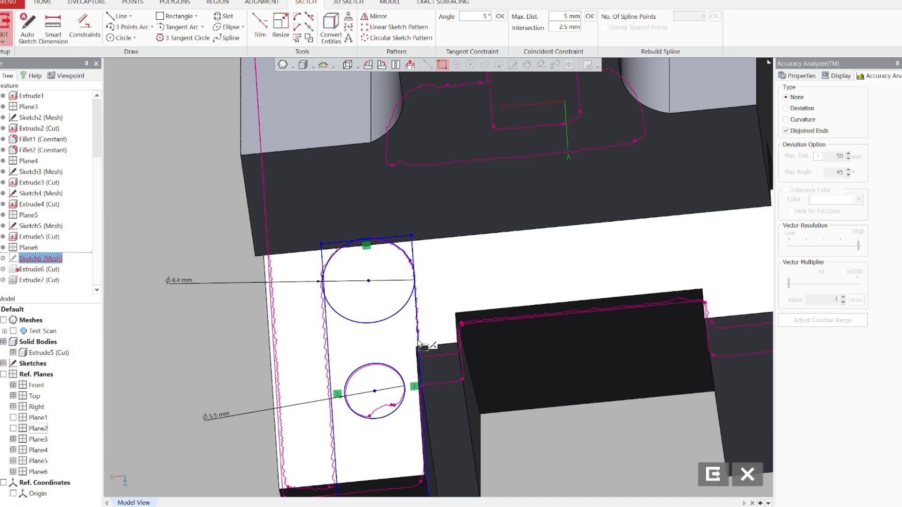
scroll(438, 276, up, 5)
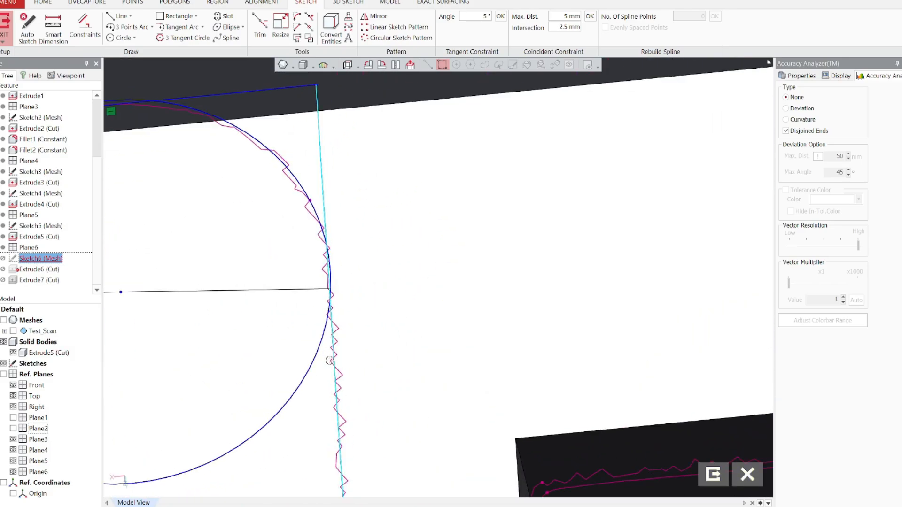
drag(328, 280, 330, 281)
click(713, 475)
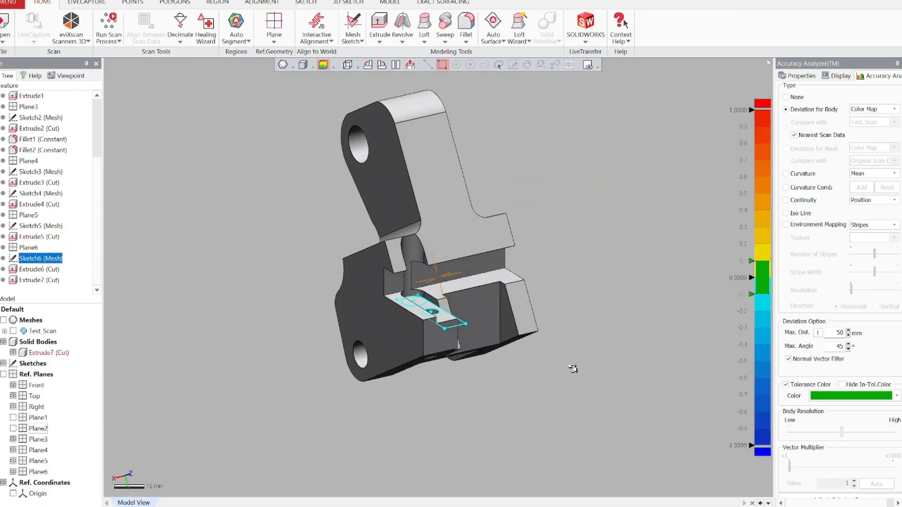
Examine the color-mapped body and the earlier sketches and planes around the uncut hole near the arm's base
right_drag(573, 369, 369, 329)
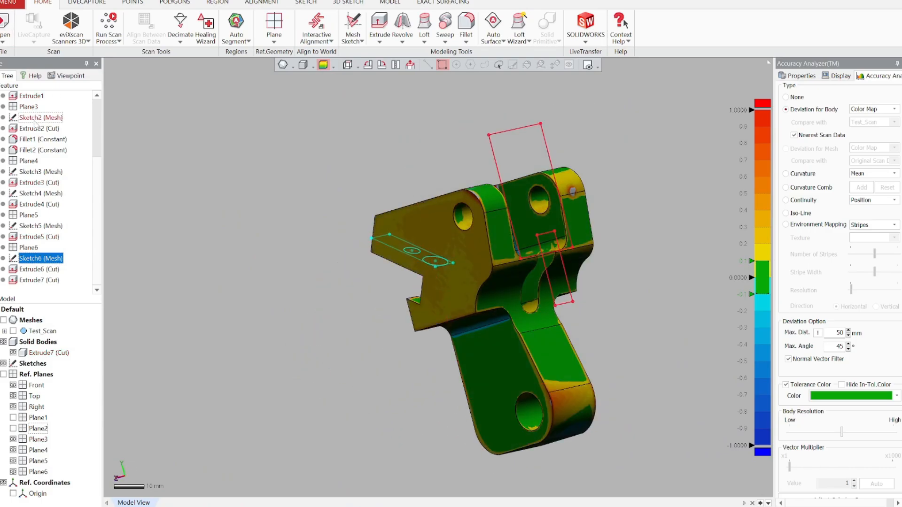
click(36, 118)
scroll(30, 113, up, 2)
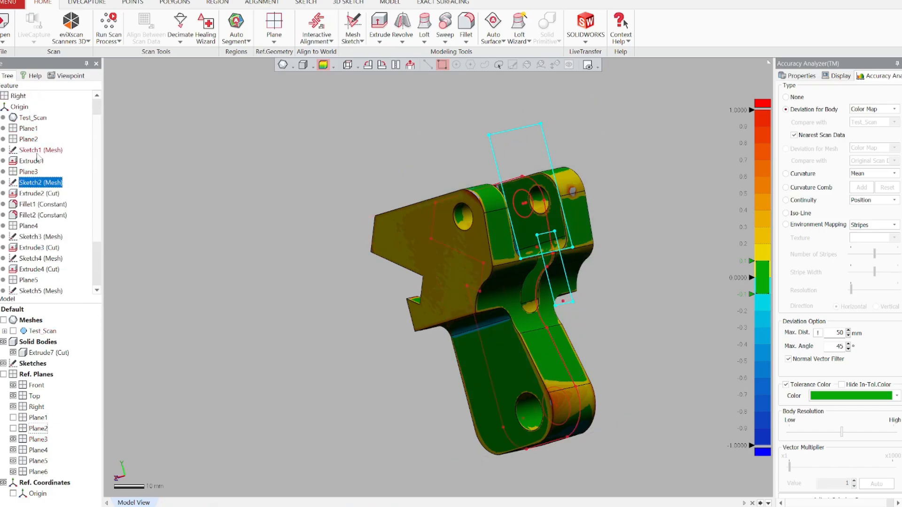
click(39, 182)
mouse_move(745, 235)
right_down()
mouse_move(275, 315)
mouse_move(323, 369)
mouse_move(262, 316)
right_up()
right_drag(153, 274, 417, 300)
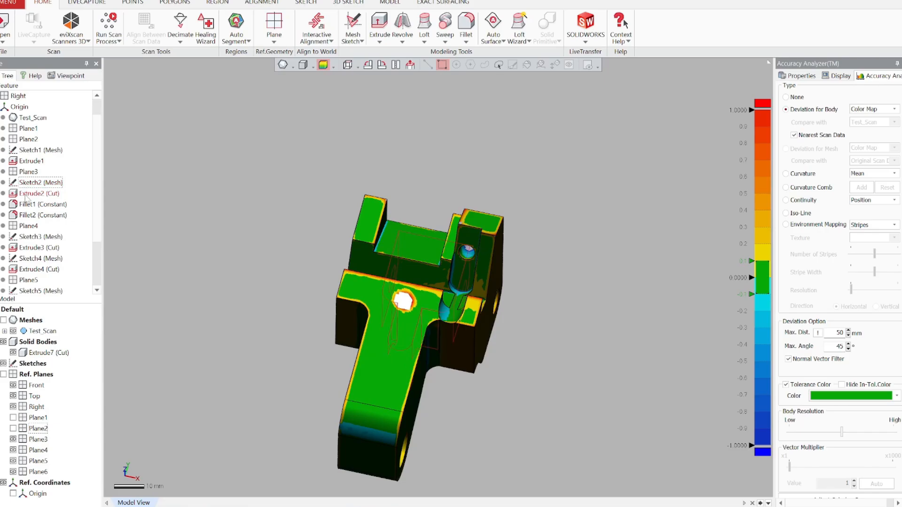
scroll(28, 218, up, 1)
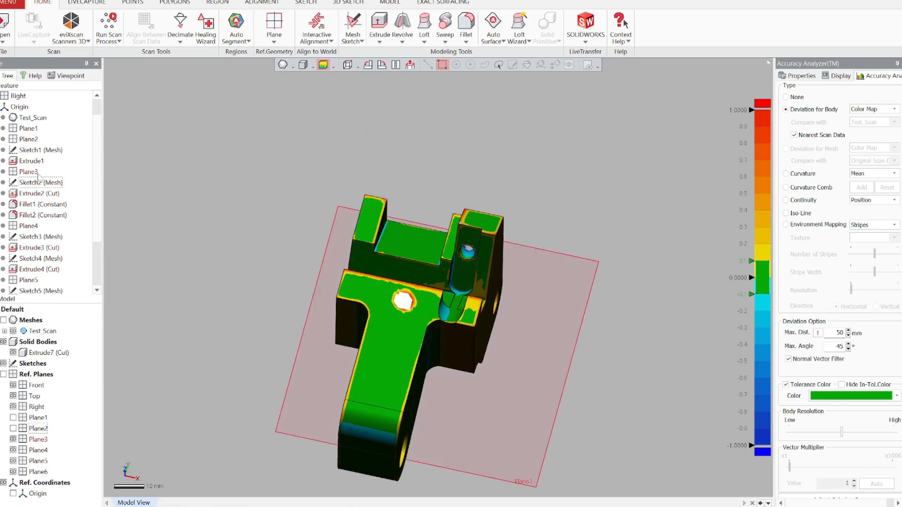
right_drag(591, 336, 456, 111)
Show the reference planes and start a mesh sketch on Plane4 with the section offset 10 mm into the bracket
right_click(456, 110)
click(625, 382)
right_drag(390, 206, 118, 398)
click(4, 375)
right_drag(422, 329, 708, 206)
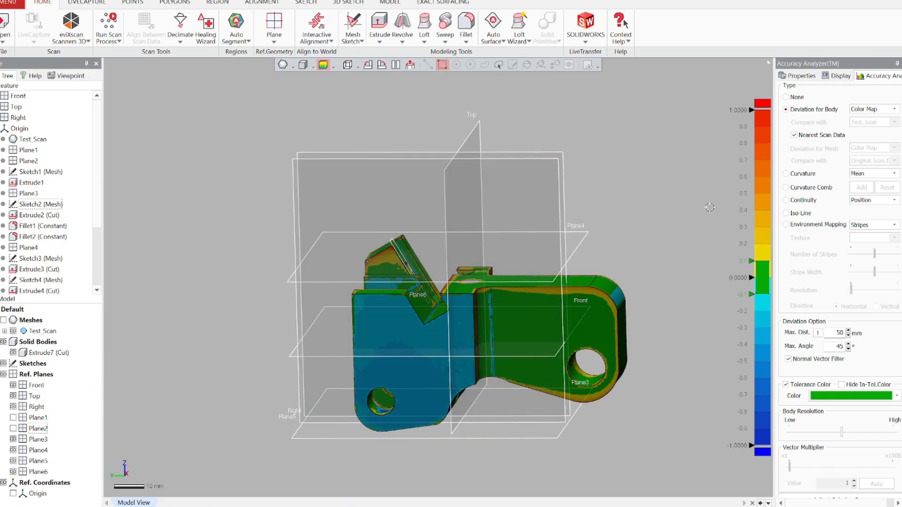
click(571, 243)
click(353, 24)
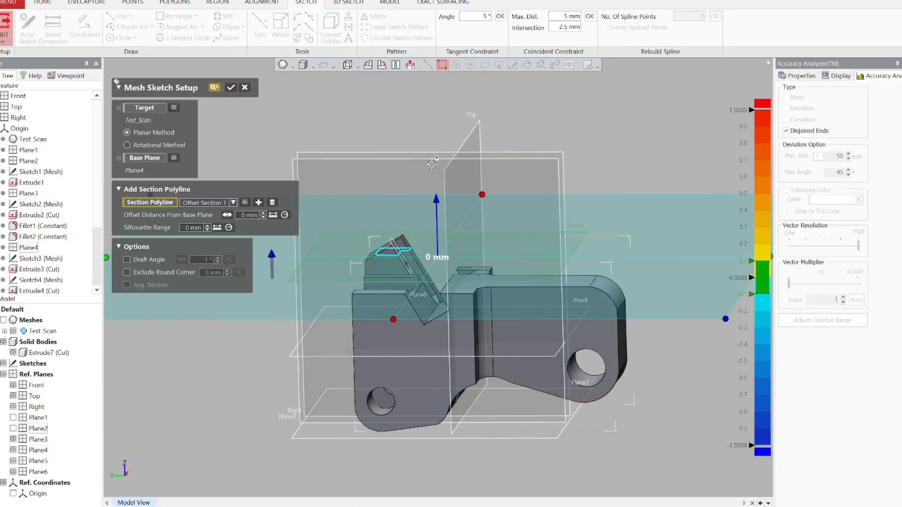
drag(434, 216, 435, 236)
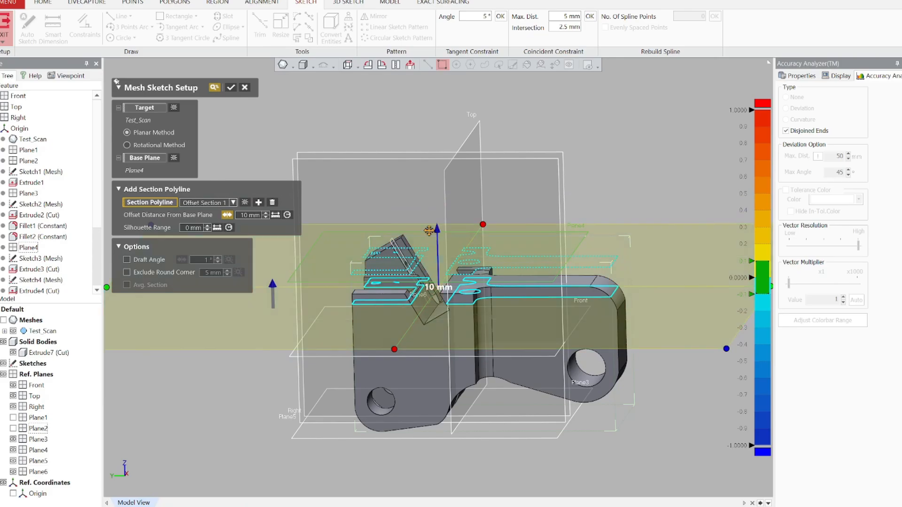
click(230, 87)
Draw a circle over the scanned section outline of the hole near the arm's base
click(121, 37)
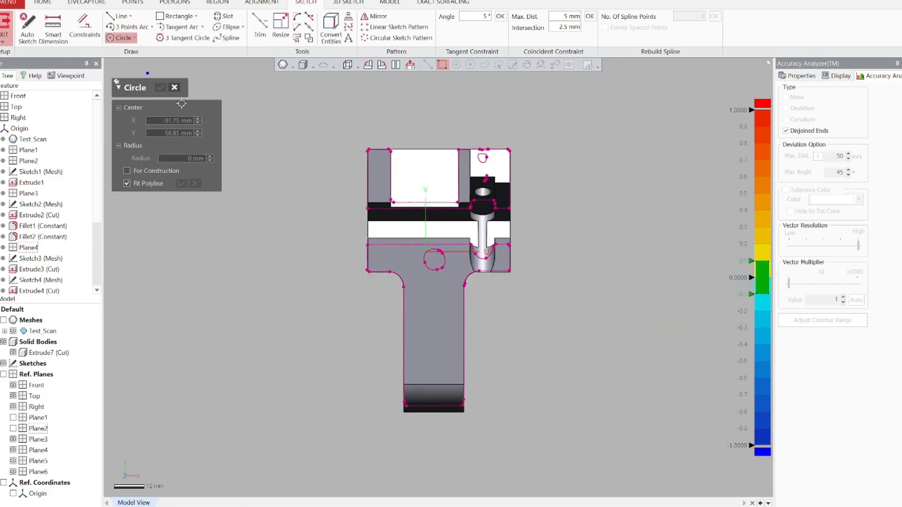
scroll(427, 269, up, 4)
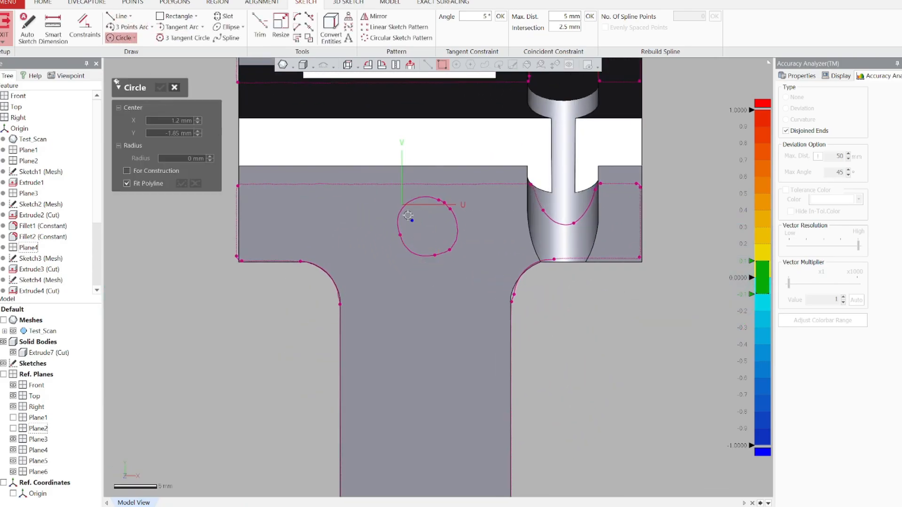
click(424, 199)
click(421, 254)
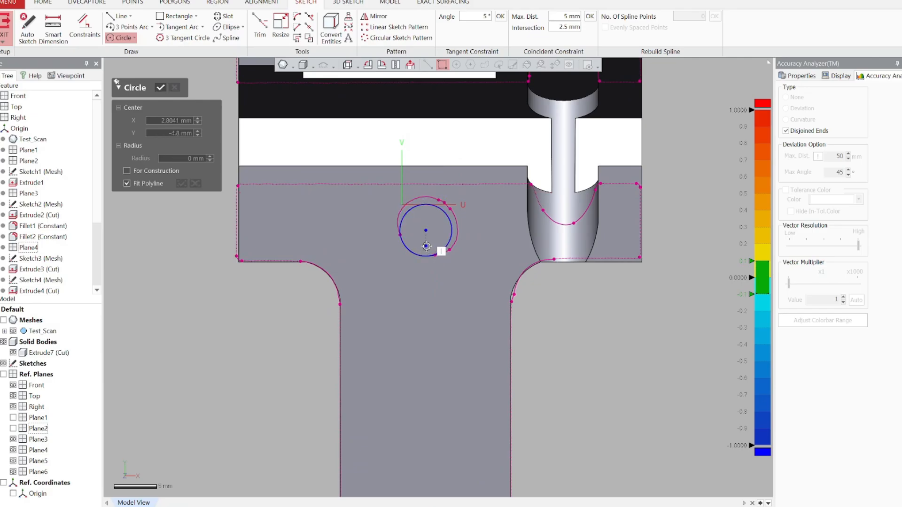
scroll(426, 246, up, 2)
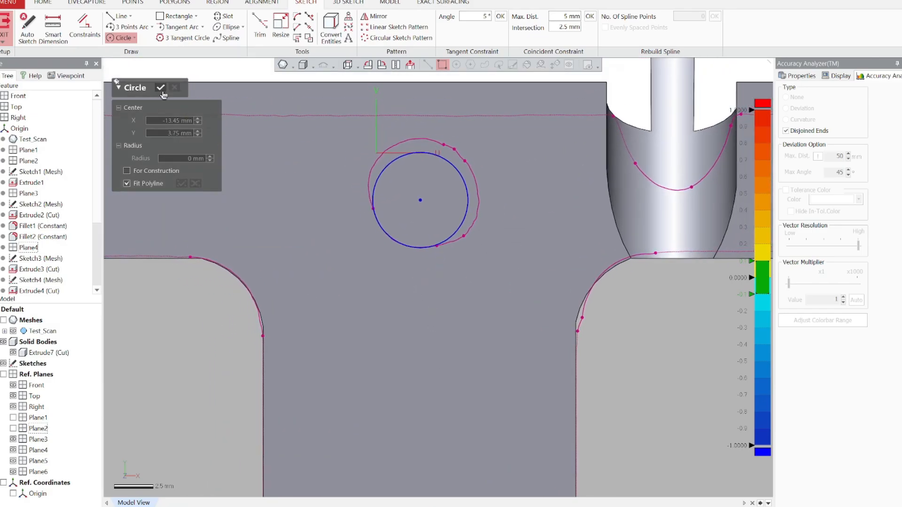
click(161, 88)
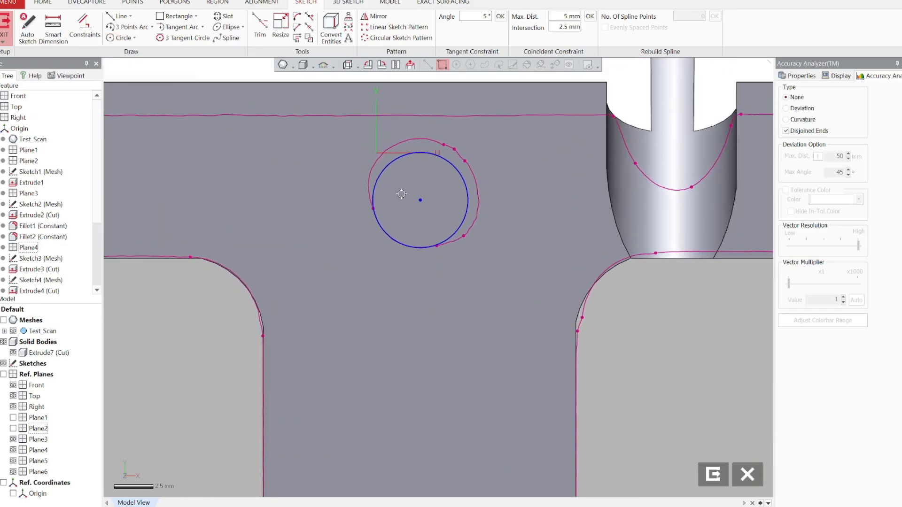
Show the scan mesh in place of the solid, then resize and recenter the circle to match the scanned hole's rim
click(12, 353)
click(4, 320)
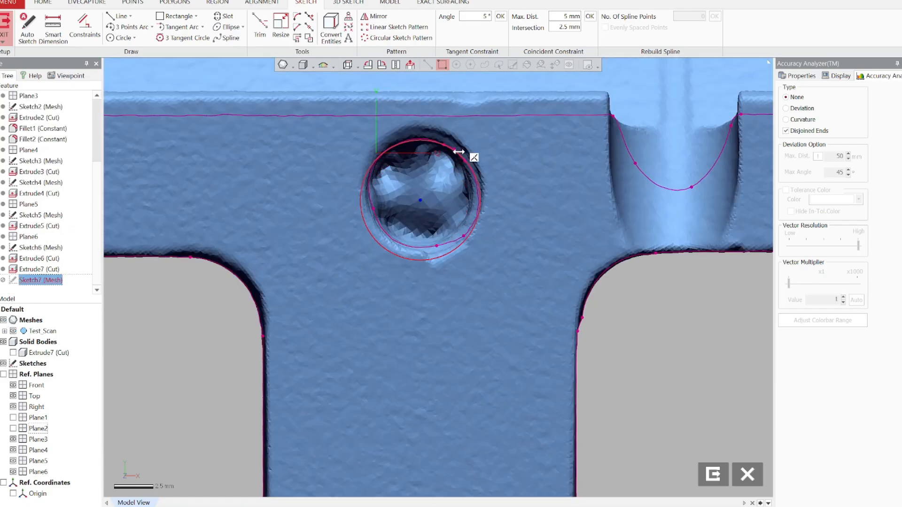
click(420, 204)
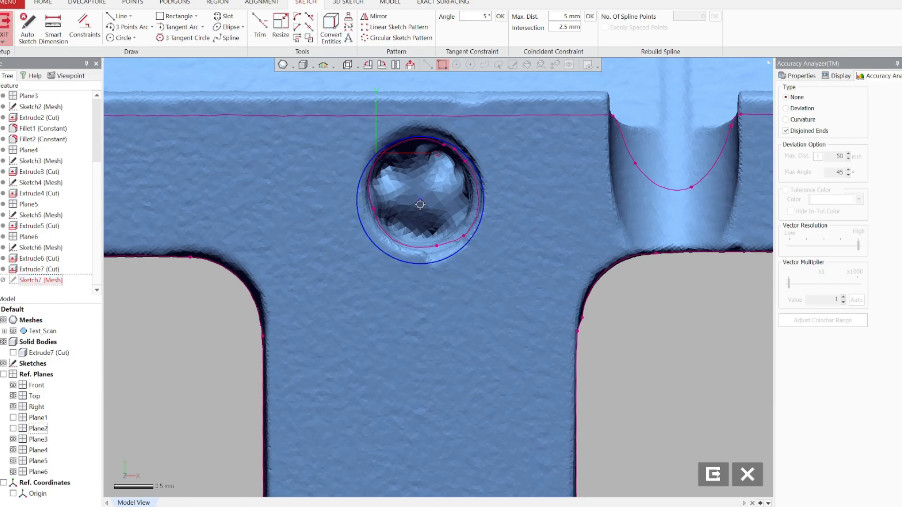
drag(421, 201, 422, 193)
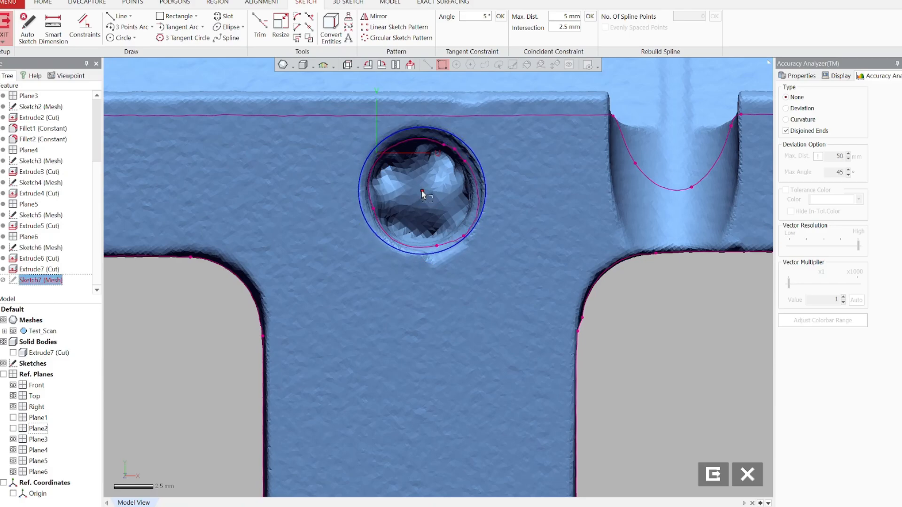
drag(415, 254, 416, 251)
scroll(438, 277, down, 3)
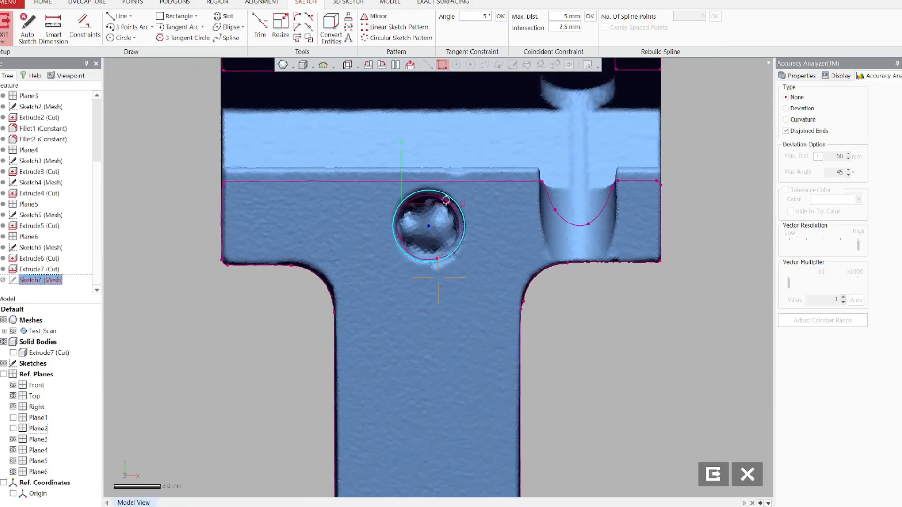
Dimension the hole circle with a diameter of 7.7 mm
right_click(467, 227)
click(497, 202)
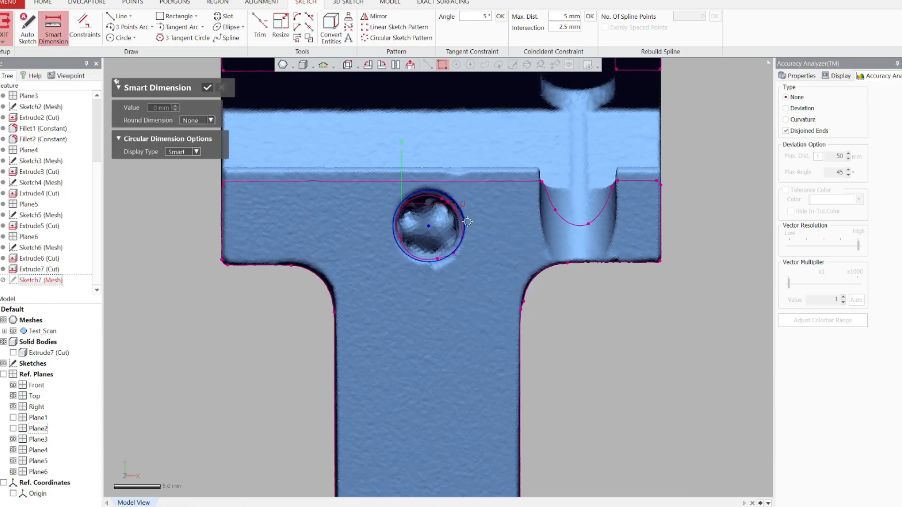
click(465, 222)
click(651, 337)
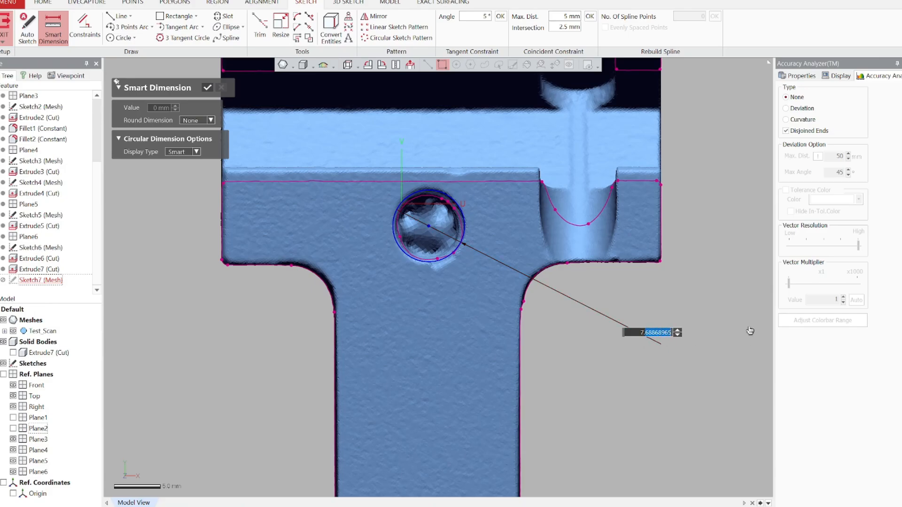
key(Return)
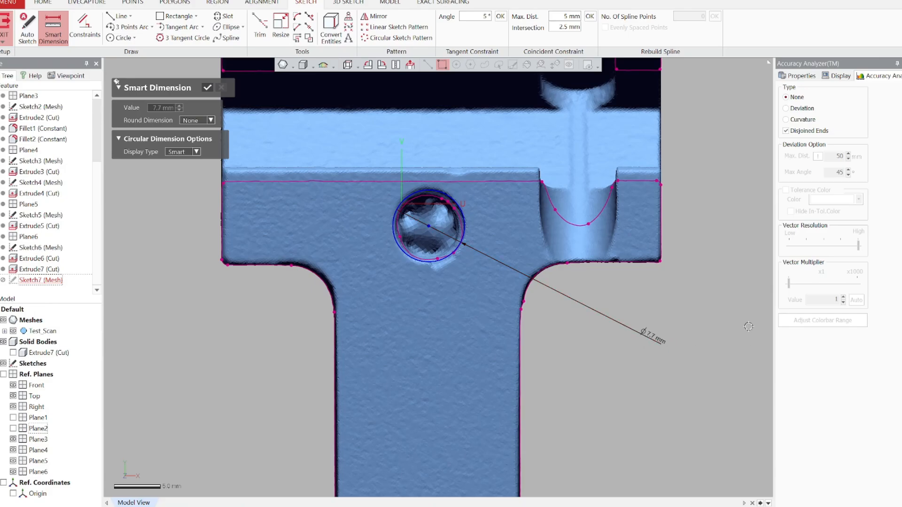
click(207, 88)
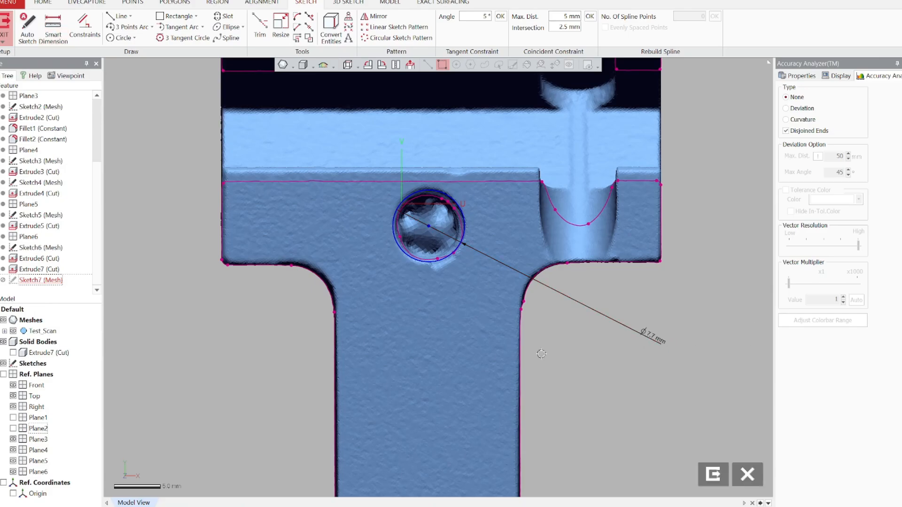
Exit the sketch and extrude the circle 86.5 mm through the bracket as a cut
click(712, 473)
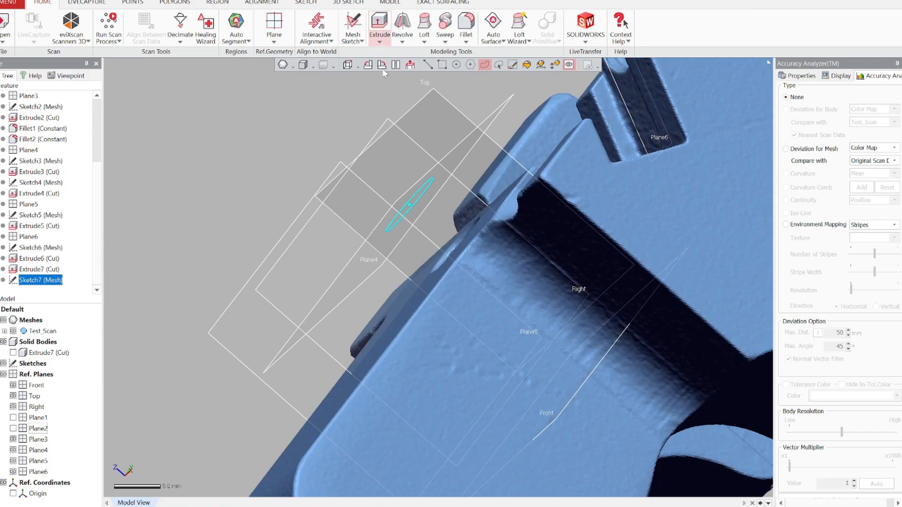
click(380, 26)
drag(593, 388, 650, 442)
click(127, 254)
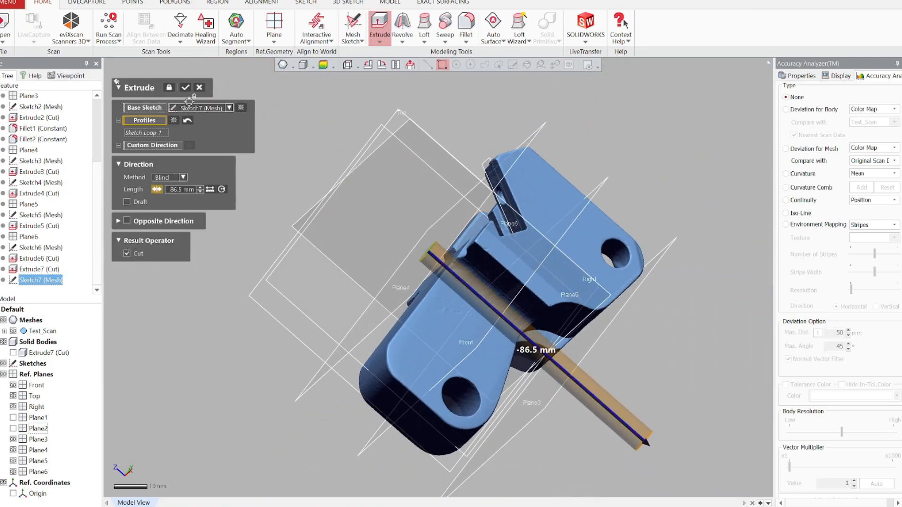
click(185, 88)
Hide the scan mesh and the reference planes, and show the solid body again
click(14, 331)
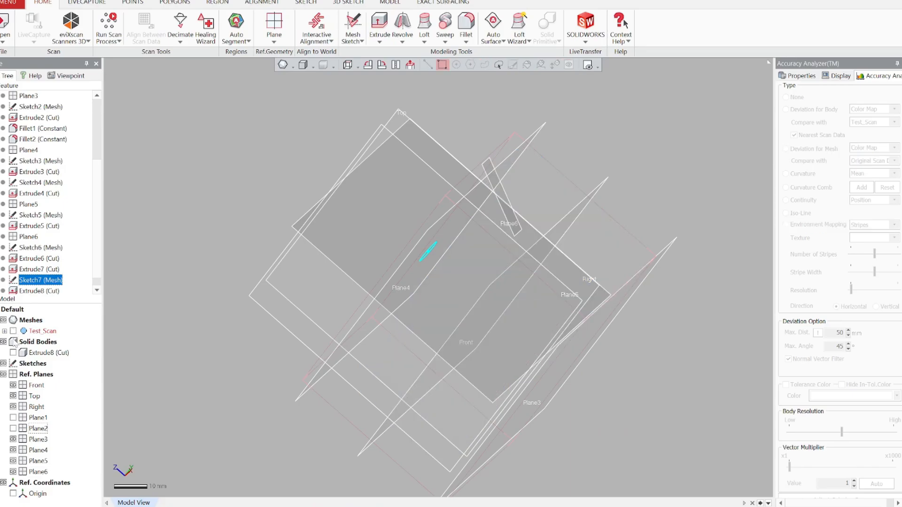
click(13, 353)
click(3, 375)
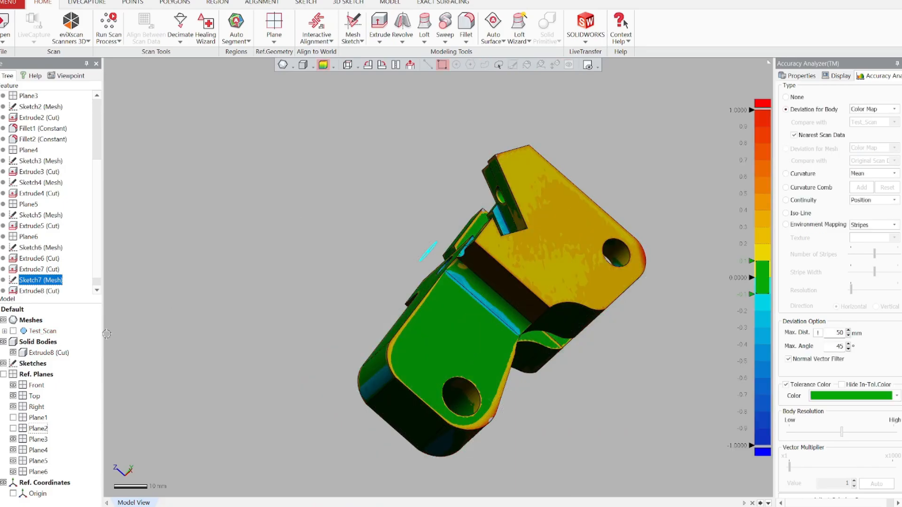
Check the new hole on the deviation color map, then turn off the color map
click(274, 262)
mouse_move(274, 262)
right_down()
mouse_move(475, 203)
mouse_move(589, 221)
right_up()
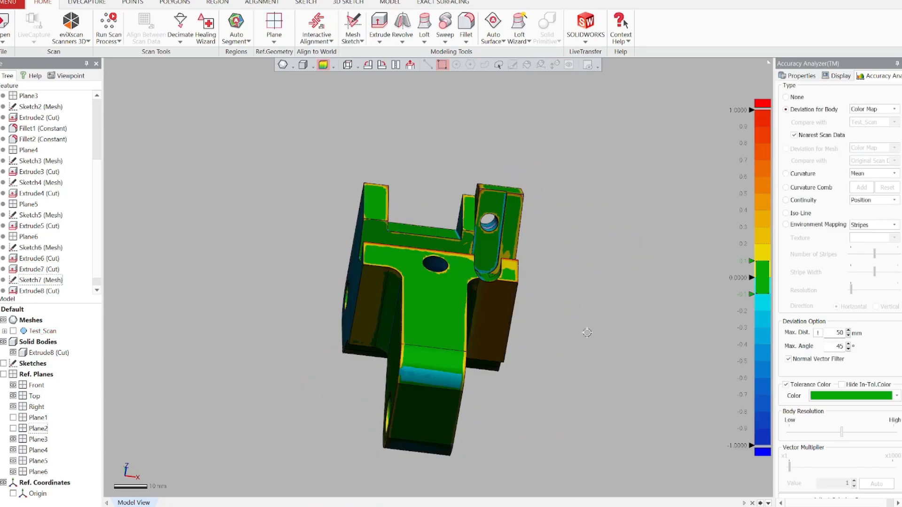
right_drag(589, 332, 469, 282)
click(795, 98)
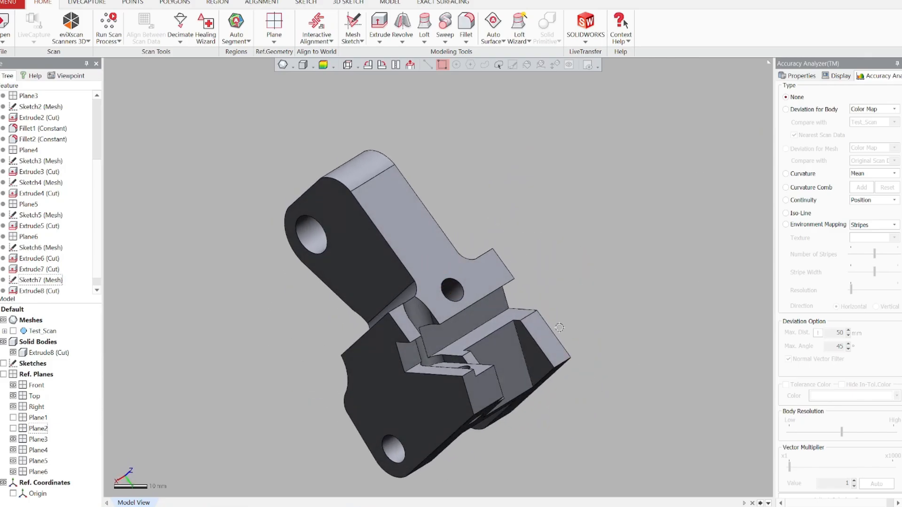